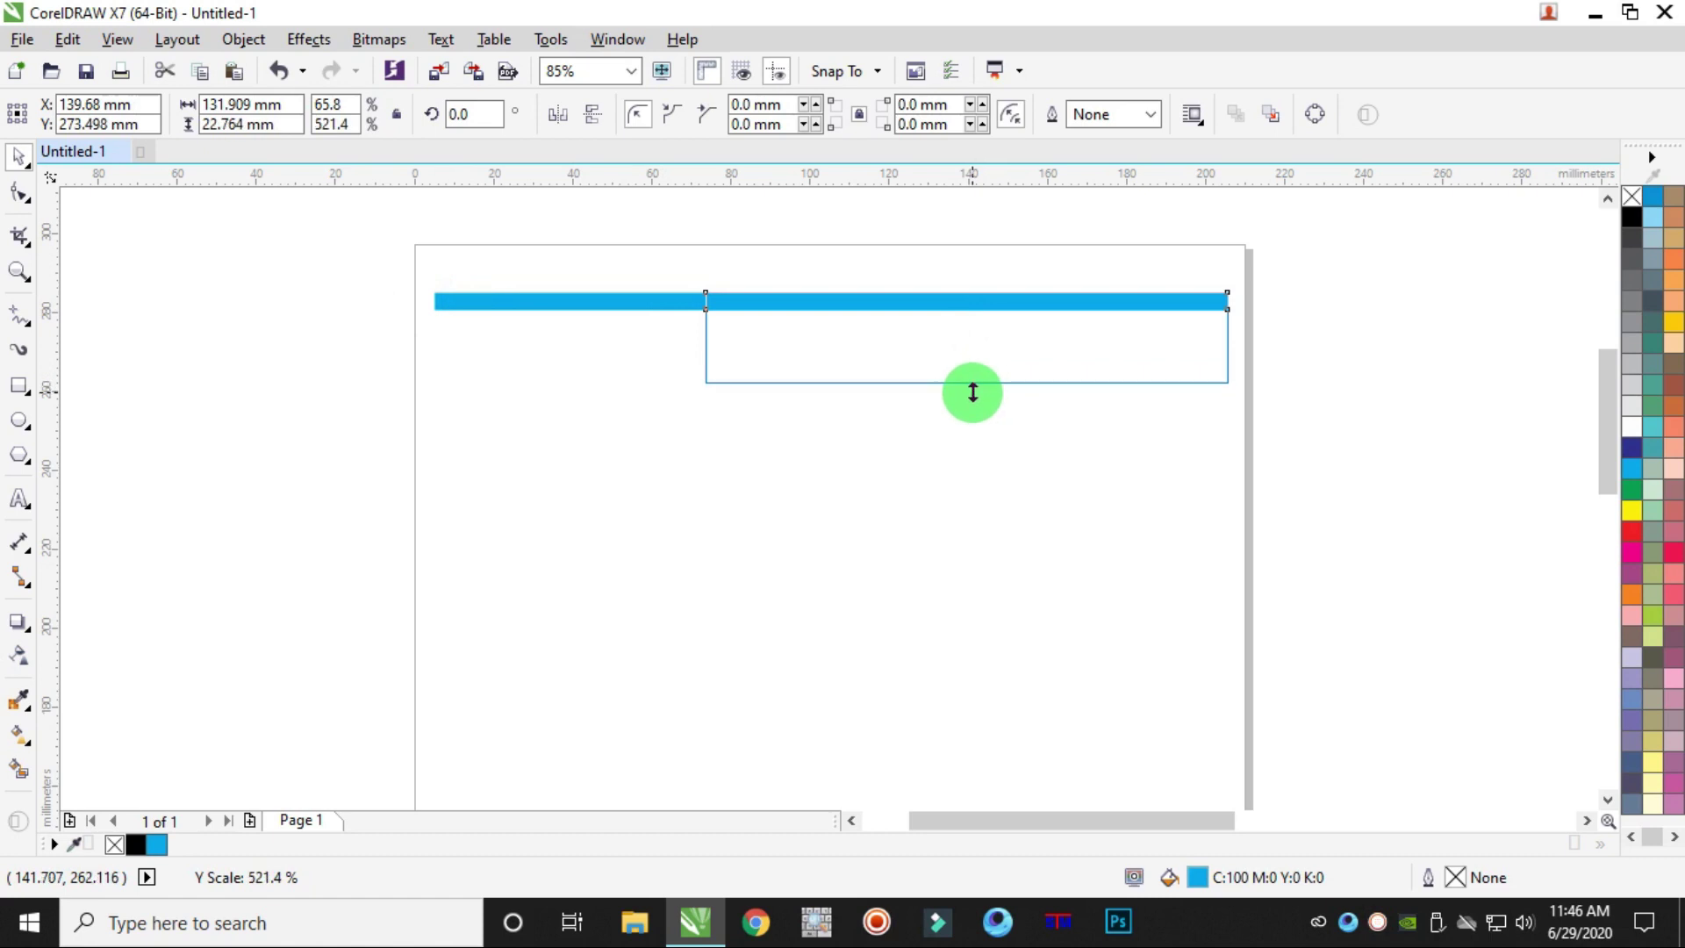
# - Stretch the shorter blue rectangle downward to about 22.8 mm high and convert it to curves
pyautogui.moveTo(972, 392); pyautogui.dragTo(972, 392)
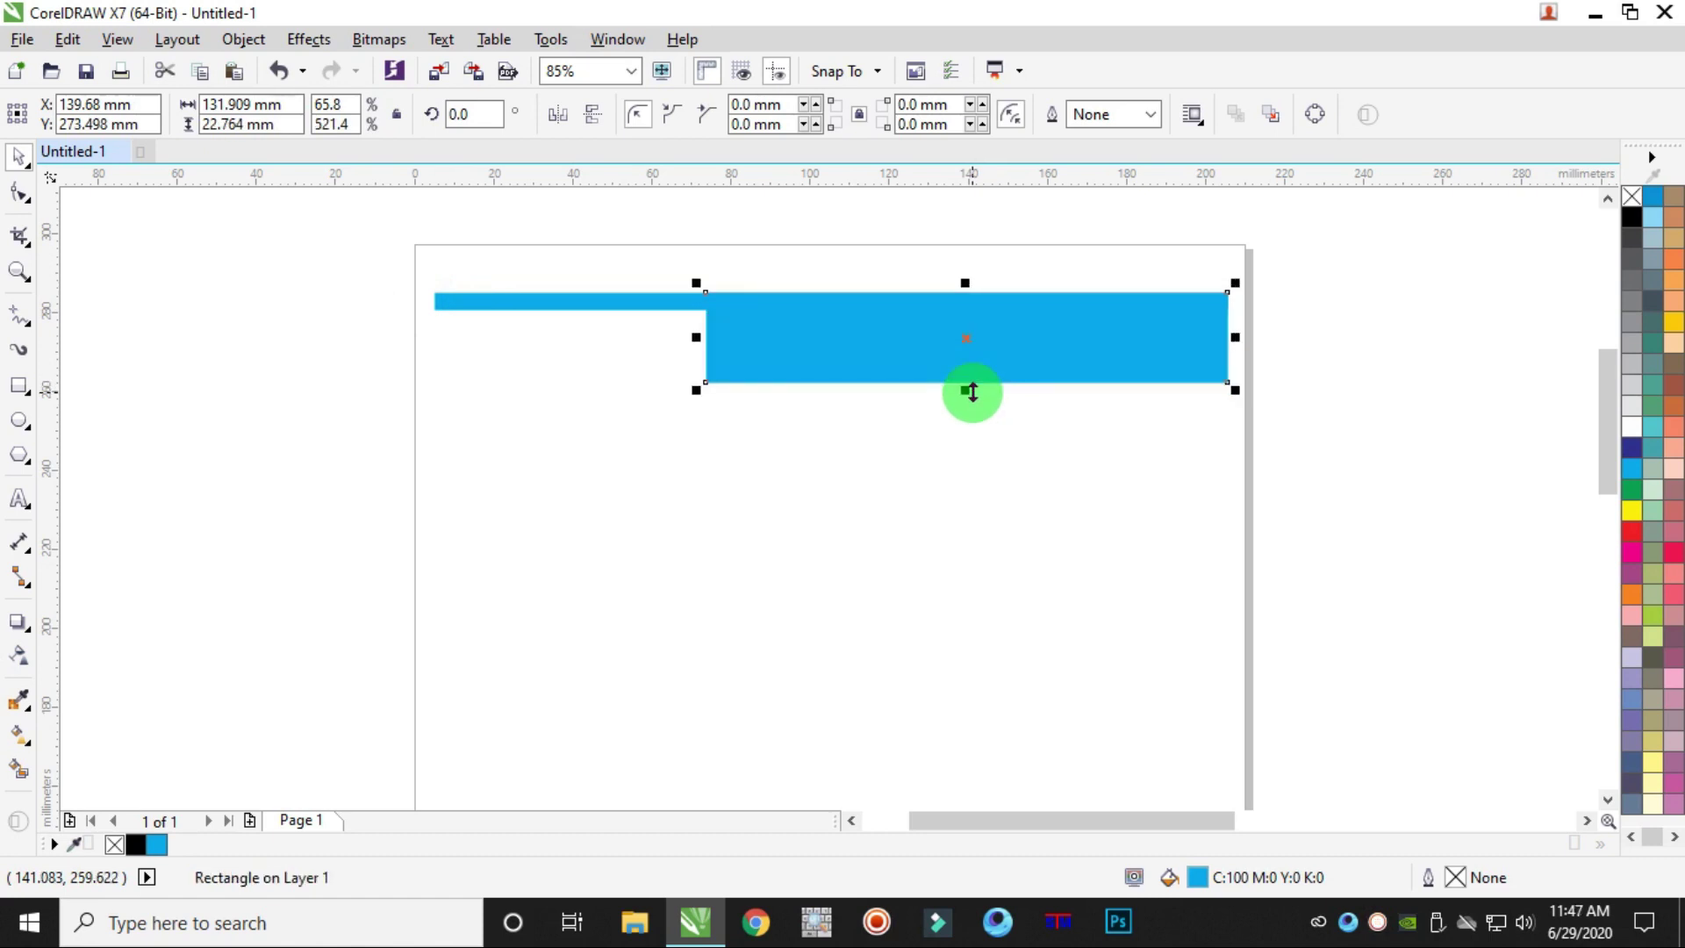
pyautogui.rightClick(917, 355)
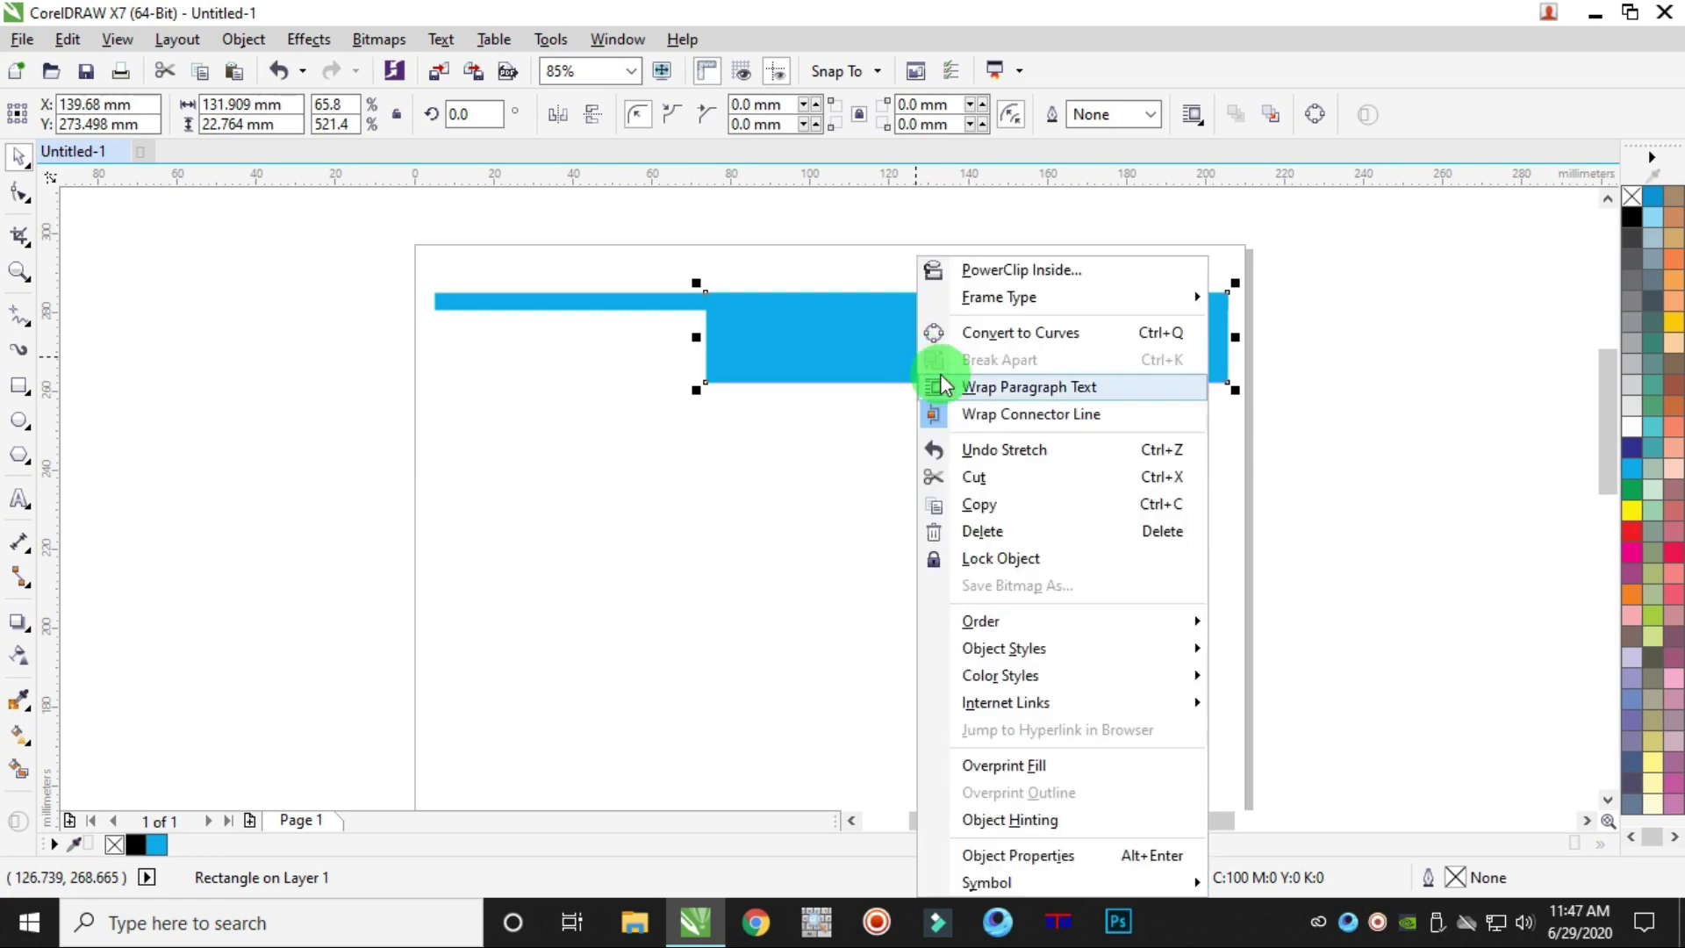
pyautogui.click(1007, 334)
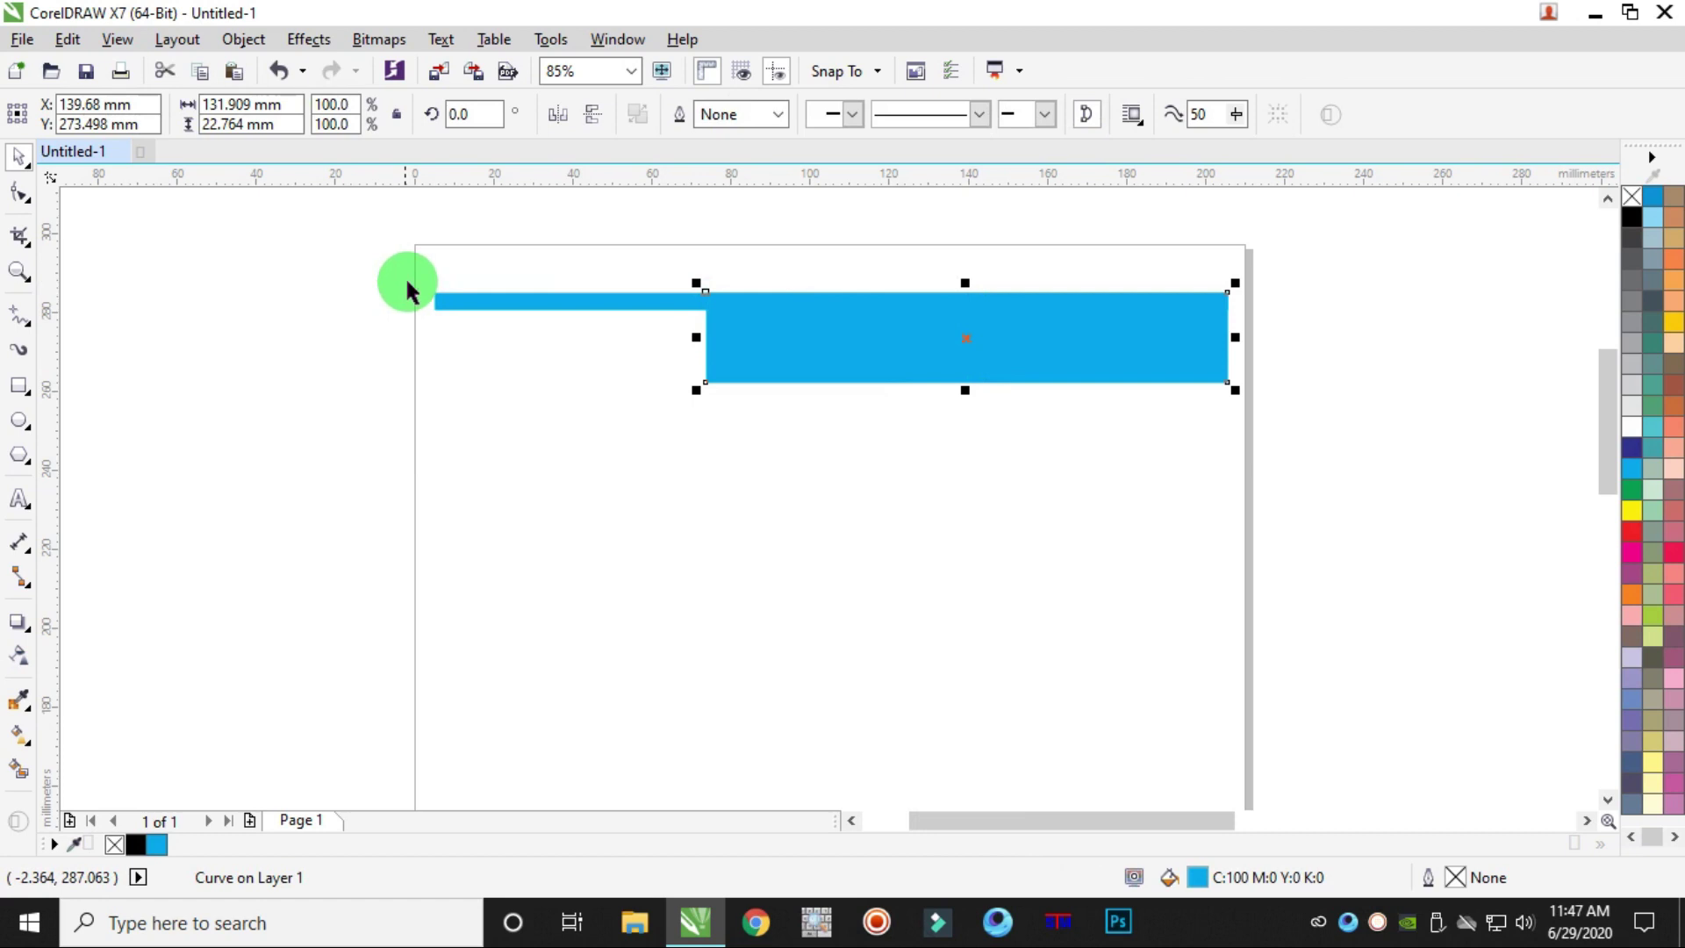
# - Move the tall blue block's lower-left corner node inward so its left edge slants
pyautogui.scroll(2, 688, 320)
pyautogui.click(21, 193)
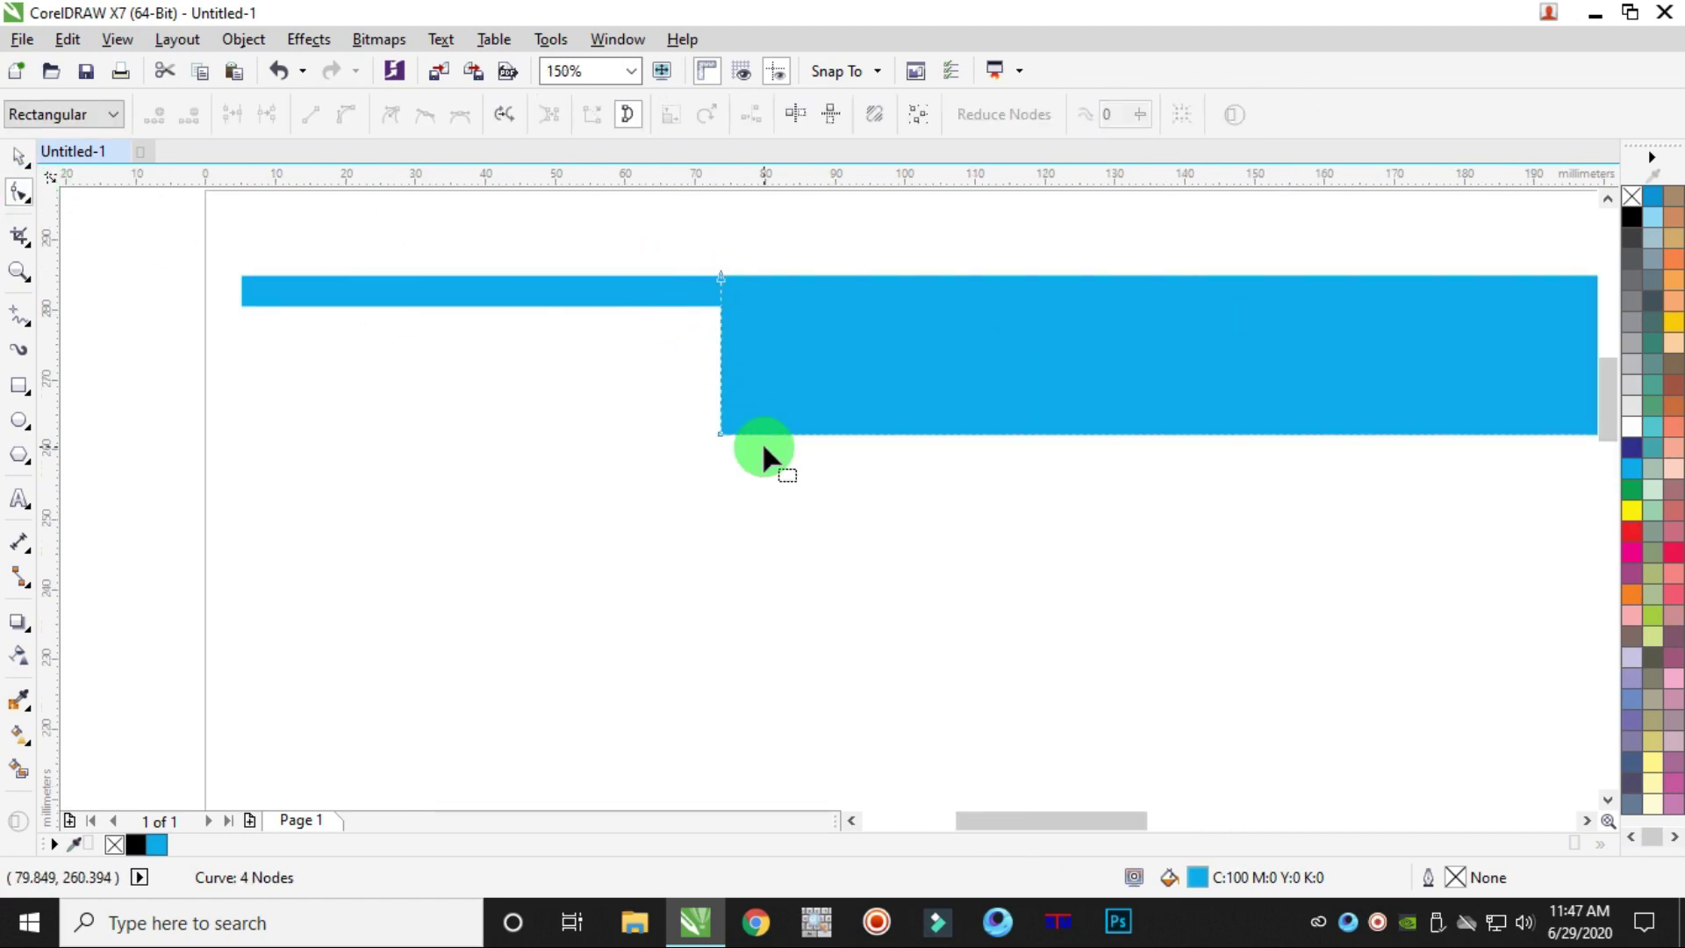
pyautogui.moveTo(720, 434); pyautogui.dragTo(804, 430)
pyautogui.scroll(-4, 804, 430)
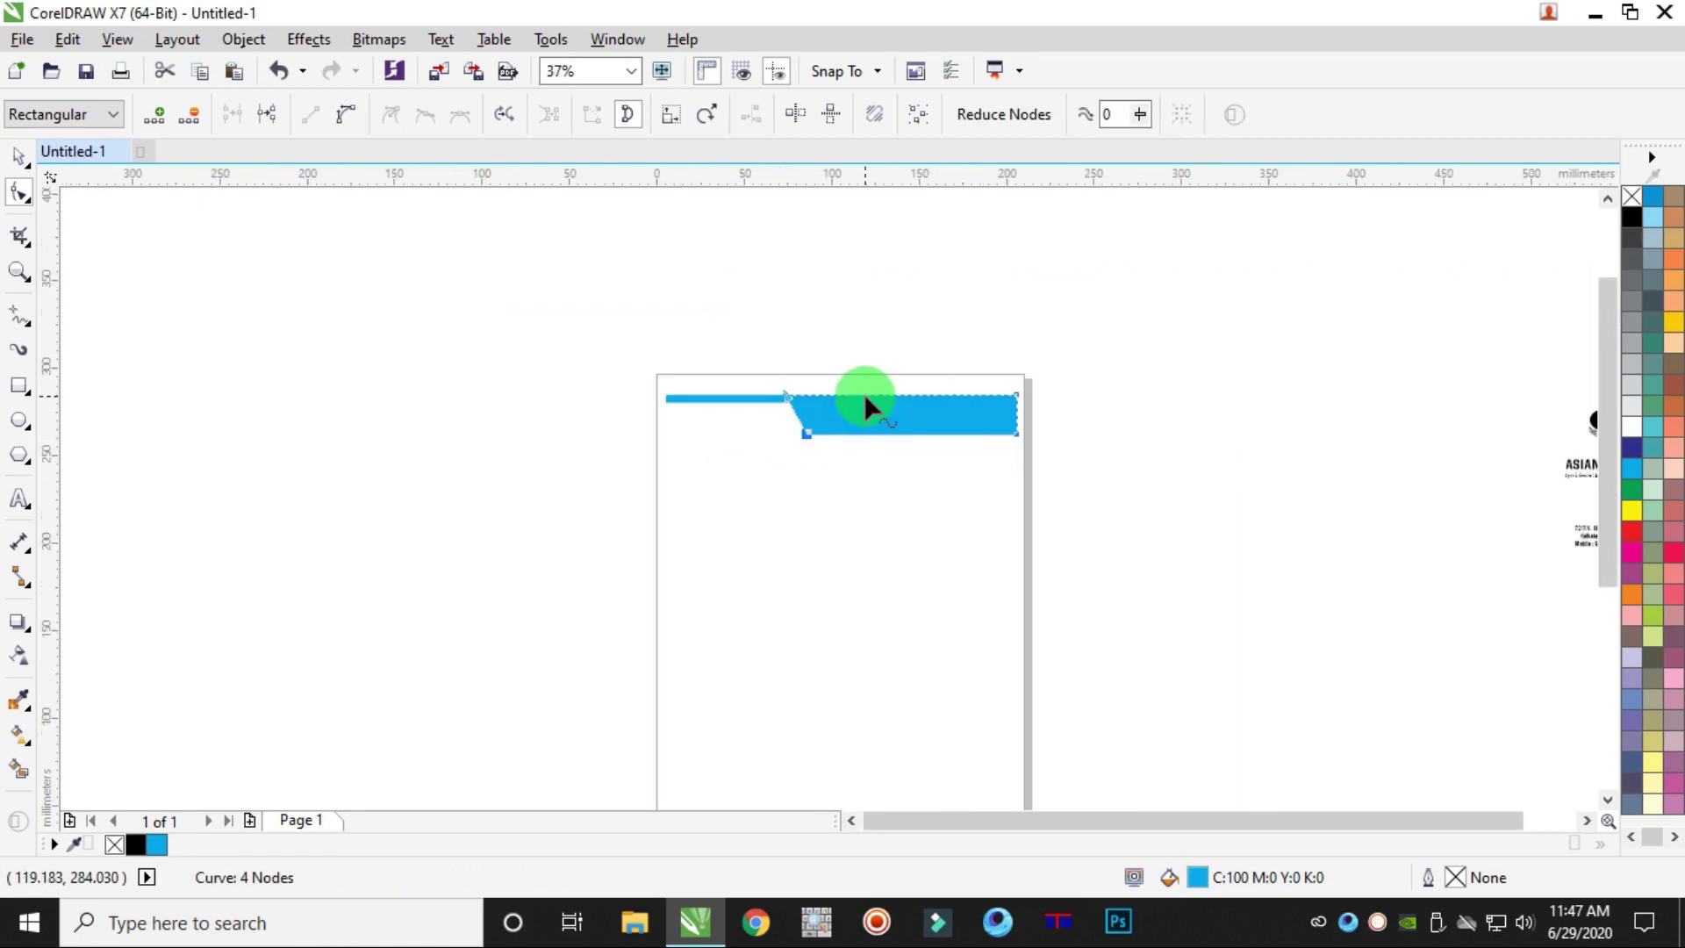
pyautogui.scroll(2, 865, 396)
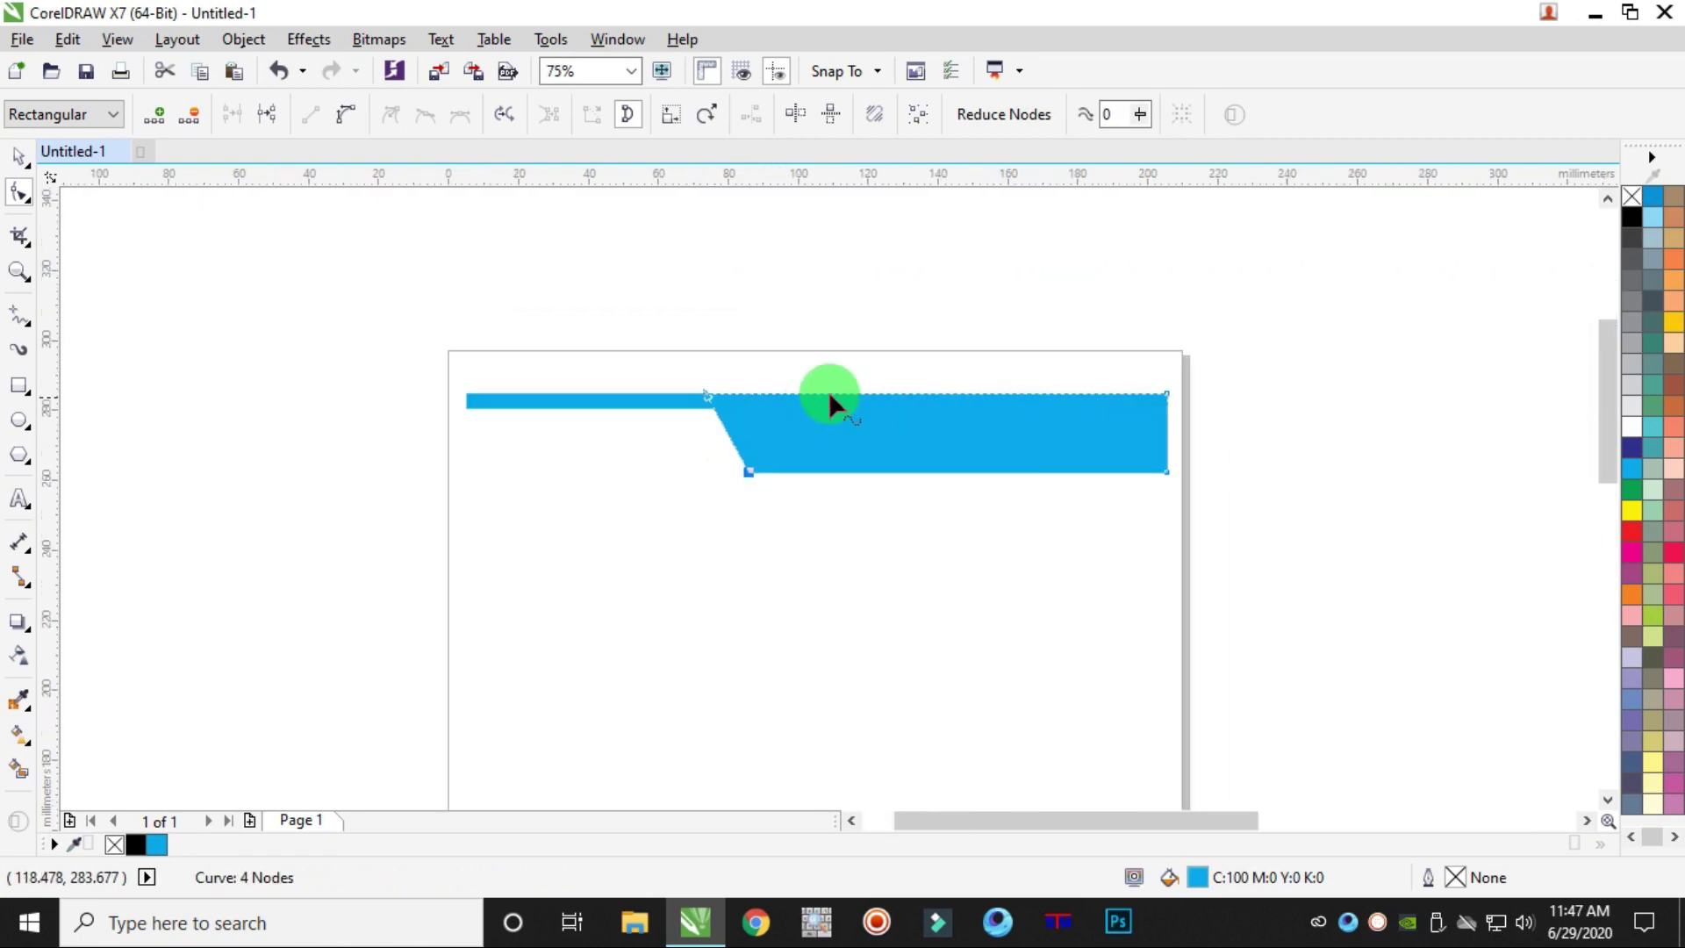
# - Narrow the slanted block from its left side and extend its bottom edge slightly, making it about 24 mm high
pyautogui.click(20, 156)
pyautogui.moveTo(694, 433); pyautogui.dragTo(714, 433)
pyautogui.scroll(2, 949, 482)
pyautogui.moveTo(948, 478); pyautogui.dragTo(955, 487)
pyautogui.scroll(-2, 955, 487)
# - Weld the thin bar and the slanted block into one shape, keeping it at its original position
pyautogui.click(1361, 286)
pyautogui.moveTo(1321, 291); pyautogui.dragTo(368, 566)
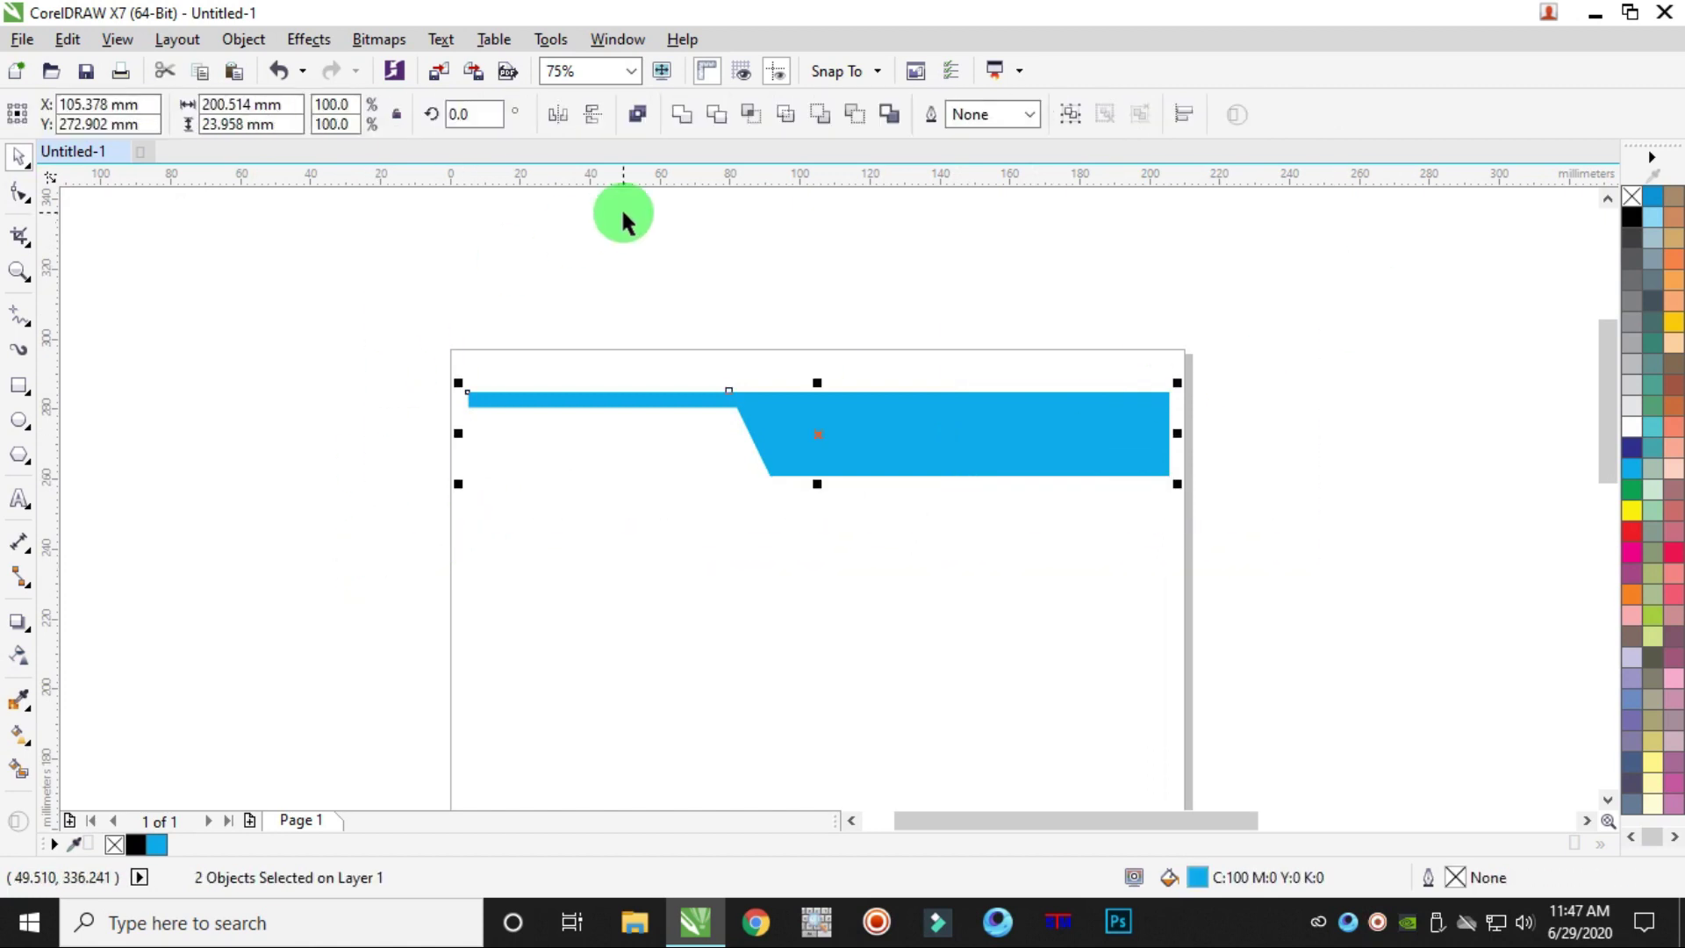
pyautogui.click(683, 119)
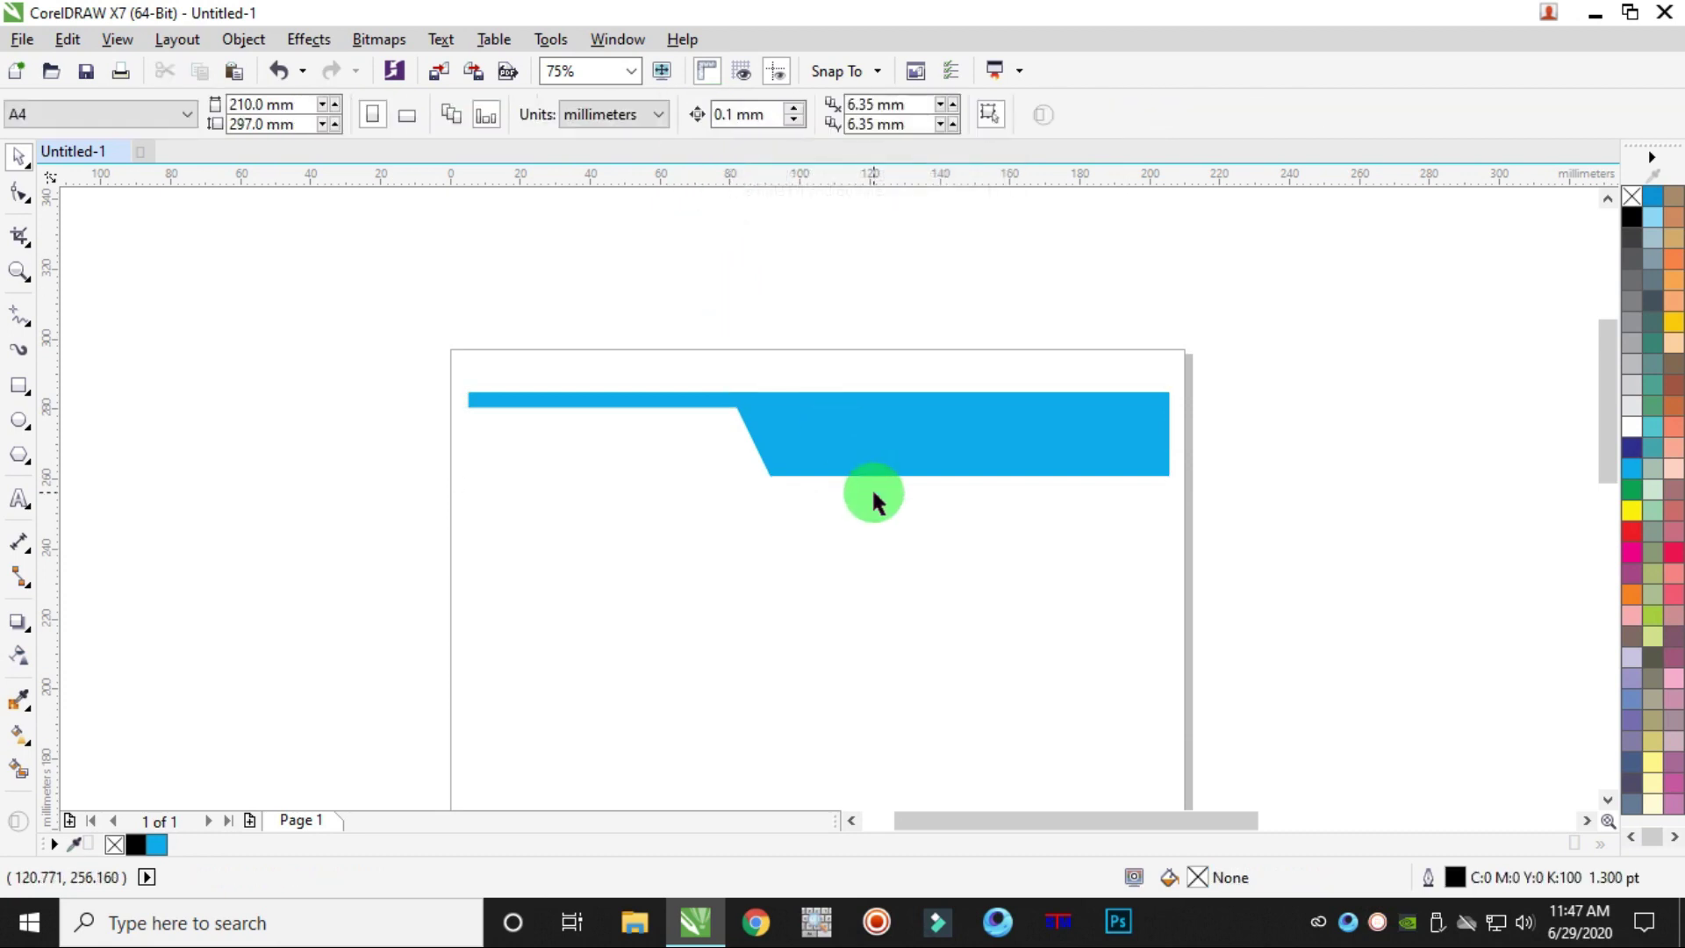
pyautogui.moveTo(794, 447); pyautogui.dragTo(596, 597)
pyautogui.hotkey('ctrl', 'z')
# - Add a node on each side of the corner where the thin bar meets the slanted edge, and delete the corner node
pyautogui.scroll(3, 753, 406)
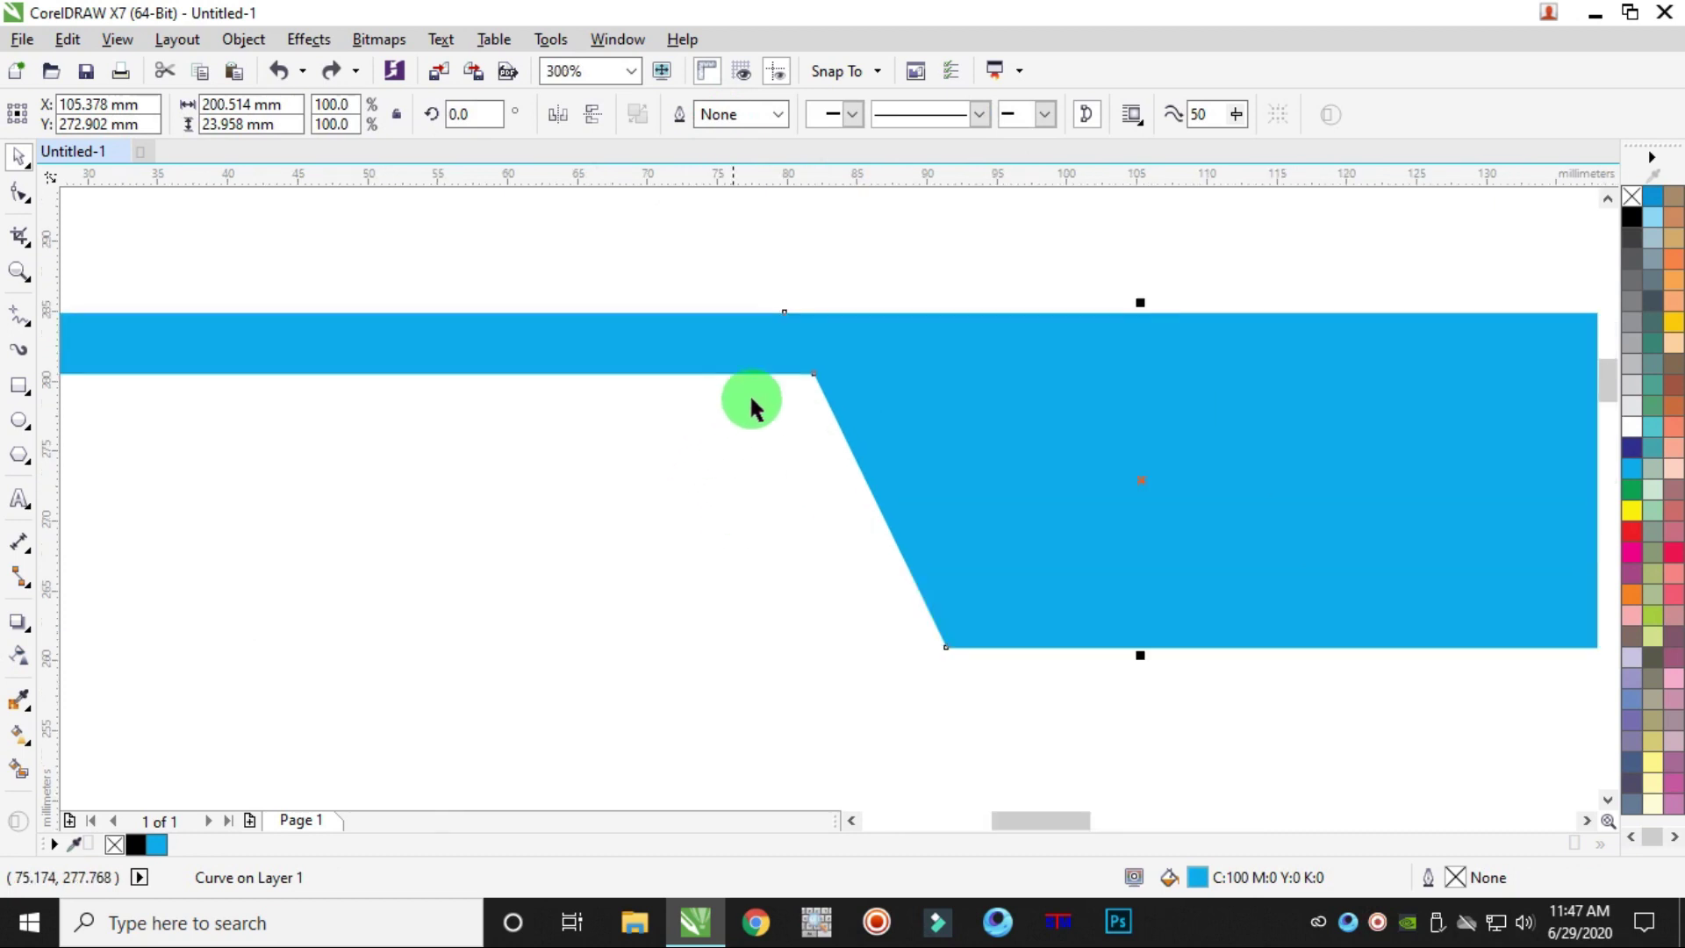
pyautogui.scroll(2, 798, 376)
pyautogui.scroll(-1, 807, 379)
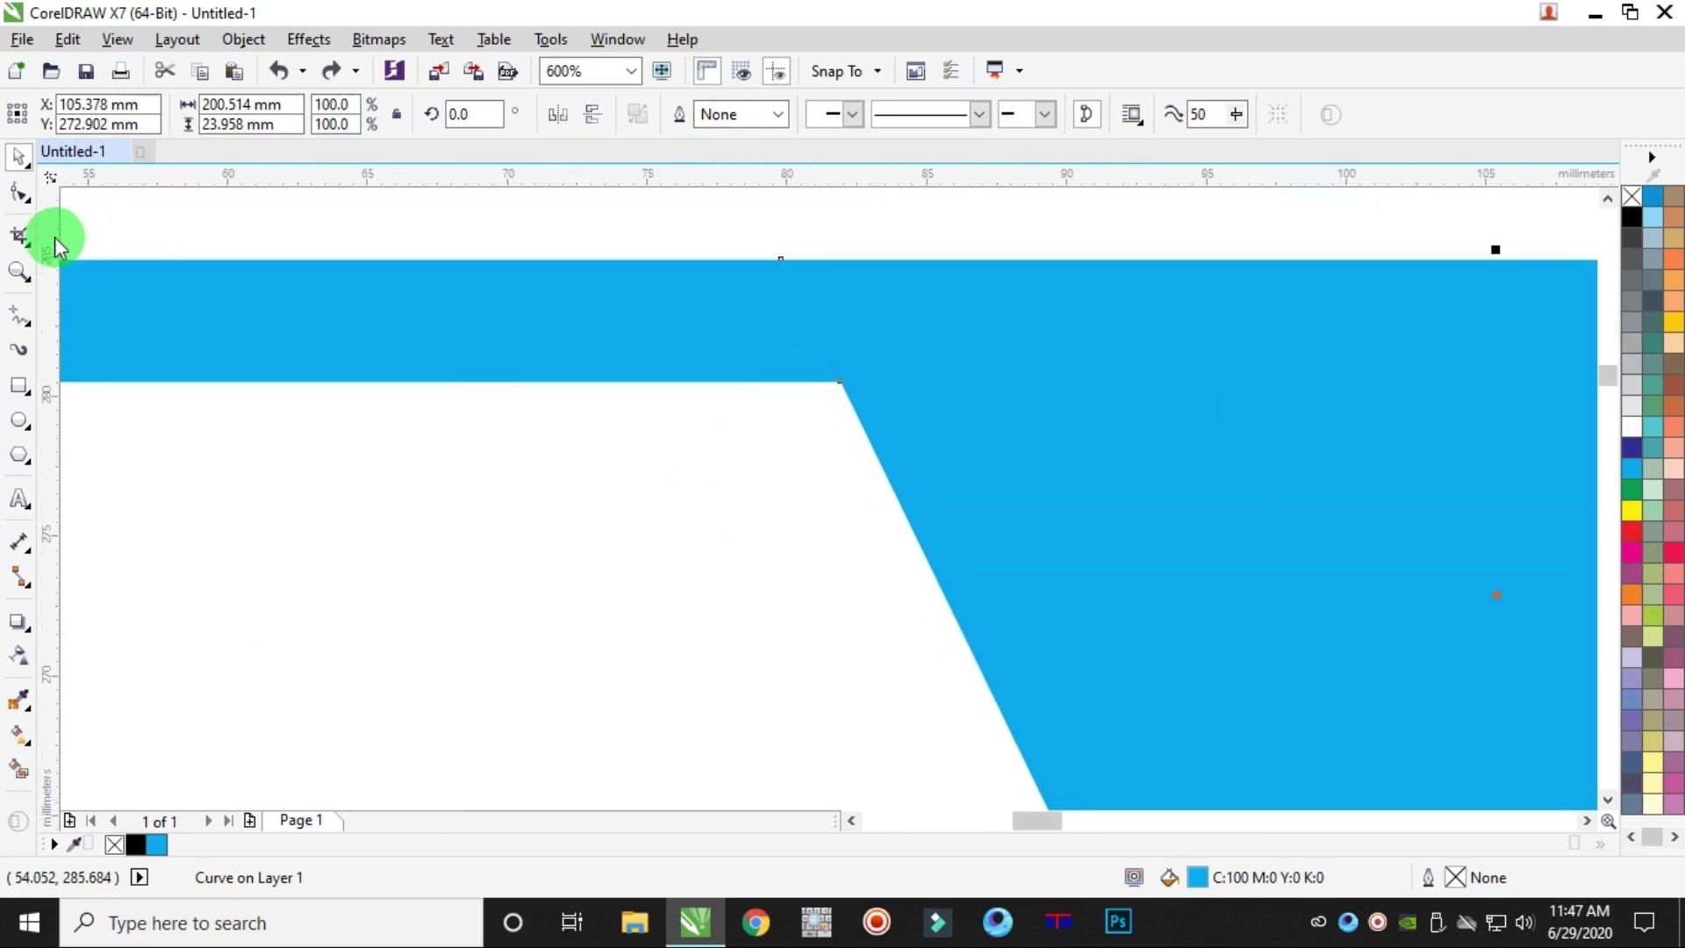
pyautogui.click(19, 193)
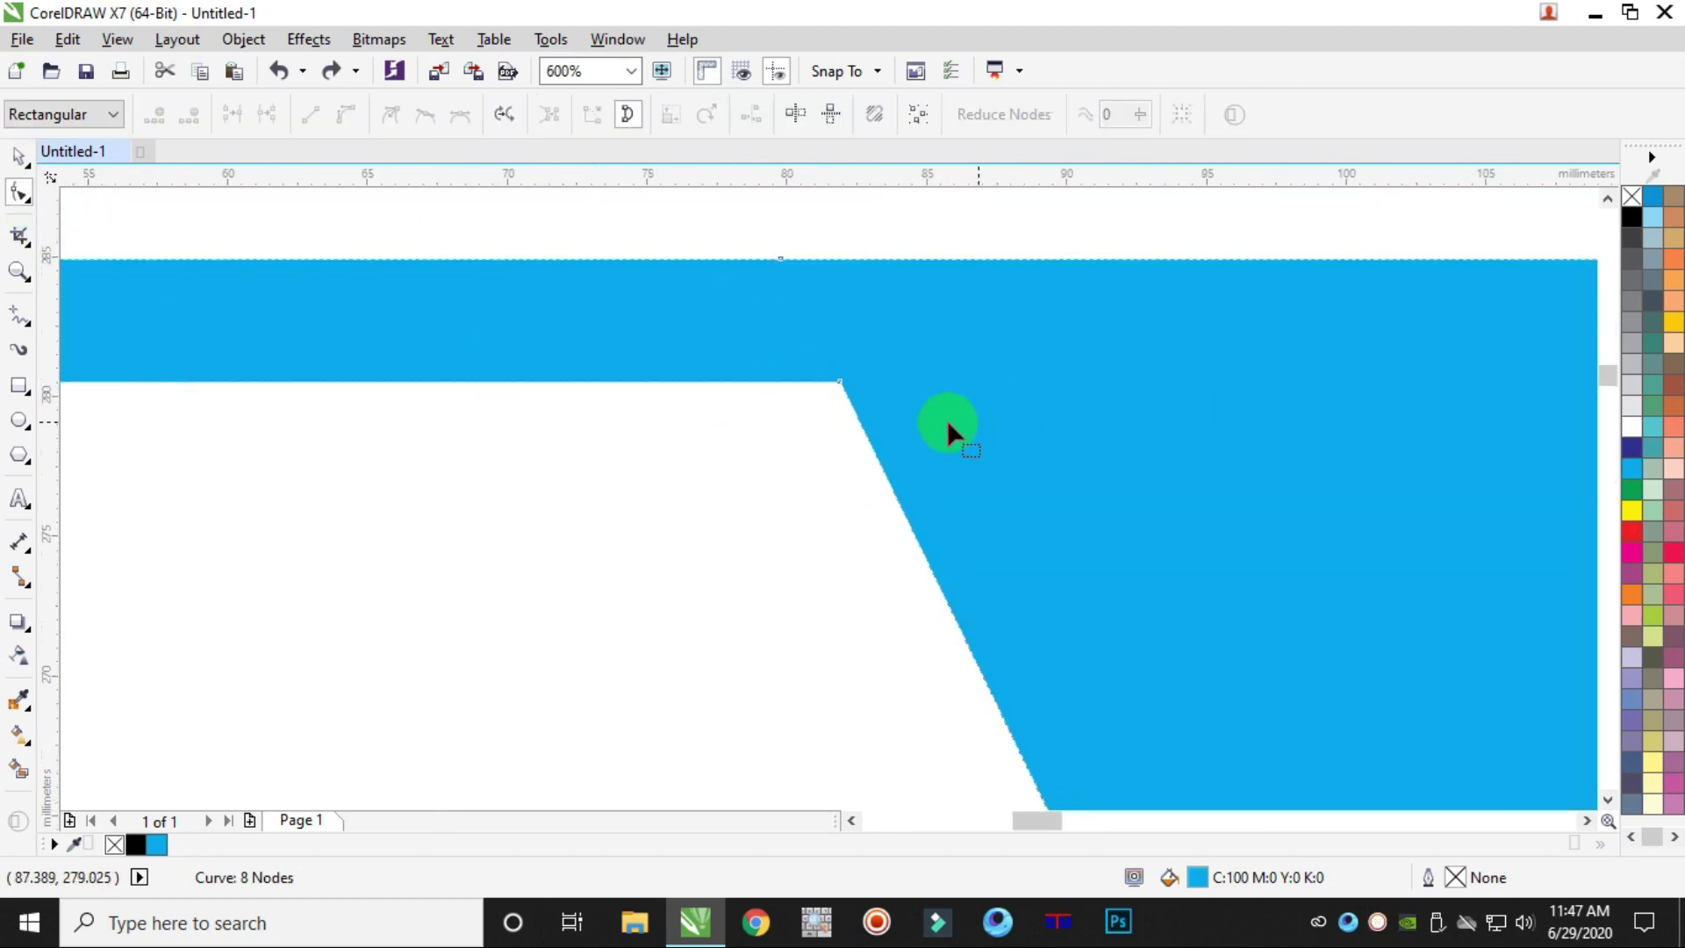
pyautogui.doubleClick(652, 381)
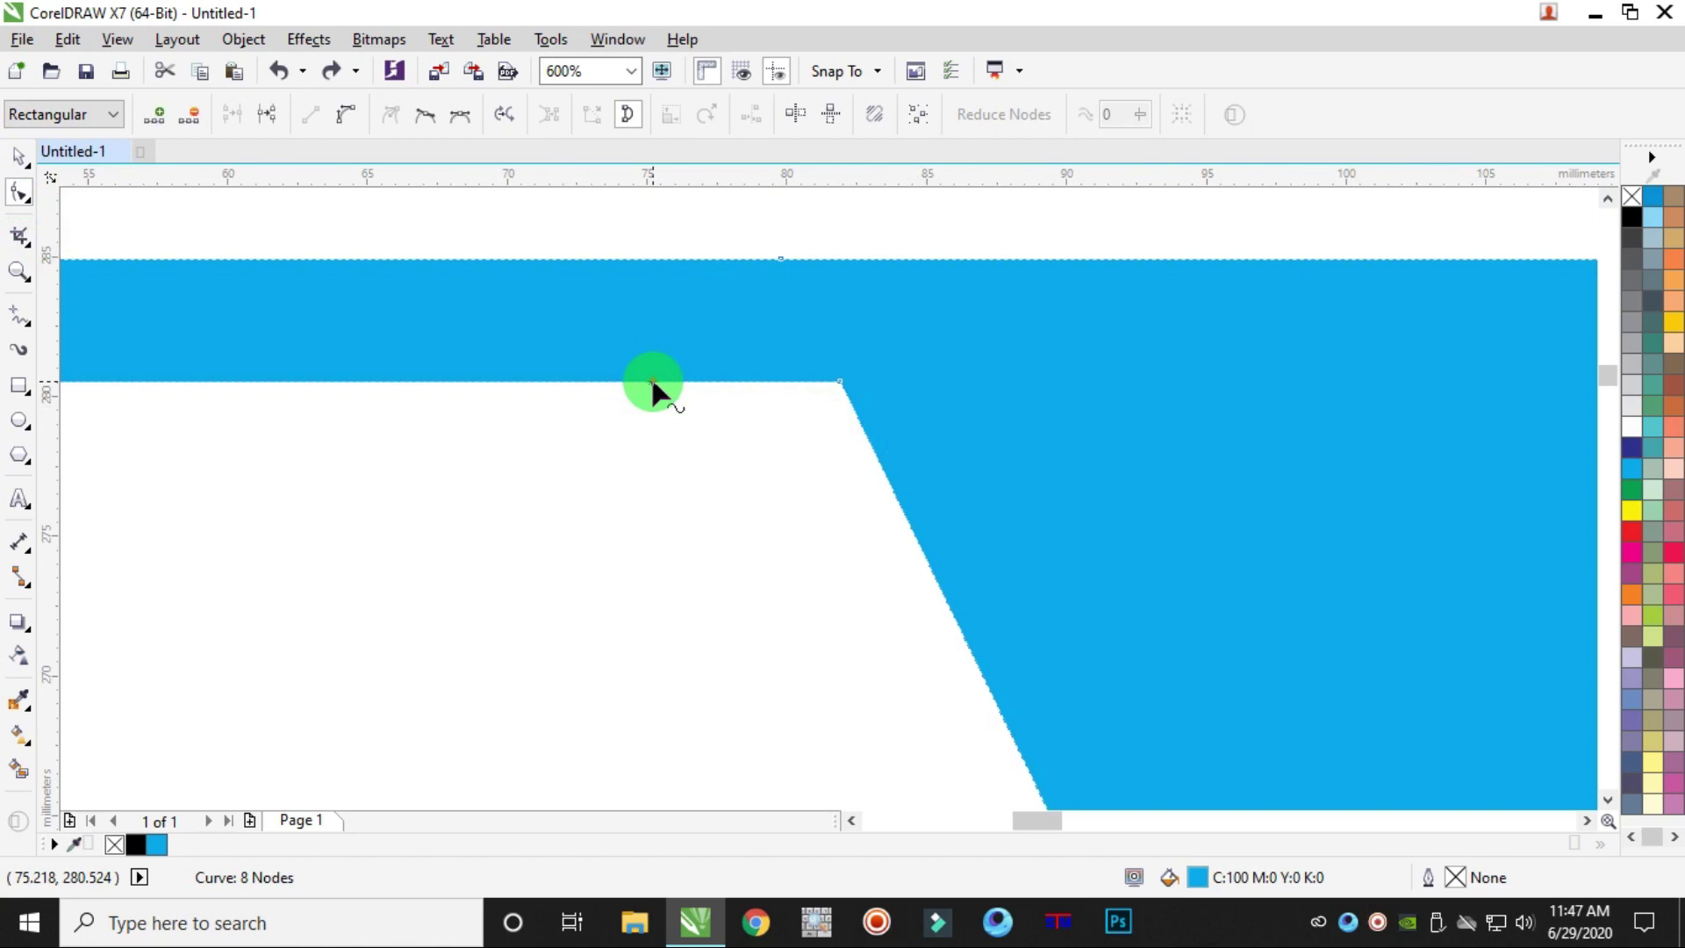
pyautogui.doubleClick(896, 498)
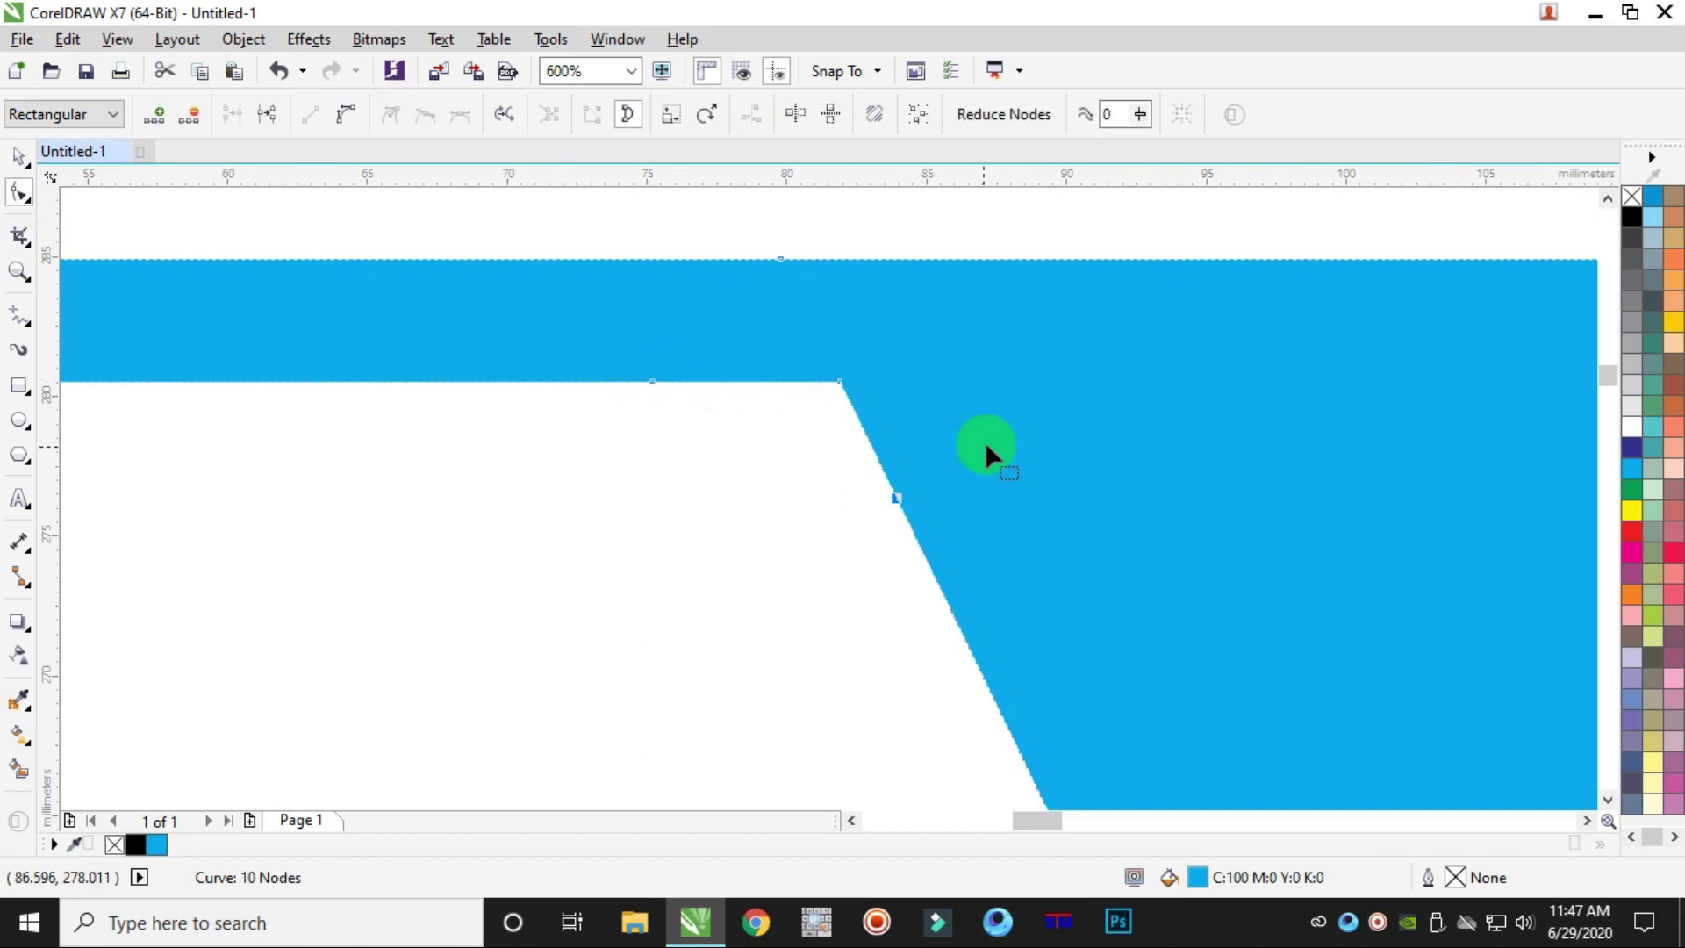
pyautogui.doubleClick(840, 382)
# - Convert the segment between the new nodes to a curve, bend it into a rounded corner and smooth its end nodes
pyautogui.click(760, 430)
pyautogui.click(344, 114)
pyautogui.moveTo(742, 418); pyautogui.dragTo(896, 558)
pyautogui.scroll(-2, 815, 405)
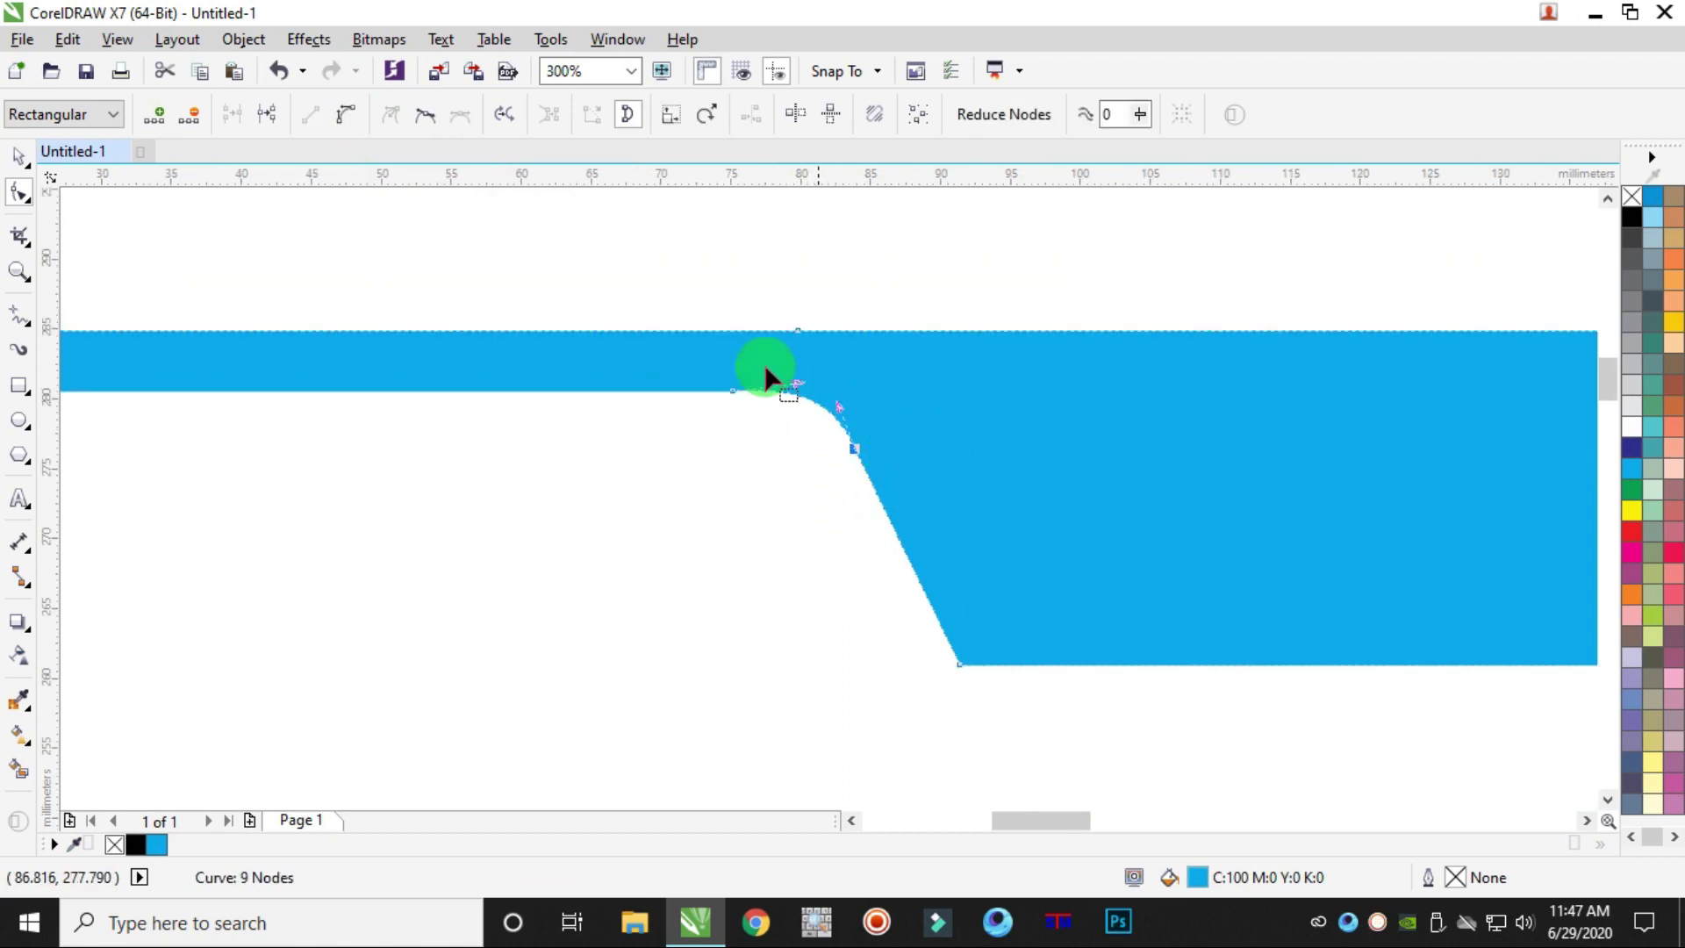
pyautogui.click(426, 123)
pyautogui.click(733, 390)
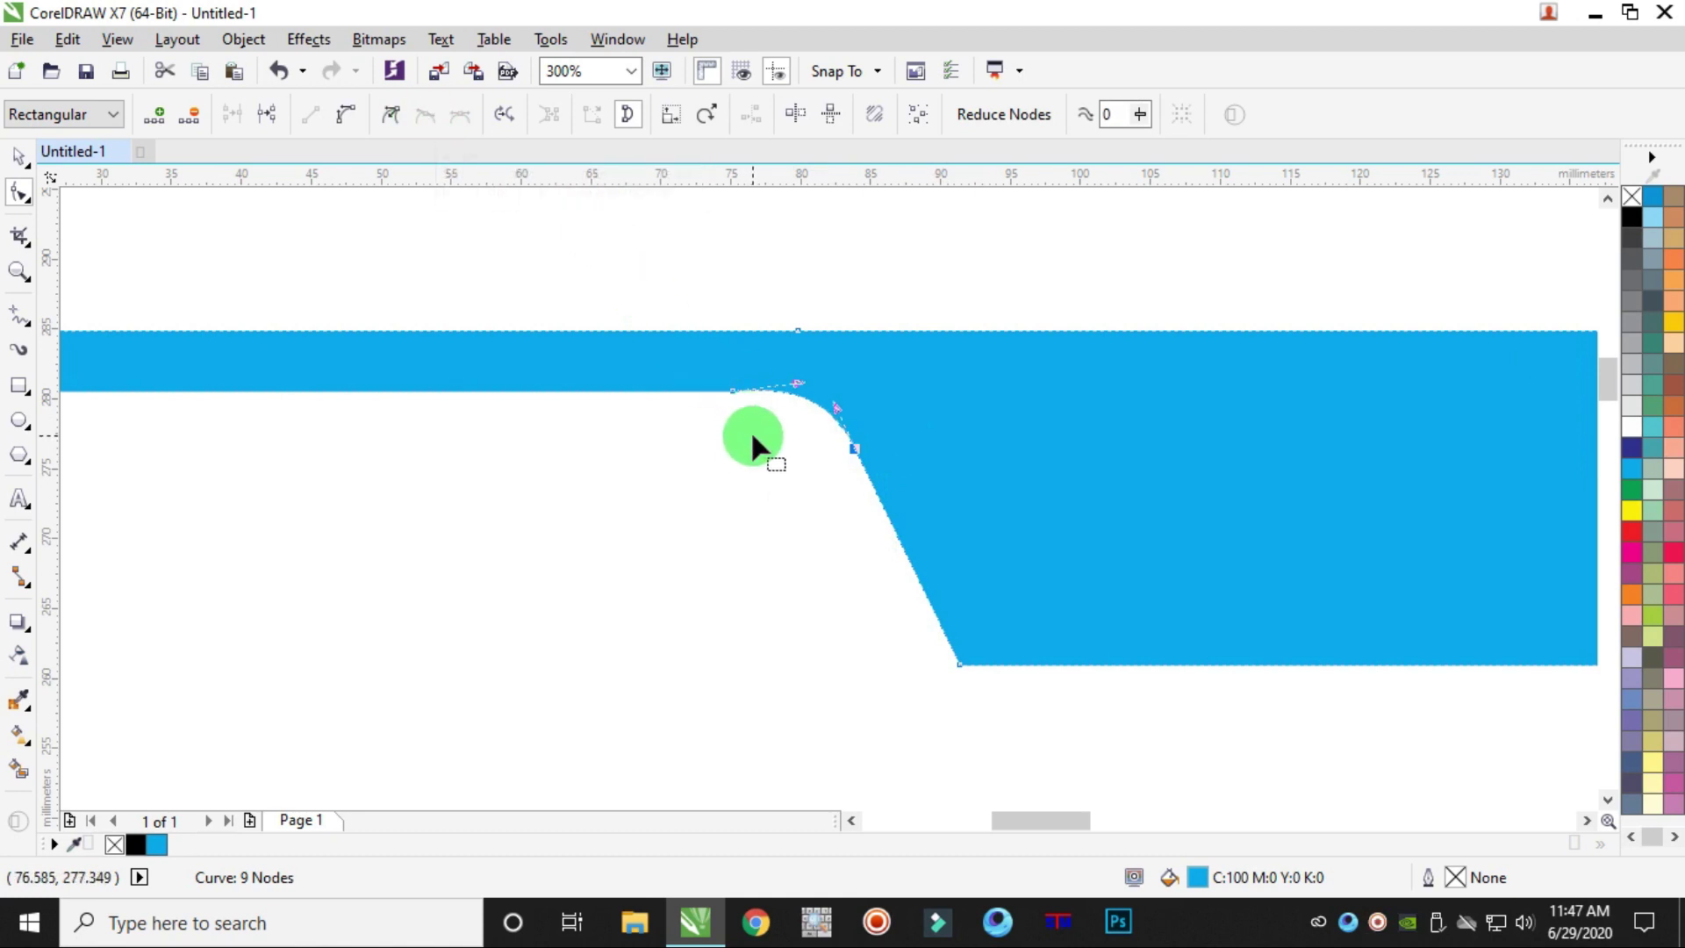
pyautogui.click(435, 116)
# - Add nodes on the slanted edge and the bottom edge around the lower corner, and delete the corner node
pyautogui.scroll(-4, 600, 316)
pyautogui.scroll(4, 705, 395)
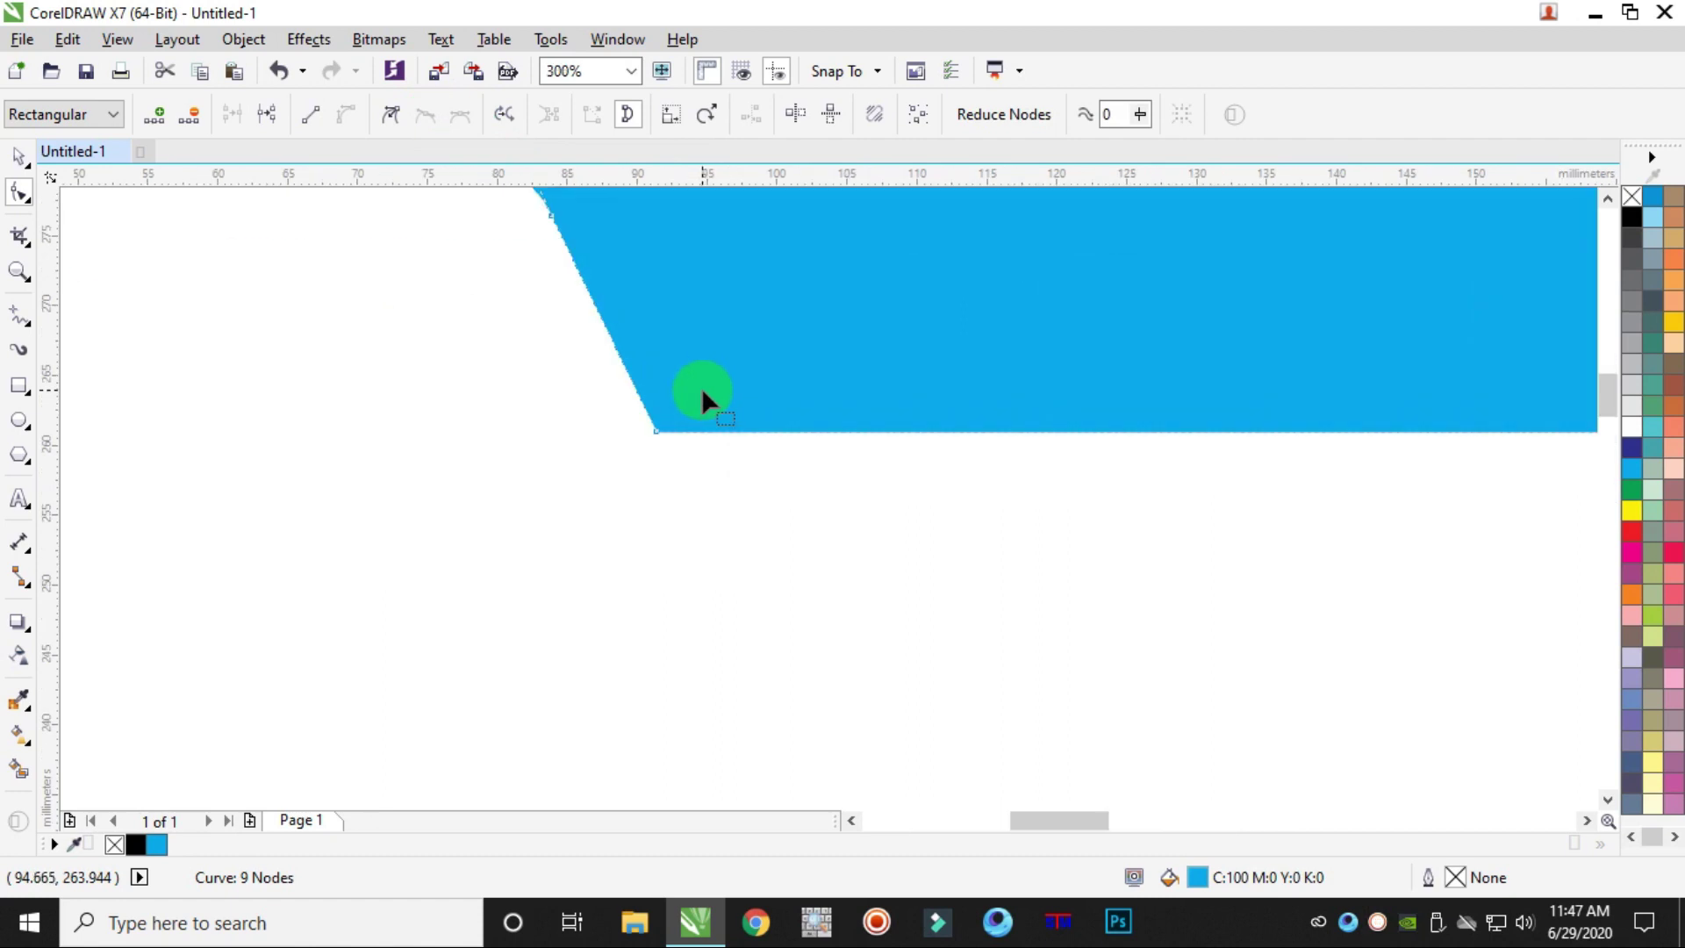
pyautogui.doubleClick(600, 313)
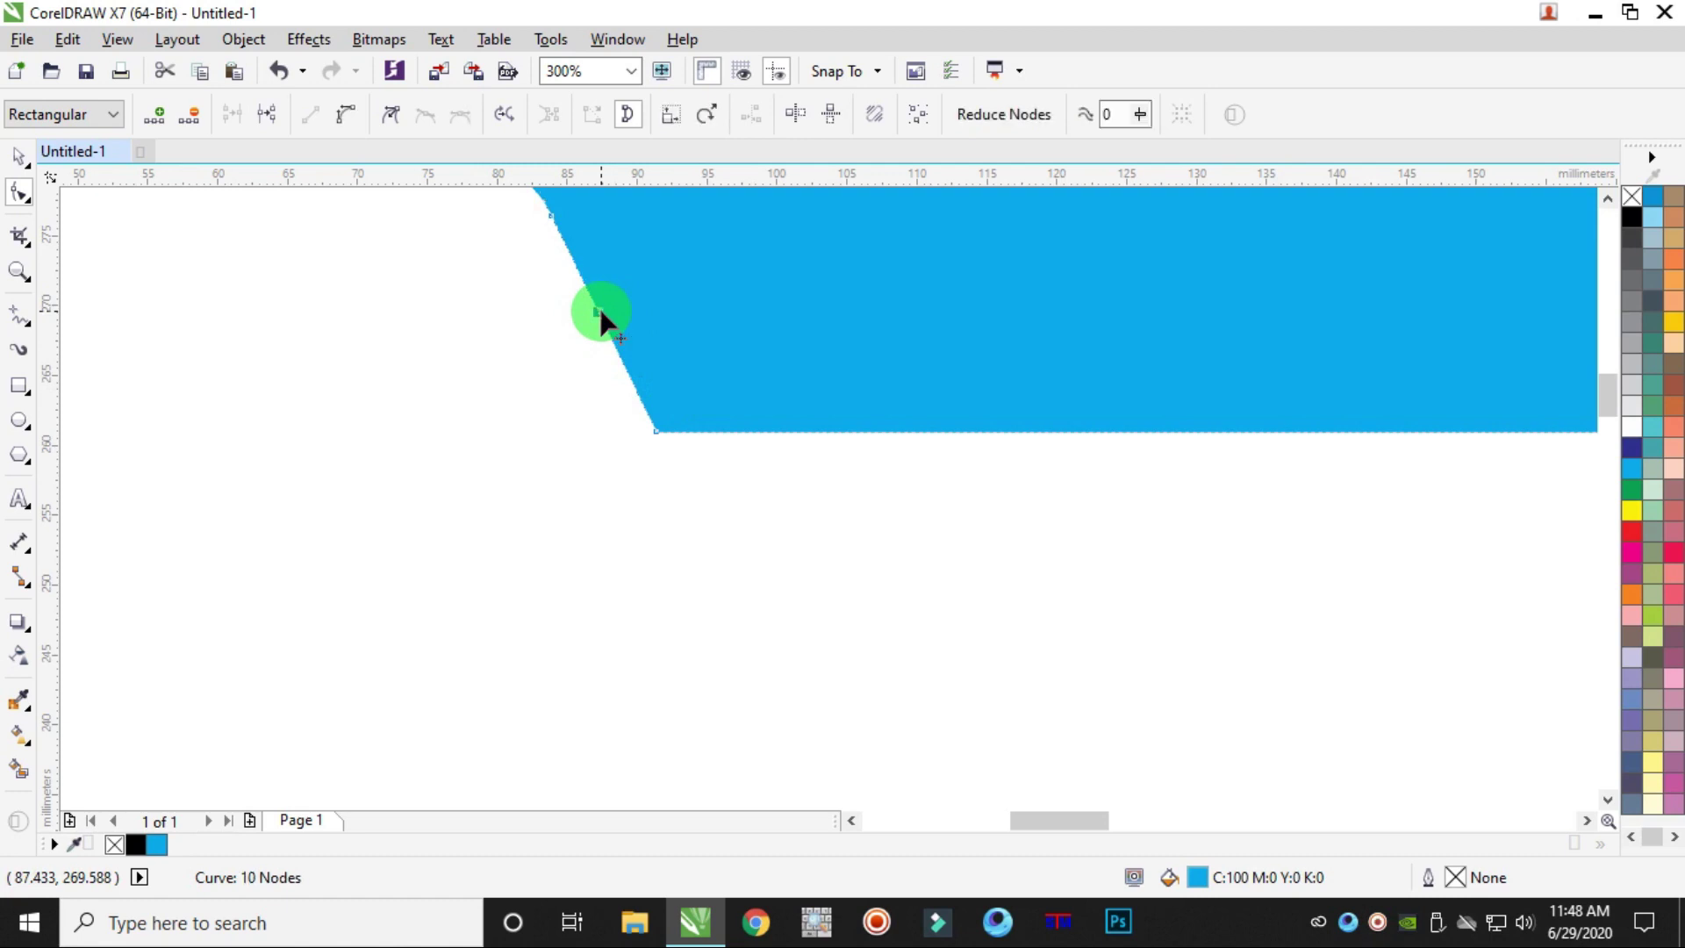
pyautogui.click(861, 432)
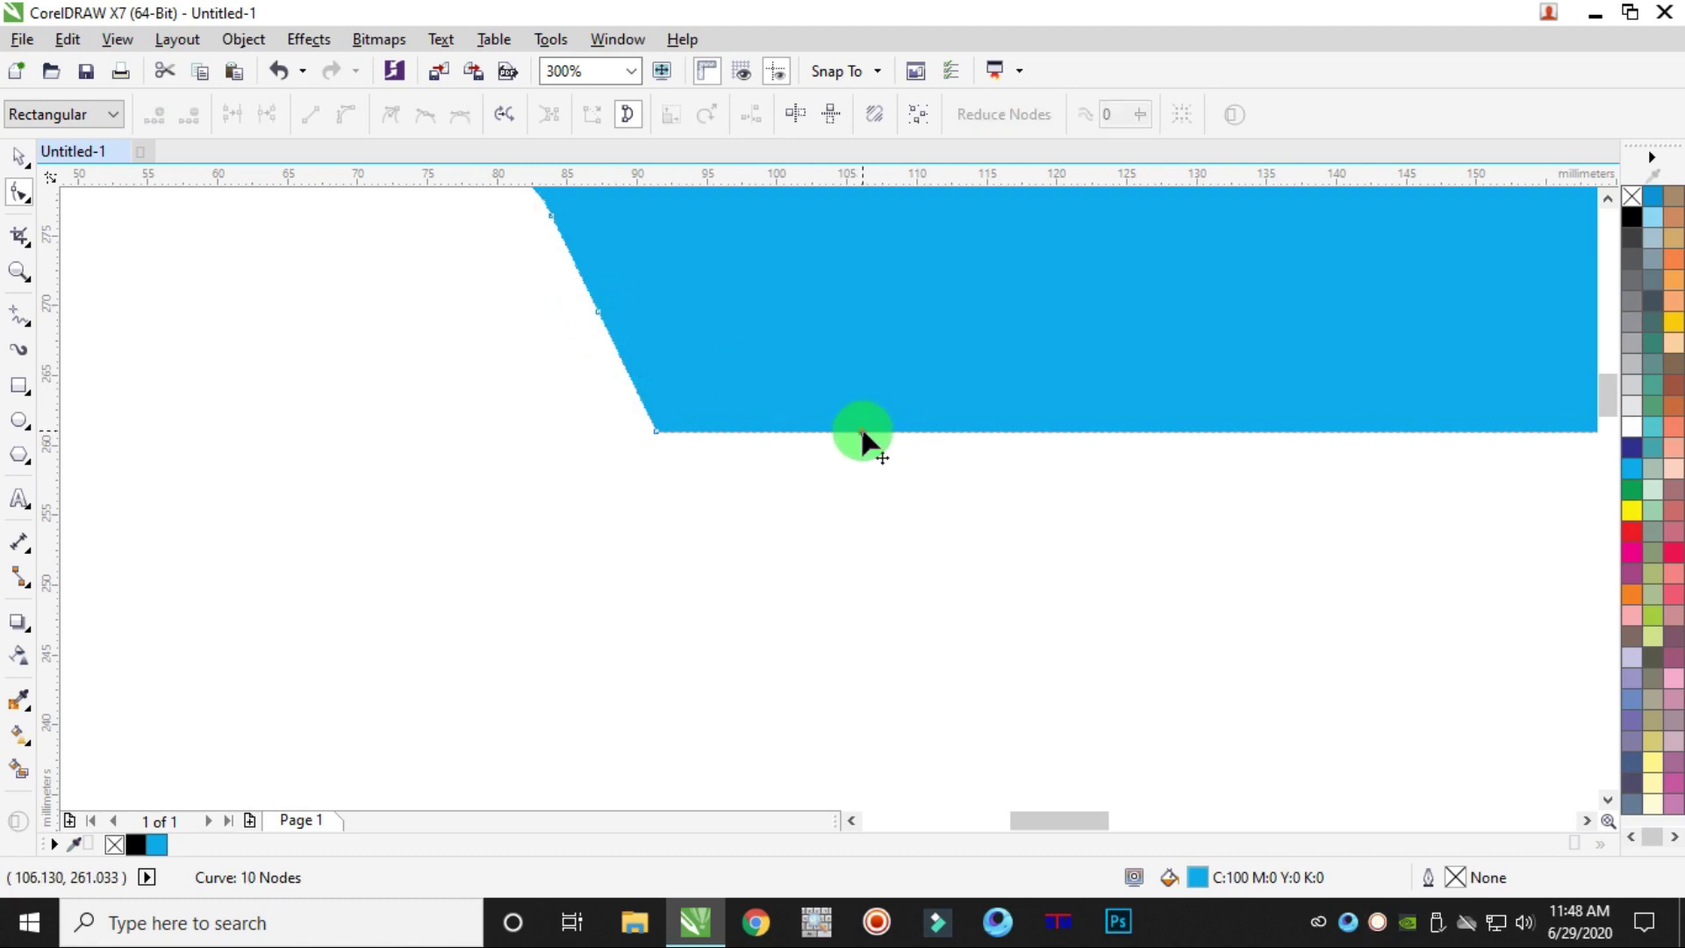
pyautogui.doubleClick(860, 431)
pyautogui.scroll(-1, 760, 421)
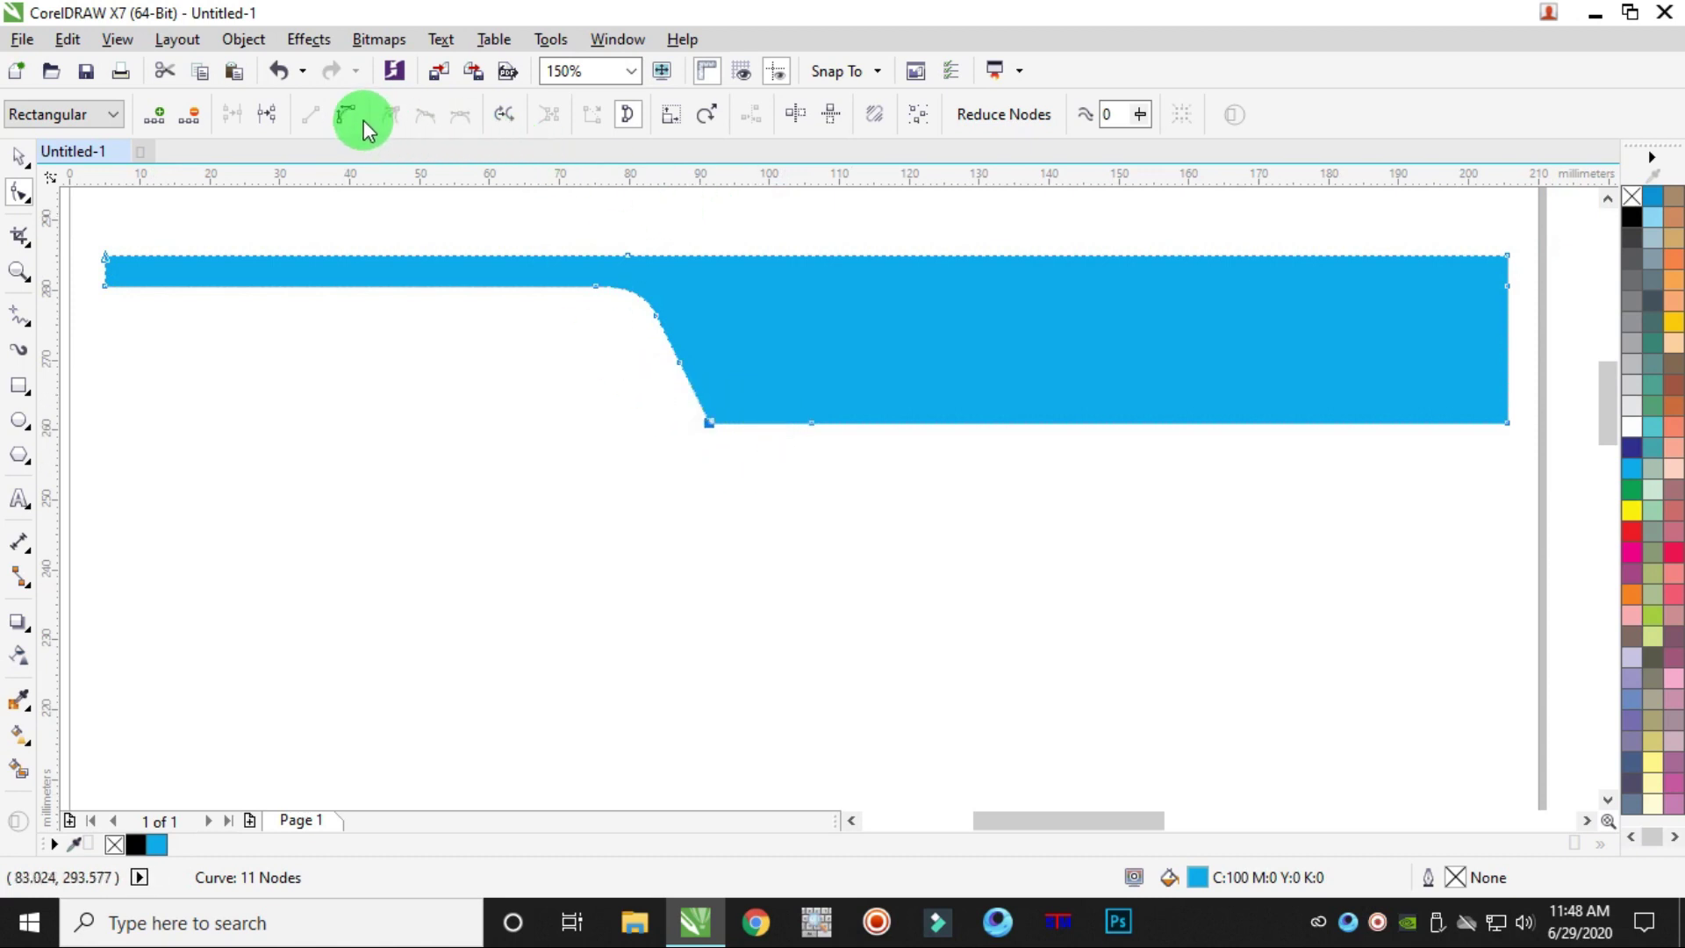
pyautogui.click(194, 115)
# - Convert the straight segment across the lower corner to a curve and bend it outward
pyautogui.scroll(2, 715, 397)
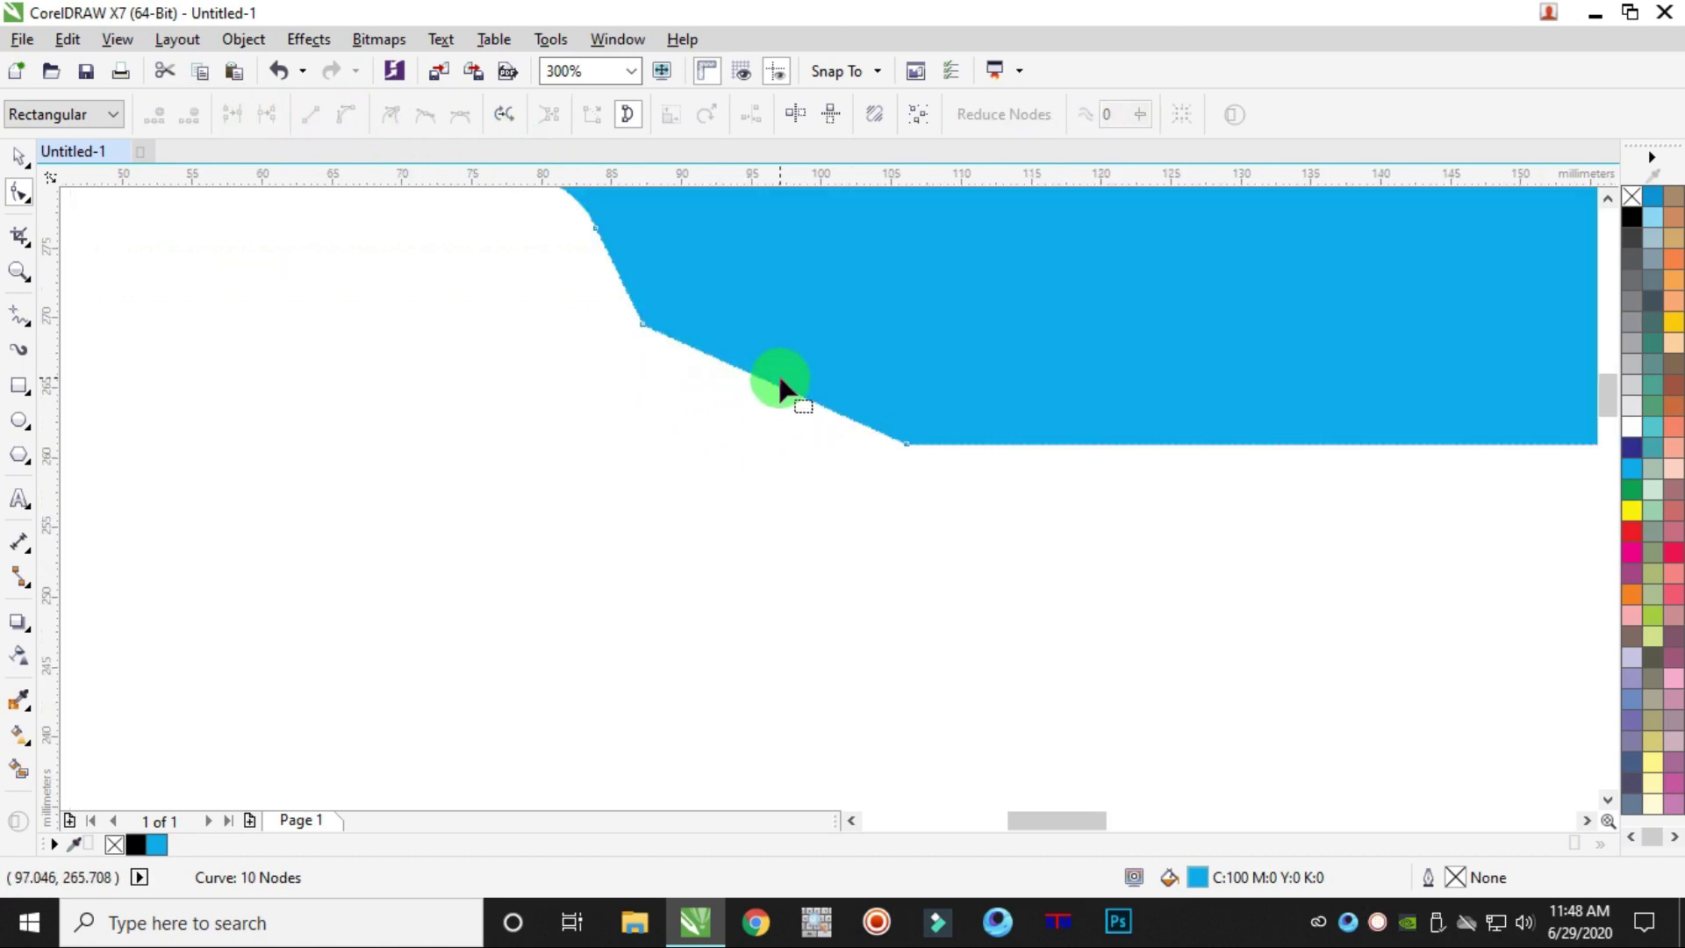
pyautogui.click(778, 387)
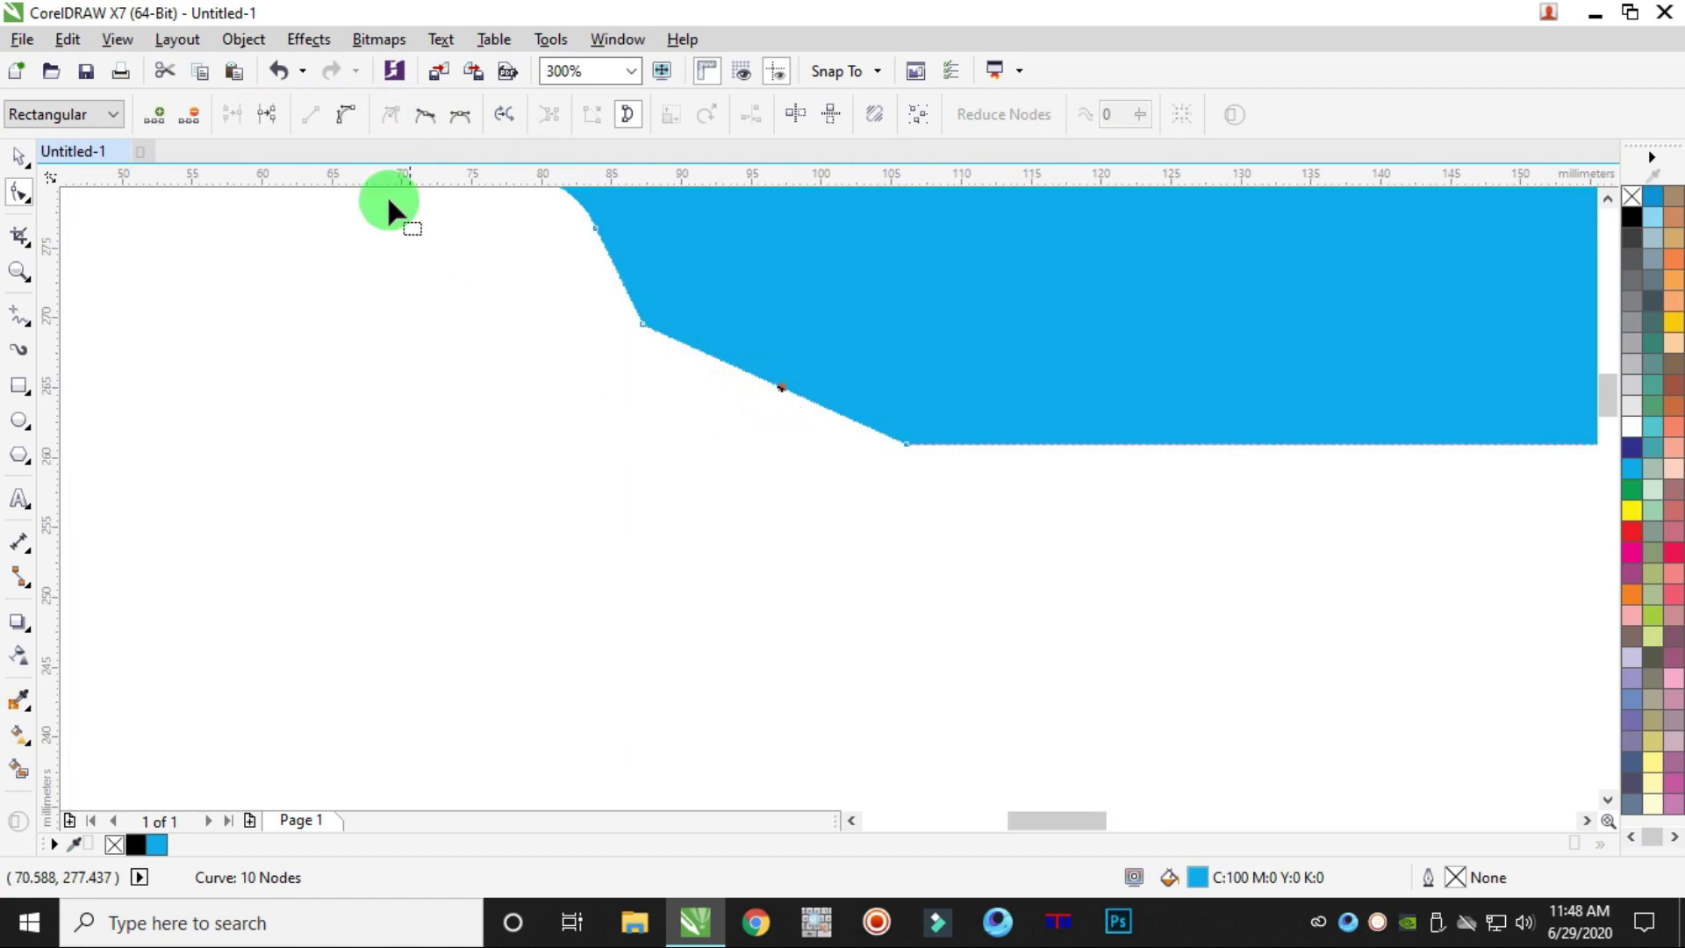
pyautogui.click(346, 115)
pyautogui.scroll(-2, 700, 301)
pyautogui.moveTo(737, 342); pyautogui.dragTo(727, 366)
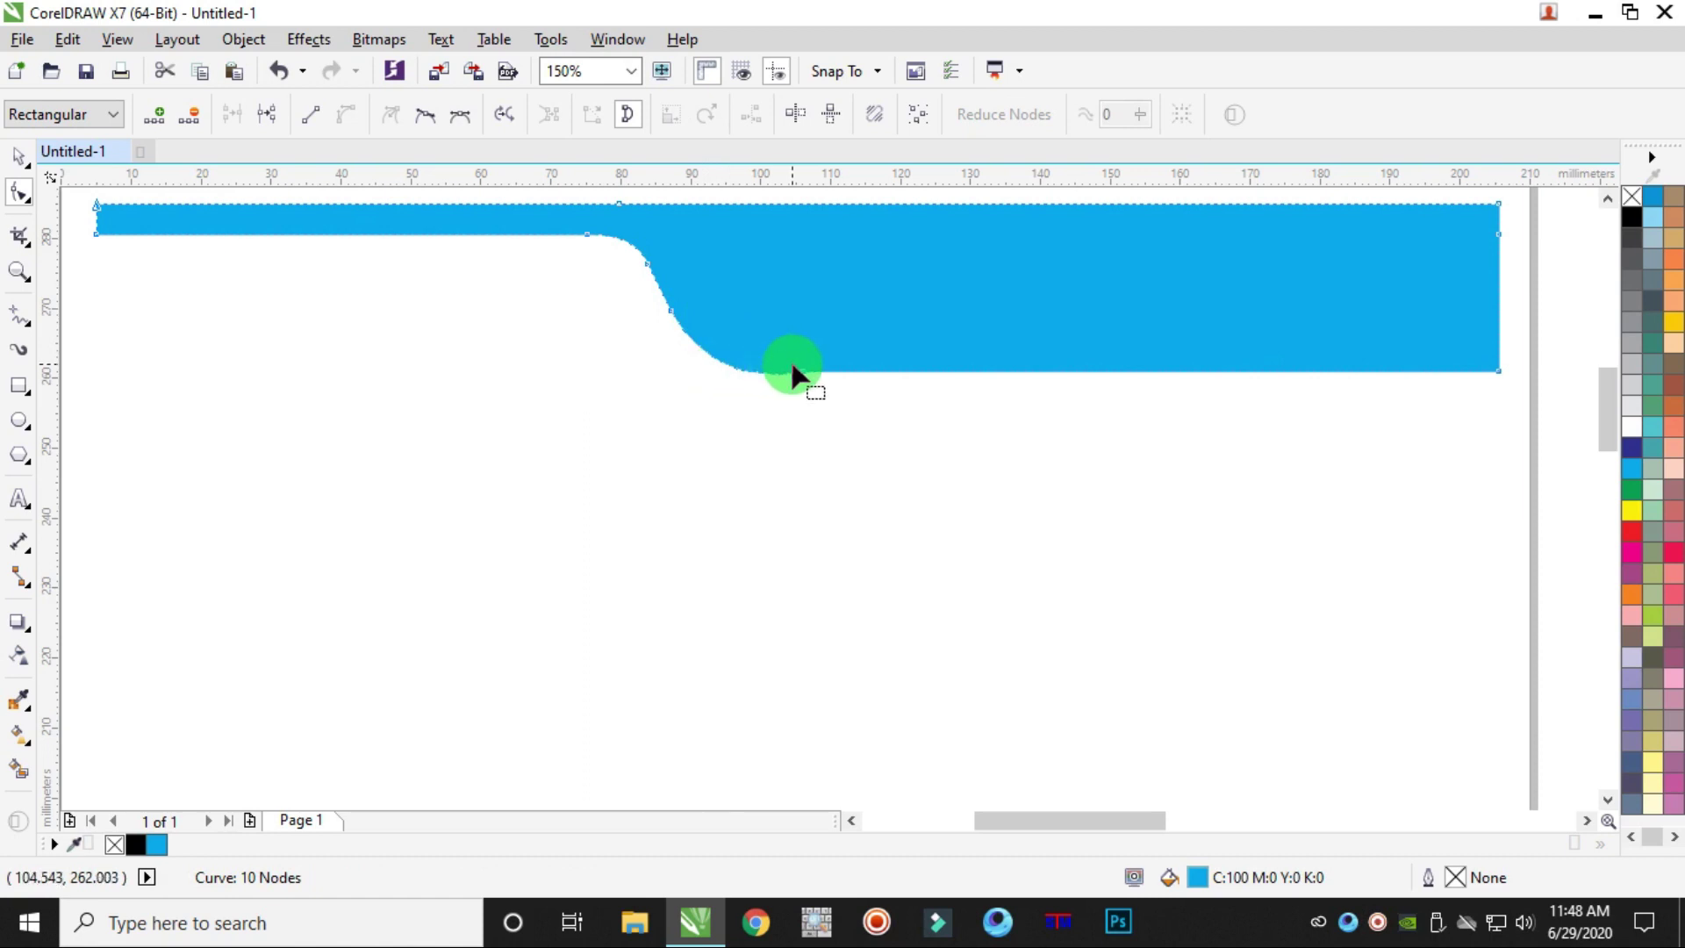
# - Smooth the end nodes of the lower curve so it flows into the slanted and bottom edges, and deselect the shape
pyautogui.scroll(2, 794, 372)
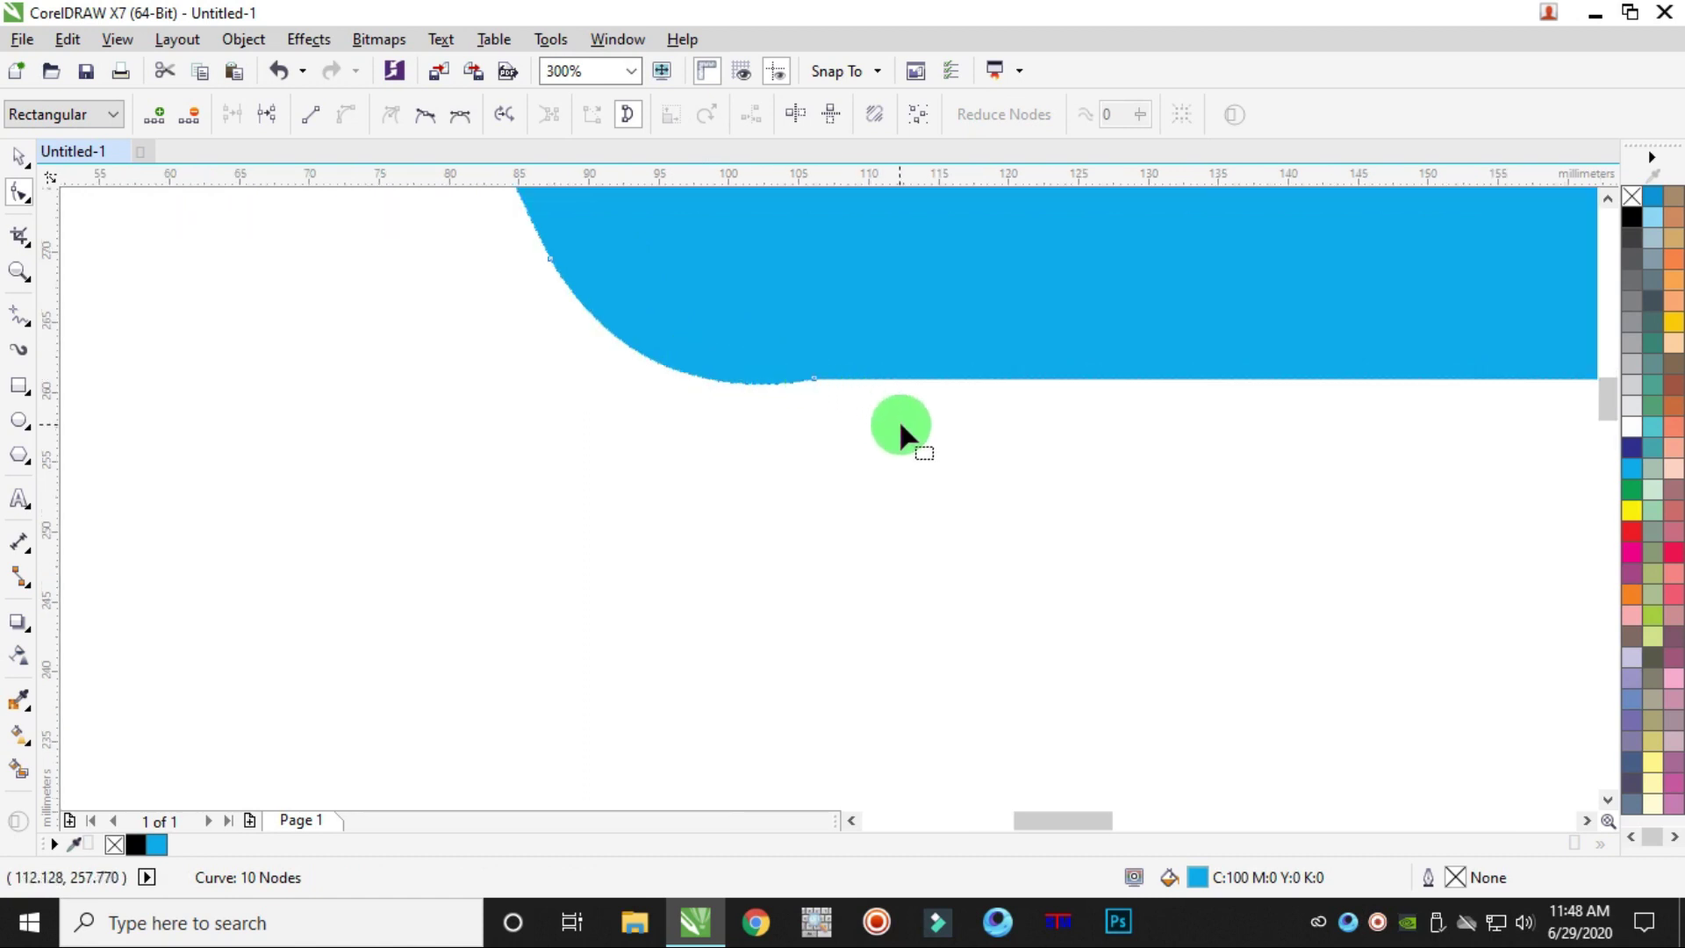
pyautogui.click(420, 126)
pyautogui.moveTo(501, 236); pyautogui.dragTo(664, 410)
pyautogui.click(424, 117)
pyautogui.click(690, 378)
pyautogui.scroll(-2, 672, 382)
pyautogui.scroll(1, 652, 368)
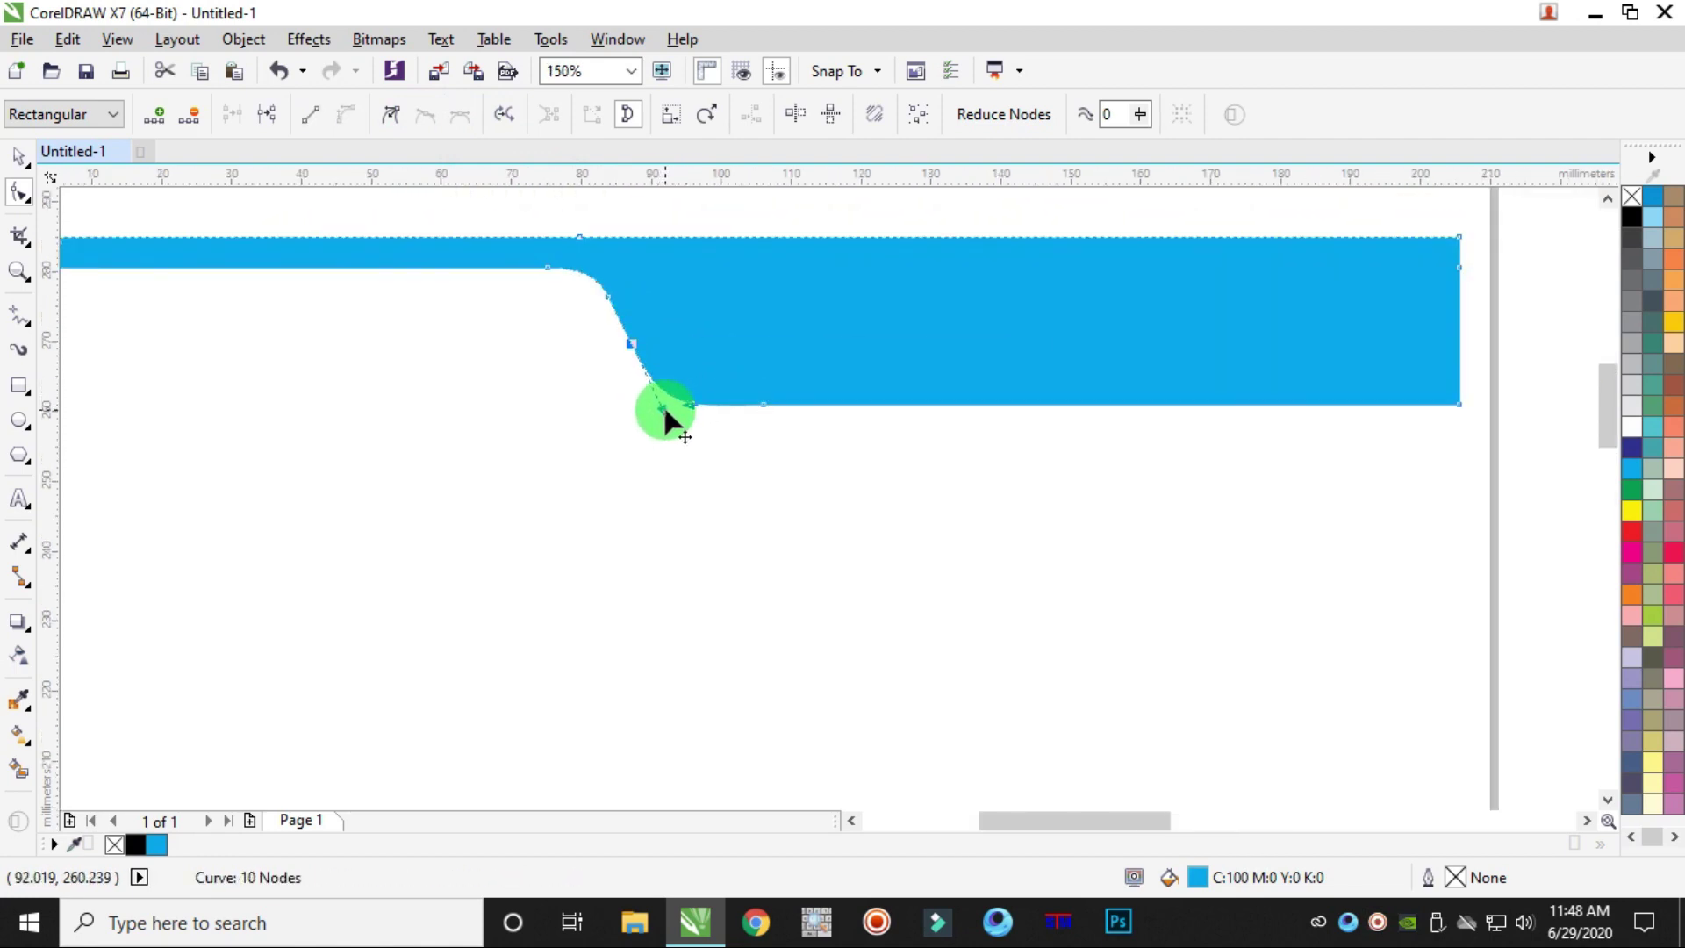
pyautogui.click(23, 167)
pyautogui.click(850, 531)
# - Copy the blue header shape and paste a duplicate on top of it
pyautogui.scroll(-1, 857, 528)
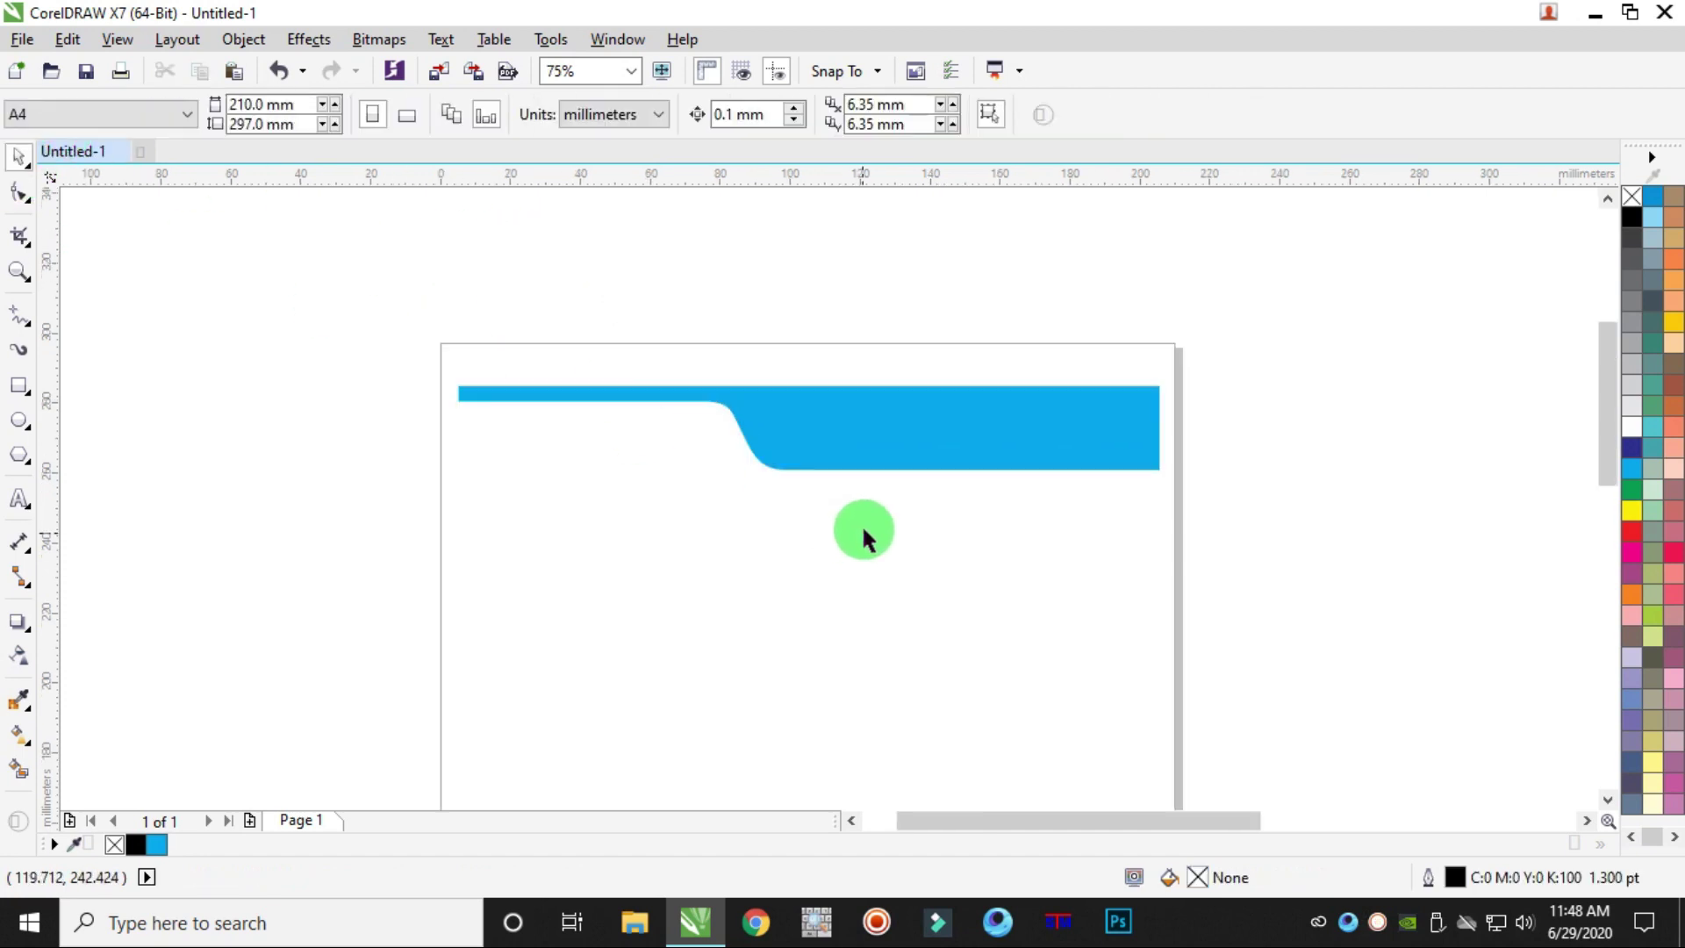
pyautogui.scroll(1, 829, 457)
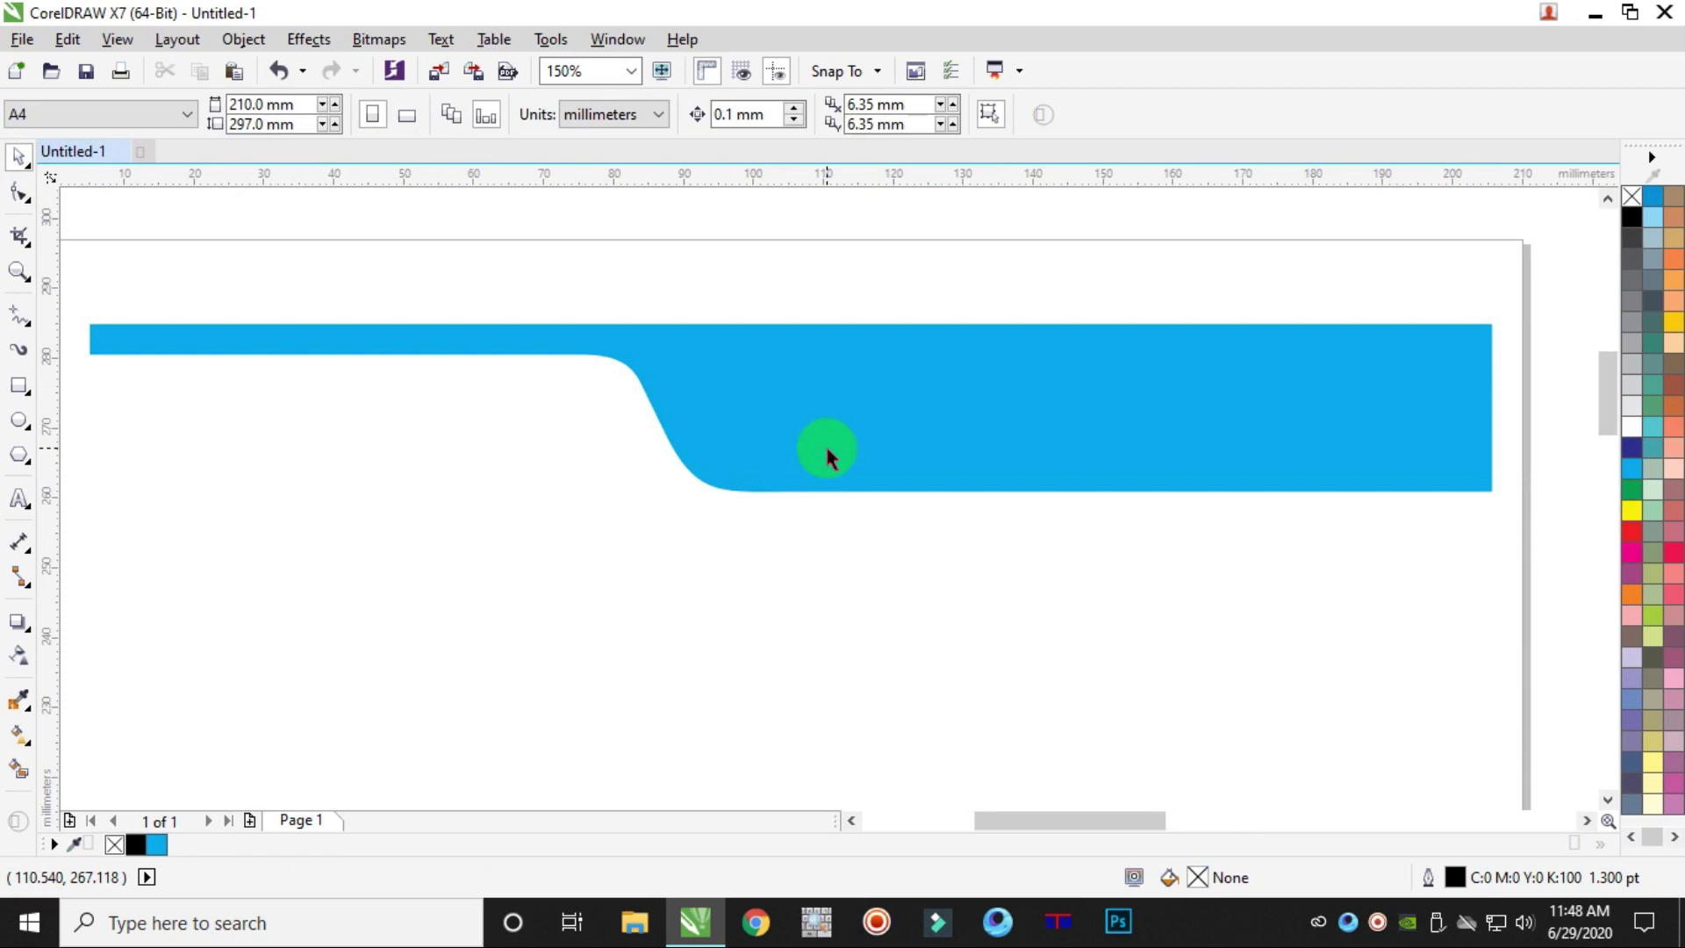
pyautogui.scroll(-1, 826, 449)
pyautogui.click(832, 437)
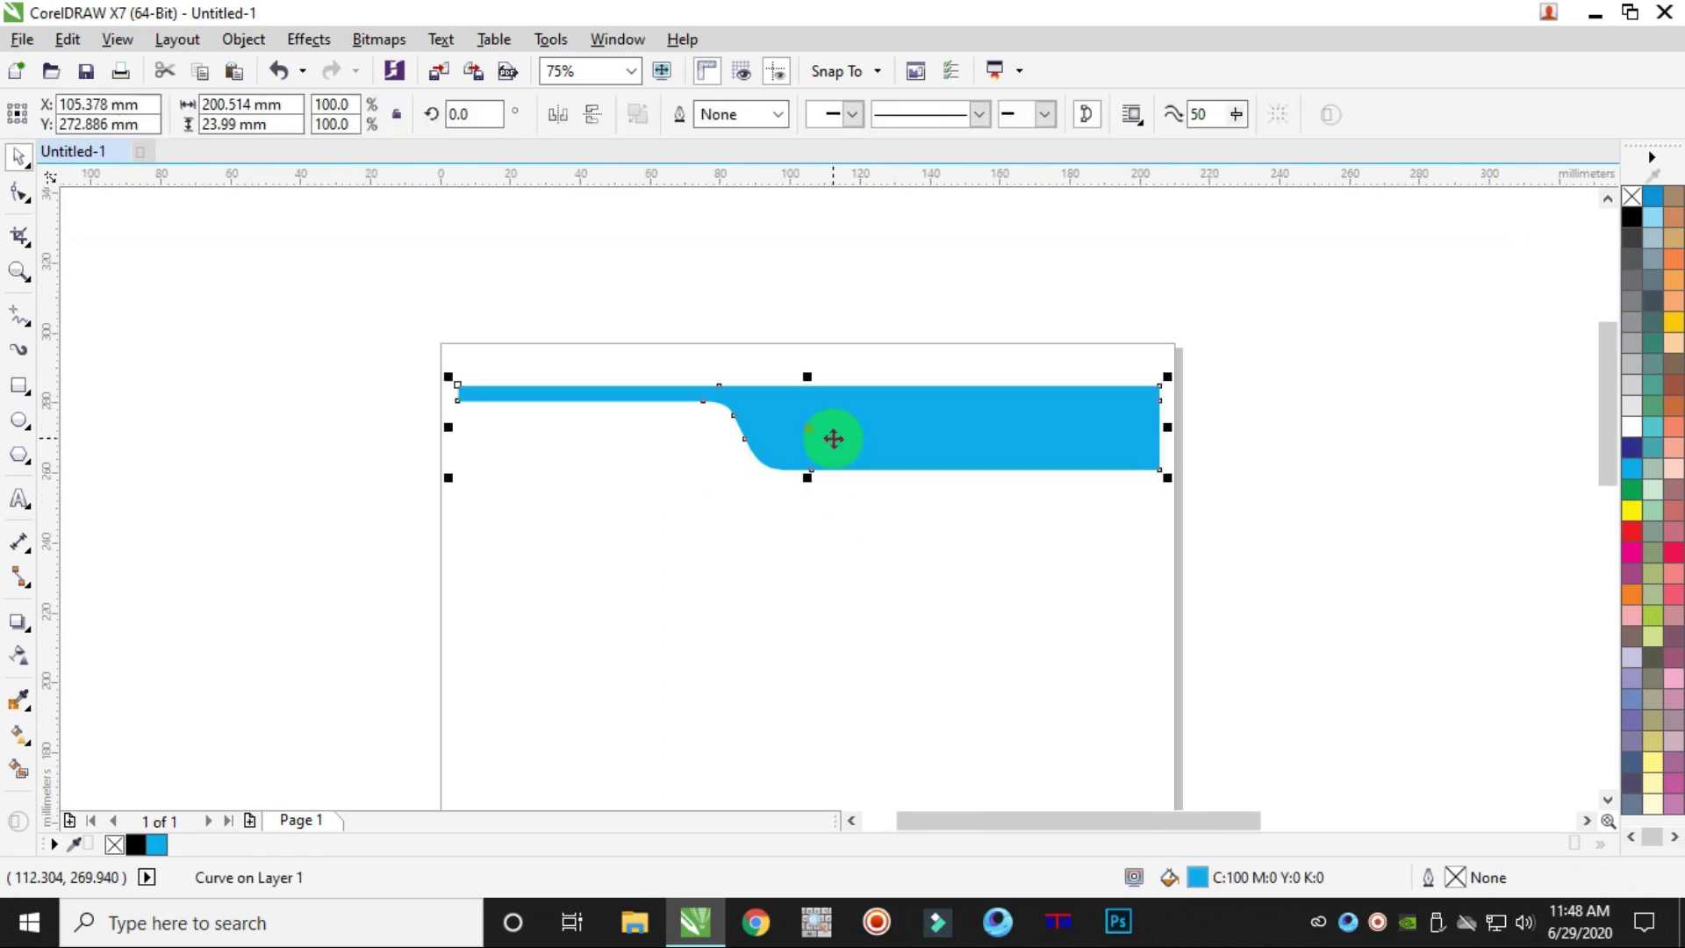
pyautogui.rightClick(833, 438)
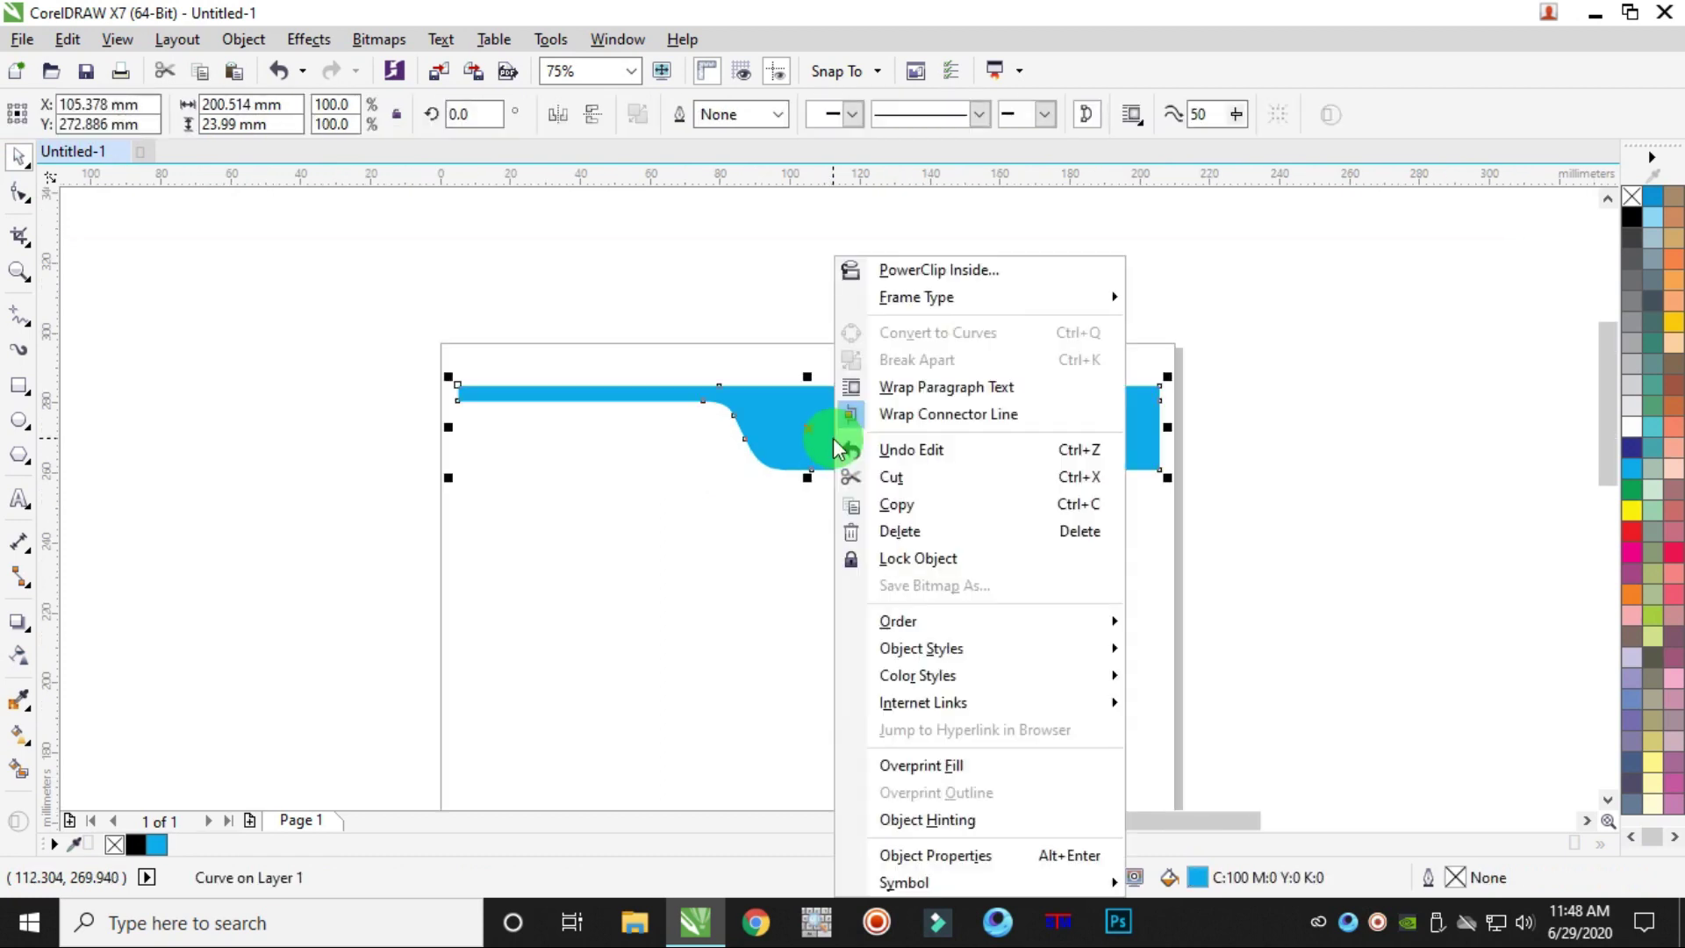
pyautogui.click(904, 504)
pyautogui.click(756, 246)
pyautogui.rightClick(755, 245)
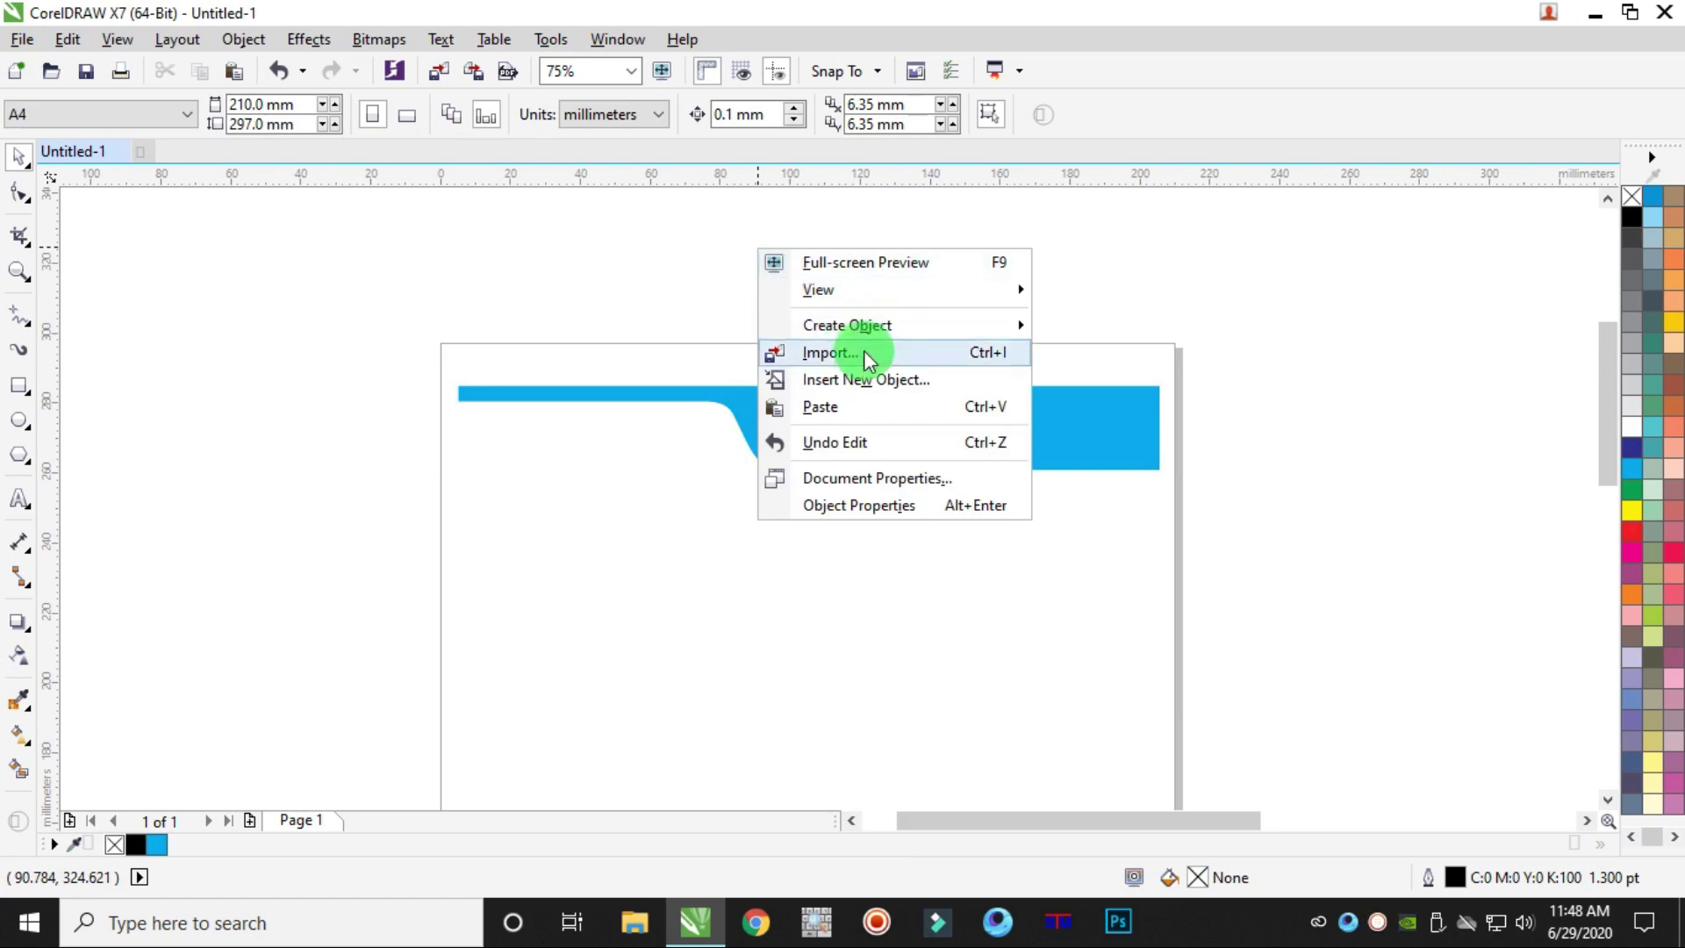
pyautogui.click(832, 415)
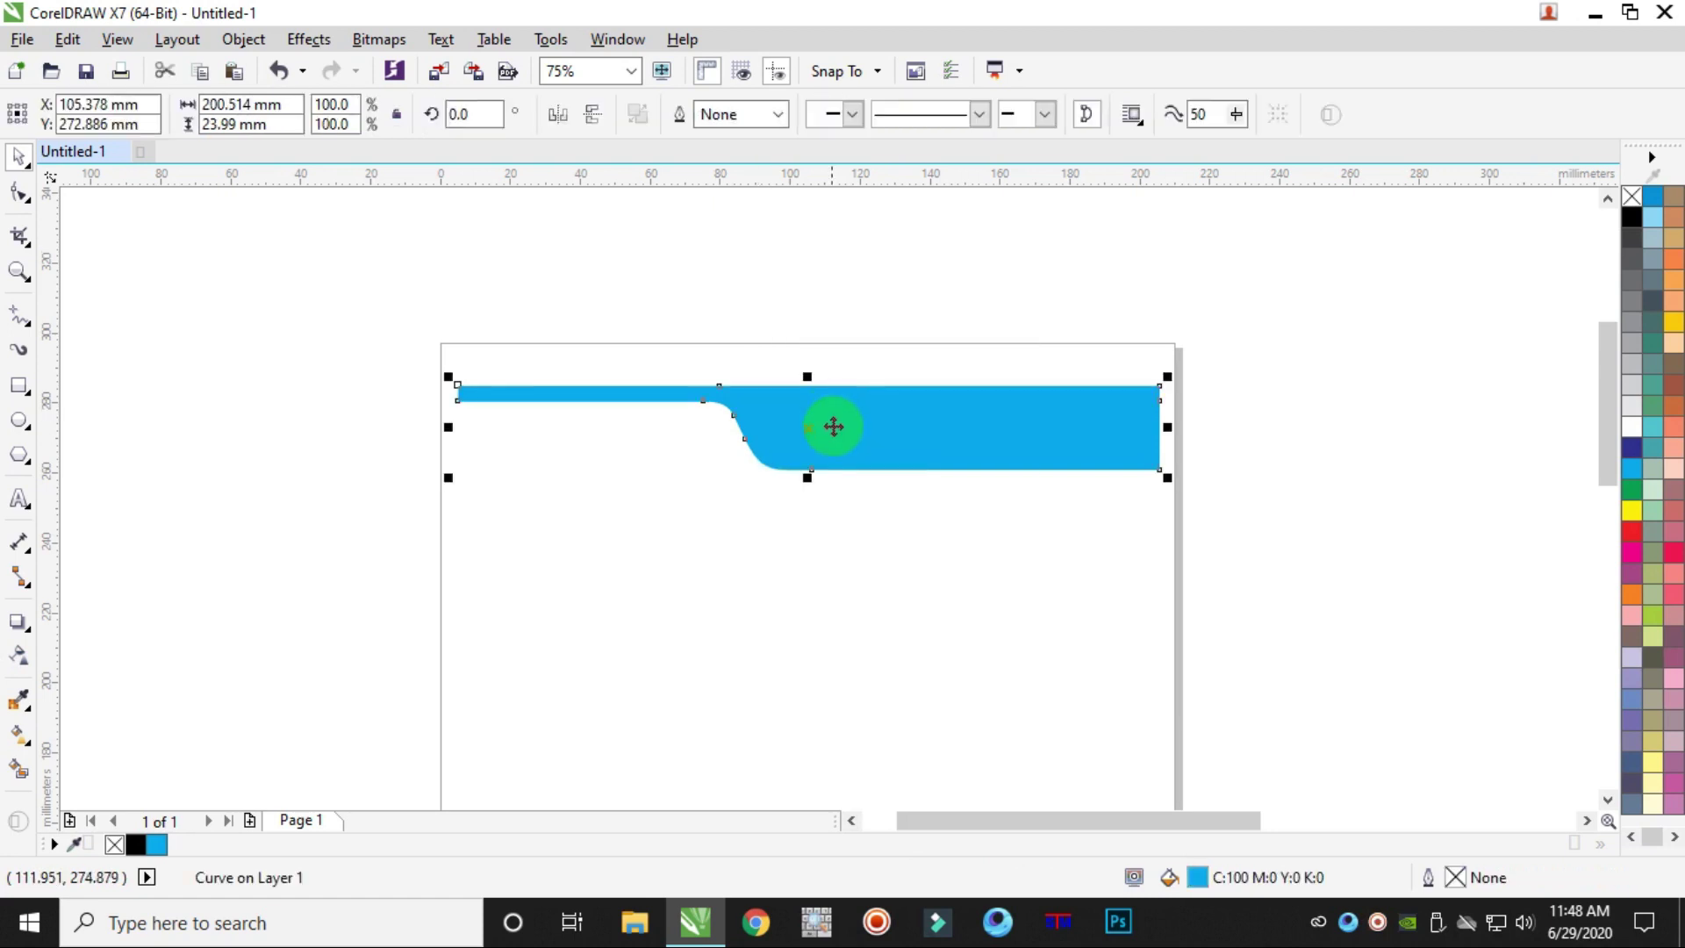
# - Stretch the duplicate downward to about 27.6 mm high and fill it with orange
pyautogui.scroll(1, 831, 421)
pyautogui.moveTo(777, 514); pyautogui.dragTo(786, 541)
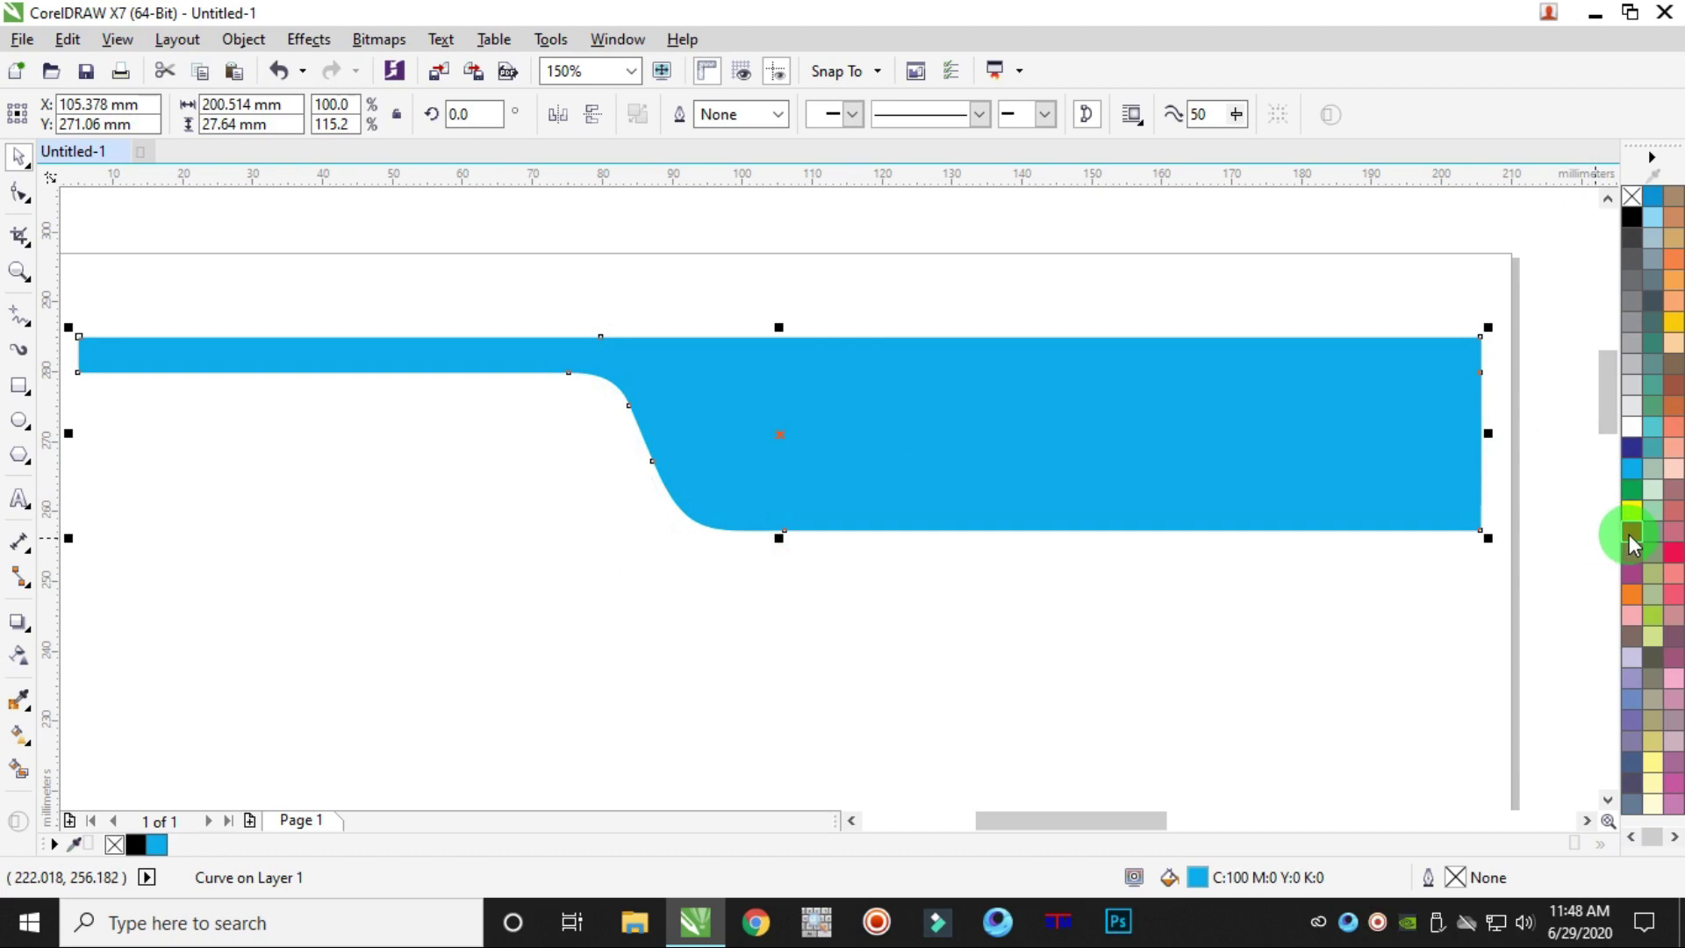
pyautogui.click(1630, 587)
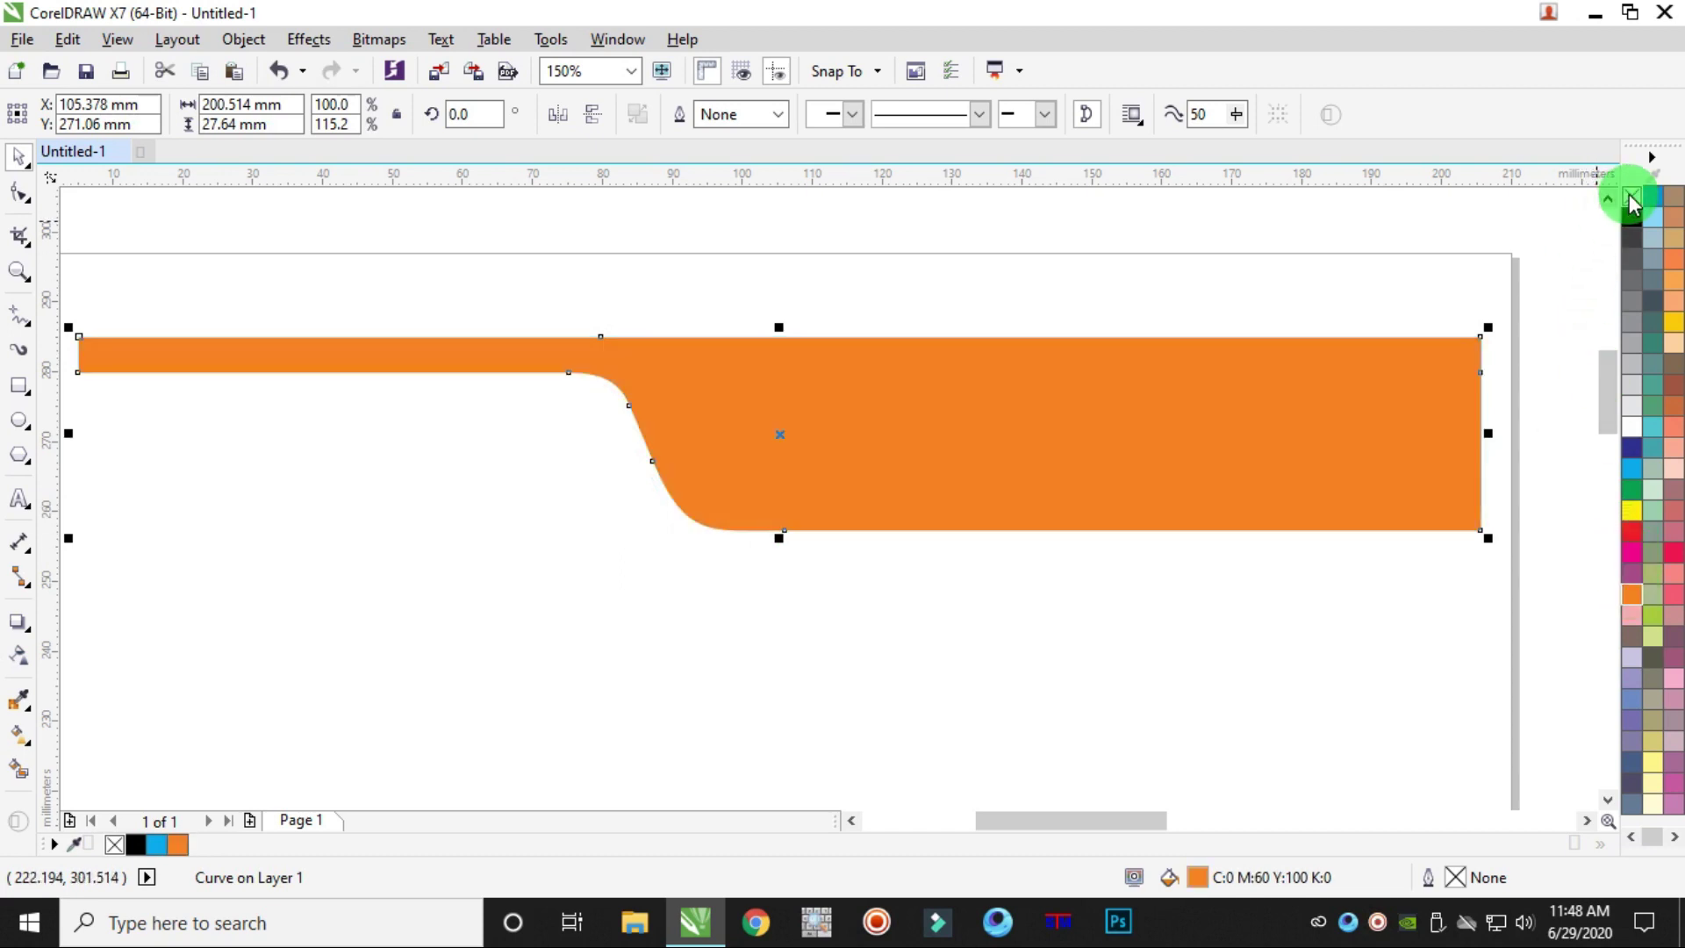
# - Change the front shape's orange fill to C 0, M 80, Y 100, K 10
pyautogui.doubleClick(1198, 877)
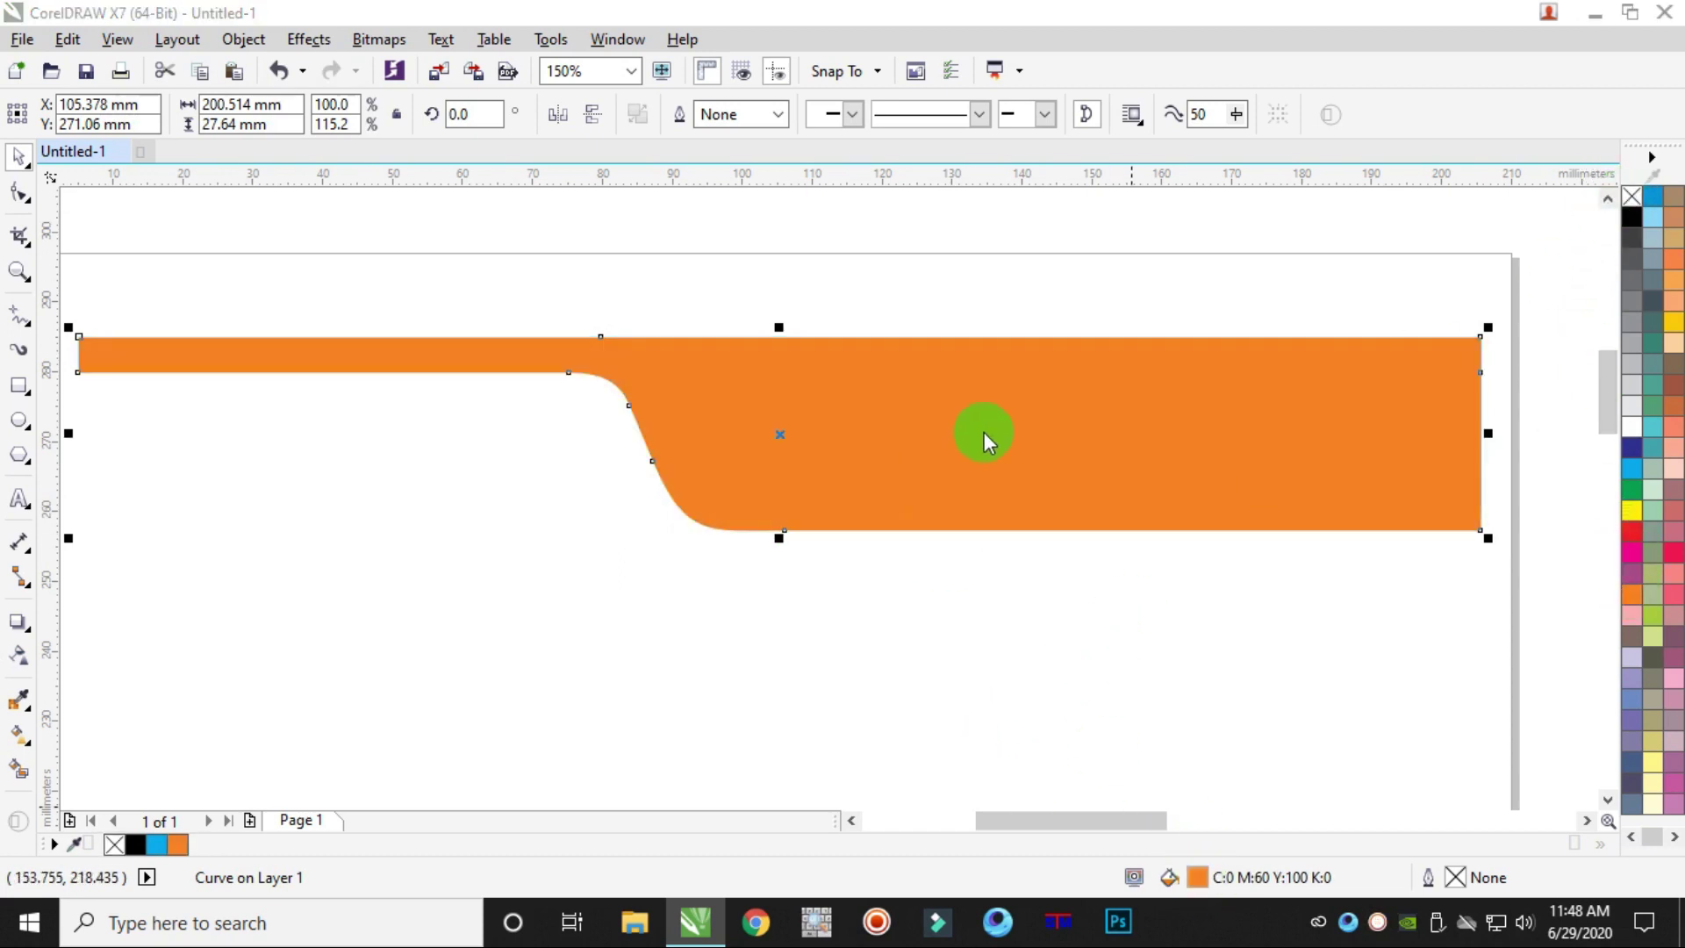
pyautogui.doubleClick(834, 231)
pyautogui.write('80')
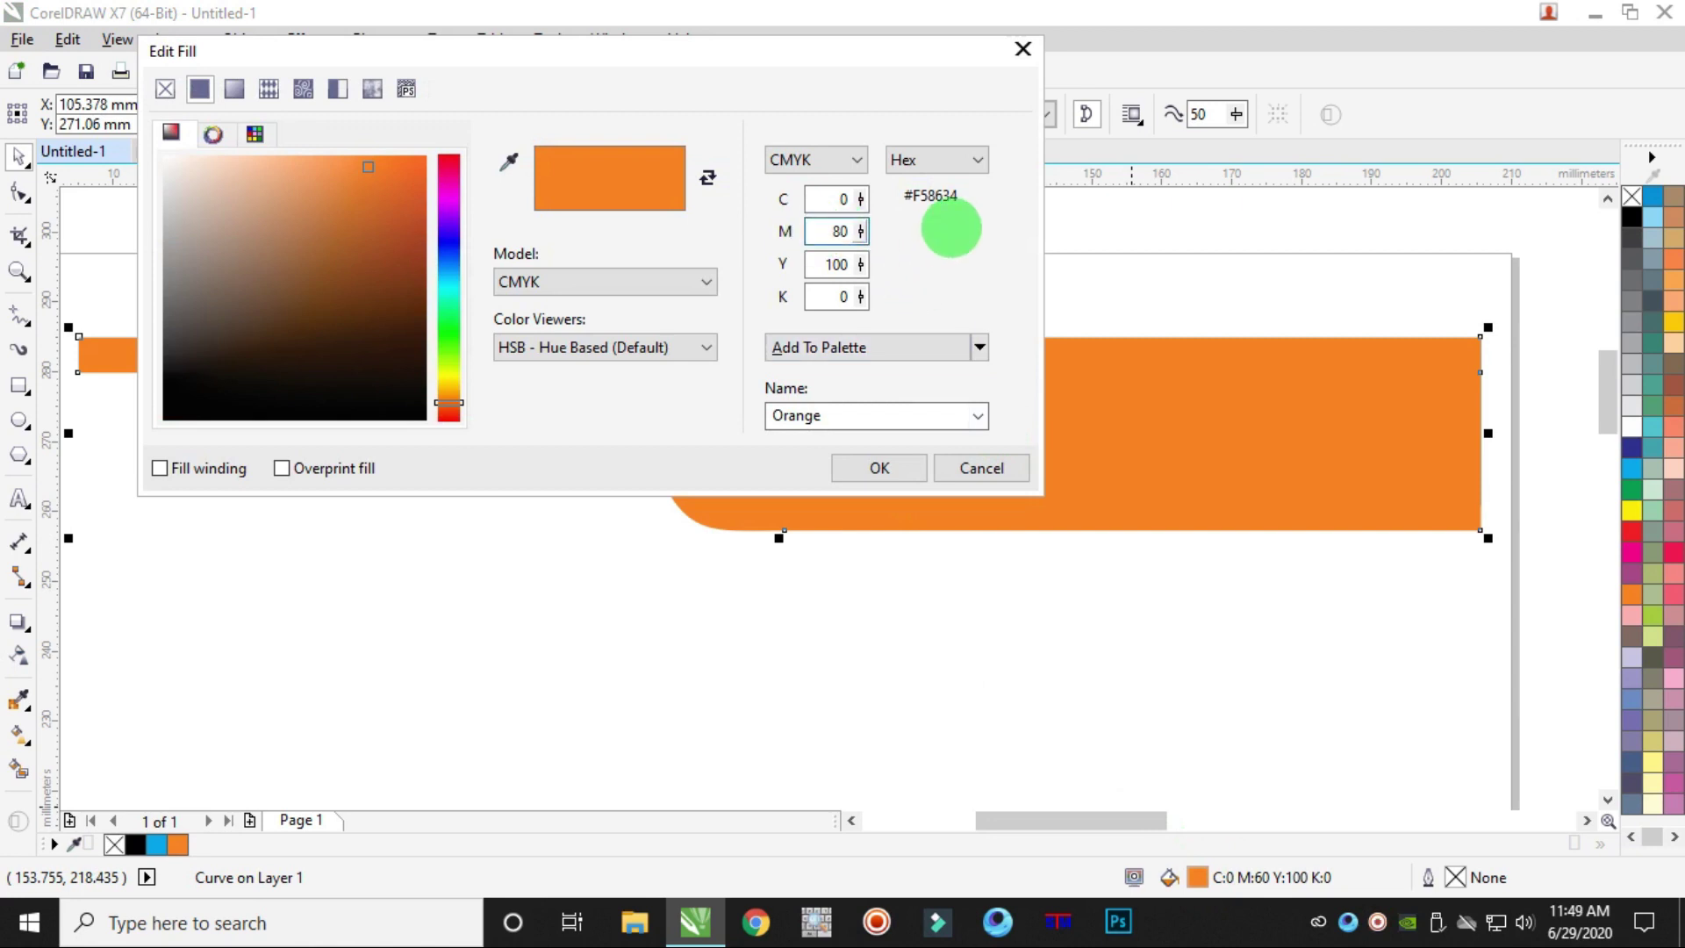
pyautogui.press('Tab')
pyautogui.press('Tab')
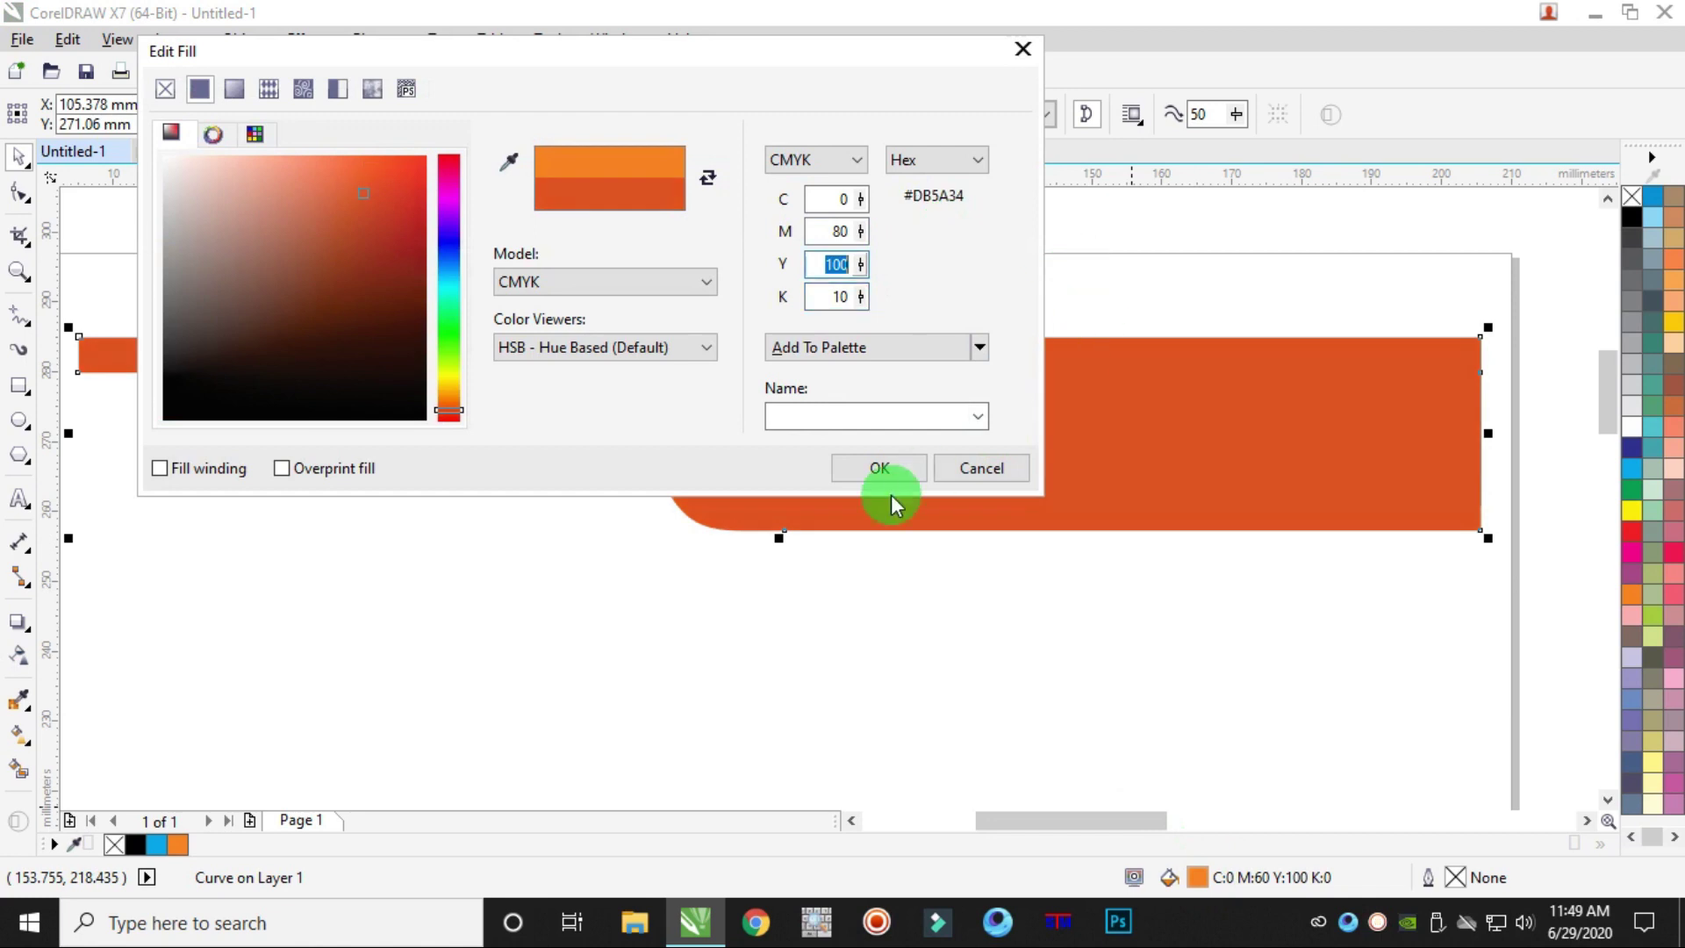
pyautogui.click(878, 468)
# - Send the dark orange shape to the back of the page, behind the blue header, and deselect it
pyautogui.scroll(-2, 725, 448)
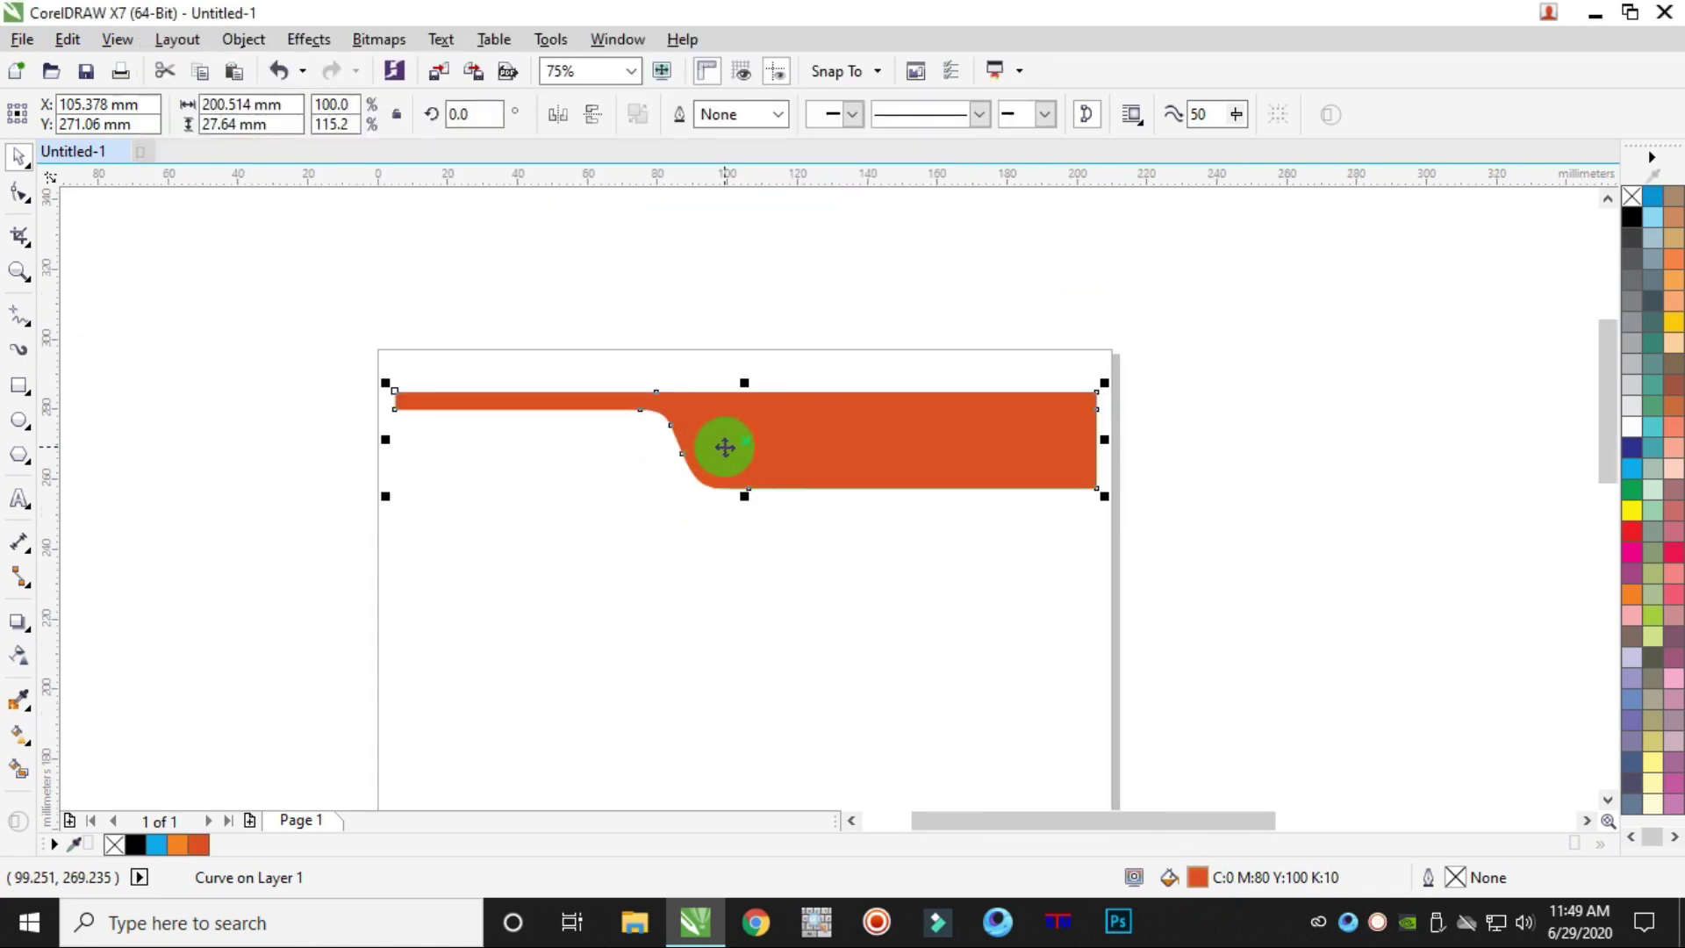
pyautogui.click(1071, 258)
pyautogui.click(895, 439)
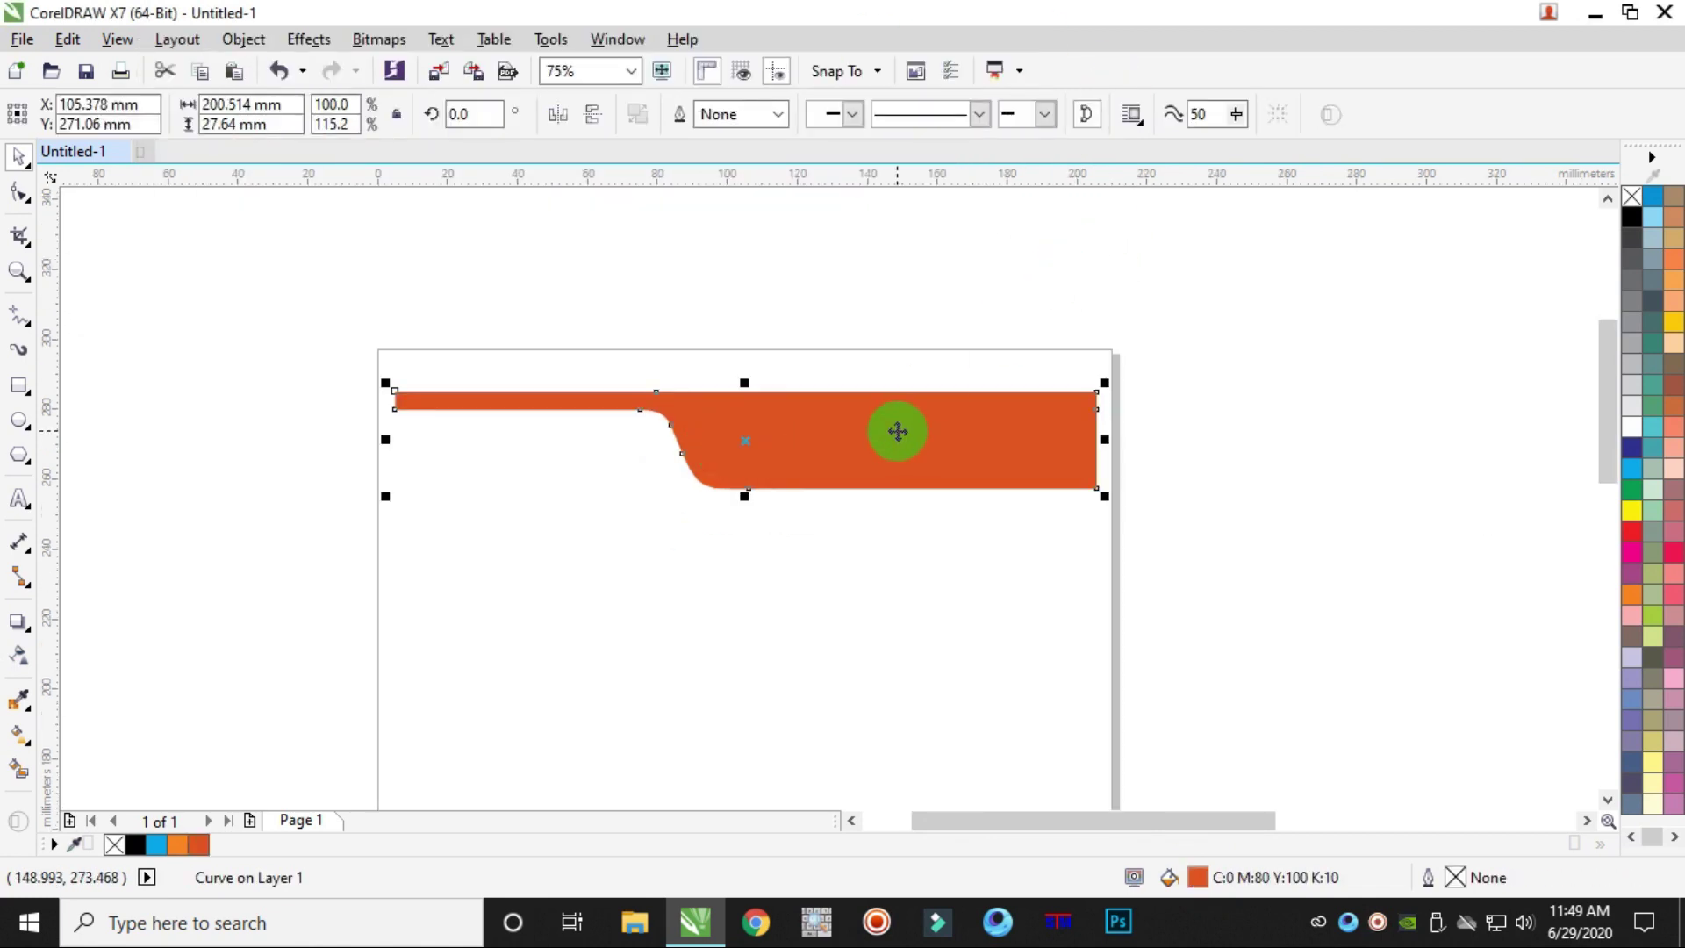
pyautogui.rightClick(896, 436)
pyautogui.moveTo(1167, 621)
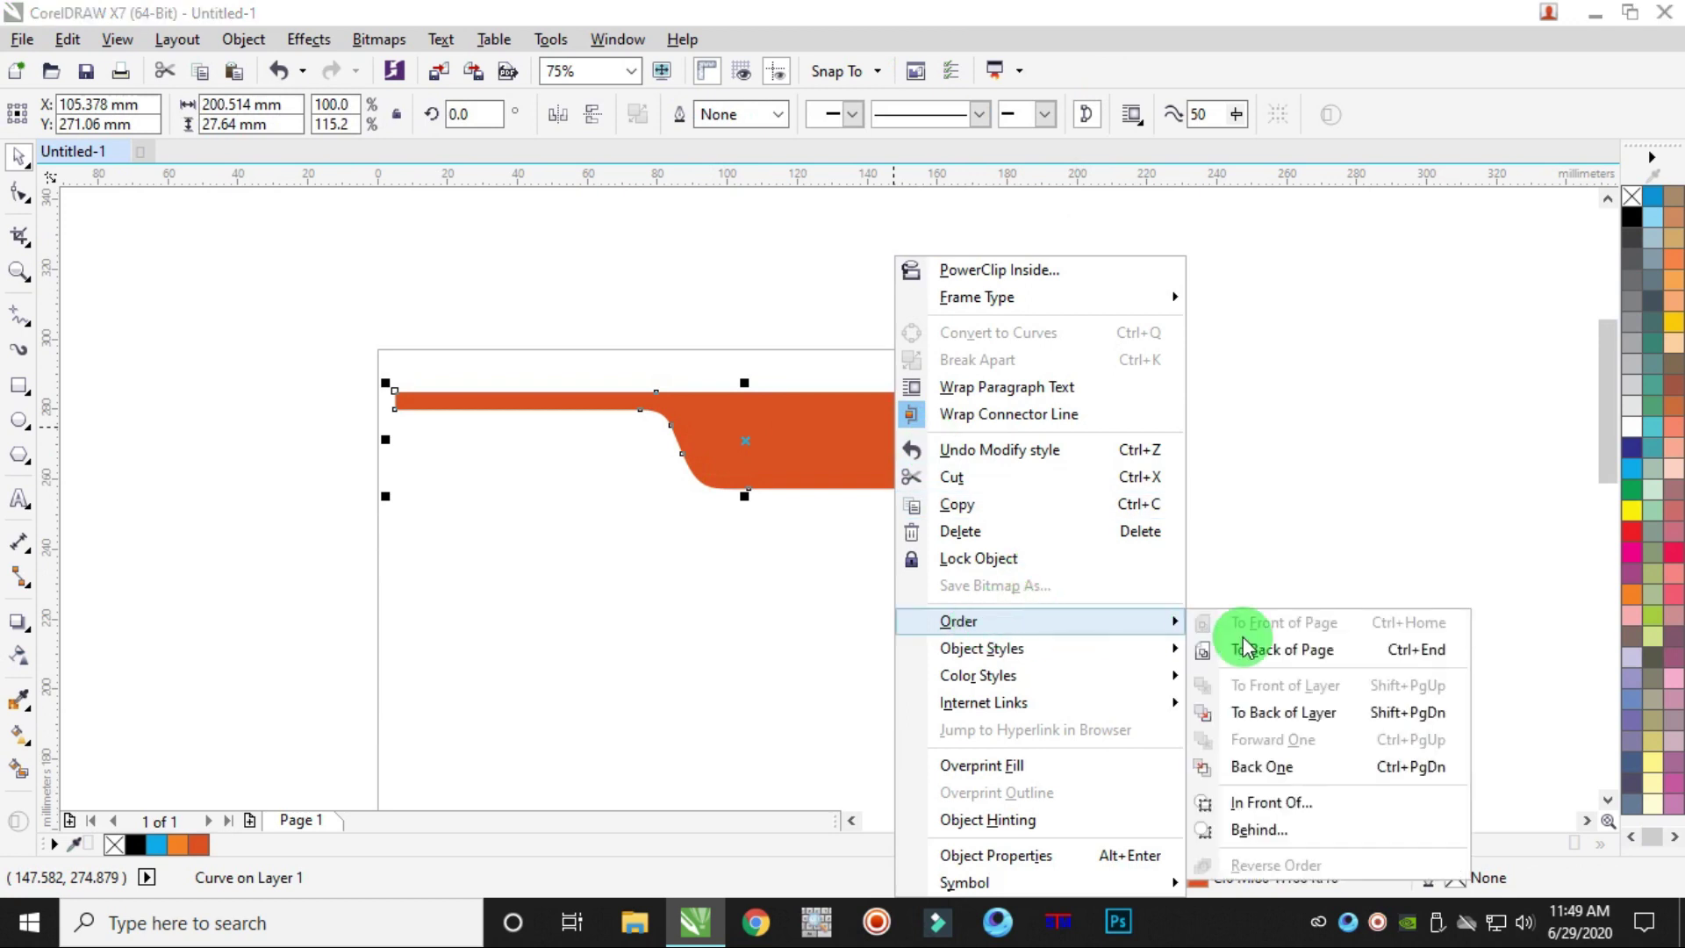
pyautogui.click(1313, 650)
pyautogui.click(564, 424)
pyautogui.scroll(2, 564, 425)
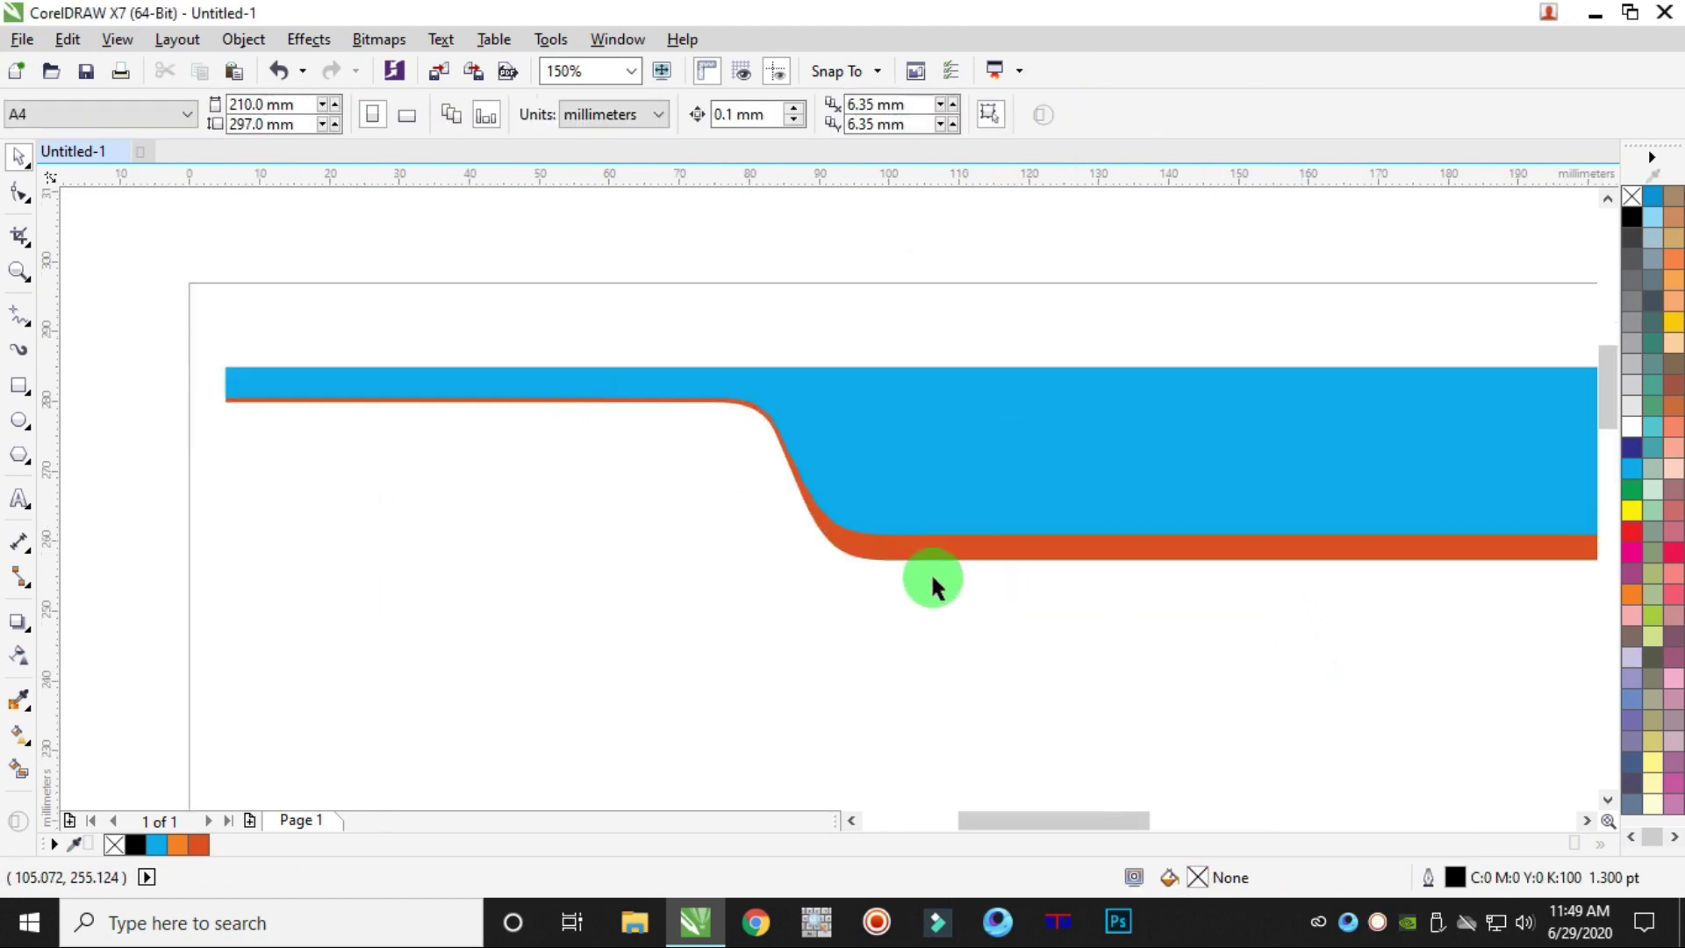
# - Move the nodes of the orange shape's left lower edge and upper bend down about 2 mm to thicken the band there
pyautogui.click(913, 560)
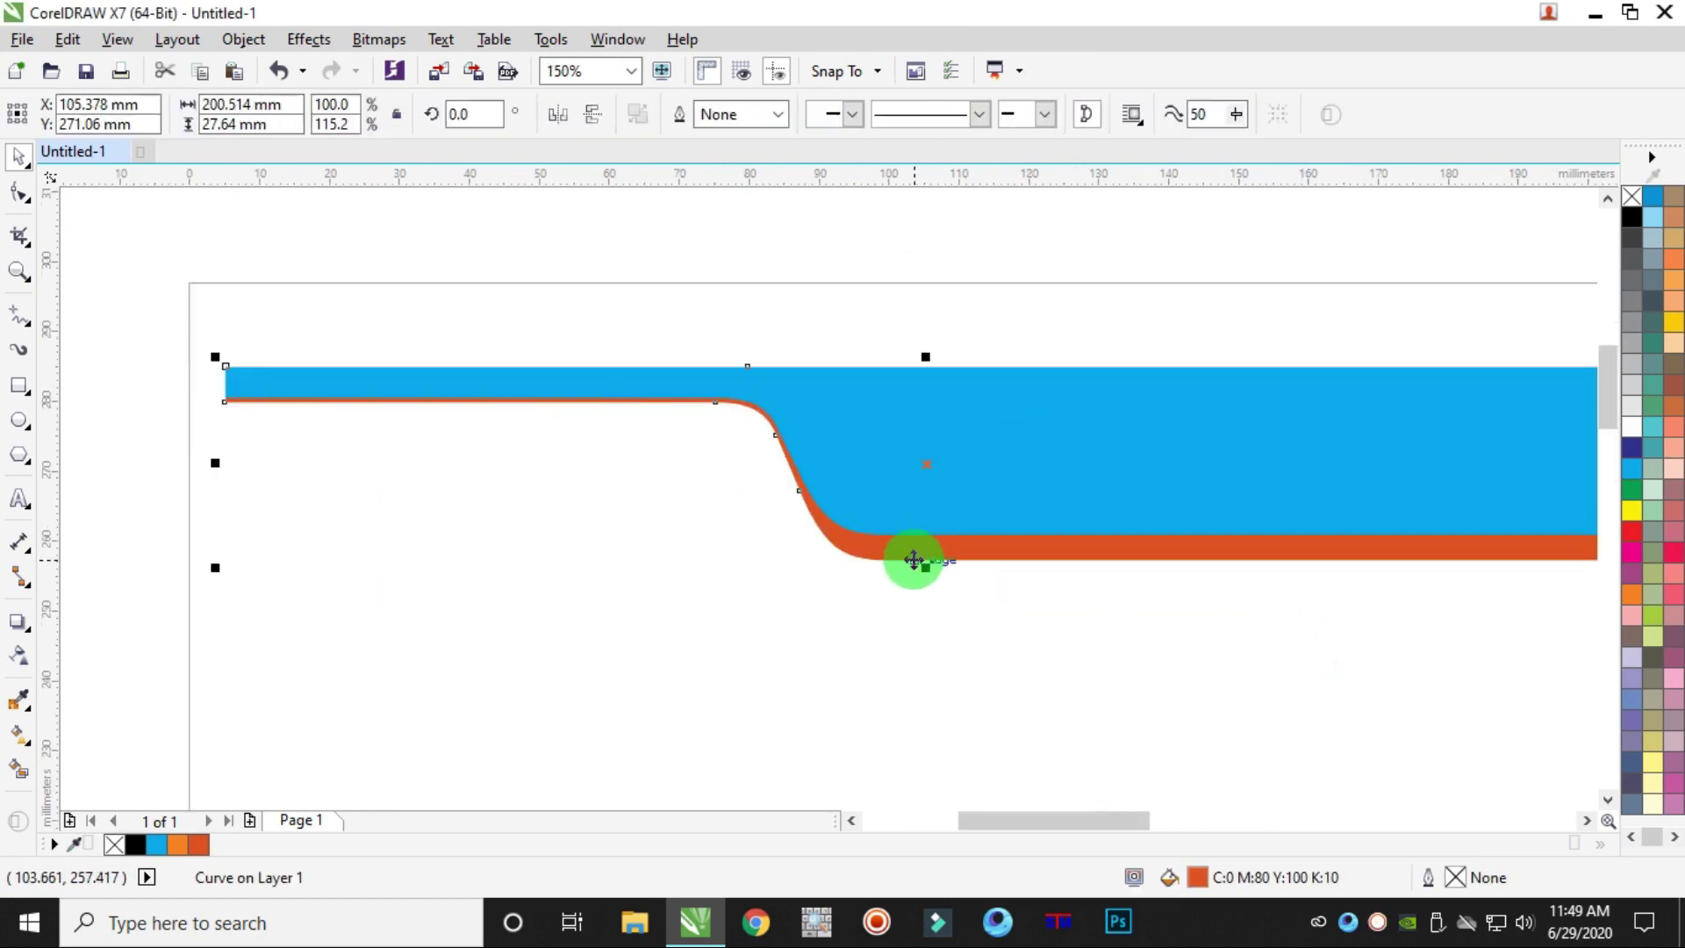
pyautogui.click(19, 191)
pyautogui.moveTo(206, 384); pyautogui.dragTo(797, 445)
pyautogui.scroll(4, 215, 401)
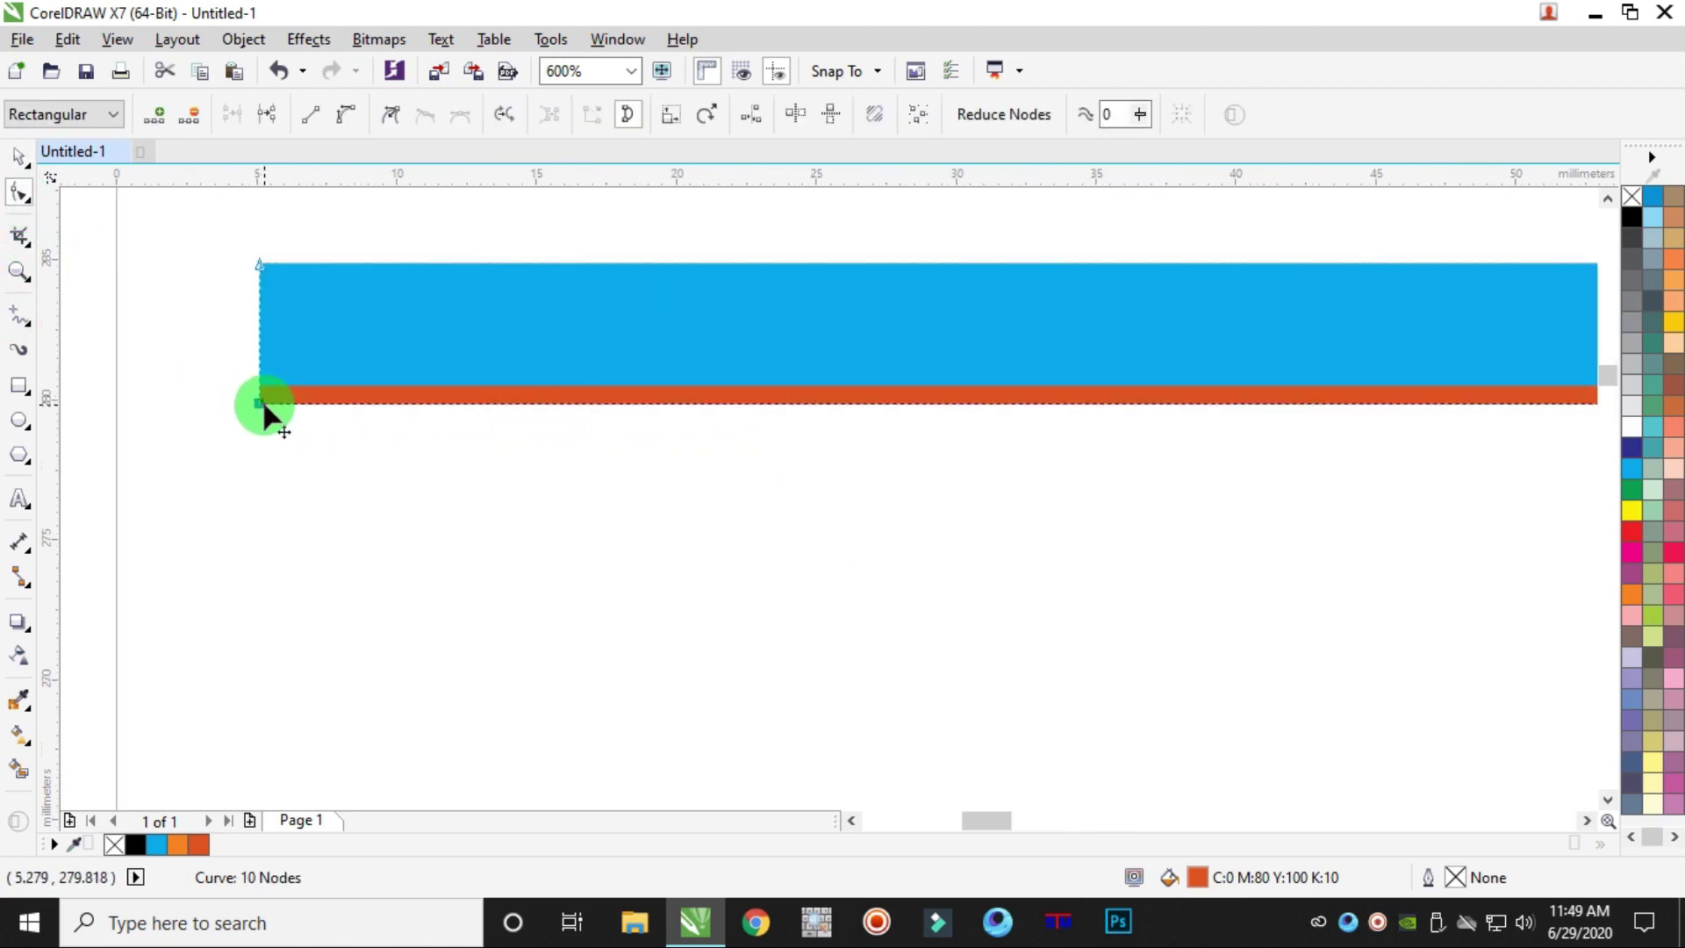
pyautogui.moveTo(260, 406); pyautogui.dragTo(261, 443)
pyautogui.scroll(-2, 700, 463)
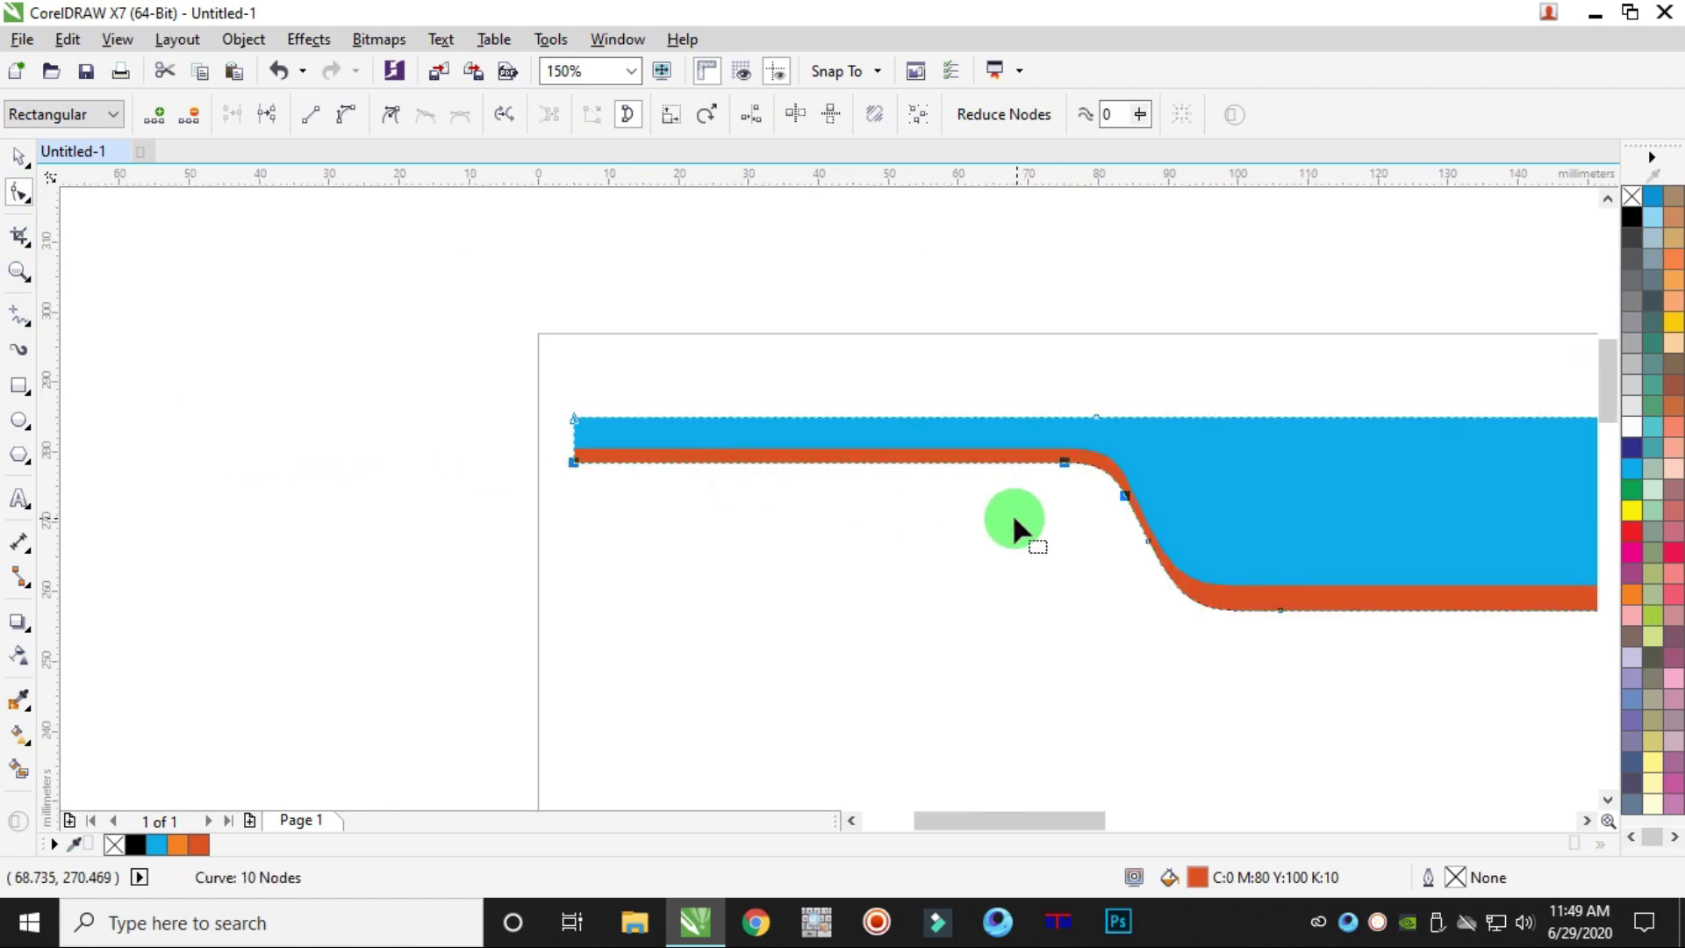
pyautogui.scroll(2, 381, 421)
pyautogui.moveTo(412, 442); pyautogui.dragTo(428, 444)
pyautogui.scroll(6, 418, 444)
pyautogui.scroll(-12, 430, 444)
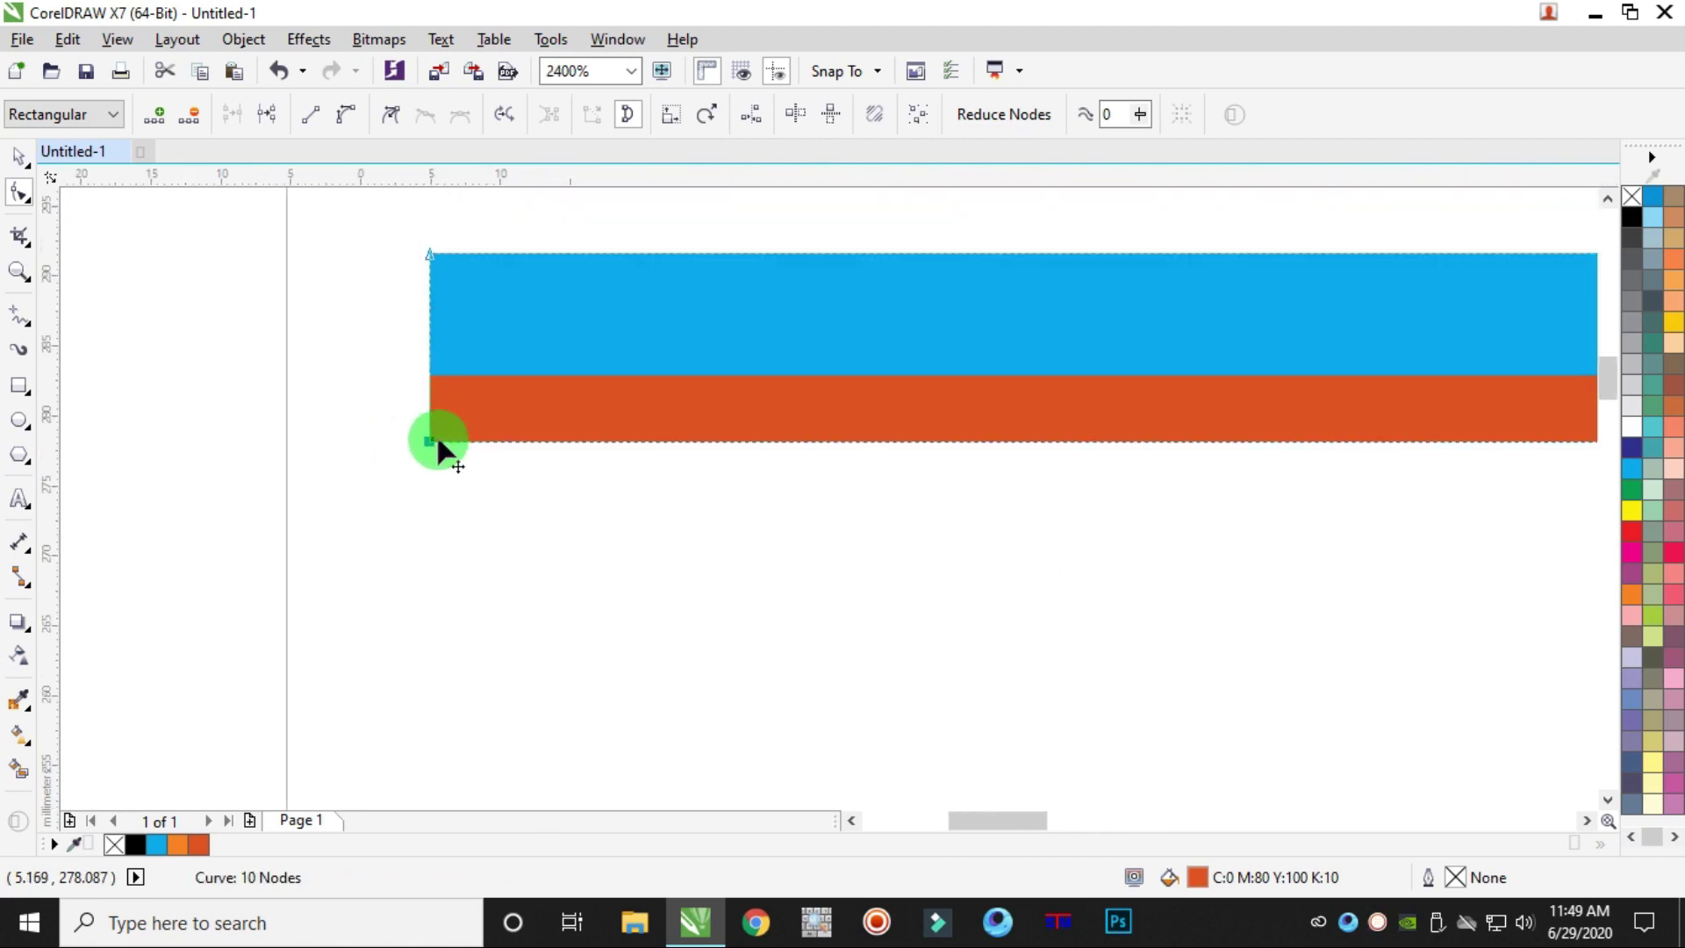
pyautogui.scroll(6, 516, 444)
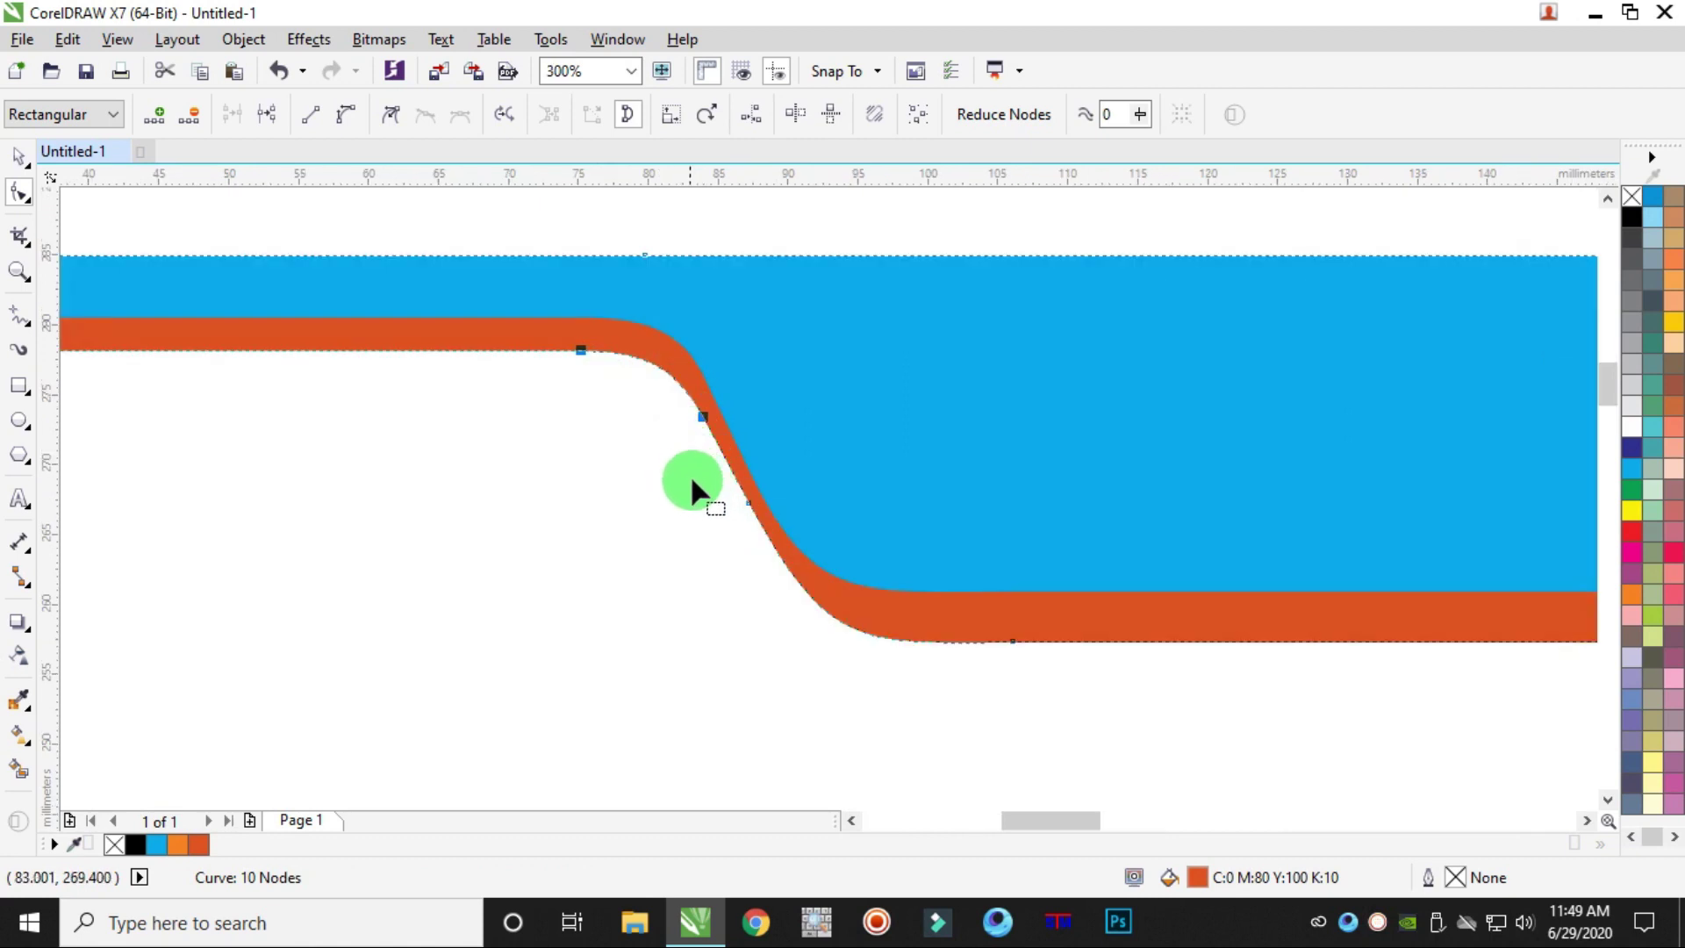
# - Shift the orange shape's upper bend and slope nodes slightly outward to even out the band's width, and deselect the shape
pyautogui.moveTo(645, 386); pyautogui.dragTo(723, 519)
pyautogui.scroll(-2, 412, 478)
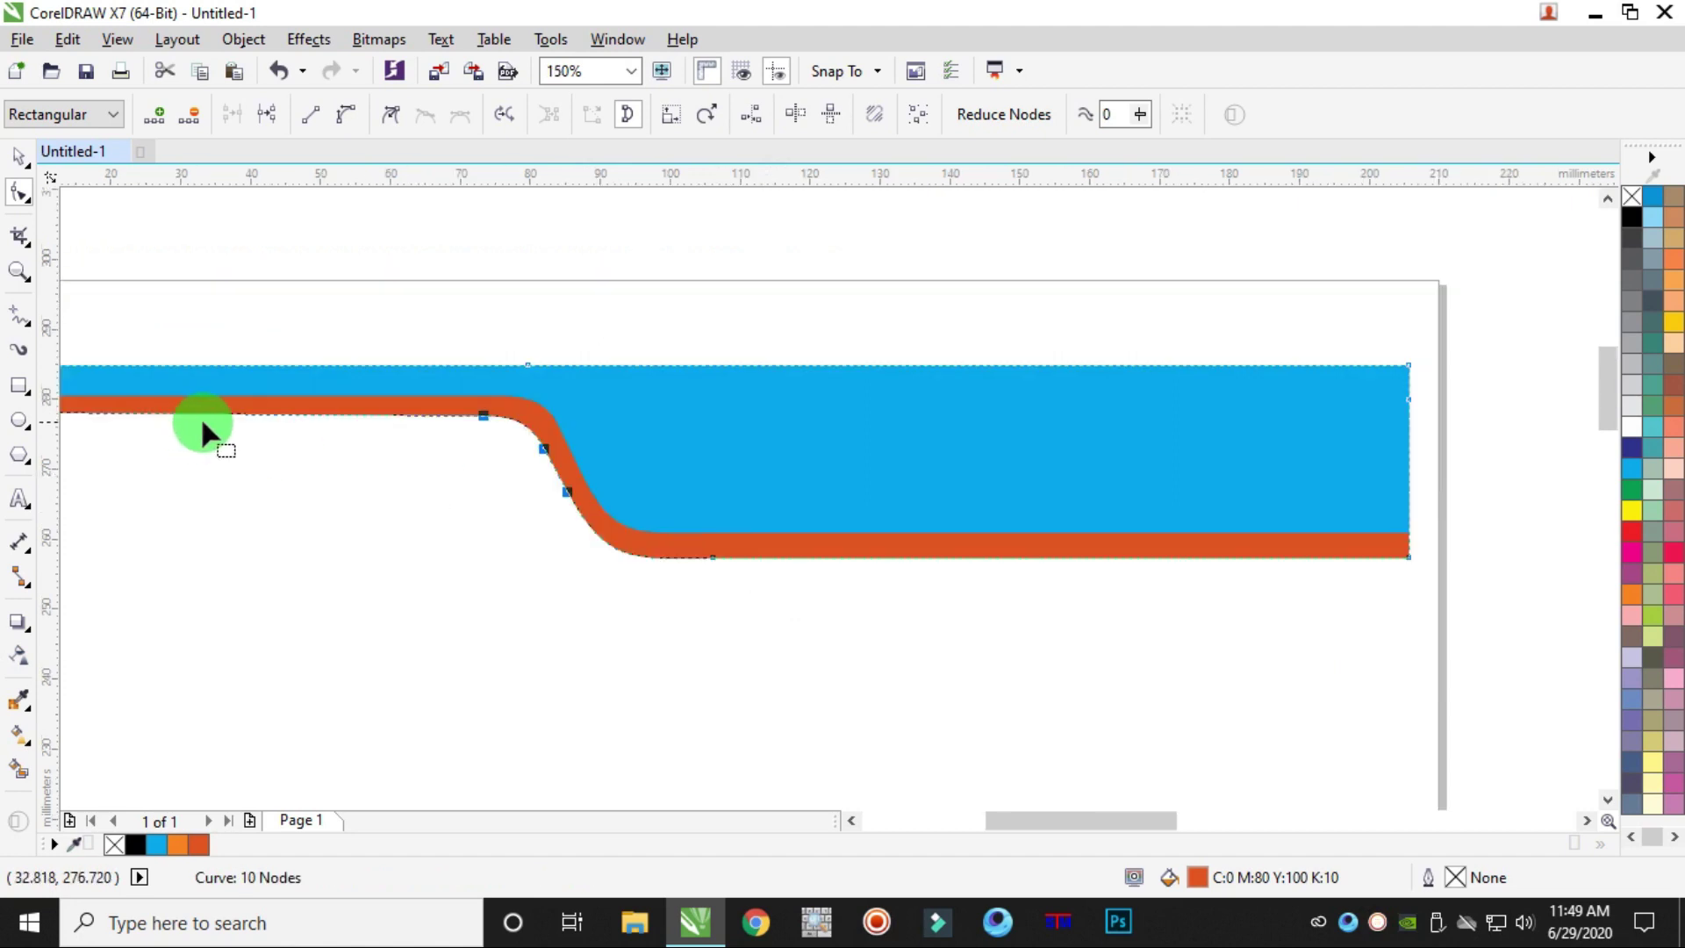
pyautogui.scroll(-4, 124, 422)
pyautogui.scroll(6, 241, 432)
pyautogui.scroll(2, 339, 440)
pyautogui.scroll(-2, 663, 452)
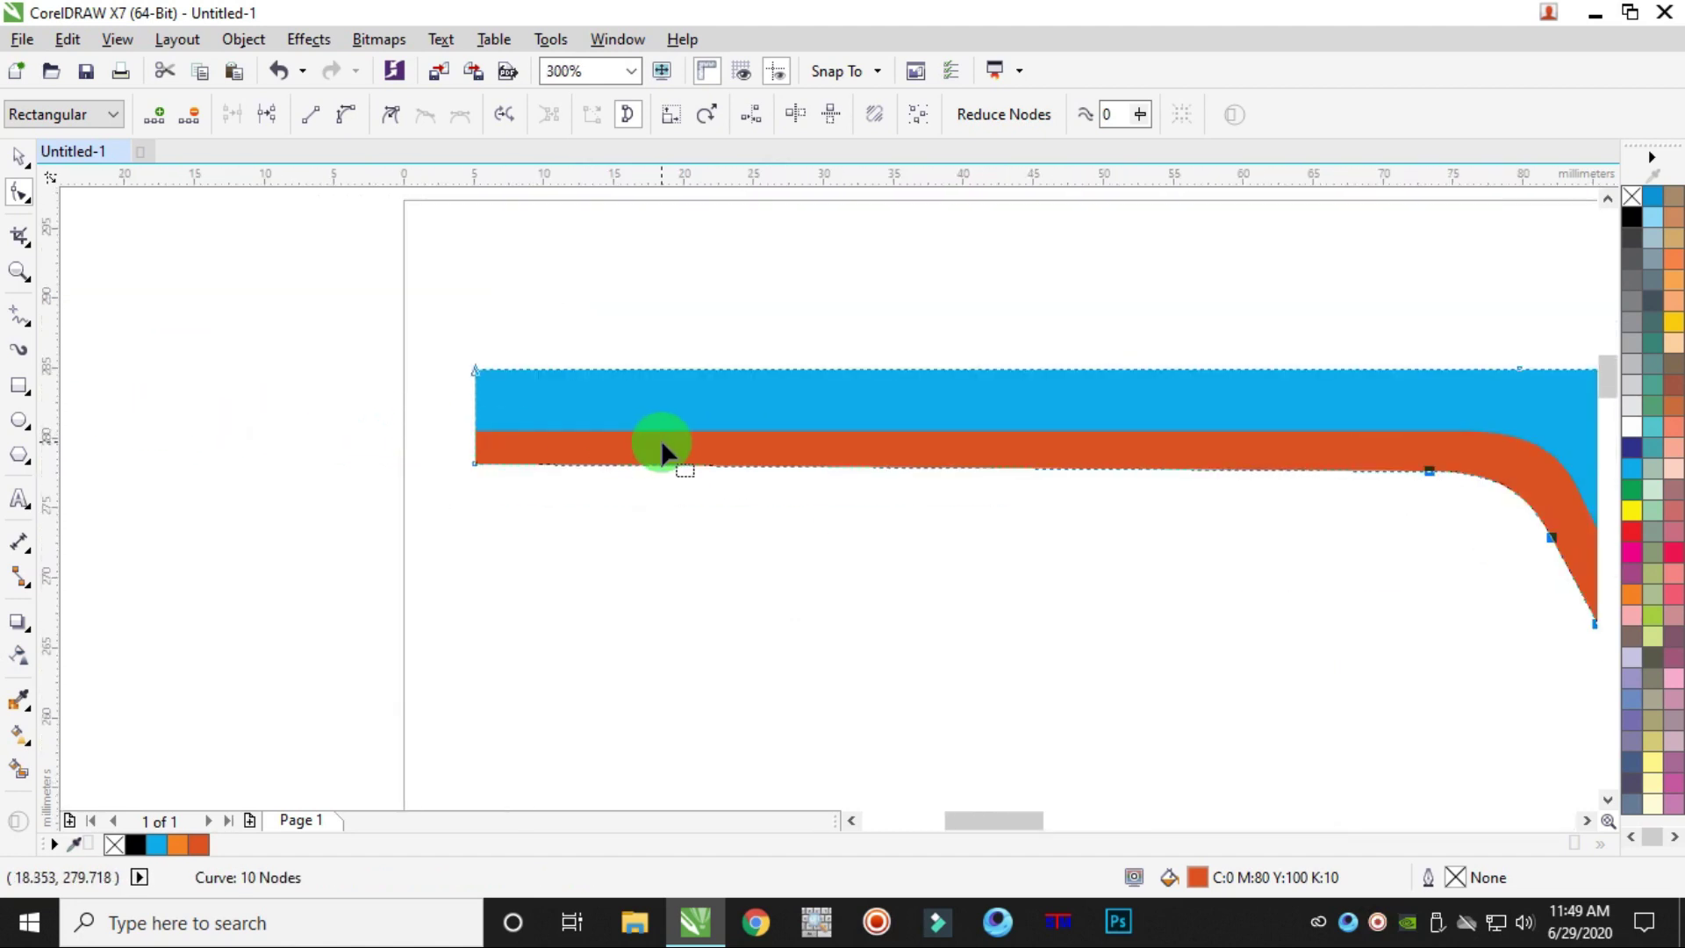
pyautogui.scroll(-2, 663, 451)
pyautogui.click(19, 157)
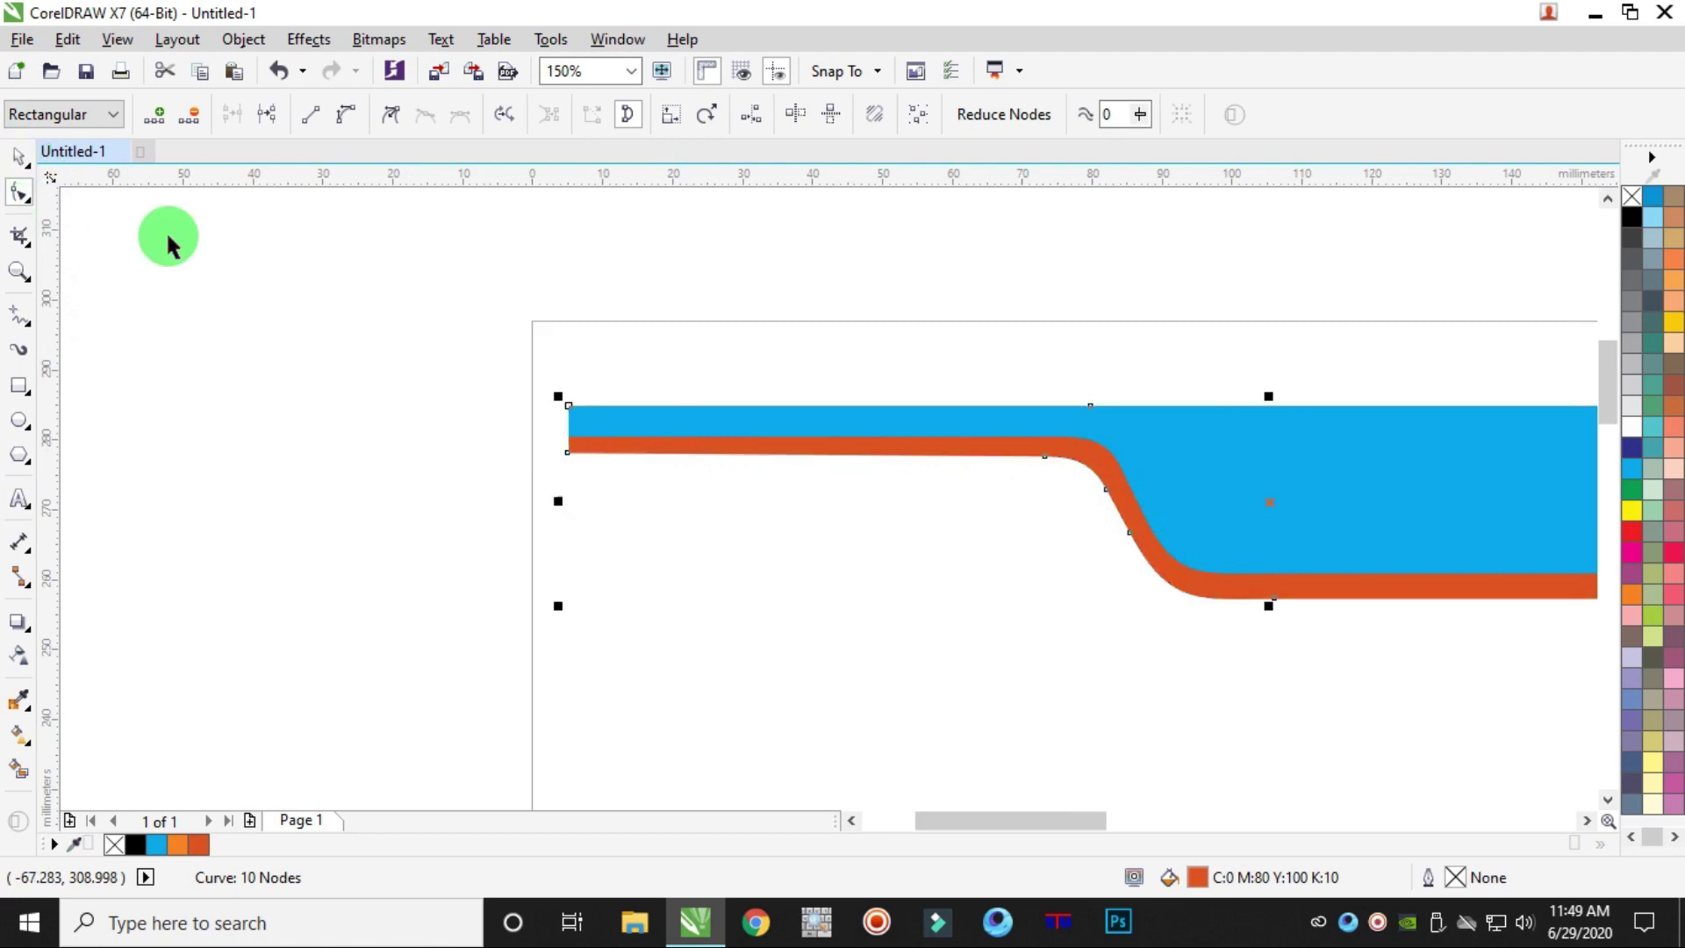
pyautogui.click(166, 241)
pyautogui.scroll(-6, 740, 476)
pyautogui.scroll(4, 780, 493)
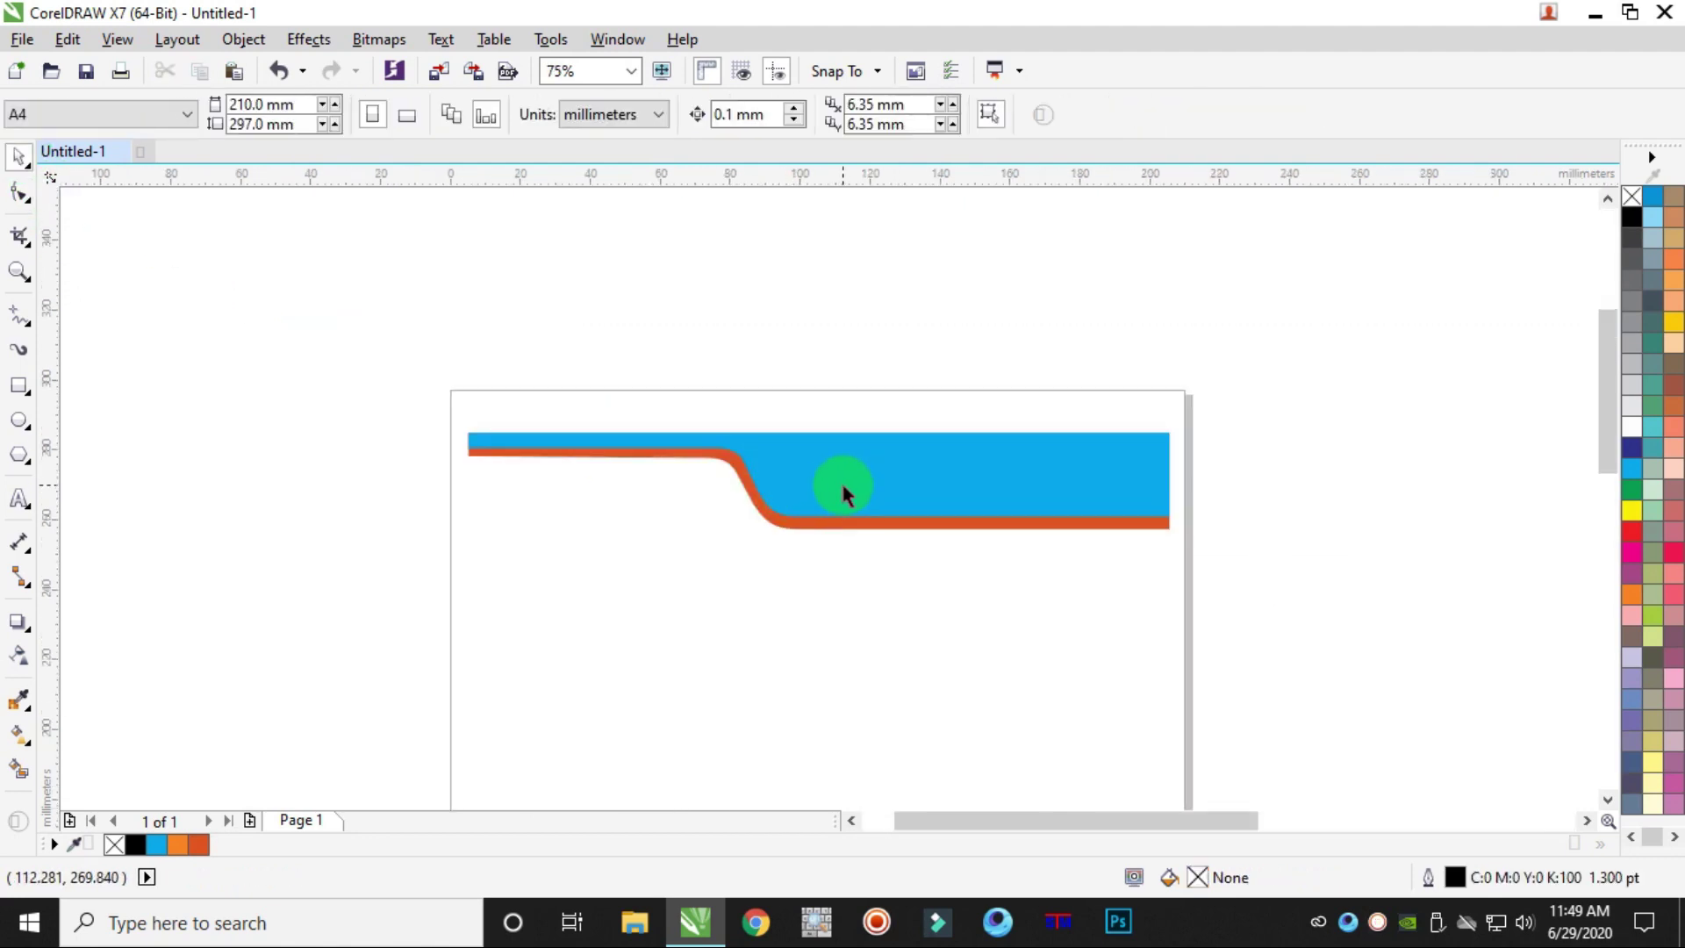
# - Copy the dark orange shape and paste a duplicate on top of the header
pyautogui.click(867, 527)
pyautogui.hscroll(-3, 1112, 536)
pyautogui.rightClick(1112, 535)
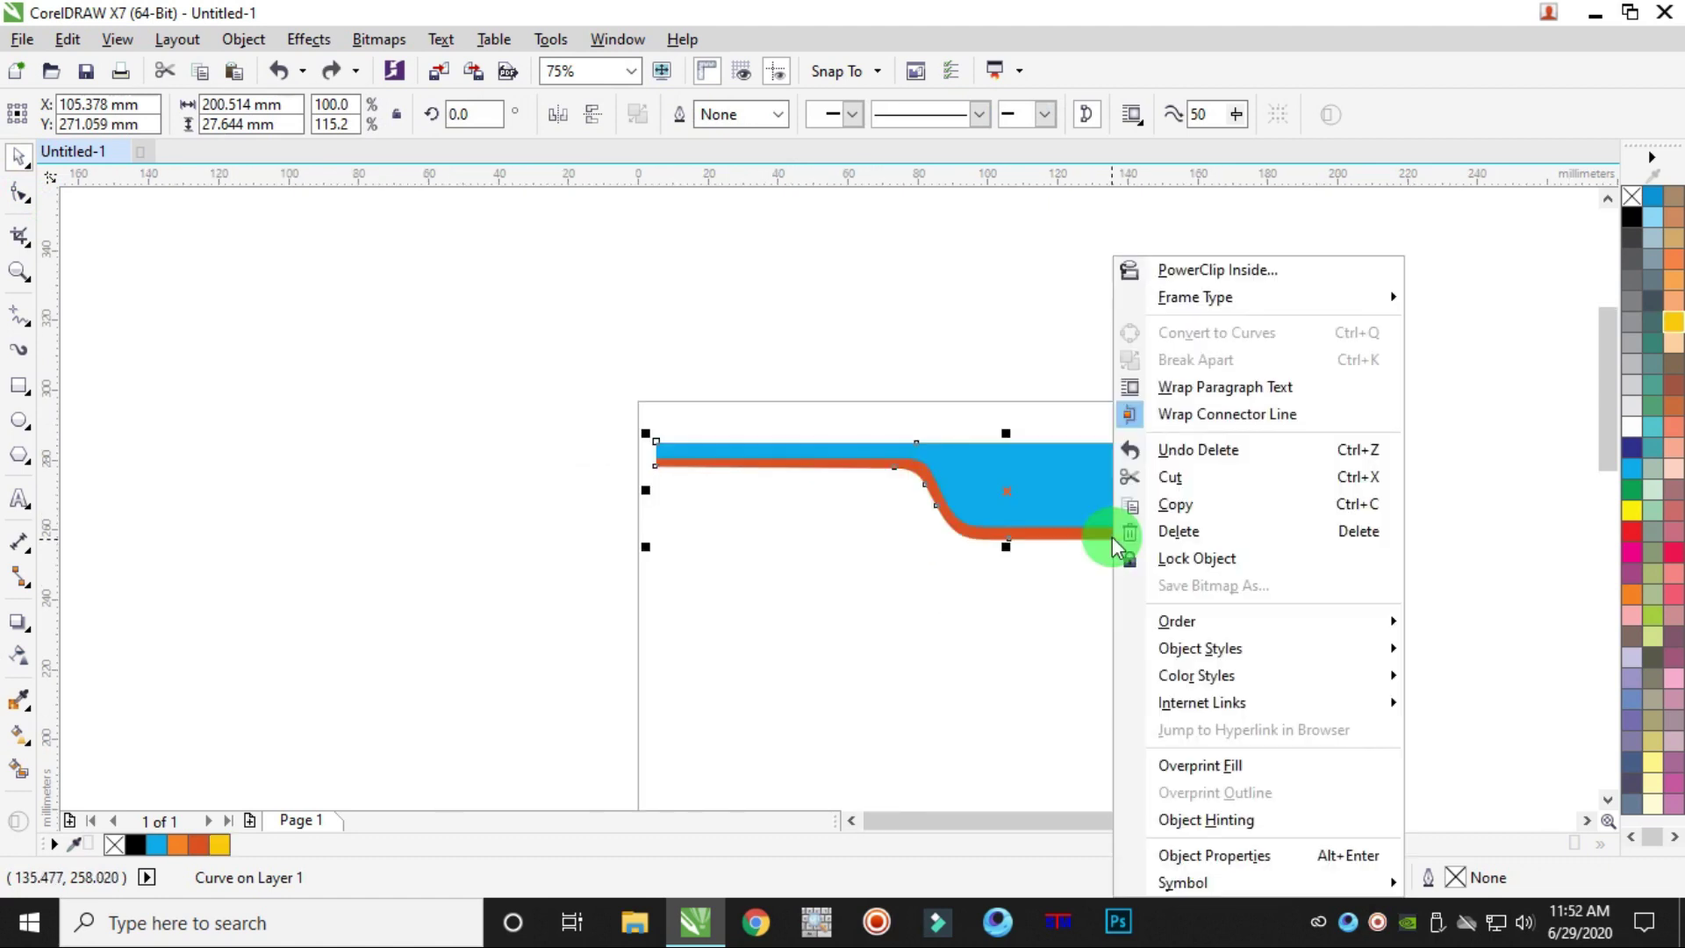
pyautogui.click(1178, 505)
pyautogui.rightClick(932, 286)
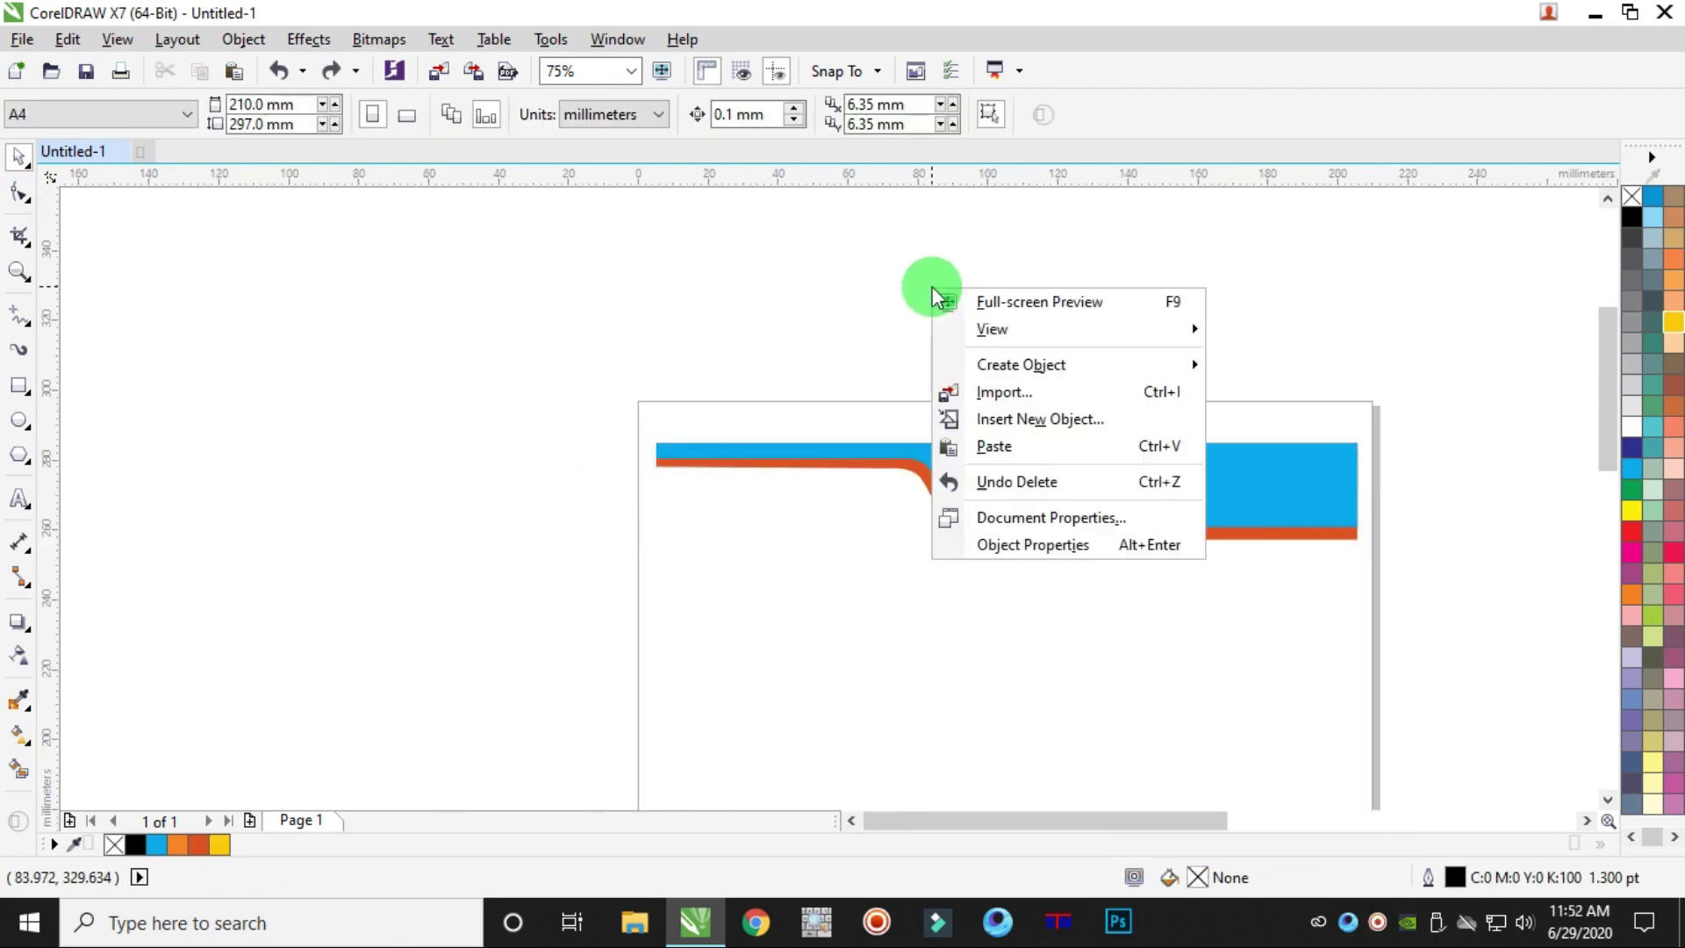
pyautogui.click(1009, 449)
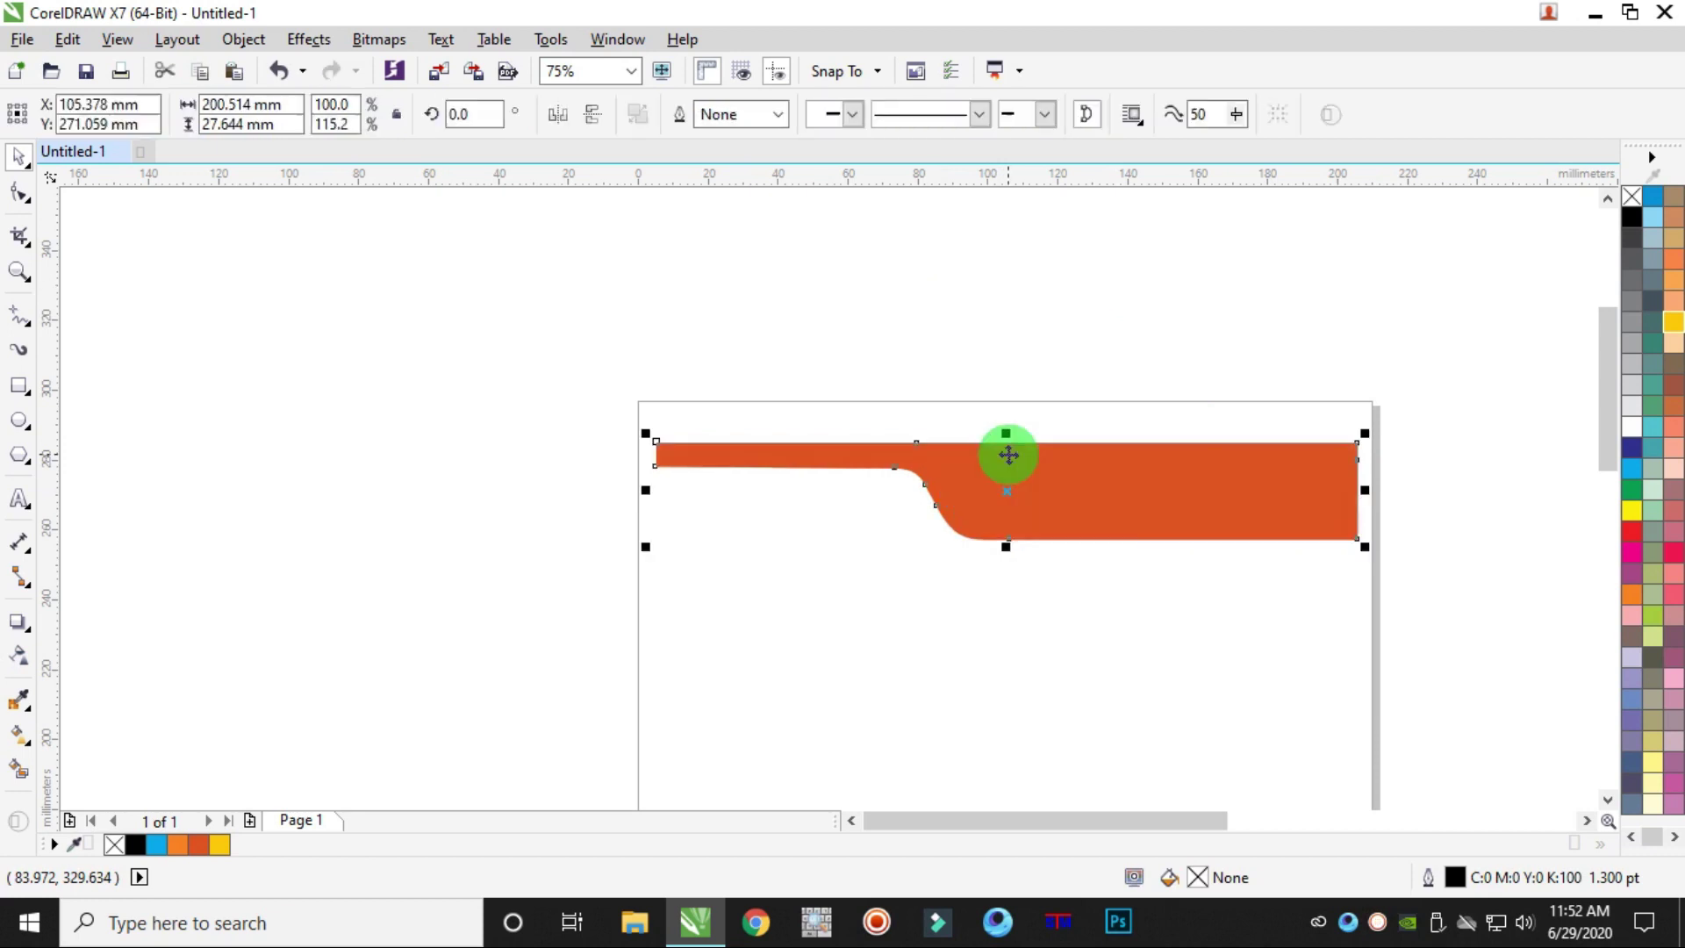
# - Fill the duplicate with yellow (C 0, M 20, Y 100, K 0) and nudge it down to Y 265.159 mm
pyautogui.click(1671, 321)
pyautogui.scroll(2, 1008, 535)
pyautogui.press('Down')
pyautogui.press('Down')
pyautogui.press('Down')
pyautogui.press('Down')
pyautogui.press('Down')
pyautogui.press('Down')
pyautogui.press('Down')
pyautogui.press('Down')
pyautogui.press('Down')
pyautogui.press('Down')
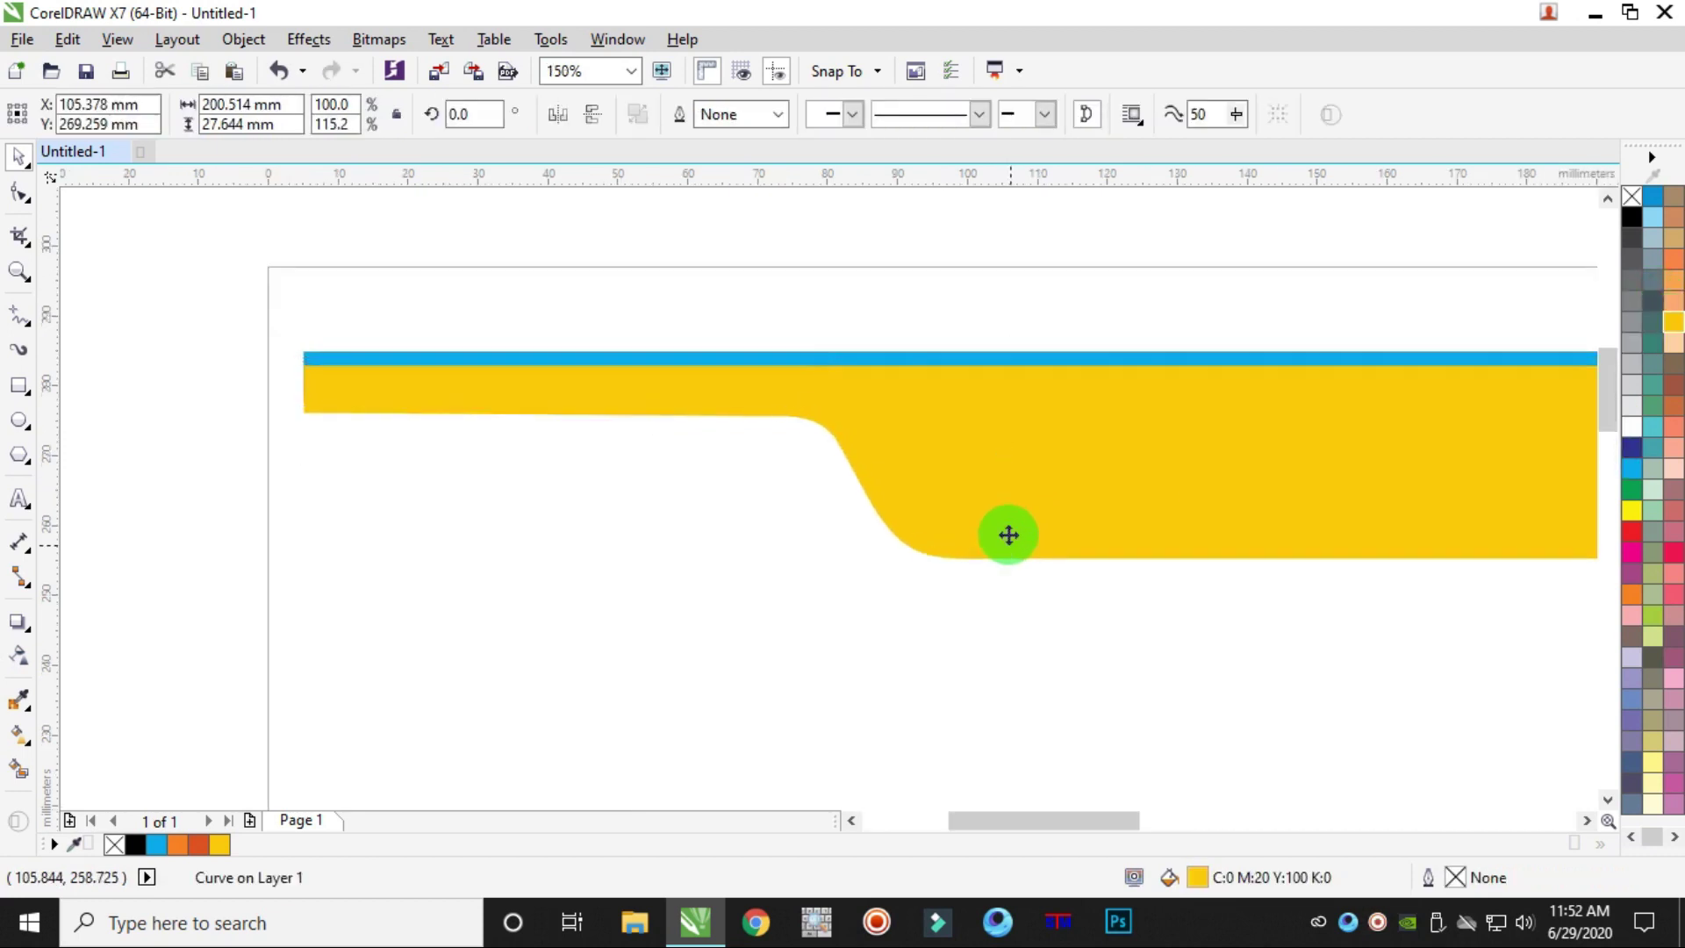
pyautogui.press('Down')
pyautogui.press('Down')
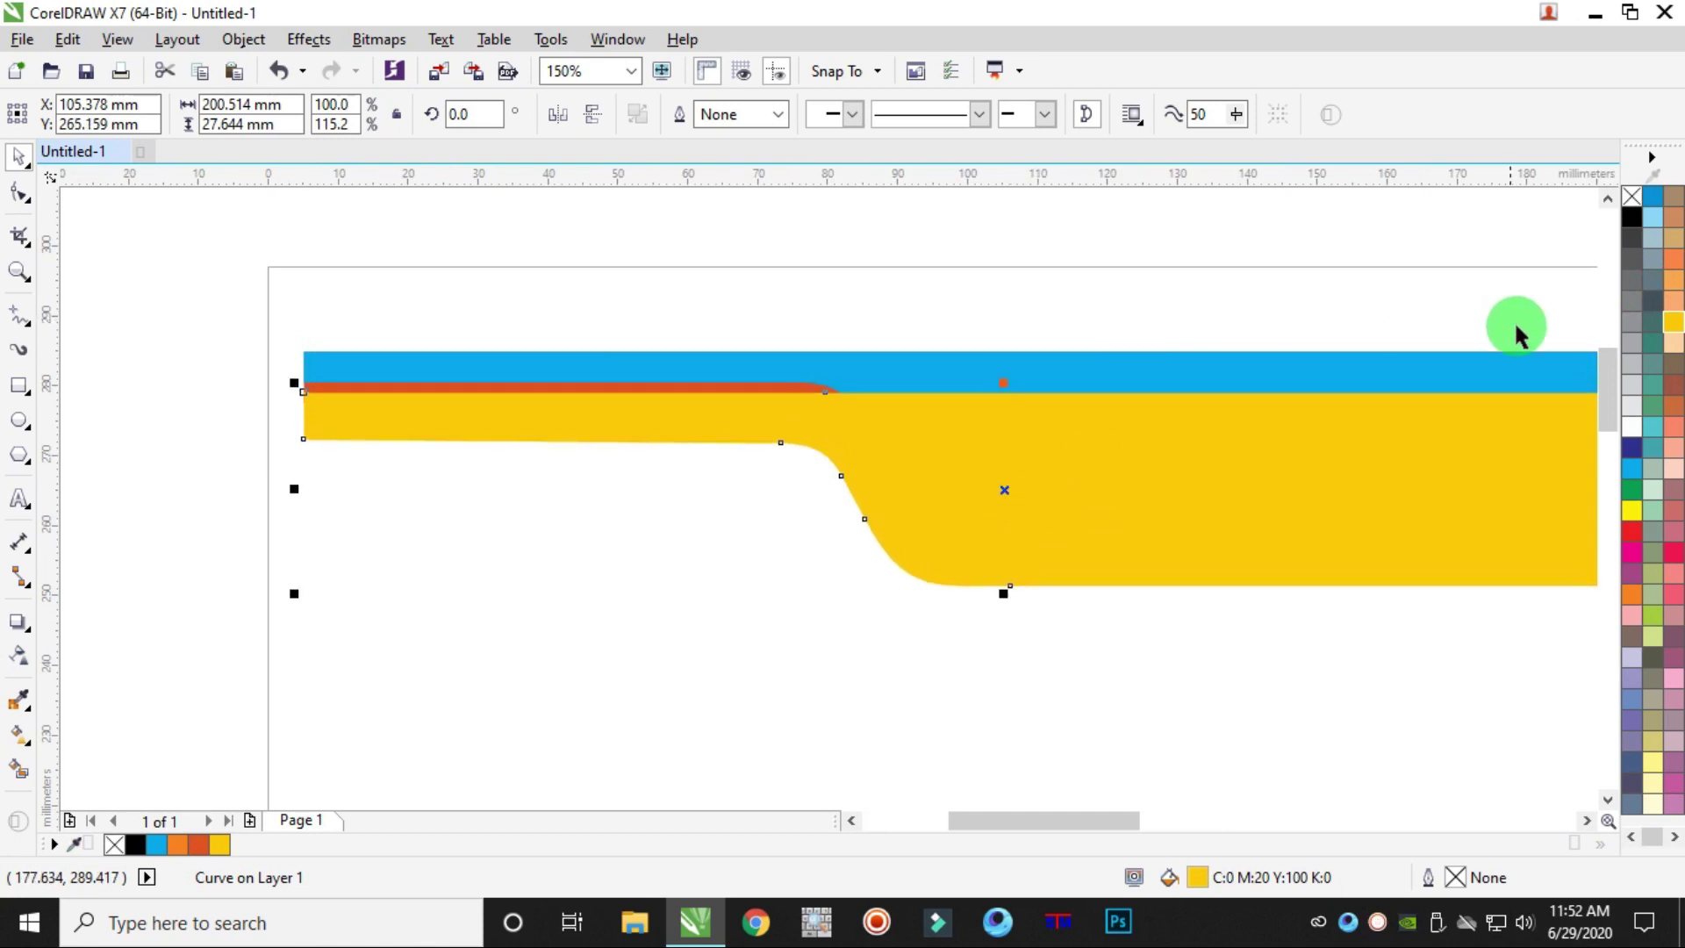
# - Send the yellow shape to the back of the page, behind the blue and orange shapes
pyautogui.rightClick(1358, 458)
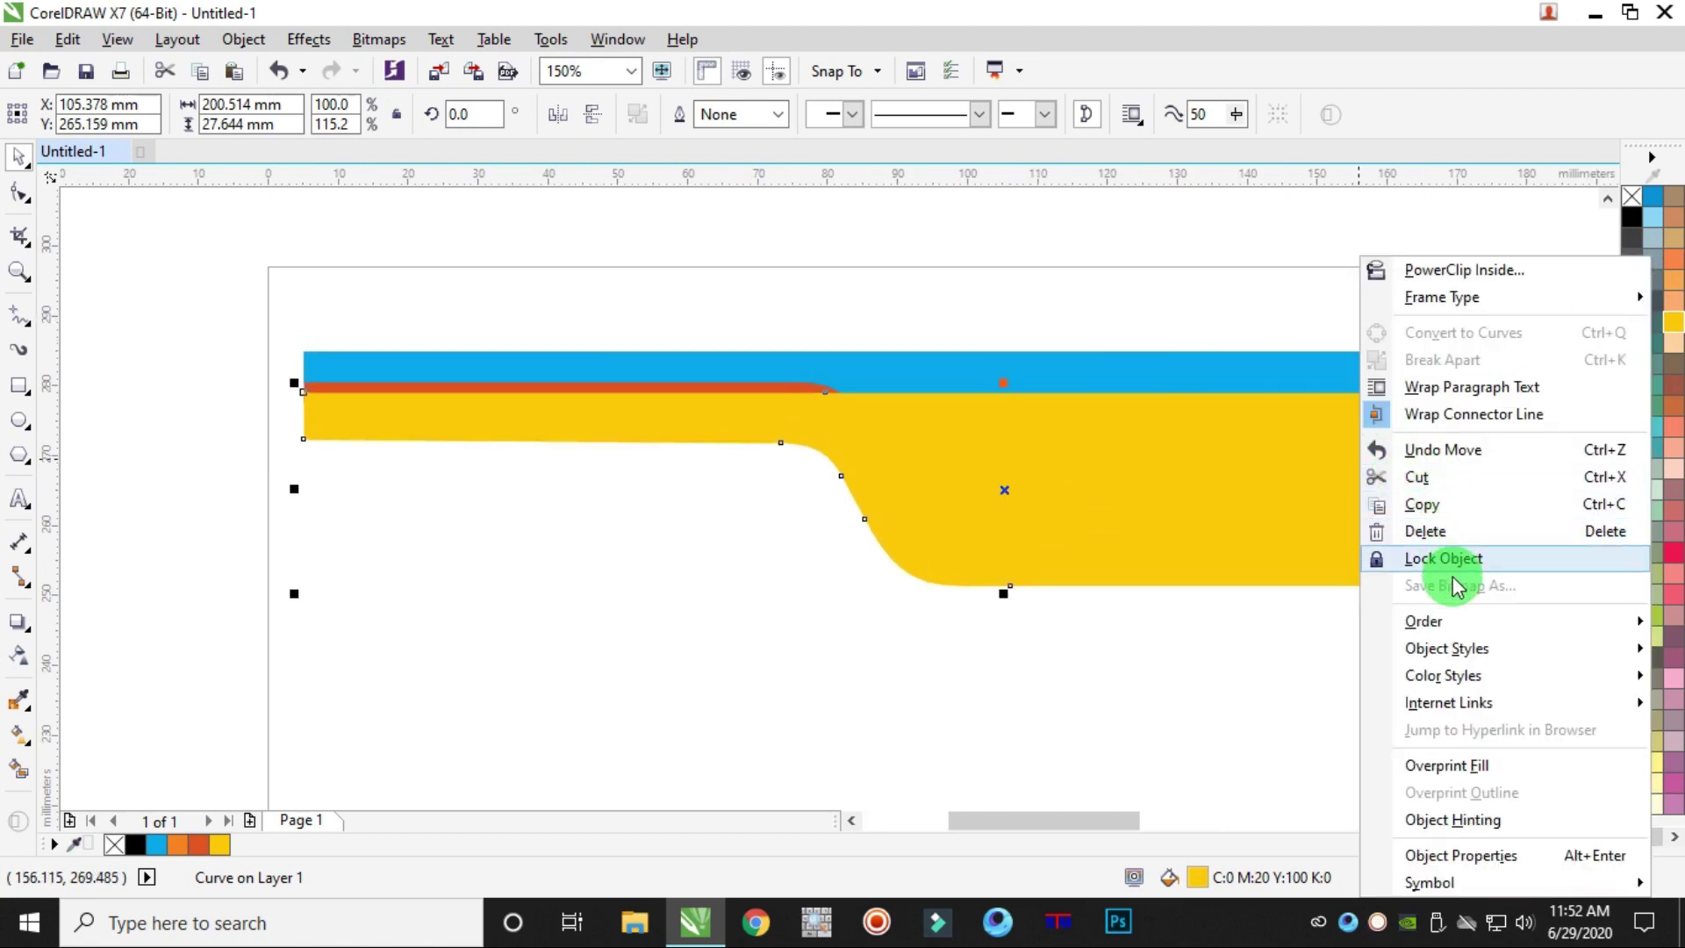
pyautogui.moveTo(1404, 621)
pyautogui.click(1260, 654)
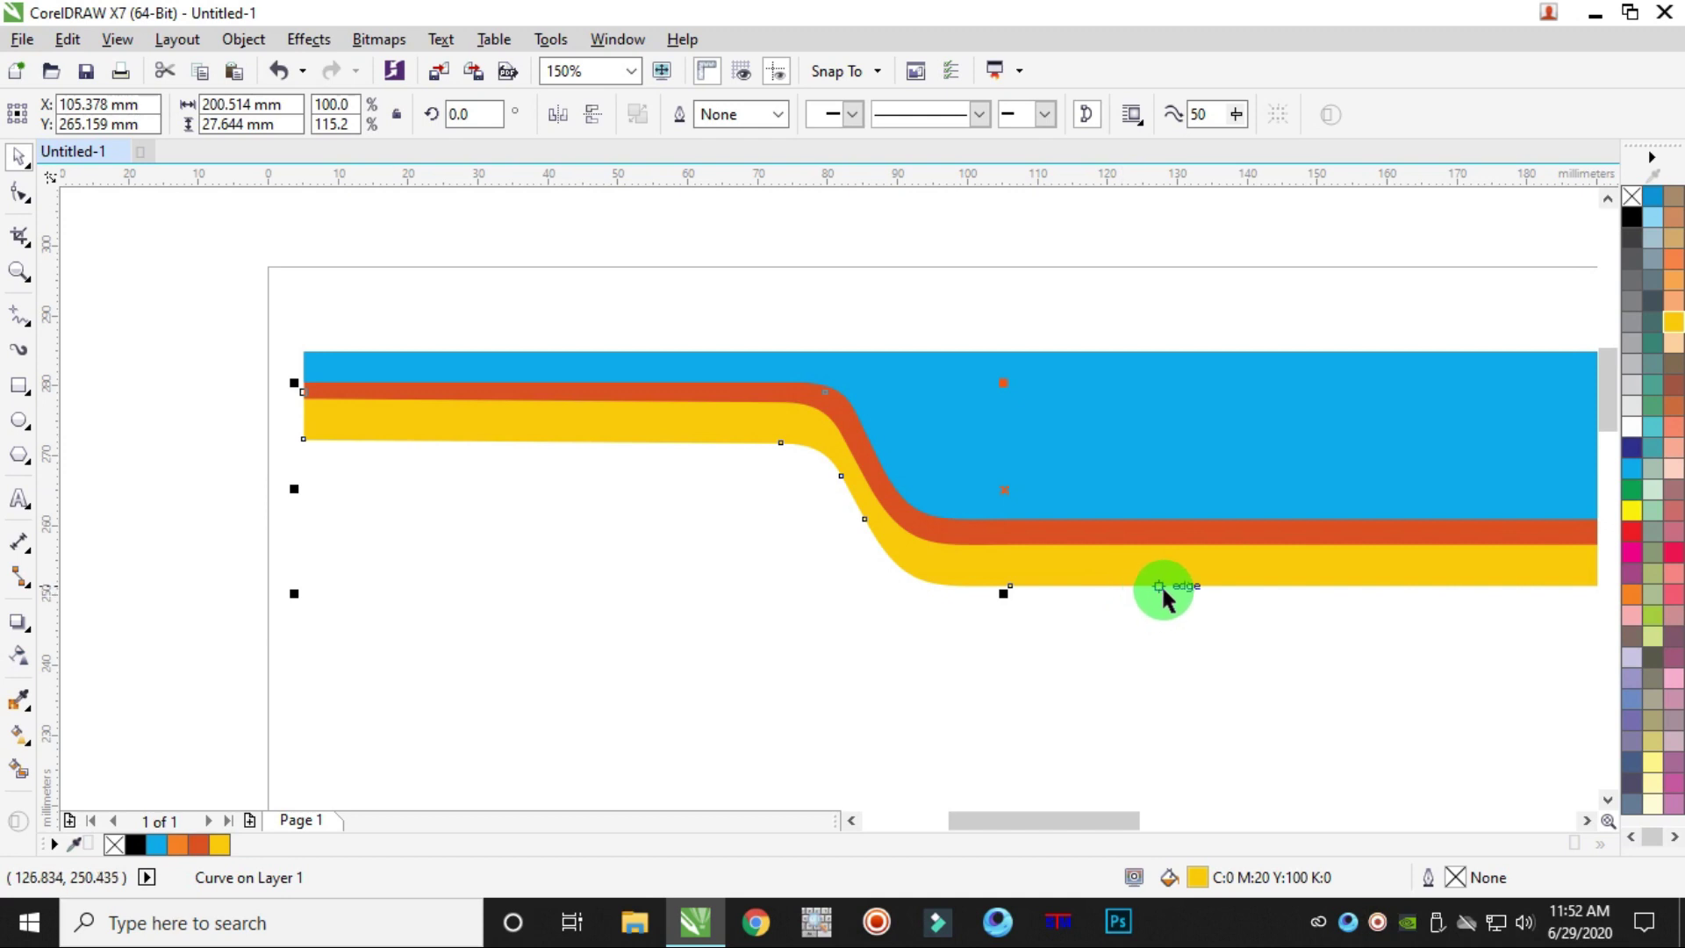
pyautogui.scroll(-2, 1404, 606)
pyautogui.scroll(2, 1390, 609)
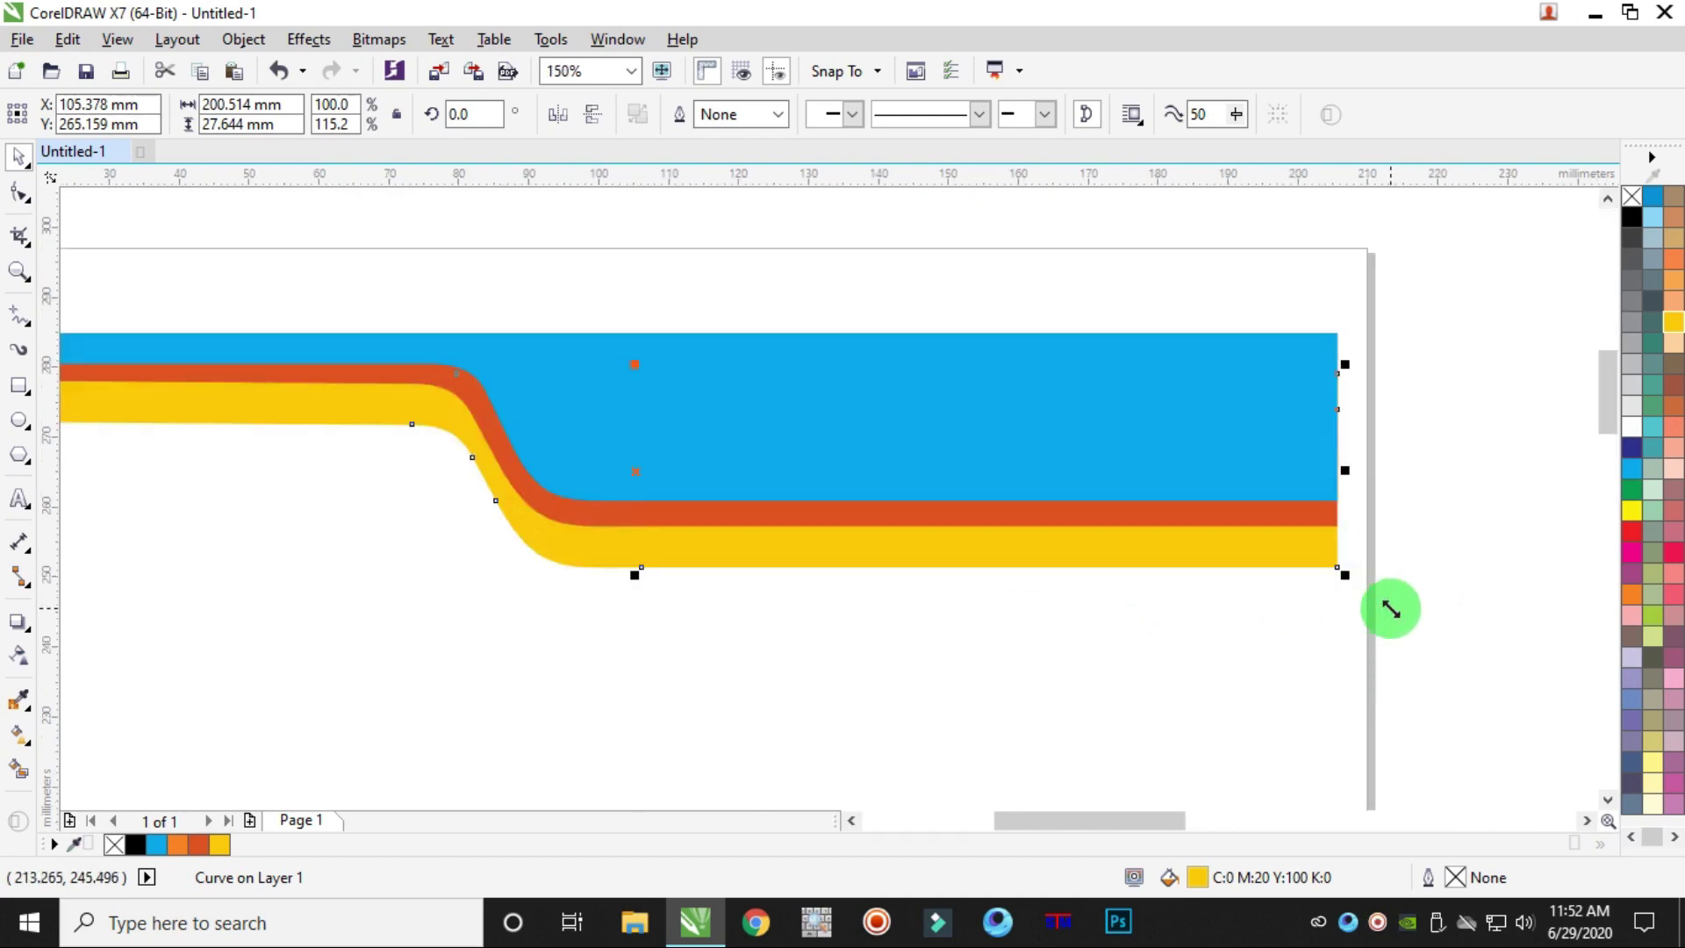
# - Nudge the yellow shape vertically to Y 266.259 mm, leaving a yellow band below the orange one, and deselect it
pyautogui.press('Down')
pyautogui.press('Down')
pyautogui.press('Down')
pyautogui.press('Down')
pyautogui.press('Down')
pyautogui.press('Down')
pyautogui.press('Down')
pyautogui.press('Down')
pyautogui.press('Down')
pyautogui.press('Down')
pyautogui.press('Down')
pyautogui.press('Down')
pyautogui.press('Down')
pyautogui.press('Down')
pyautogui.press('Down')
pyautogui.press('Down')
pyautogui.press('Down')
pyautogui.press('Down')
pyautogui.press('Down')
pyautogui.press('Down')
pyautogui.press('Down')
pyautogui.press('Down')
pyautogui.press('Down')
pyautogui.press('Down')
pyautogui.press('Up')
pyautogui.press('Up')
pyautogui.press('Up')
pyautogui.press('Up')
pyautogui.press('Up')
pyautogui.press('Up')
pyautogui.press('Up')
pyautogui.press('Up')
pyautogui.press('Up')
pyautogui.press('Up')
pyautogui.press('Up')
pyautogui.press('Up')
pyautogui.press('Up')
pyautogui.press('Up')
pyautogui.press('Up')
pyautogui.press('Up')
pyautogui.press('Up')
pyautogui.press('Up')
pyautogui.press('Up')
pyautogui.press('Up')
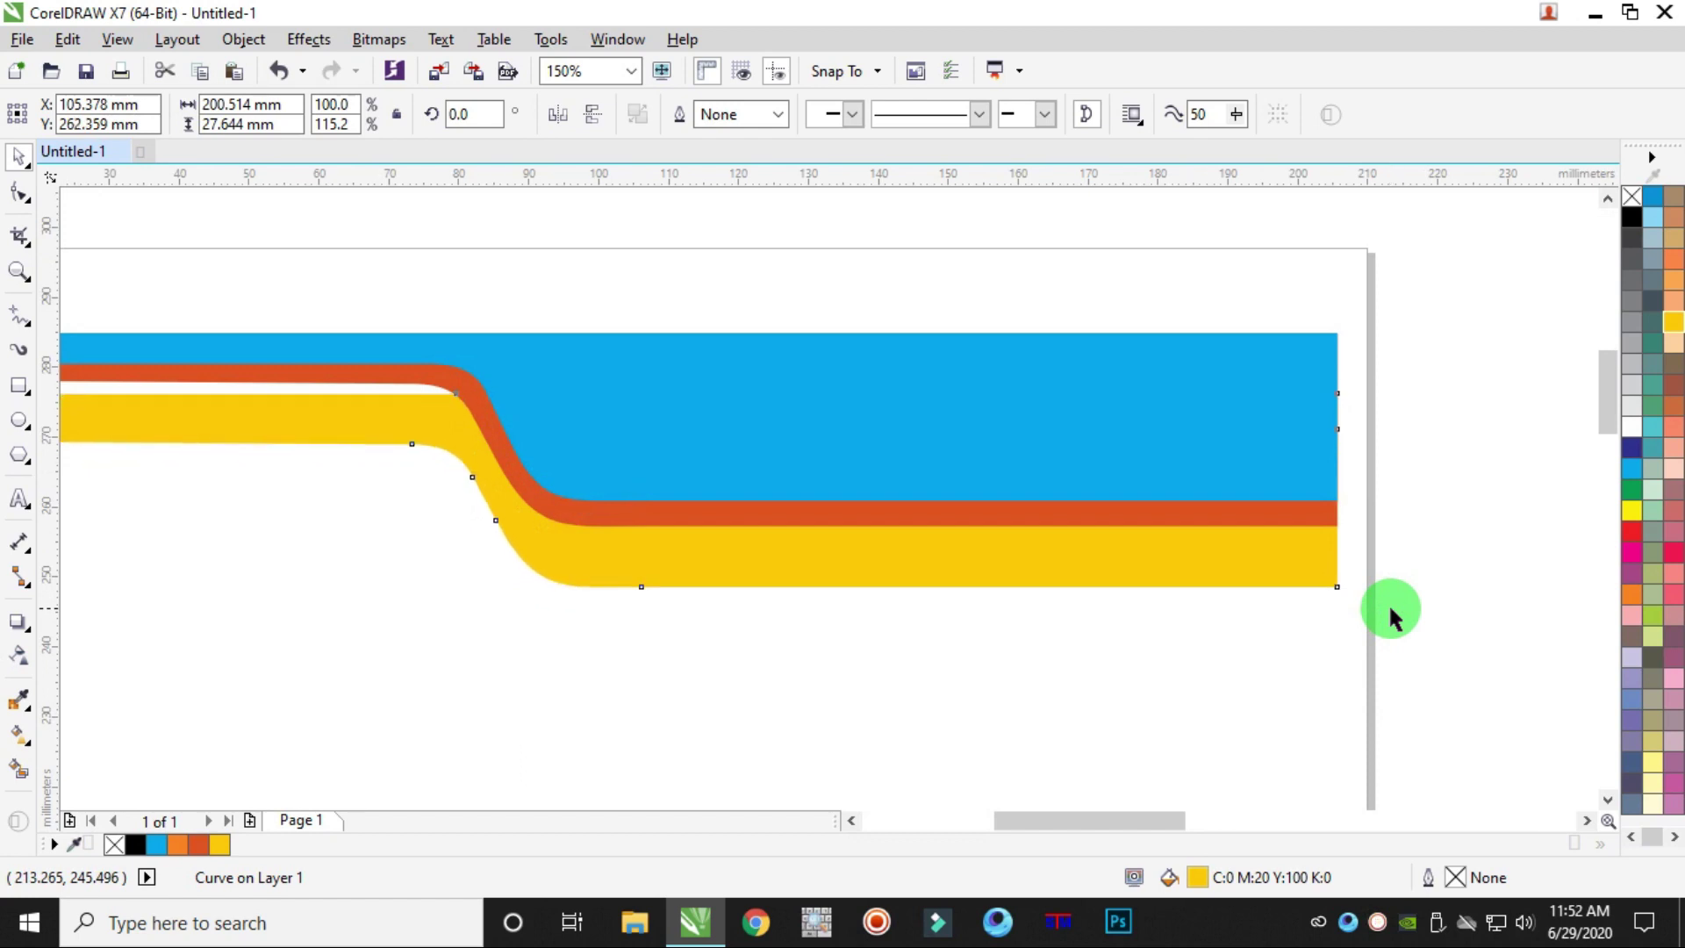
pyautogui.press('Up')
pyautogui.press('Up')
pyautogui.press('Up')
pyautogui.press('Up')
pyautogui.press('Up')
pyautogui.press('Up')
pyautogui.press('Up')
pyautogui.press('Up')
pyautogui.press('Up')
pyautogui.press('Up')
pyautogui.press('Up')
pyautogui.press('Up')
pyautogui.press('Up')
pyautogui.press('Up')
pyautogui.press('Up')
pyautogui.press('Up')
pyautogui.press('Up')
pyautogui.scroll(-1, 1000, 538)
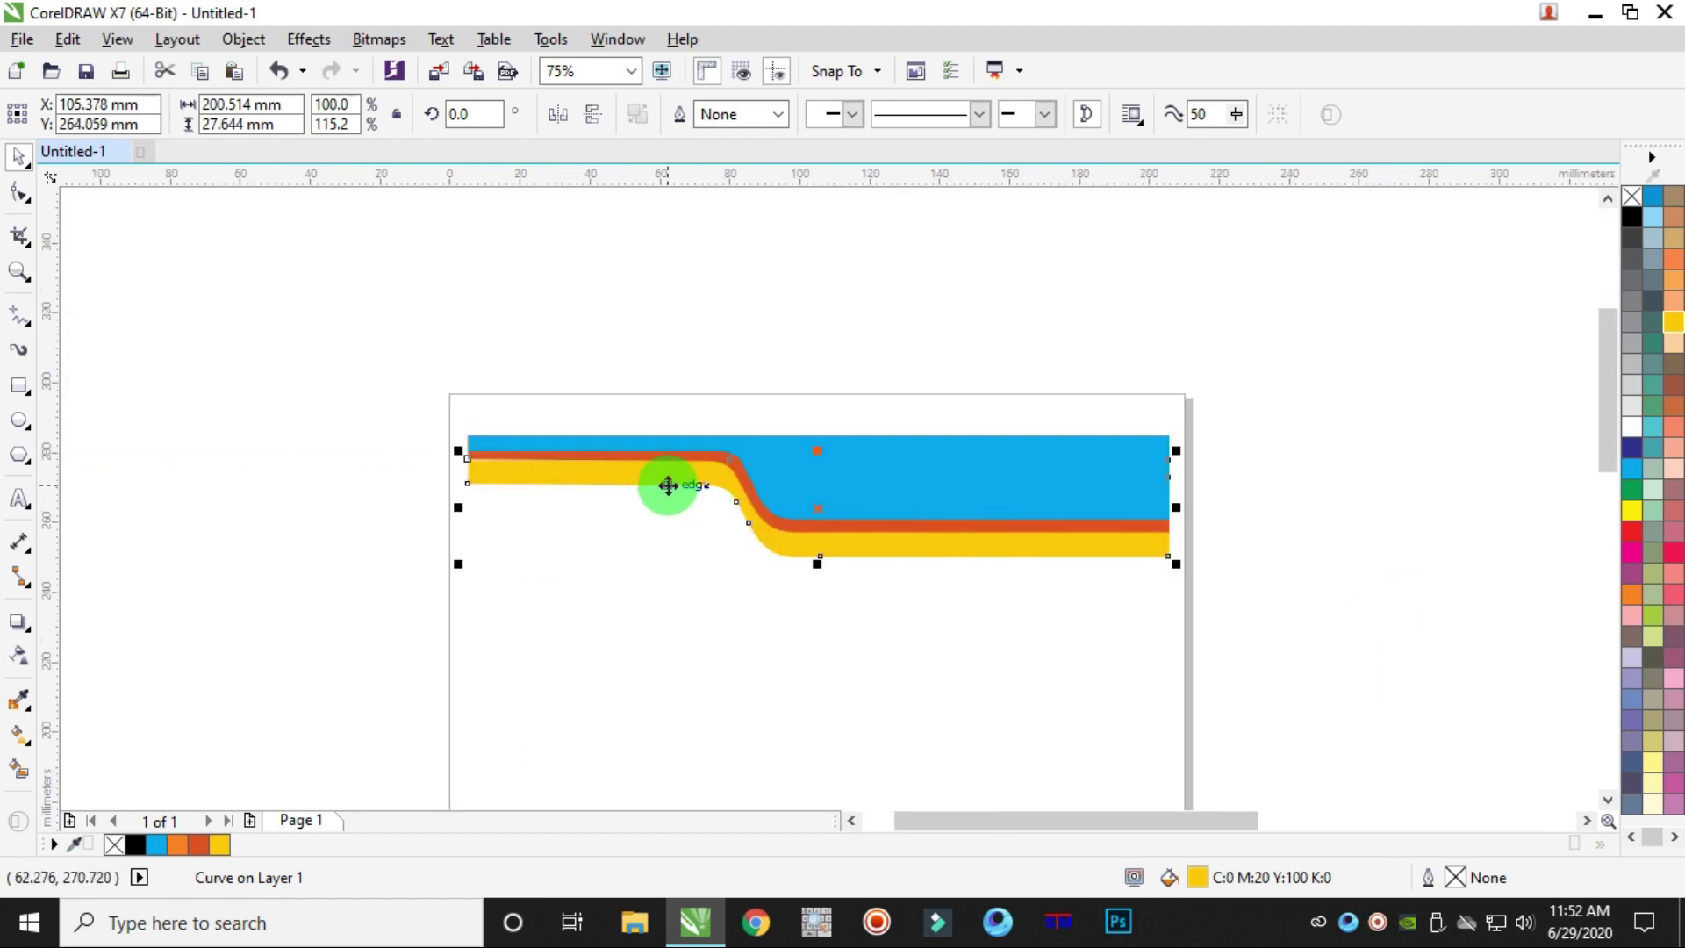
pyautogui.scroll(1, 668, 484)
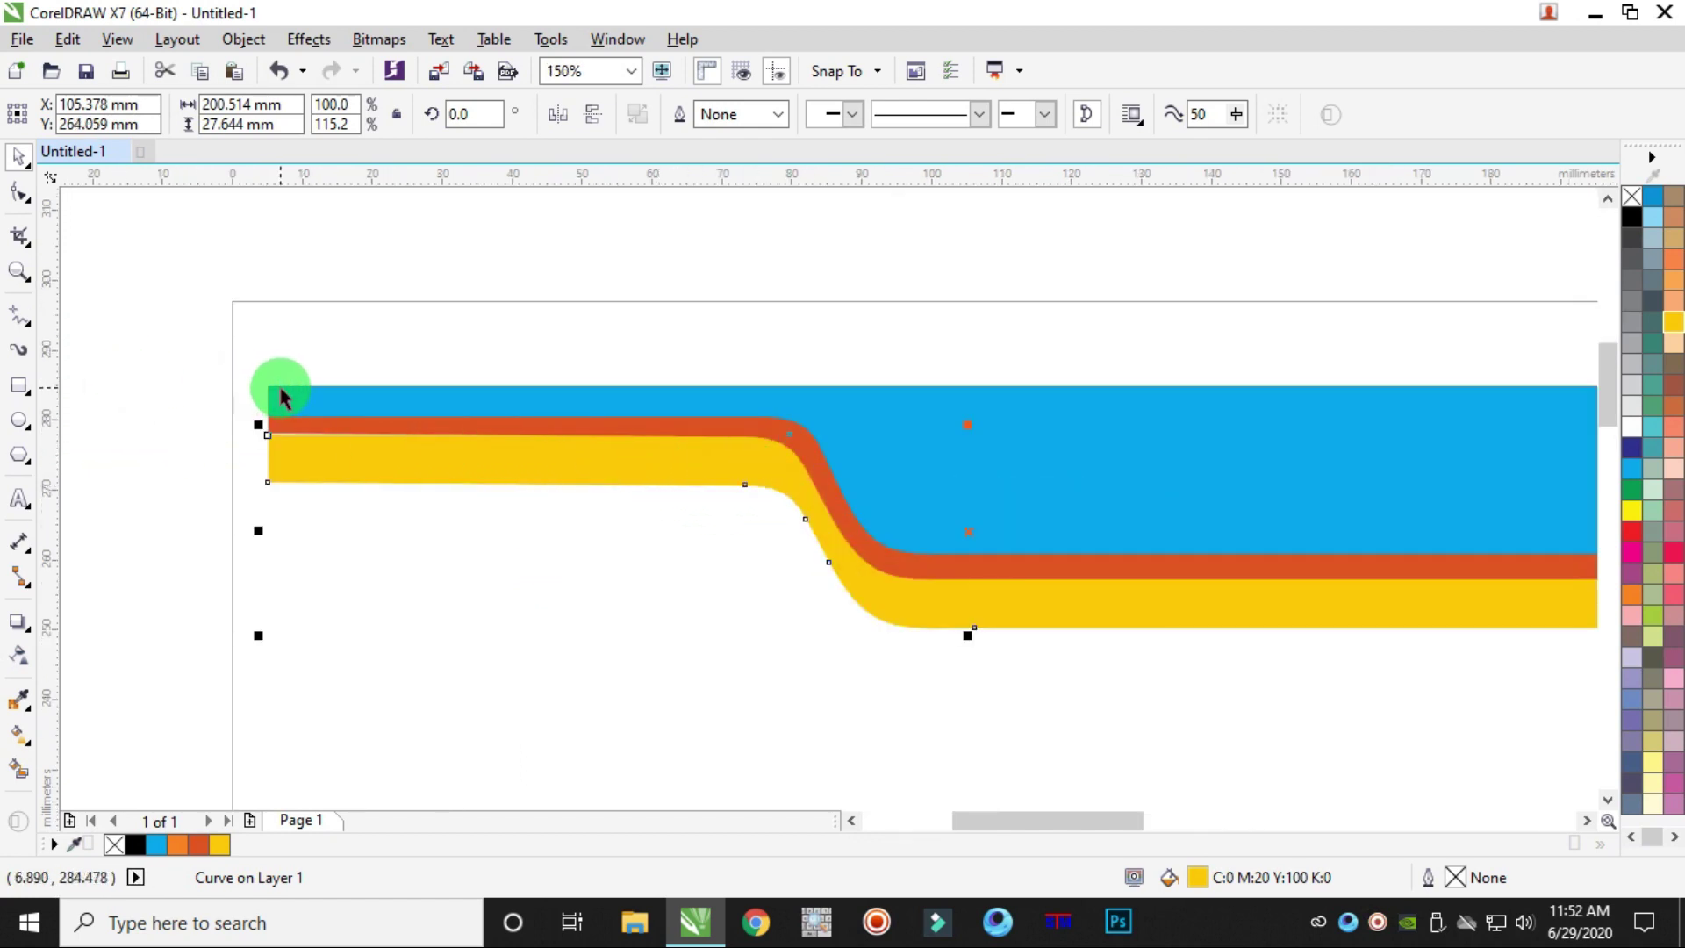
pyautogui.press('Up')
pyautogui.press('Up')
pyautogui.press('Up')
pyautogui.press('Up')
pyautogui.press('Up')
pyautogui.press('Up')
pyautogui.press('Up')
pyautogui.press('Up')
pyautogui.press('Up')
pyautogui.press('Up')
pyautogui.press('Up')
pyautogui.press('Up')
pyautogui.press('Up')
pyautogui.press('Up')
pyautogui.press('Up')
pyautogui.press('Up')
pyautogui.press('Up')
pyautogui.press('Up')
pyautogui.press('Up')
pyautogui.press('Up')
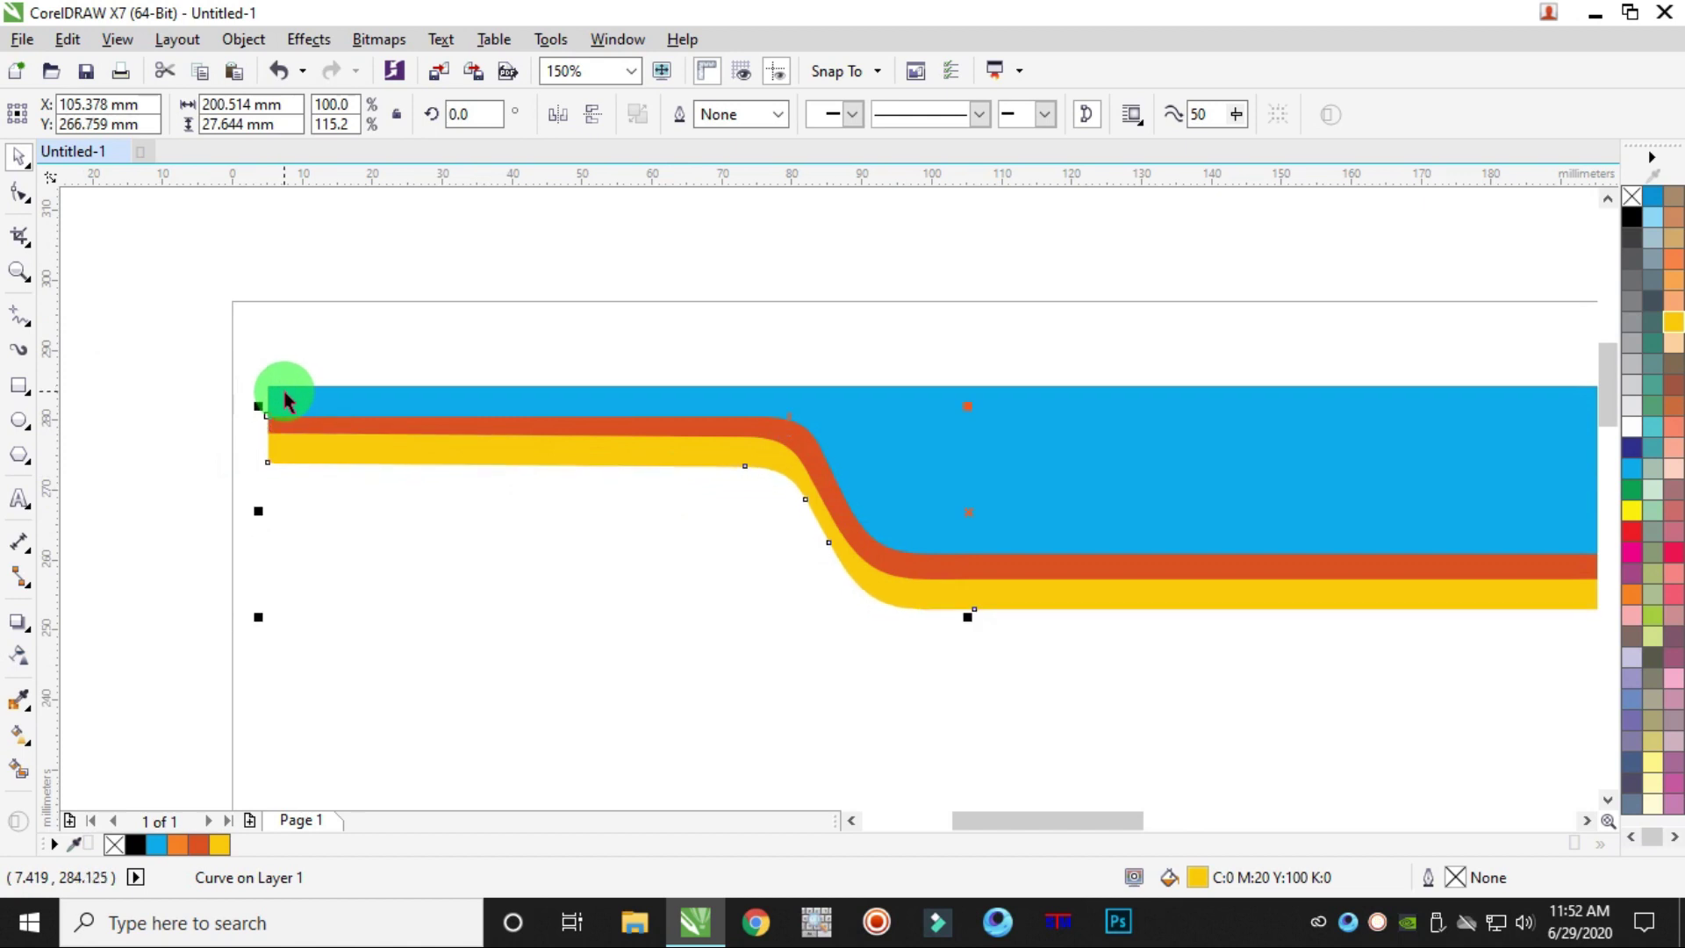
pyautogui.press('Down')
pyautogui.press('Down')
pyautogui.press('Down')
pyautogui.press('Down')
pyautogui.press('Down')
pyautogui.scroll(-2, 283, 400)
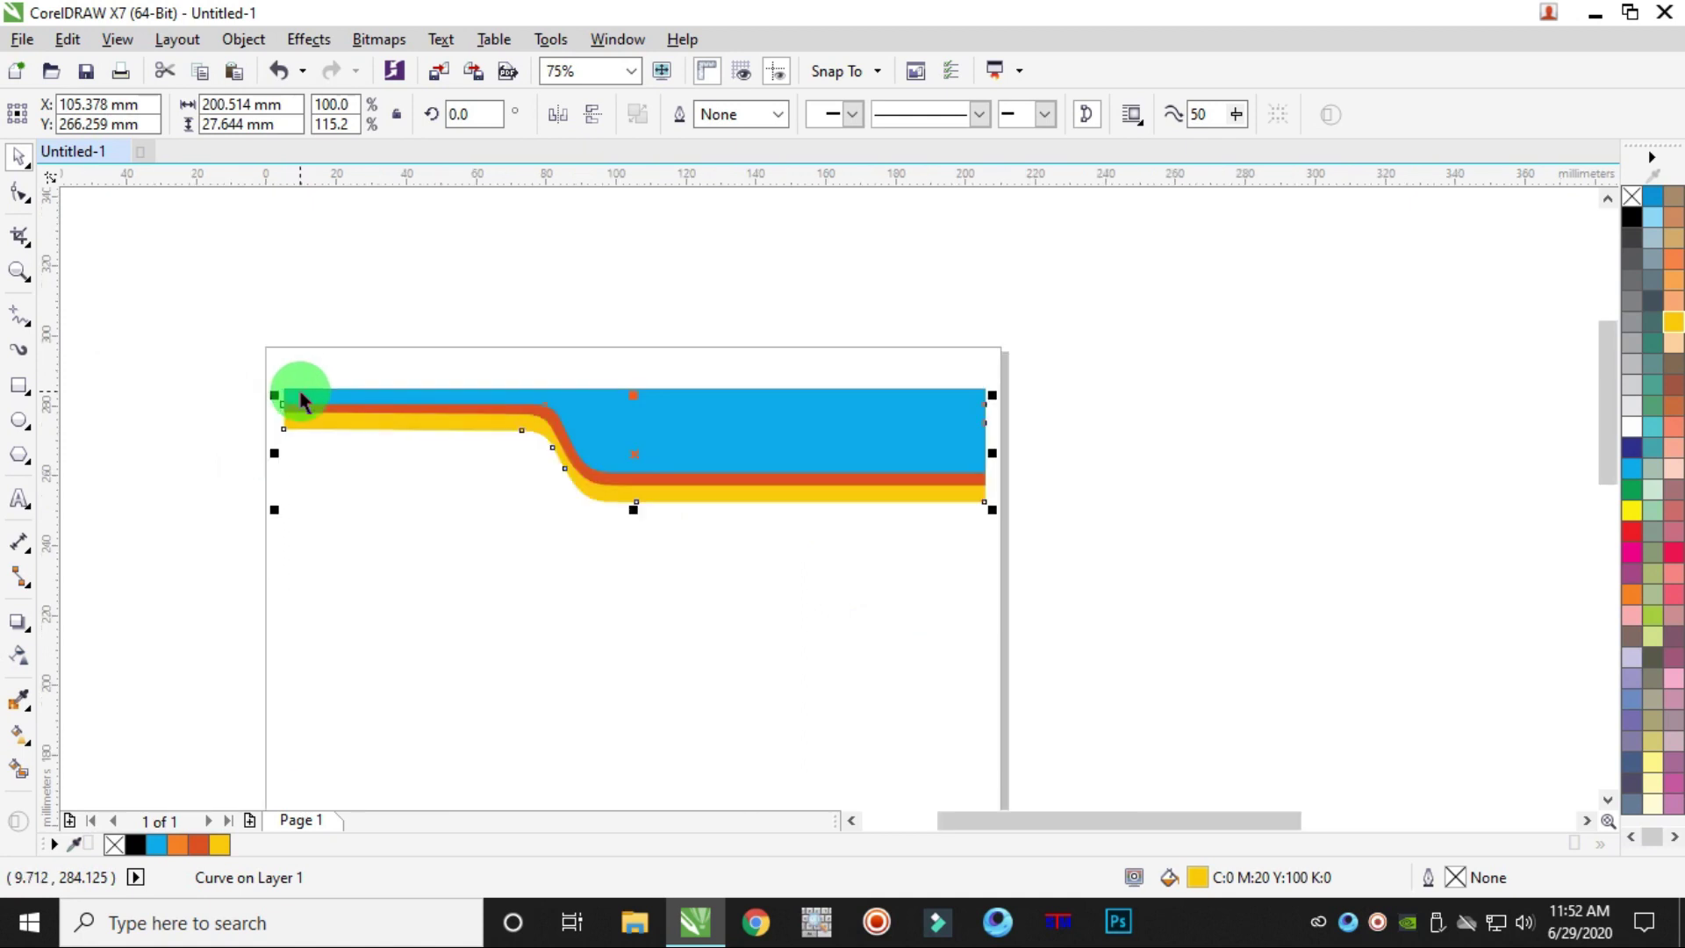
pyautogui.click(673, 639)
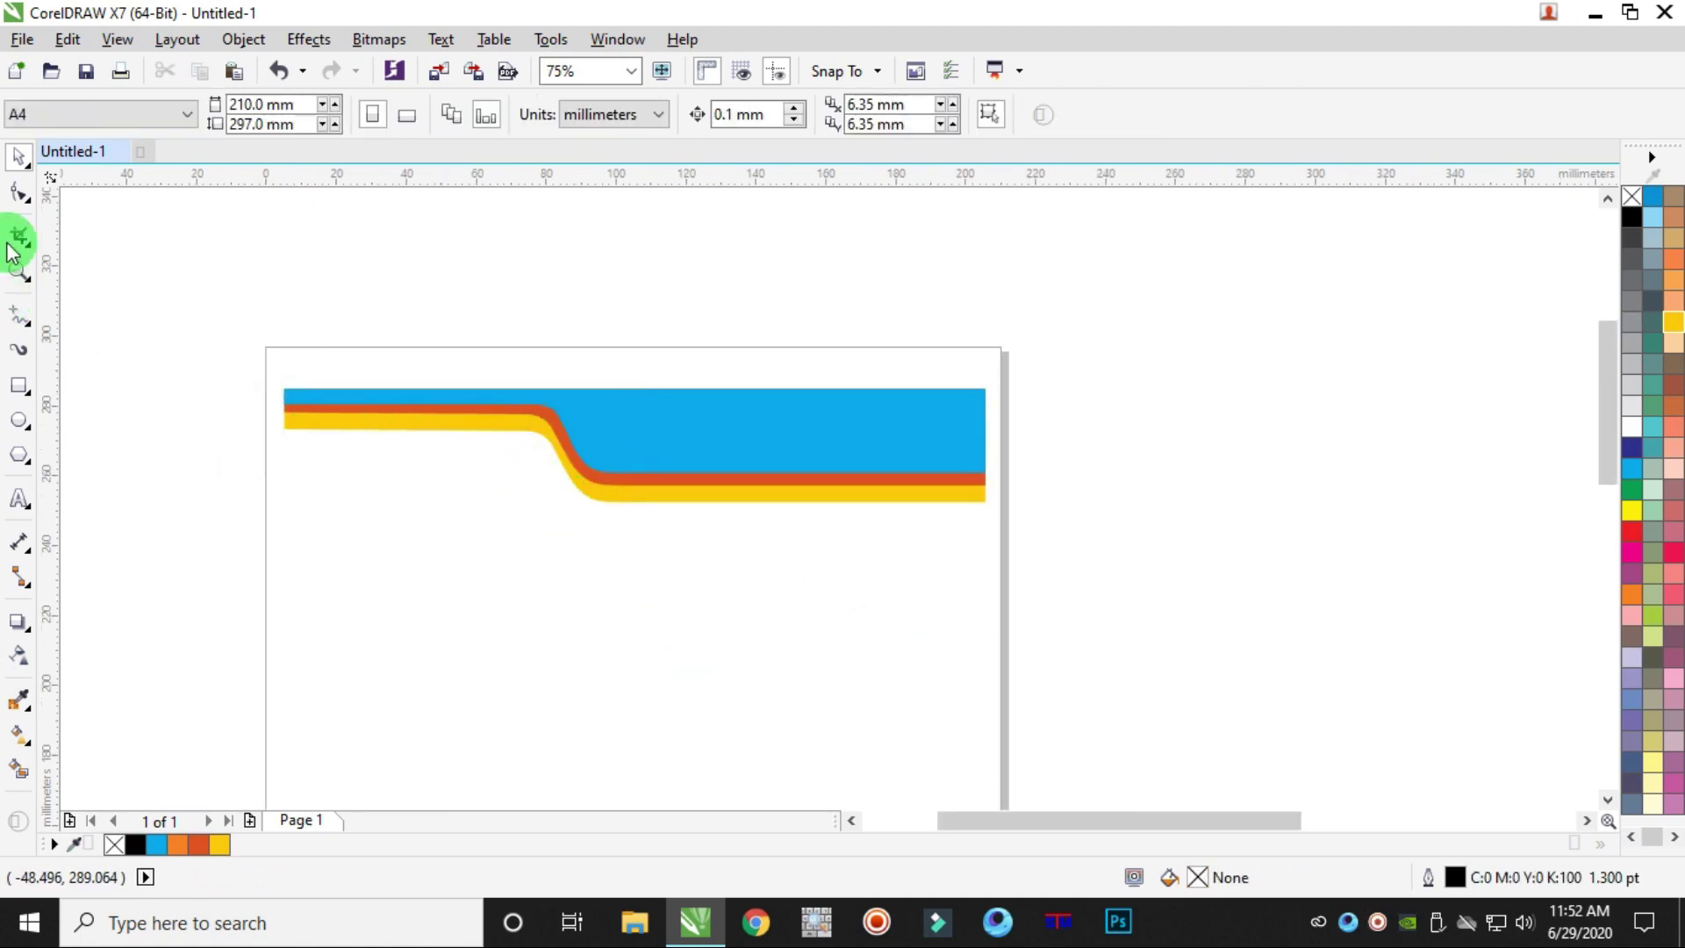
# - Select the four nodes of the yellow shape's lower S-curve and move them about 58 mm toward the page's left edge
pyautogui.click(20, 192)
pyautogui.scroll(-2, 489, 440)
pyautogui.scroll(4, 523, 430)
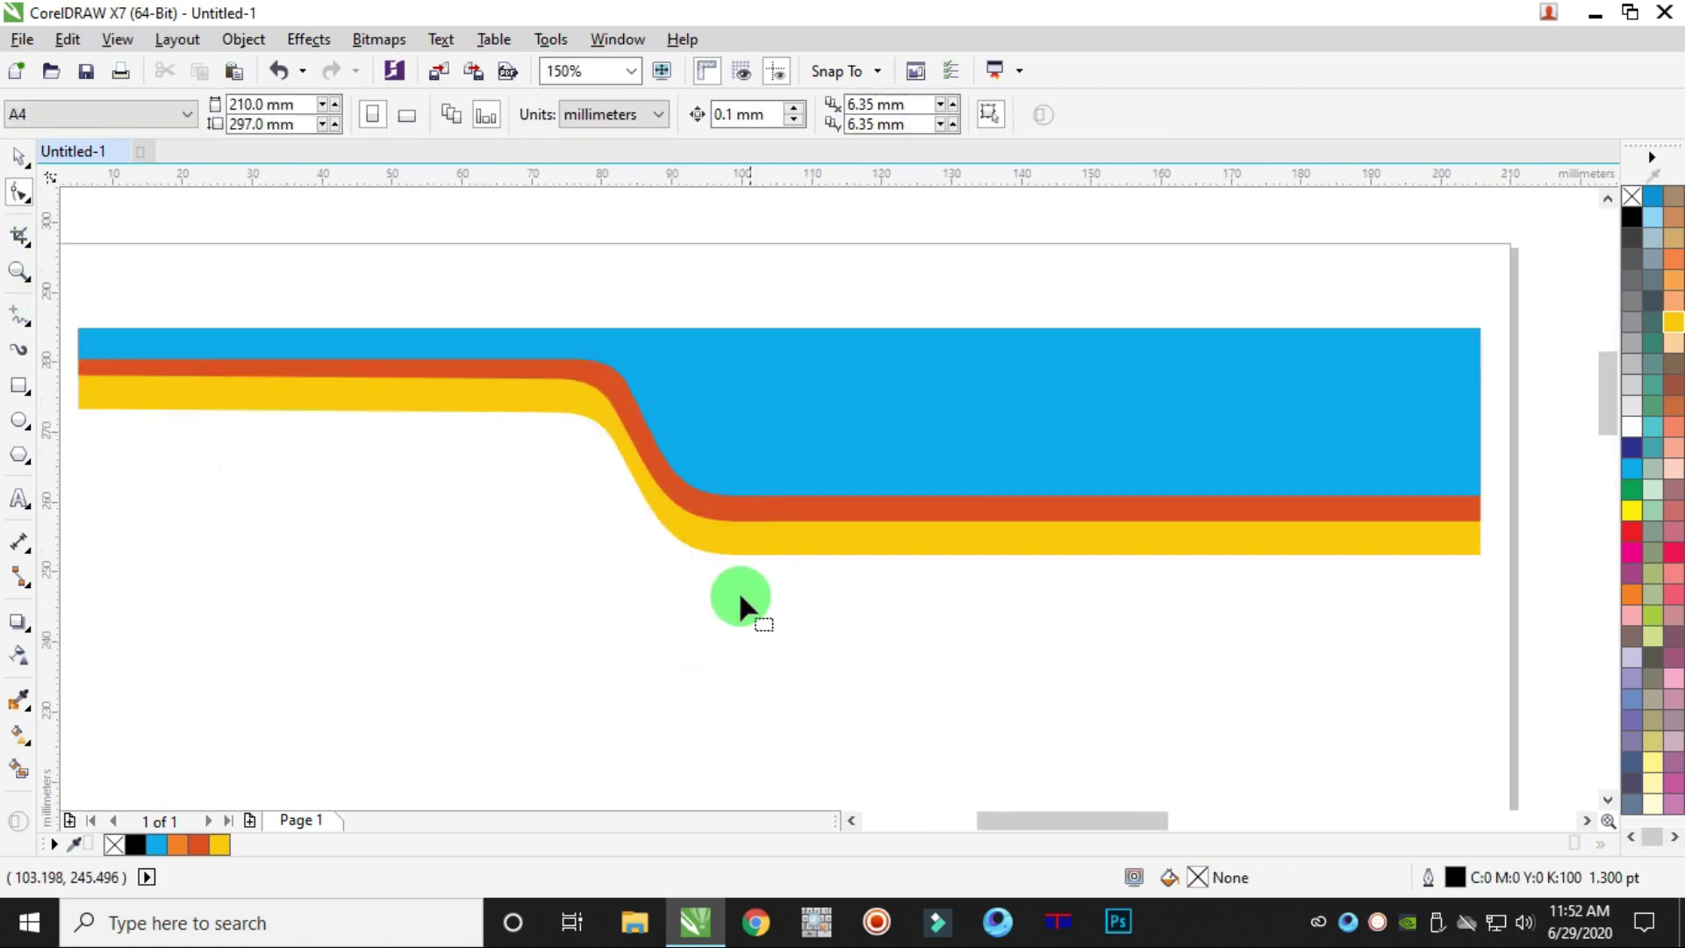
pyautogui.click(704, 535)
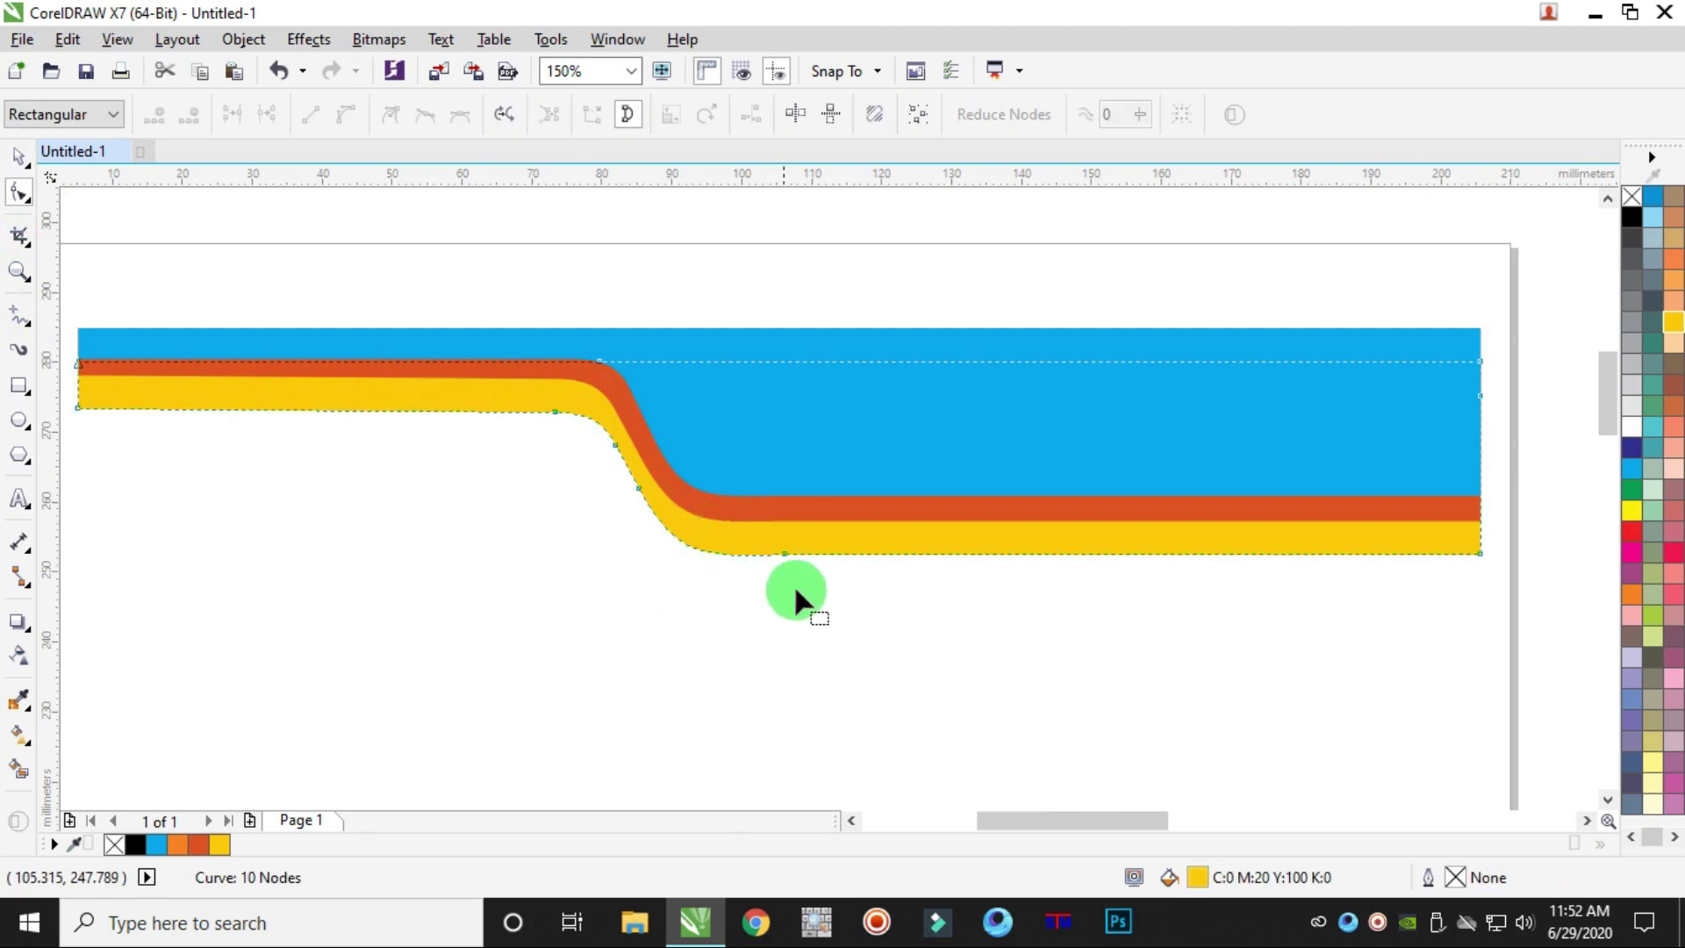
pyautogui.moveTo(867, 612); pyautogui.dragTo(733, 545)
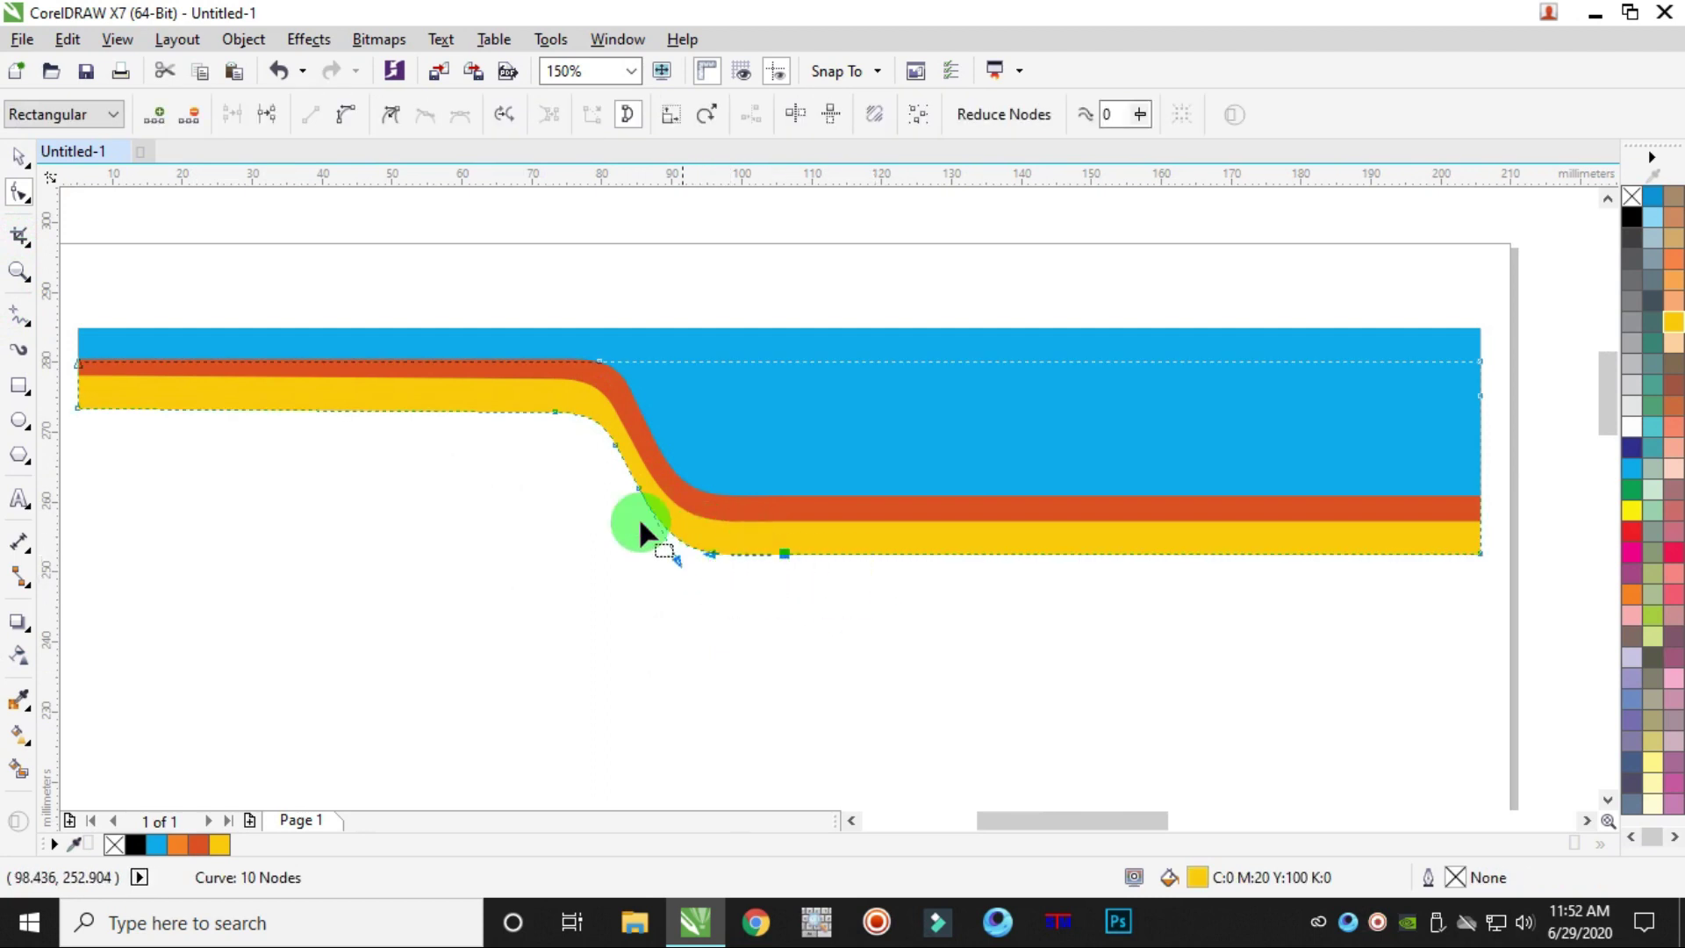
pyautogui.moveTo(887, 639); pyautogui.dragTo(527, 395)
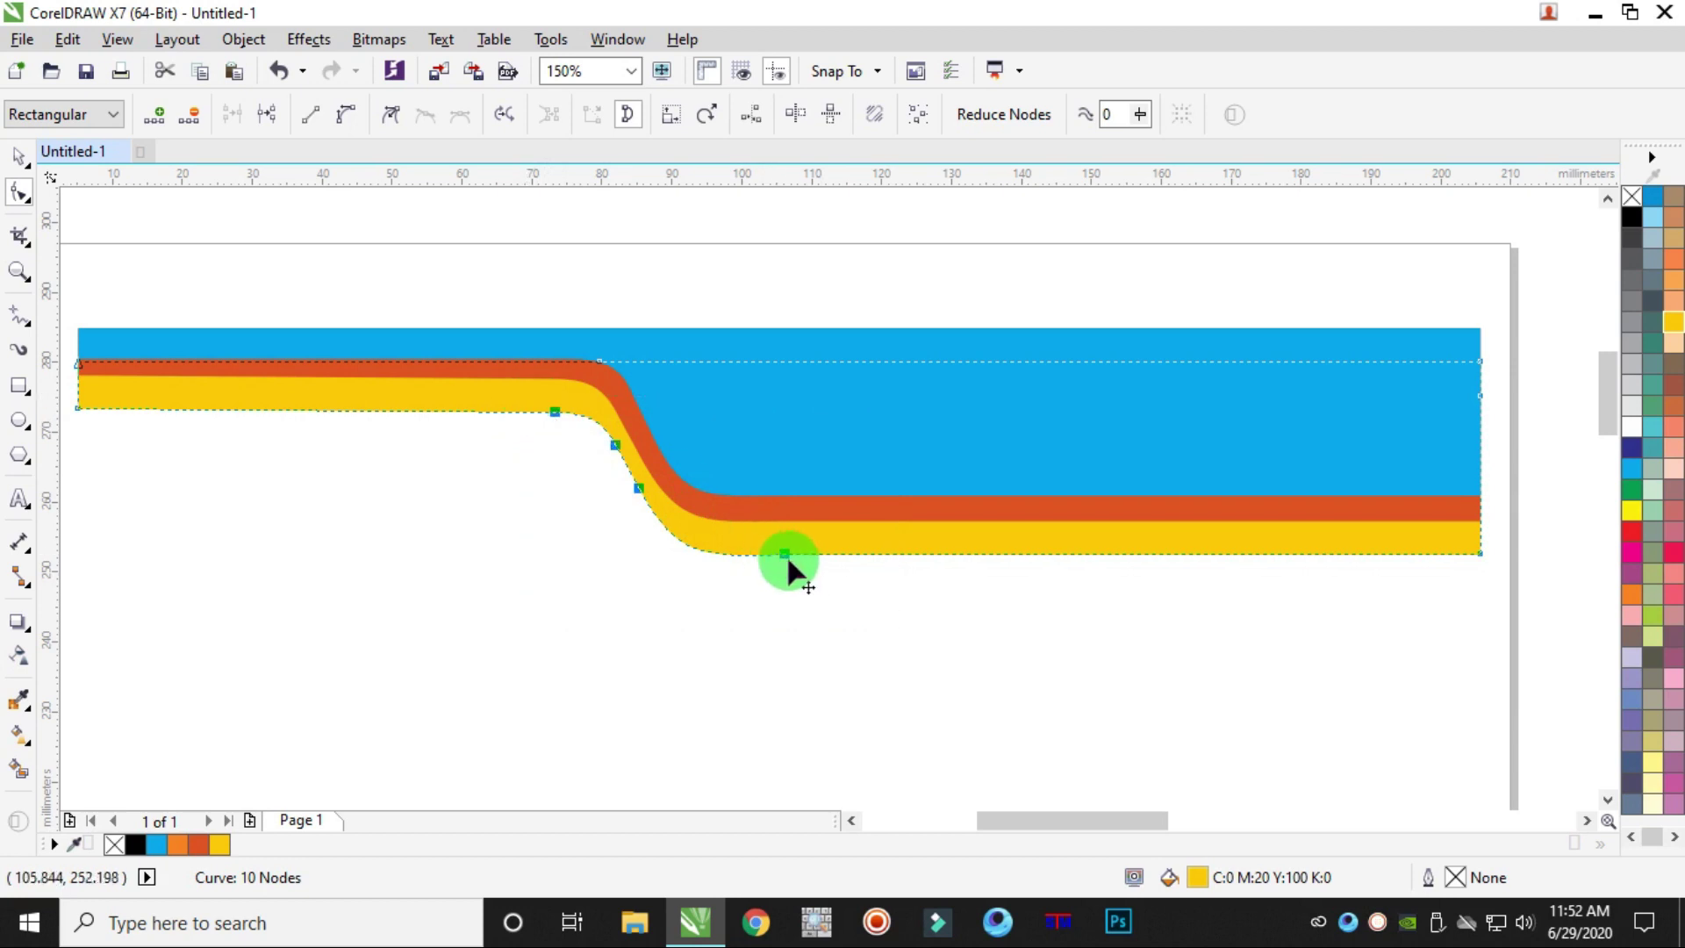
pyautogui.moveTo(783, 557); pyautogui.dragTo(377, 549)
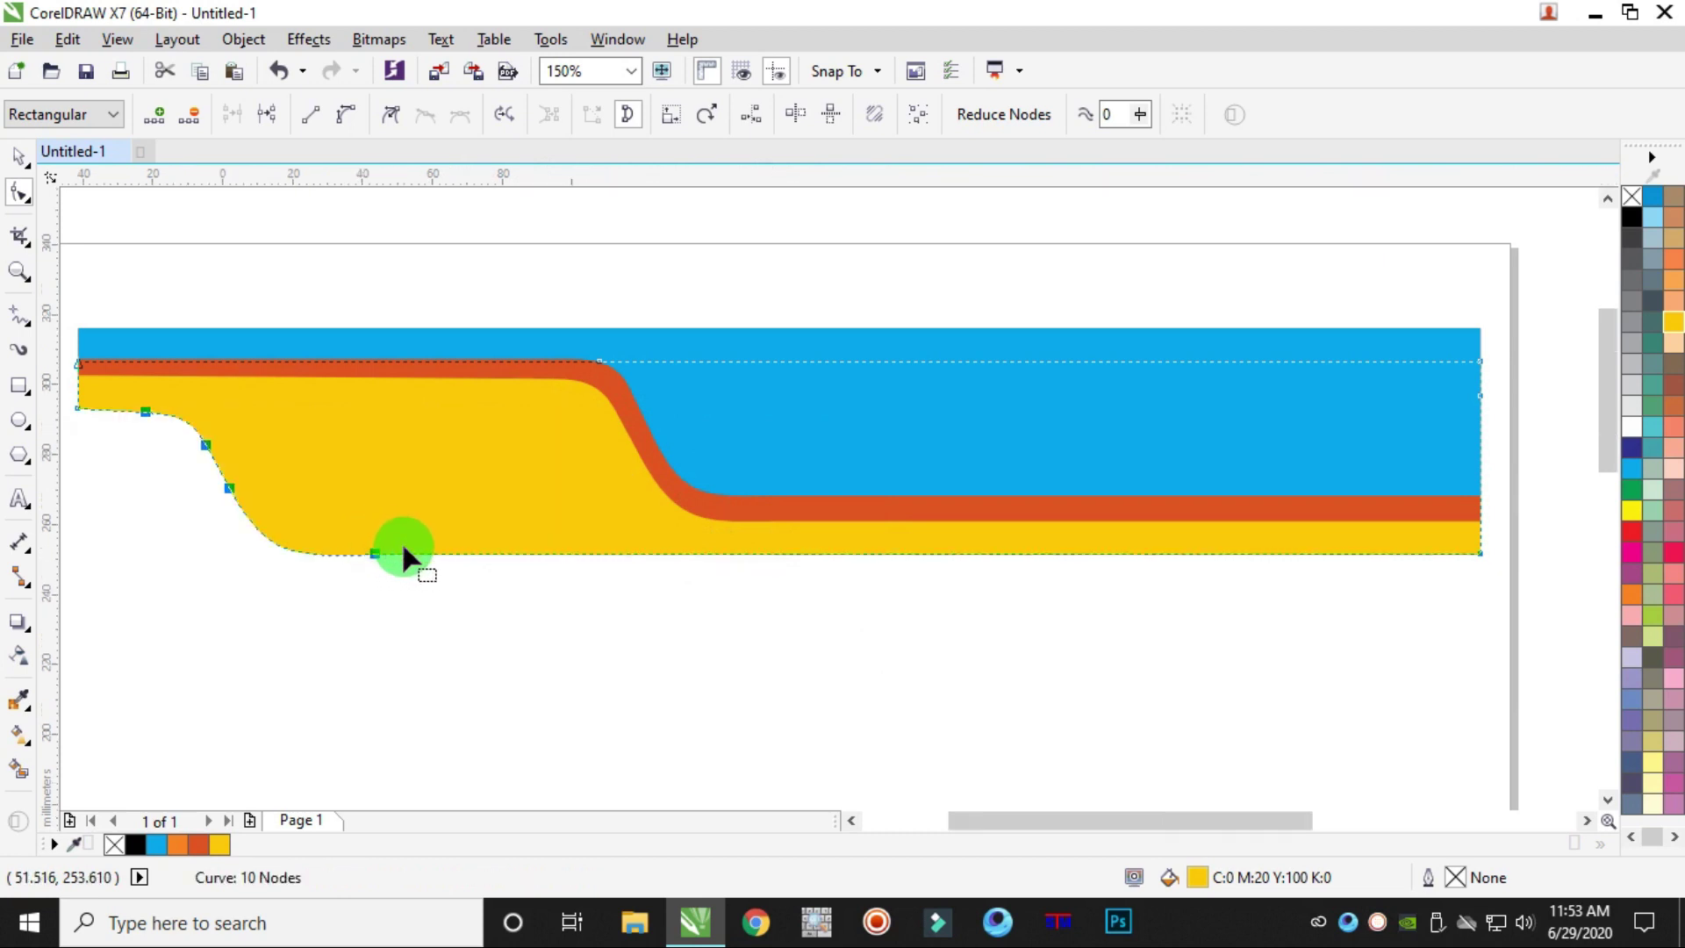
# - Move the four selected S-curve nodes of the yellow shape about 9 mm toward the page's right edge and deselect the shape
pyautogui.scroll(-3, 382, 545)
pyautogui.scroll(3, 384, 551)
pyautogui.moveTo(472, 558); pyautogui.dragTo(537, 558)
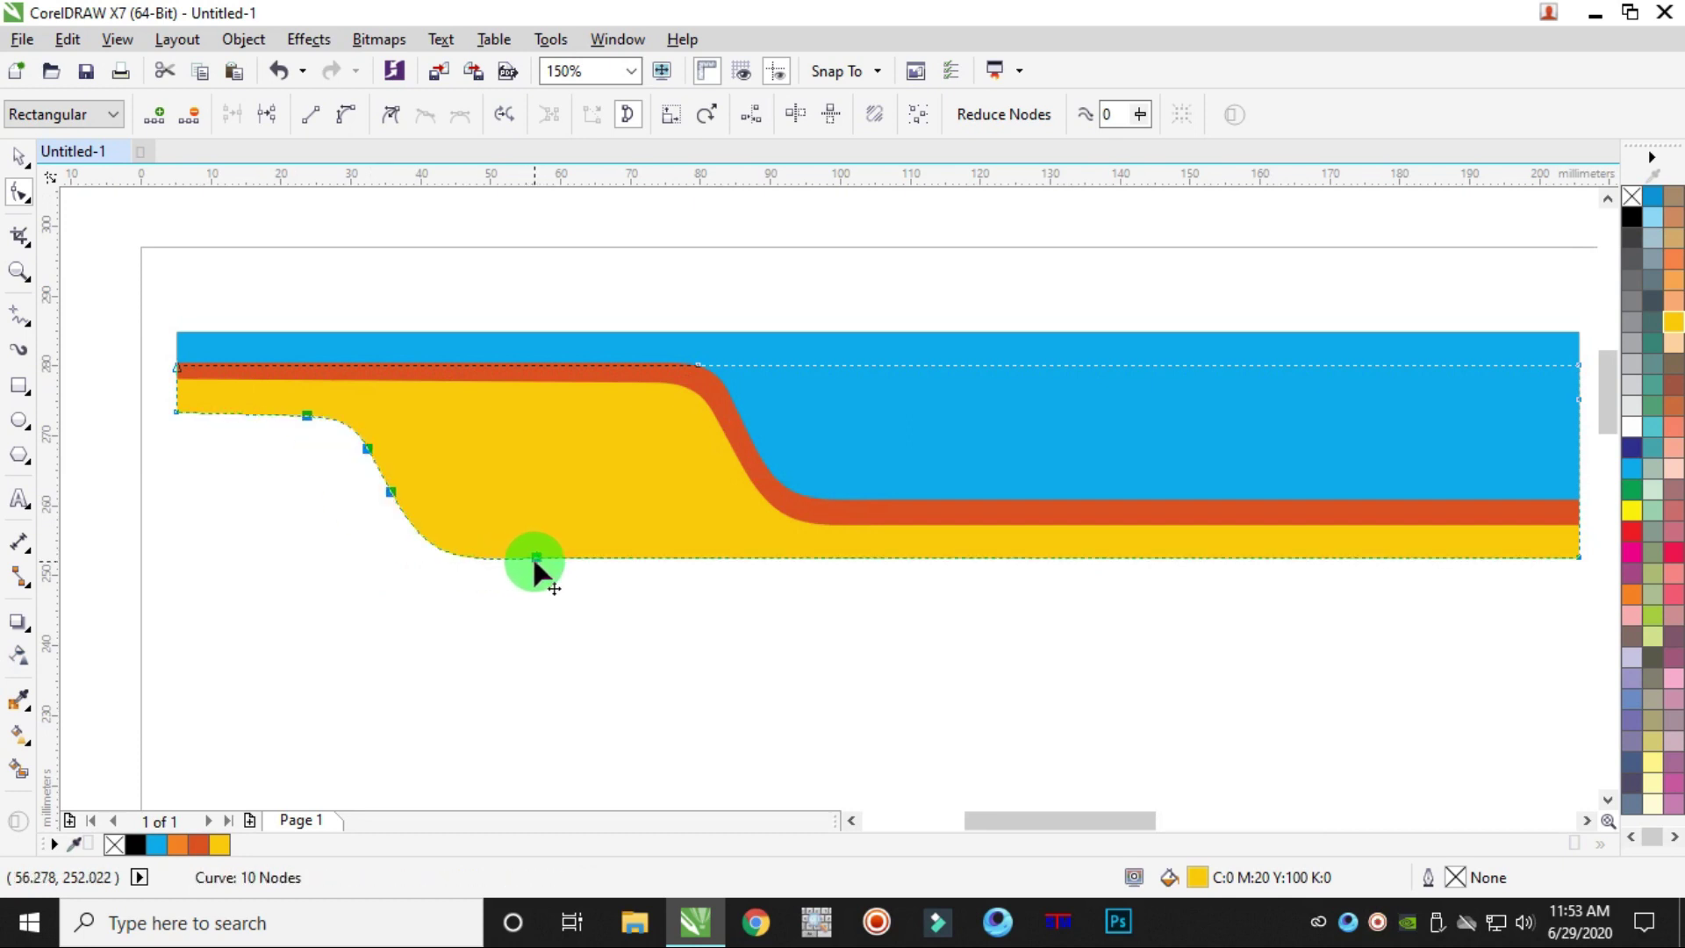
pyautogui.click(19, 156)
pyautogui.click(456, 698)
pyautogui.scroll(-3, 577, 687)
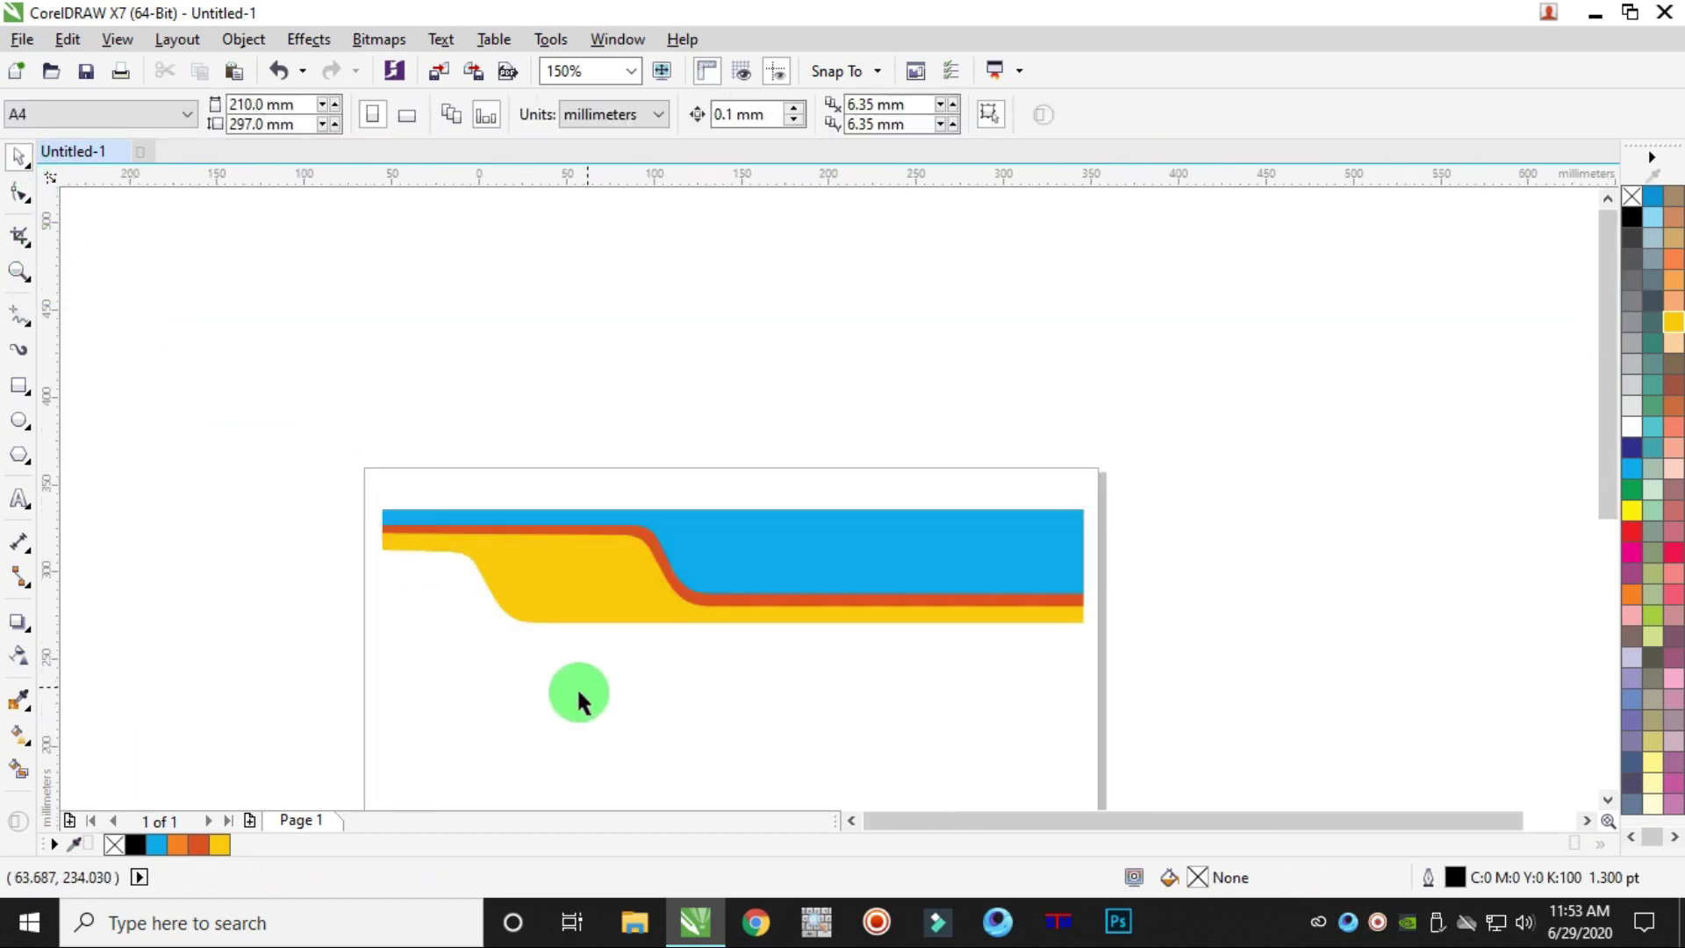
pyautogui.scroll(3, 617, 690)
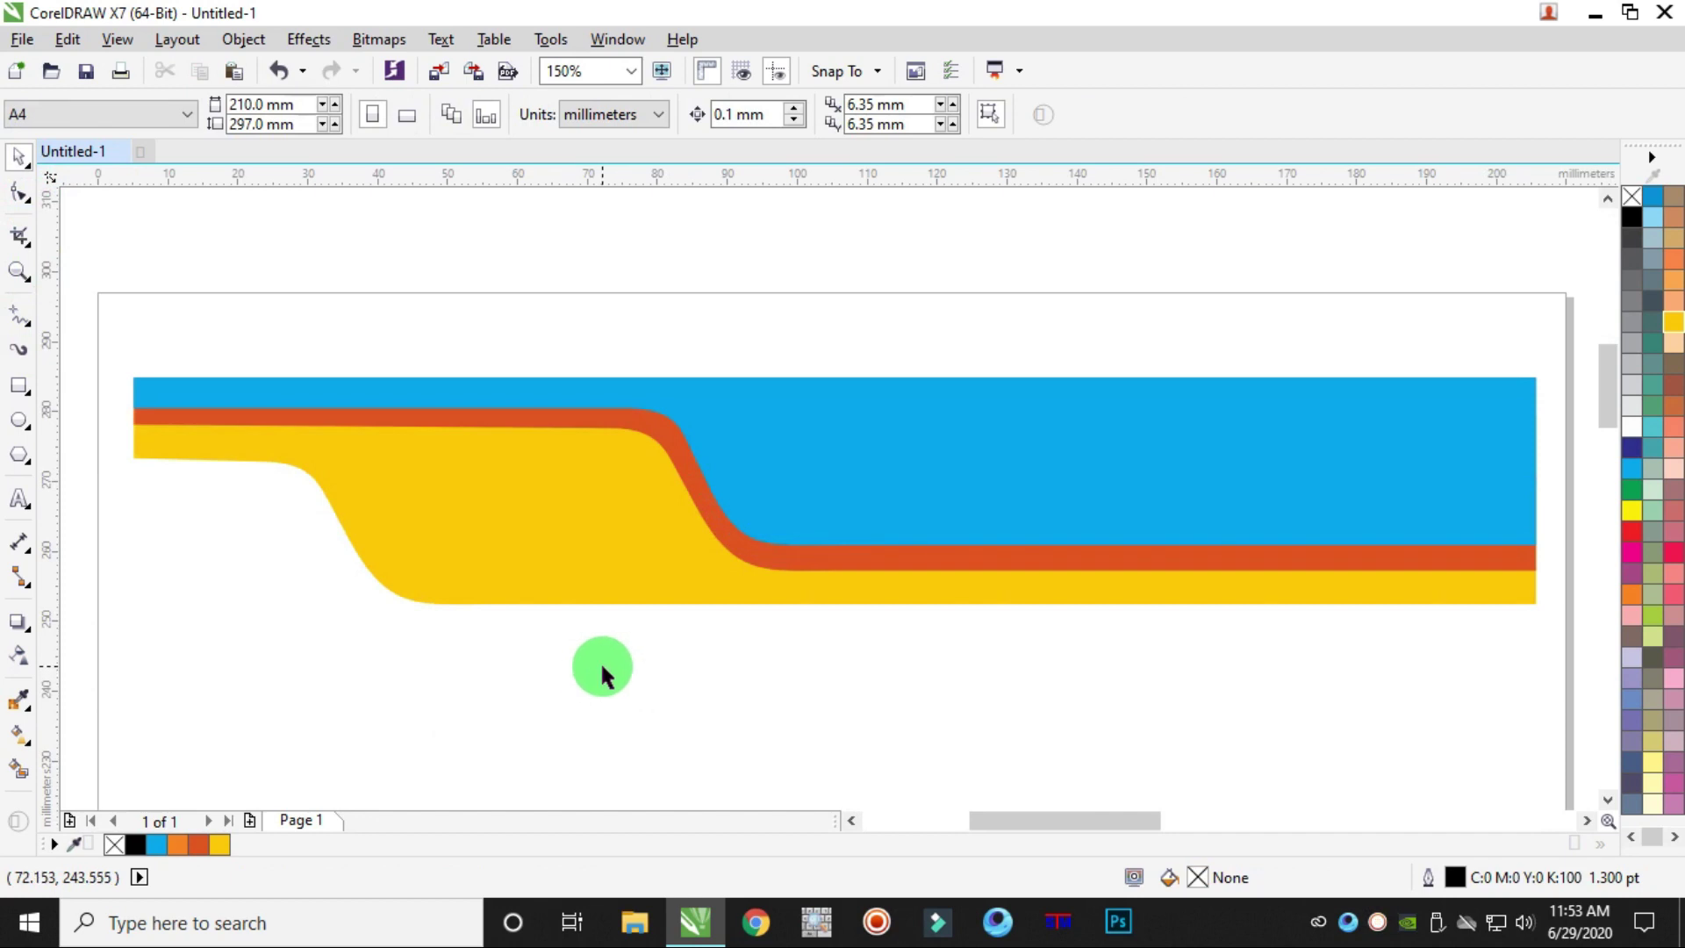
# - Give the yellow shape a linear fountain fill running horizontally across it from yellow to orange
pyautogui.click(507, 559)
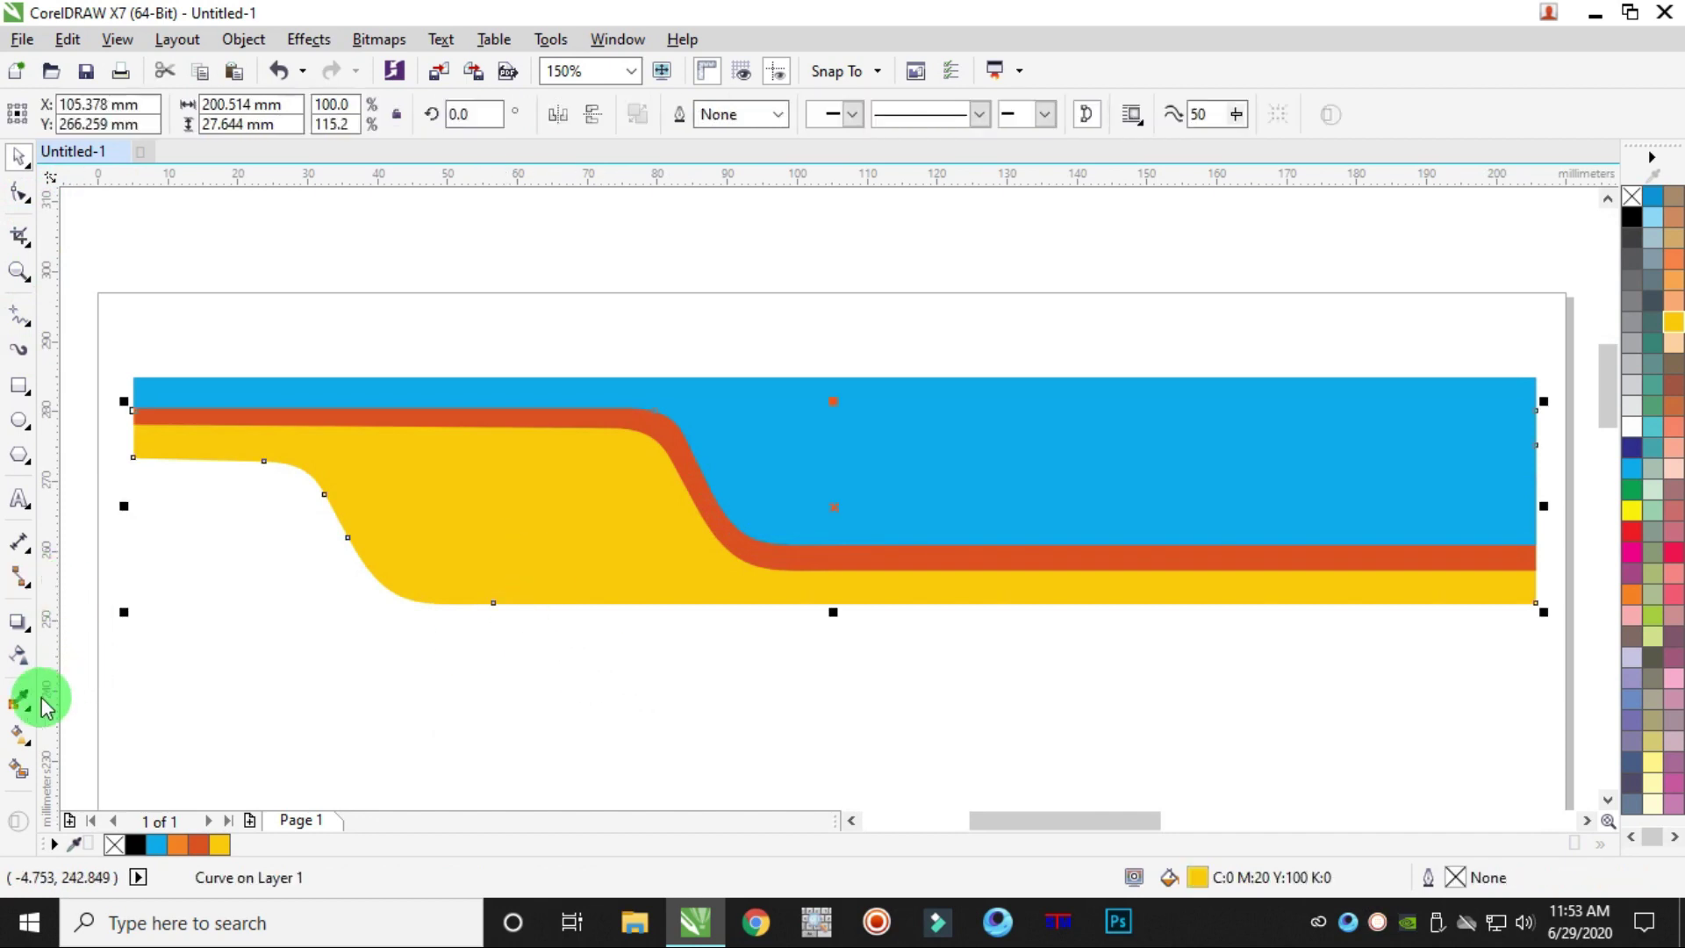
pyautogui.click(18, 733)
pyautogui.moveTo(282, 532); pyautogui.dragTo(1518, 540)
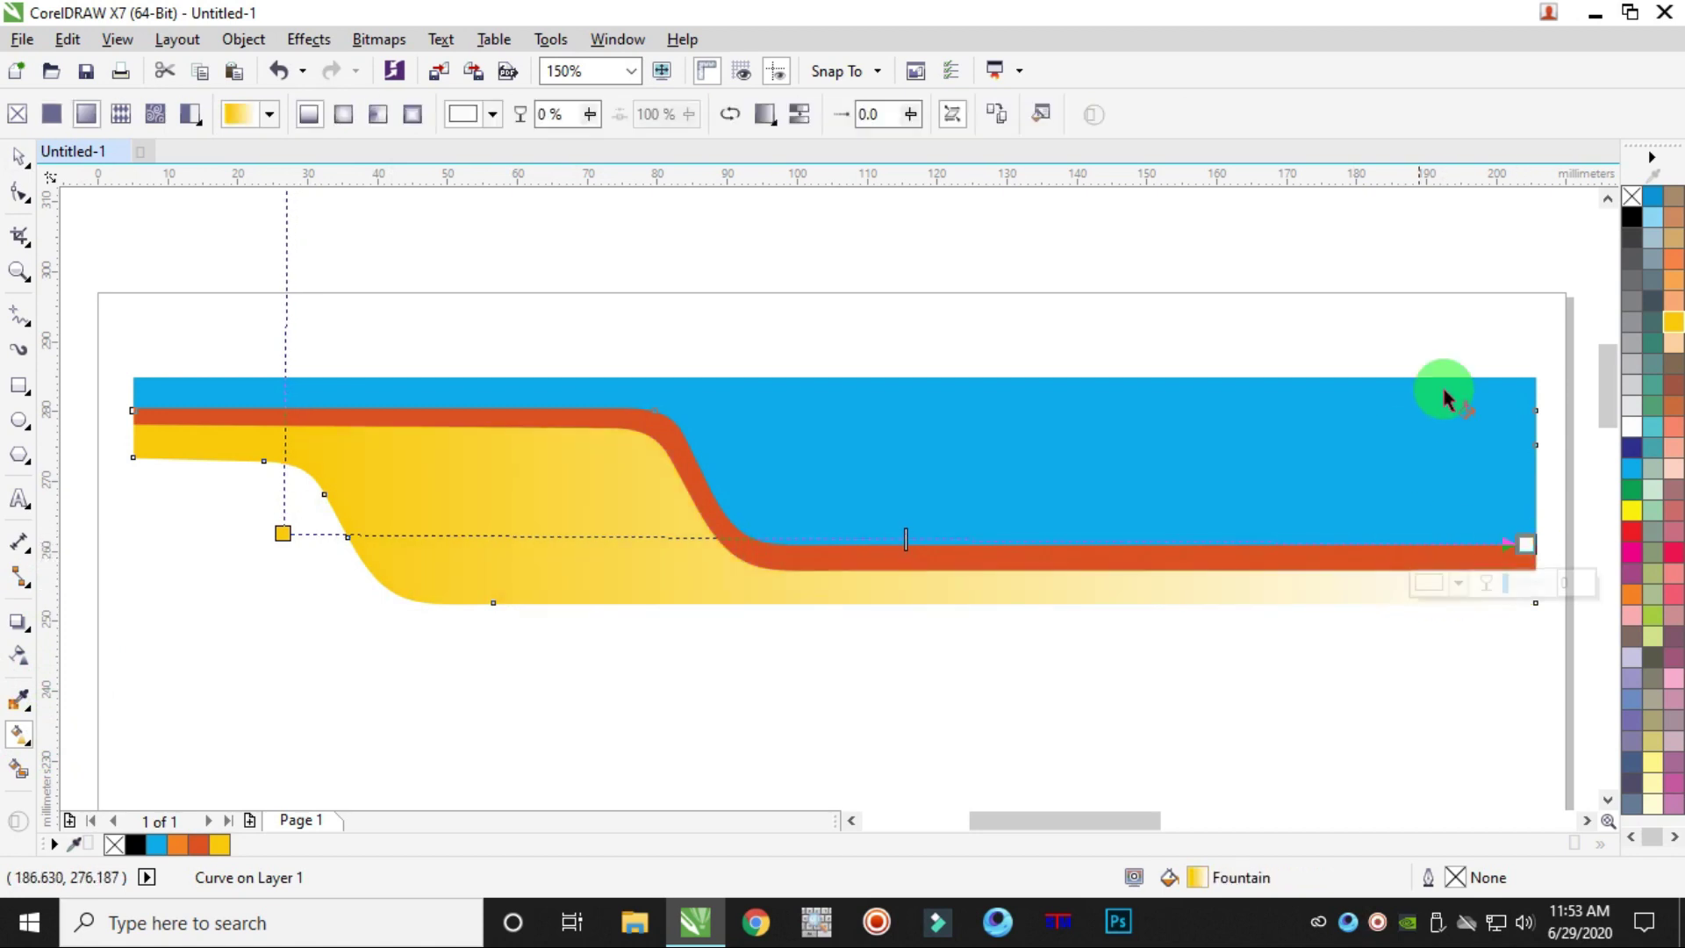
pyautogui.click(1633, 597)
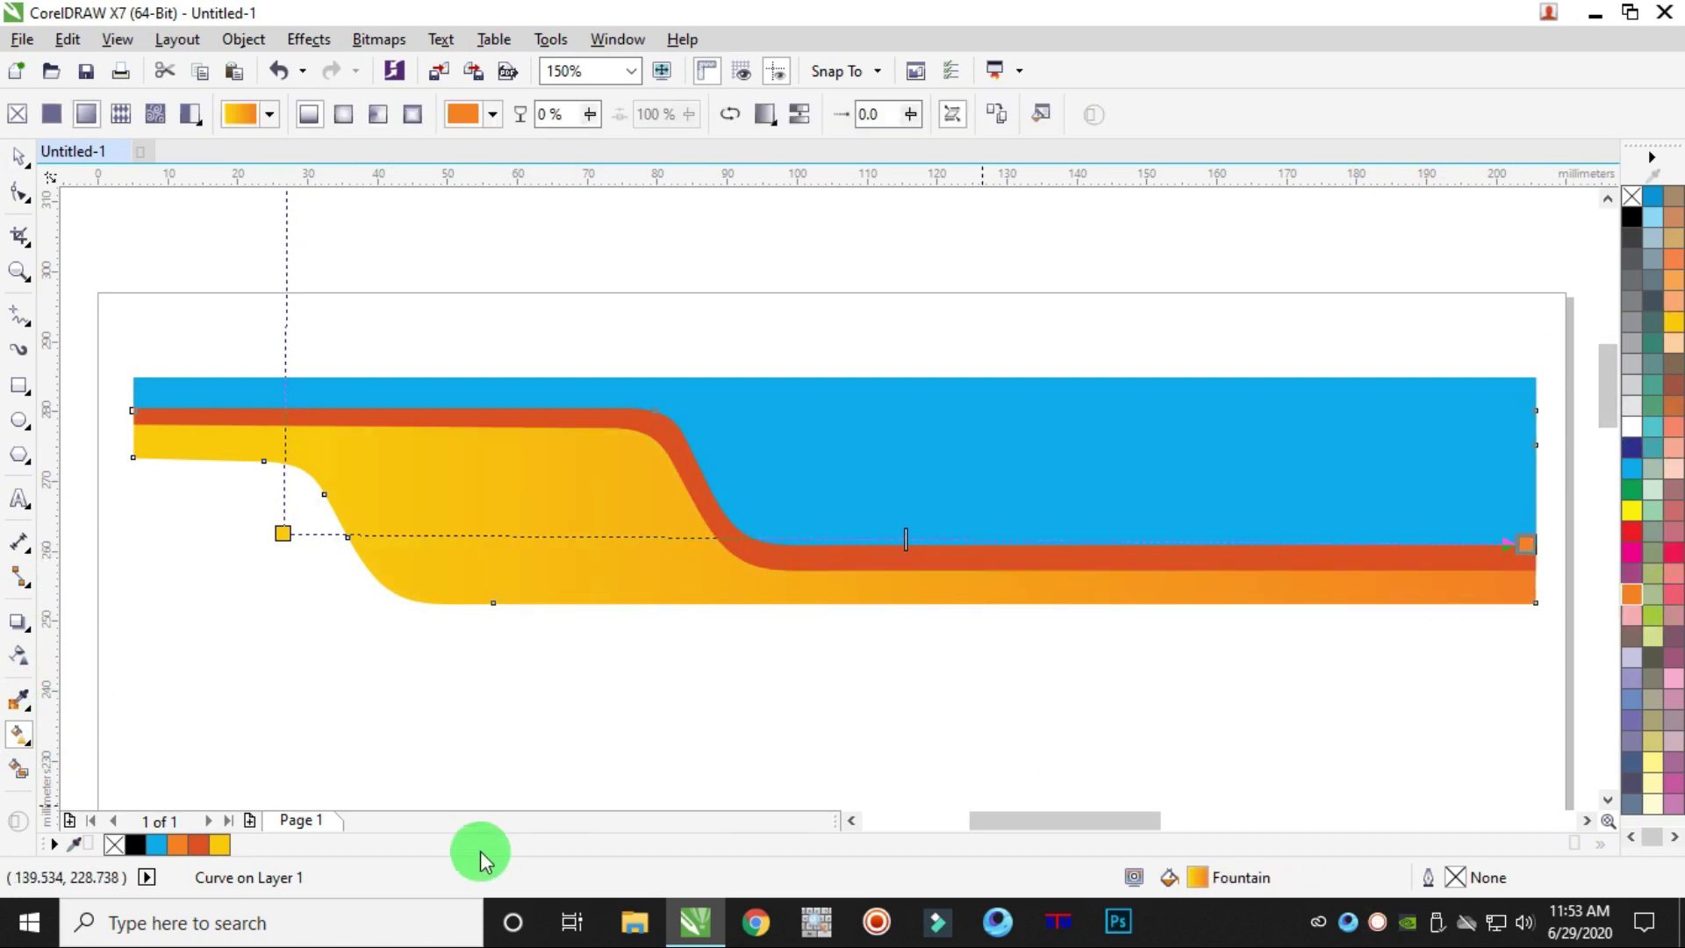
# - Change the fountain fill to elliptical, with yellow as the centre colour and orange as the outer colour
pyautogui.click(343, 114)
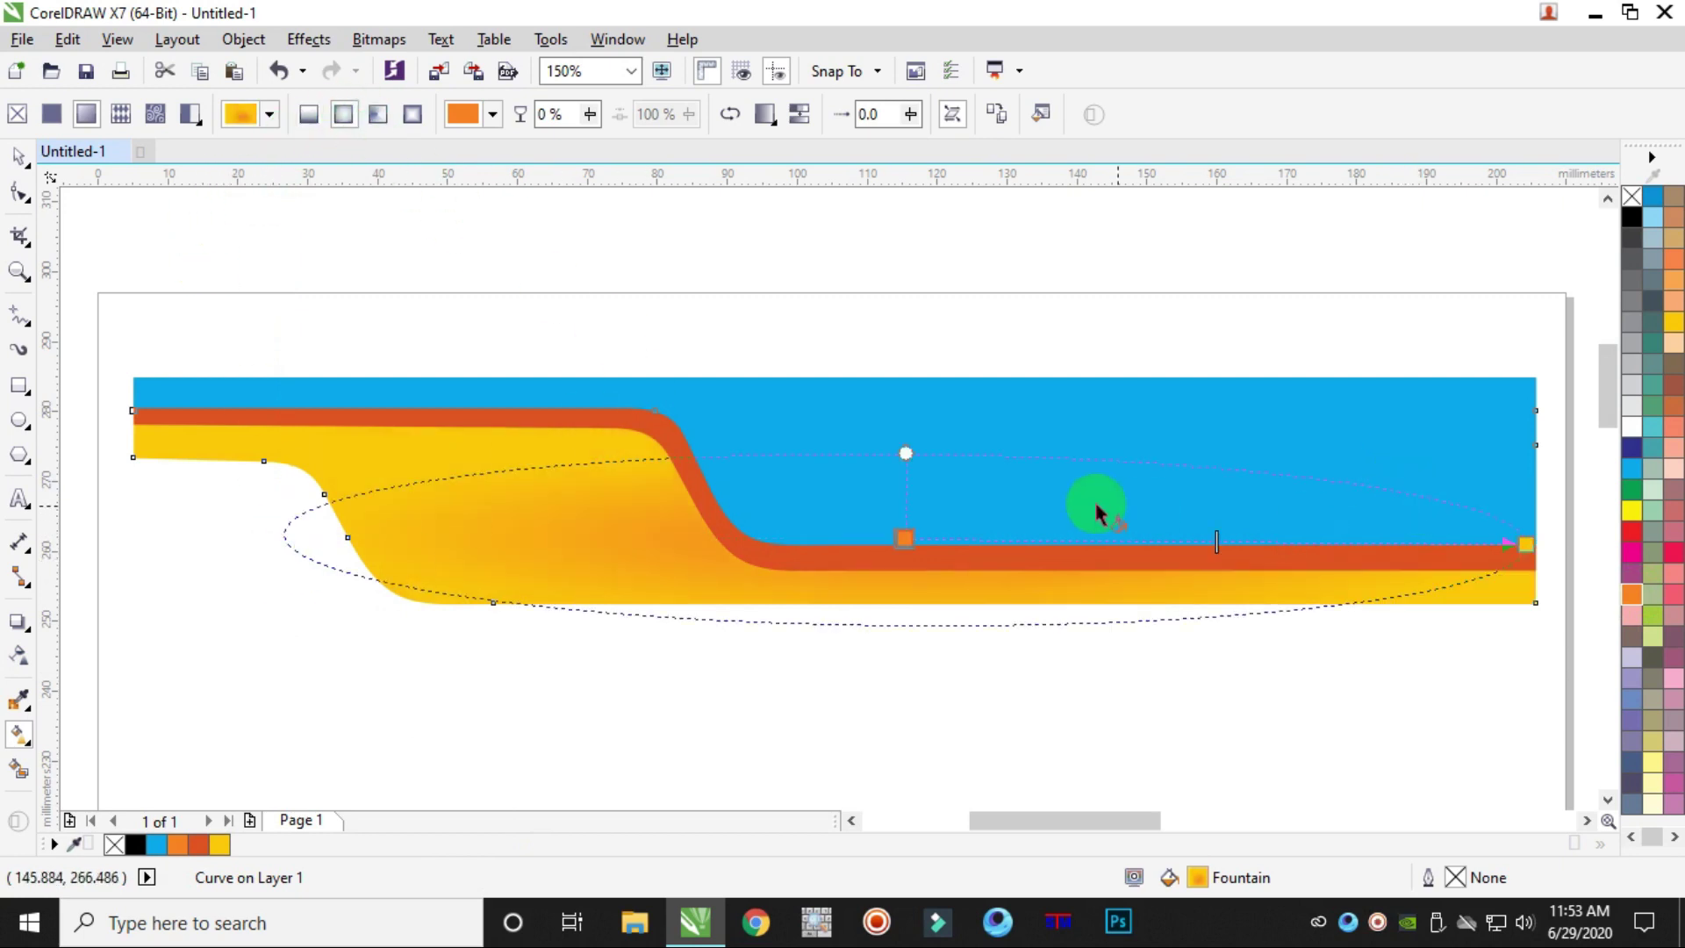
pyautogui.moveTo(904, 537); pyautogui.dragTo(902, 579)
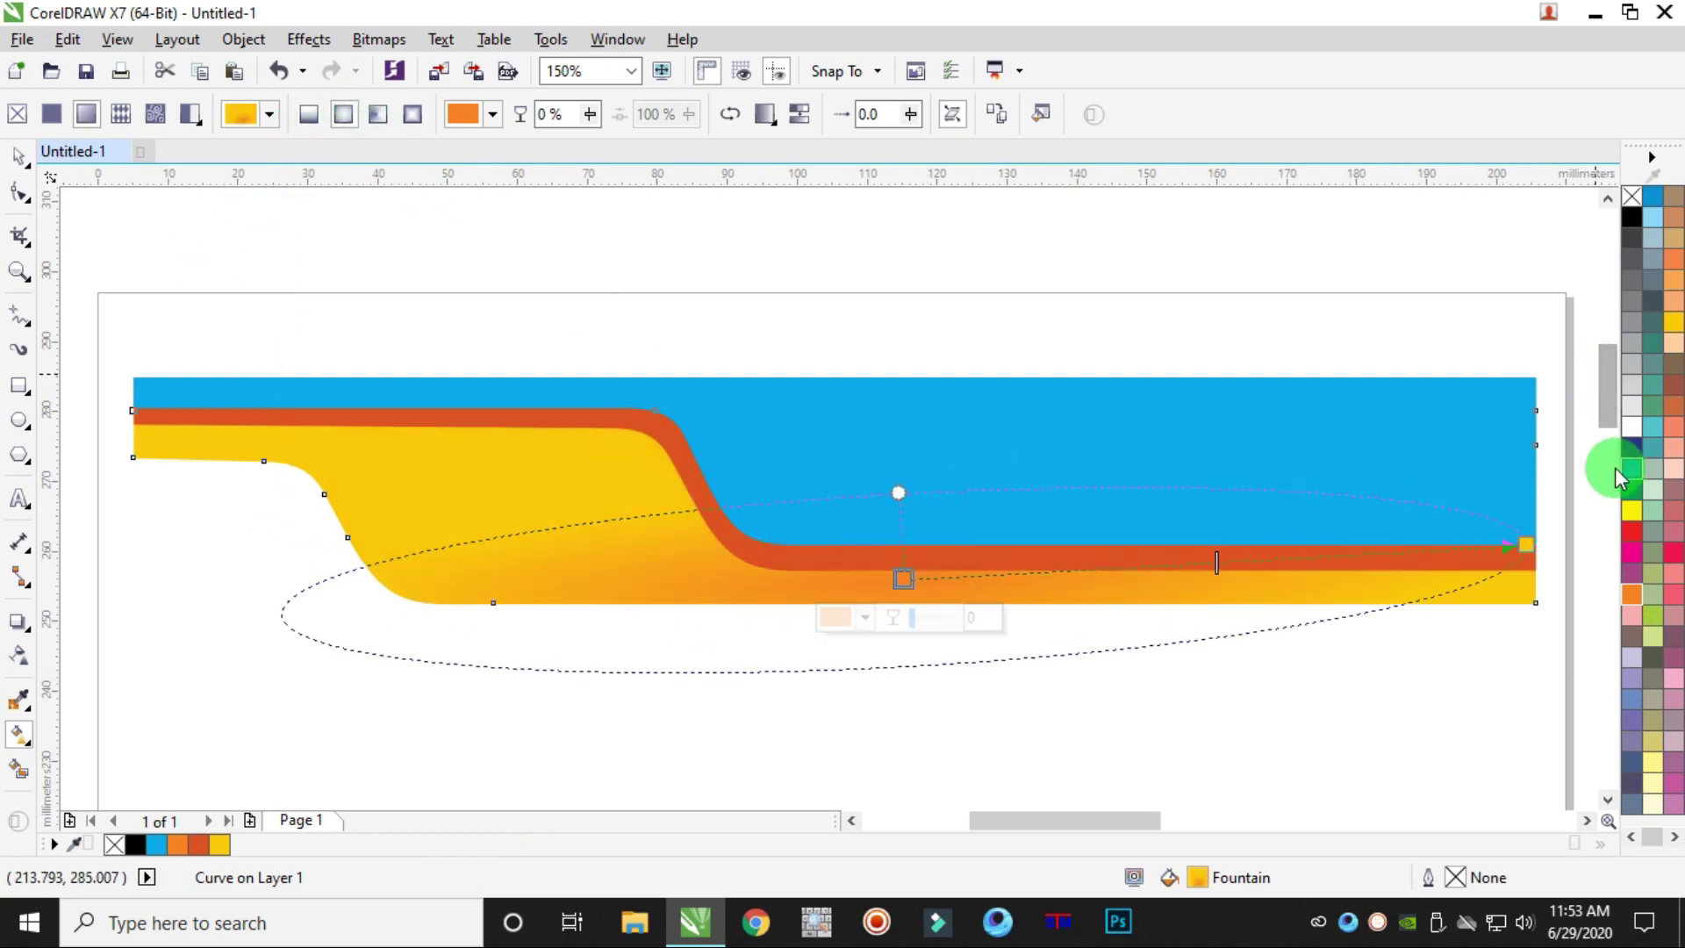
pyautogui.click(1526, 544)
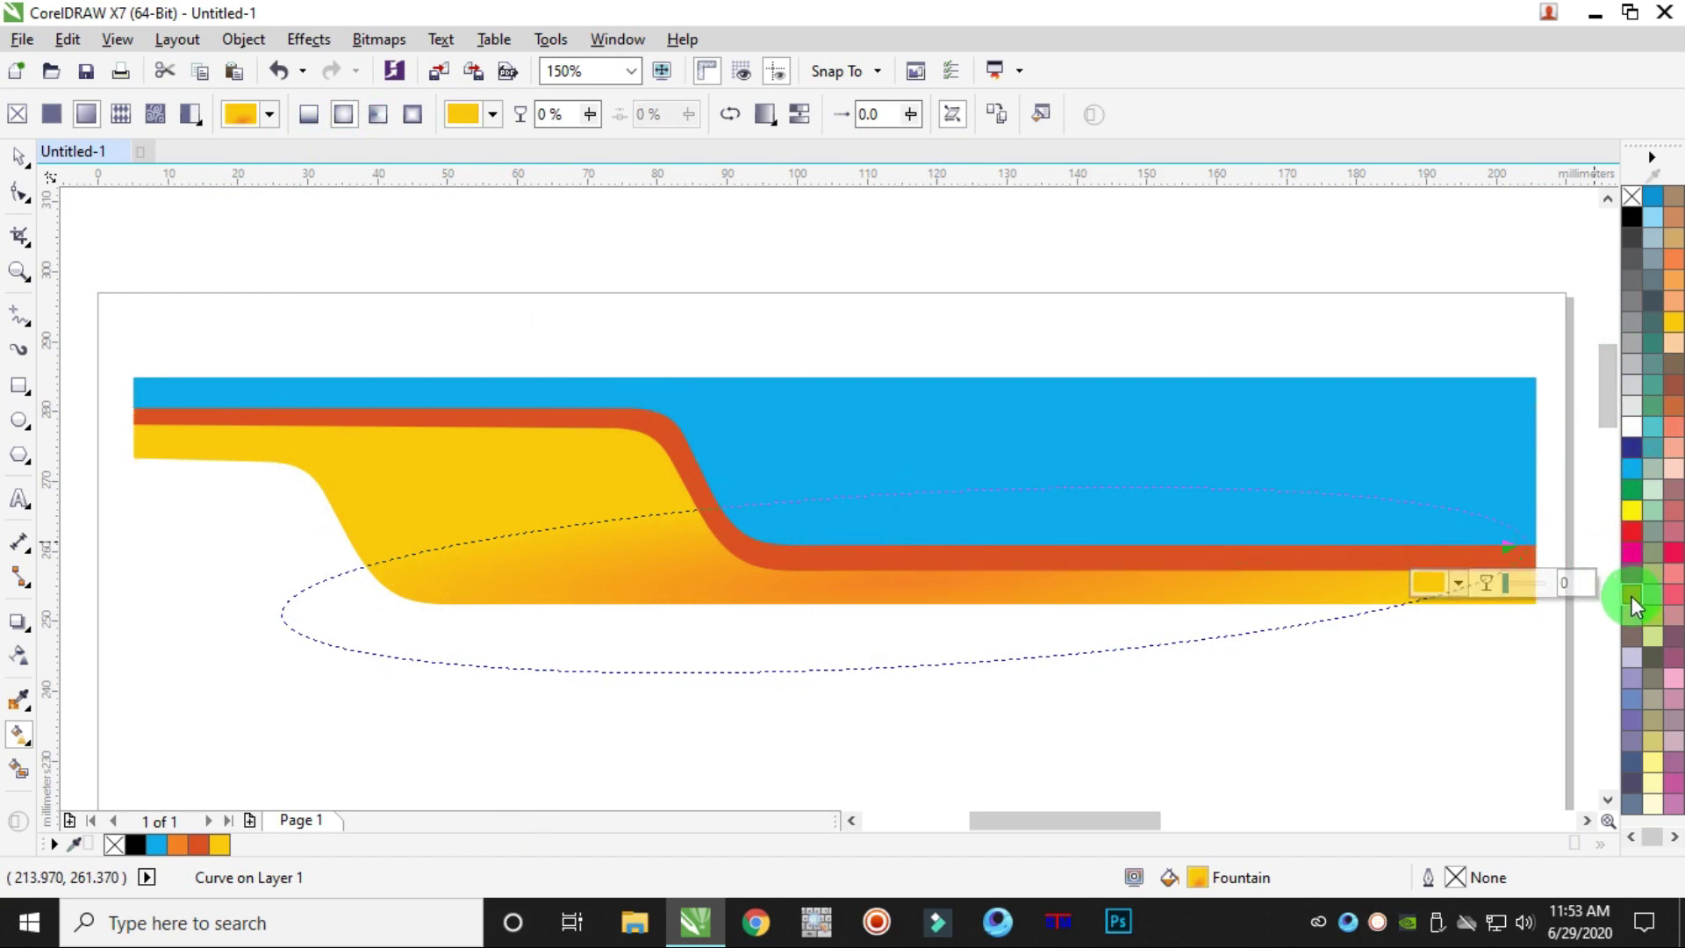
pyautogui.click(1632, 597)
pyautogui.click(903, 579)
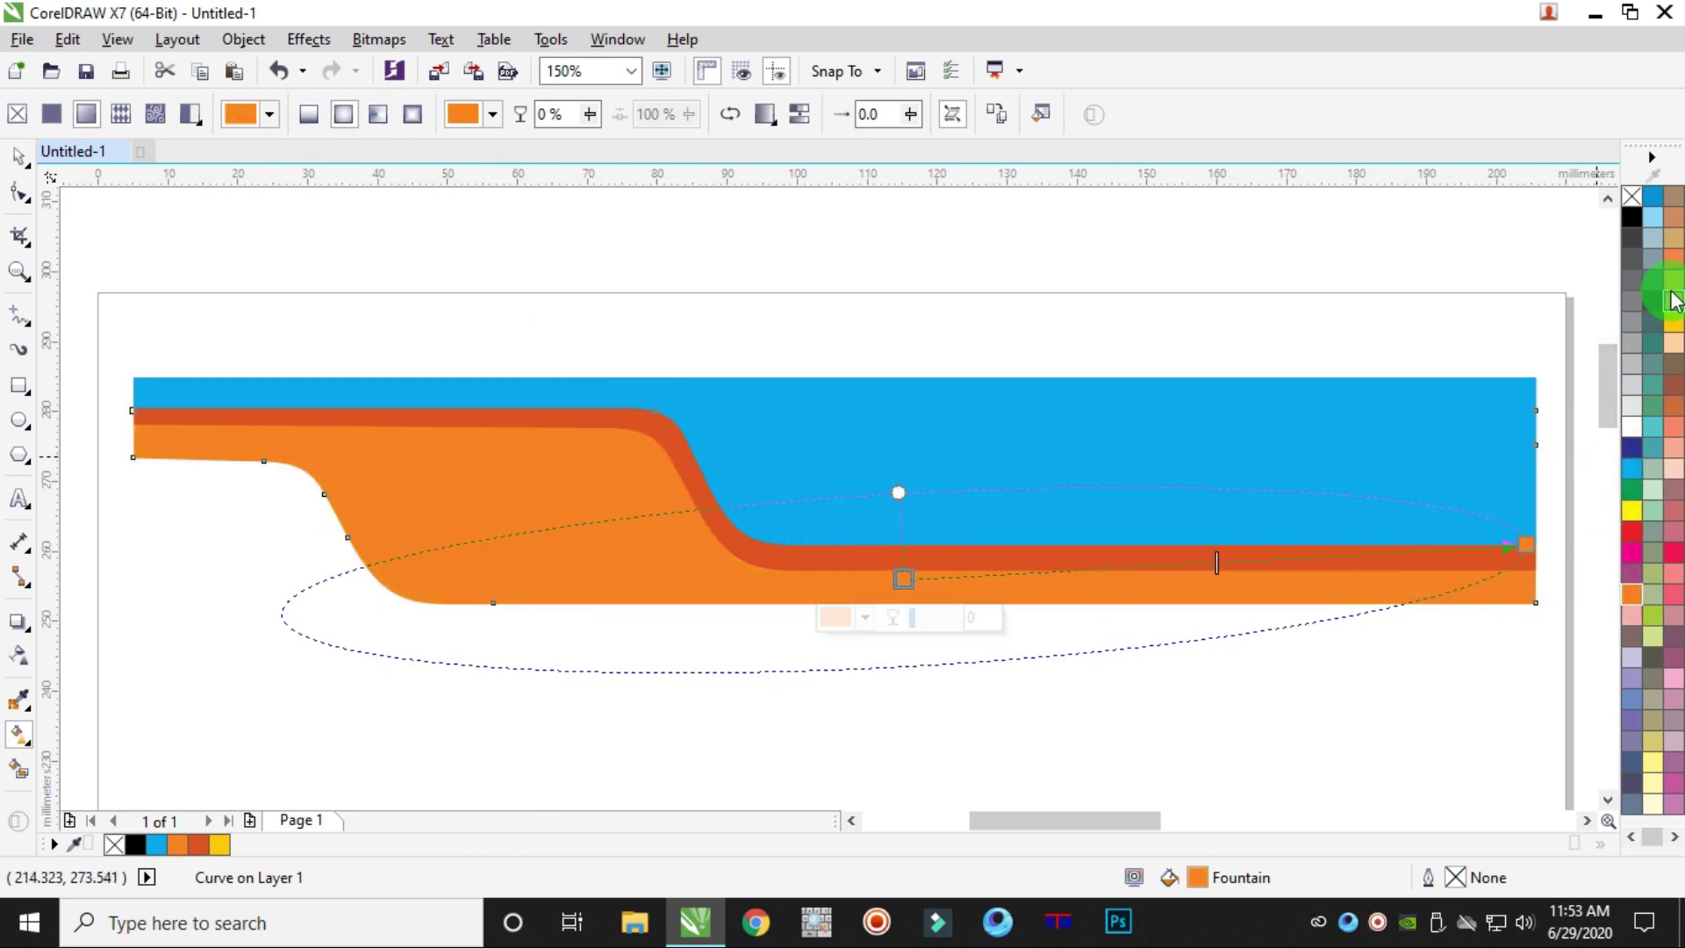
pyautogui.click(1673, 321)
# - Recentre the elliptical fountain fill slightly toward the upper left and reshape its ellipse to be taller and narrower
pyautogui.moveTo(923, 593); pyautogui.dragTo(888, 554)
pyautogui.moveTo(872, 456); pyautogui.dragTo(878, 414)
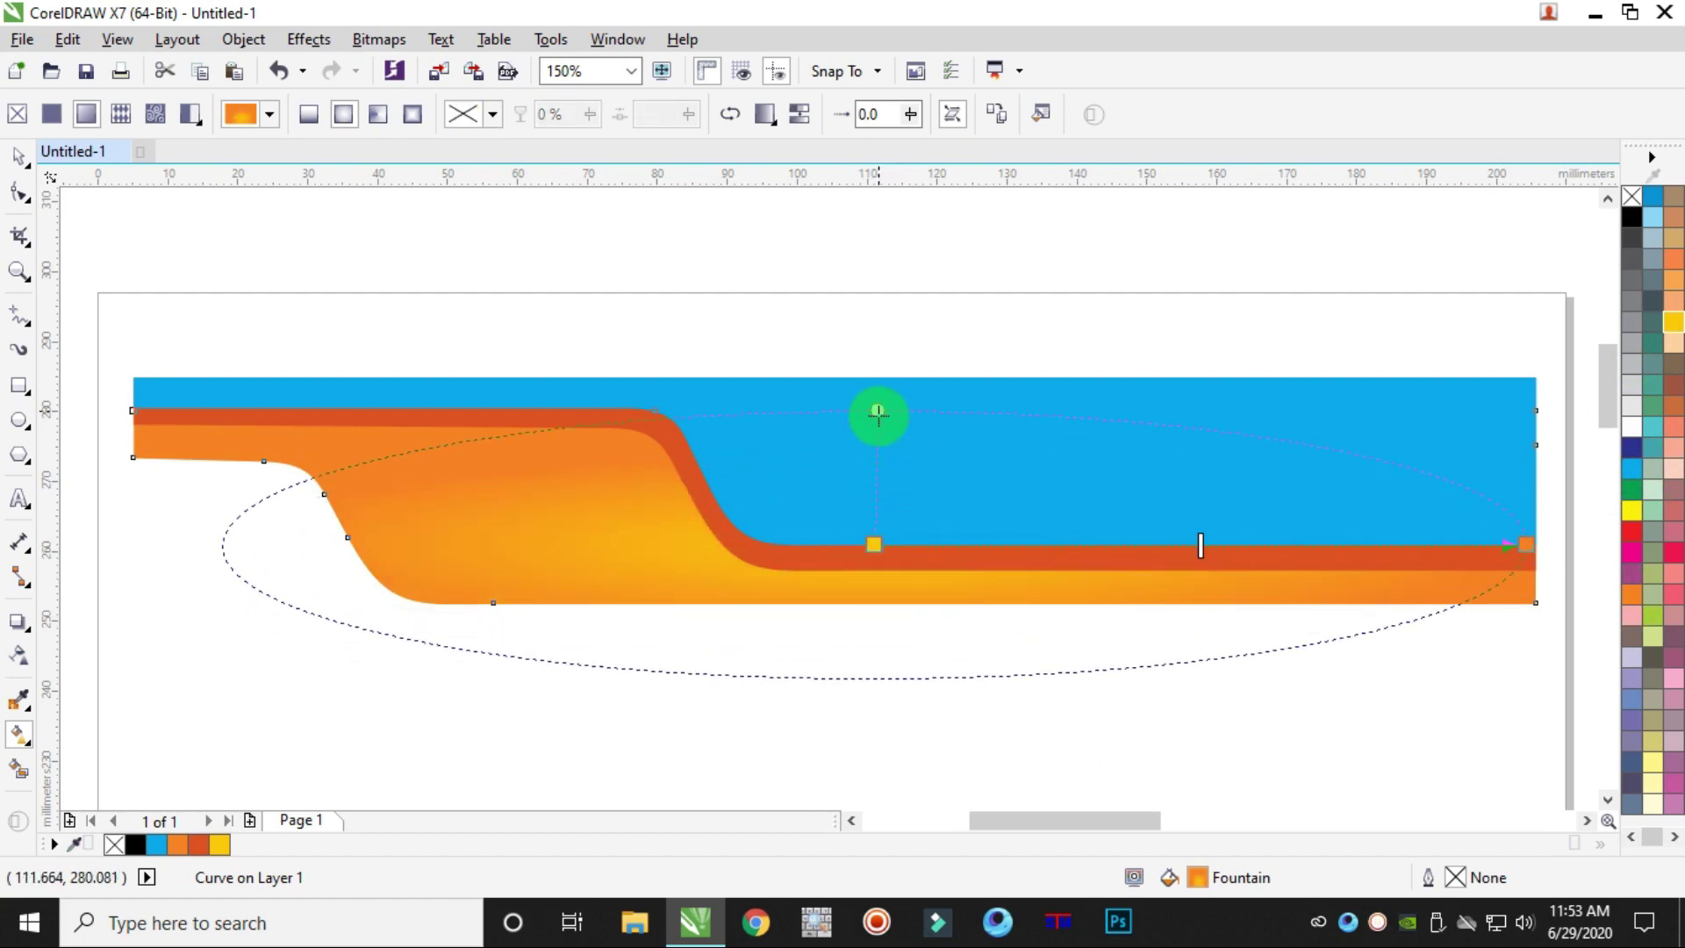
pyautogui.moveTo(1526, 543); pyautogui.dragTo(1432, 571)
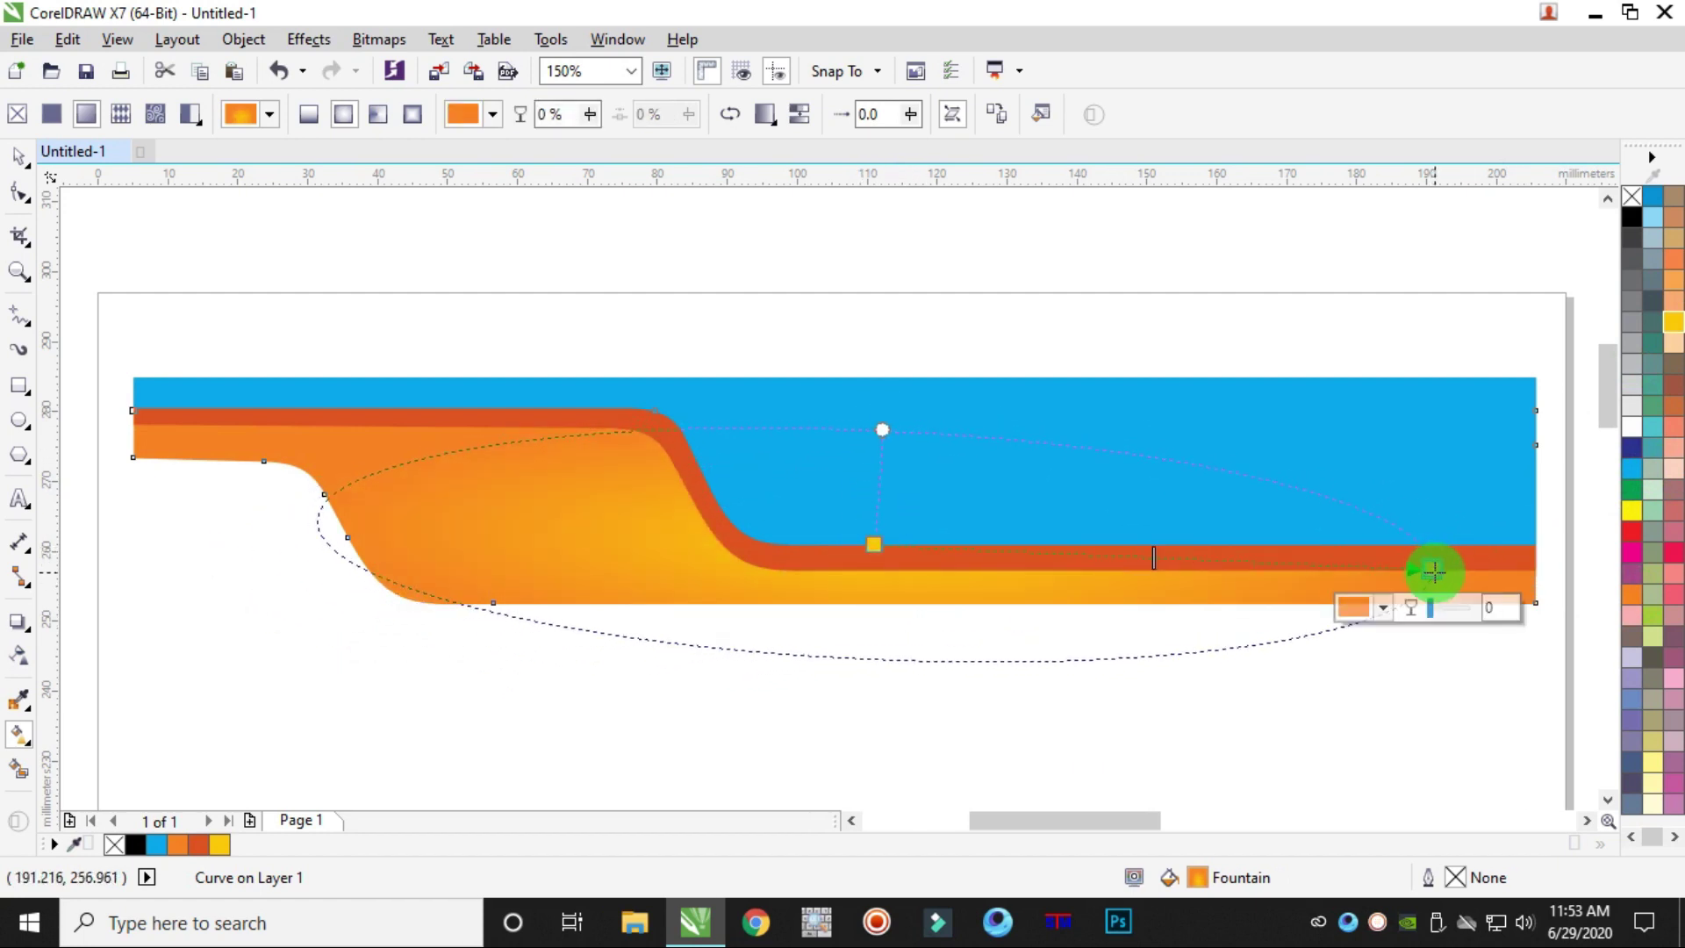
# - Darken the outer colour of the elliptical fountain fill by setting its magenta to 80
pyautogui.click(1383, 607)
pyautogui.click(1590, 460)
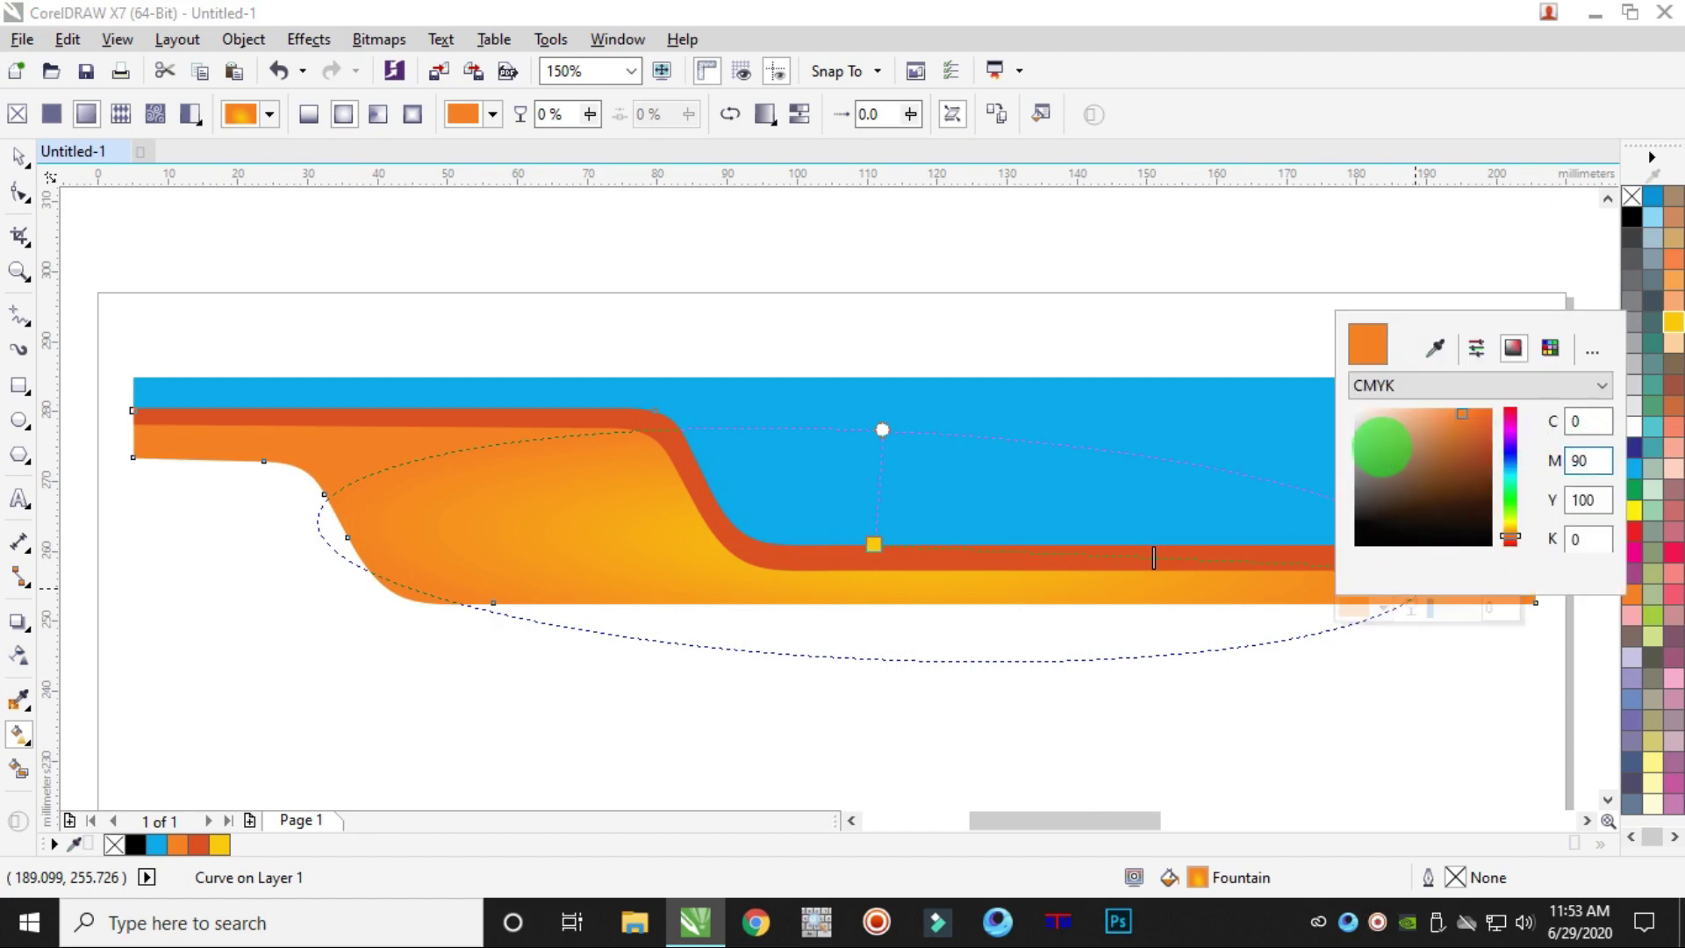
pyautogui.write('80')
pyautogui.press('Tab')
pyautogui.press('Tab')
# - Shift the elliptical fill's centre toward the stripe's bend, enlarge its ellipse beyond the shape, and select the dark orange stripe
pyautogui.moveTo(877, 557); pyautogui.dragTo(786, 530)
pyautogui.moveTo(801, 414); pyautogui.dragTo(775, 275)
pyautogui.click(1492, 560)
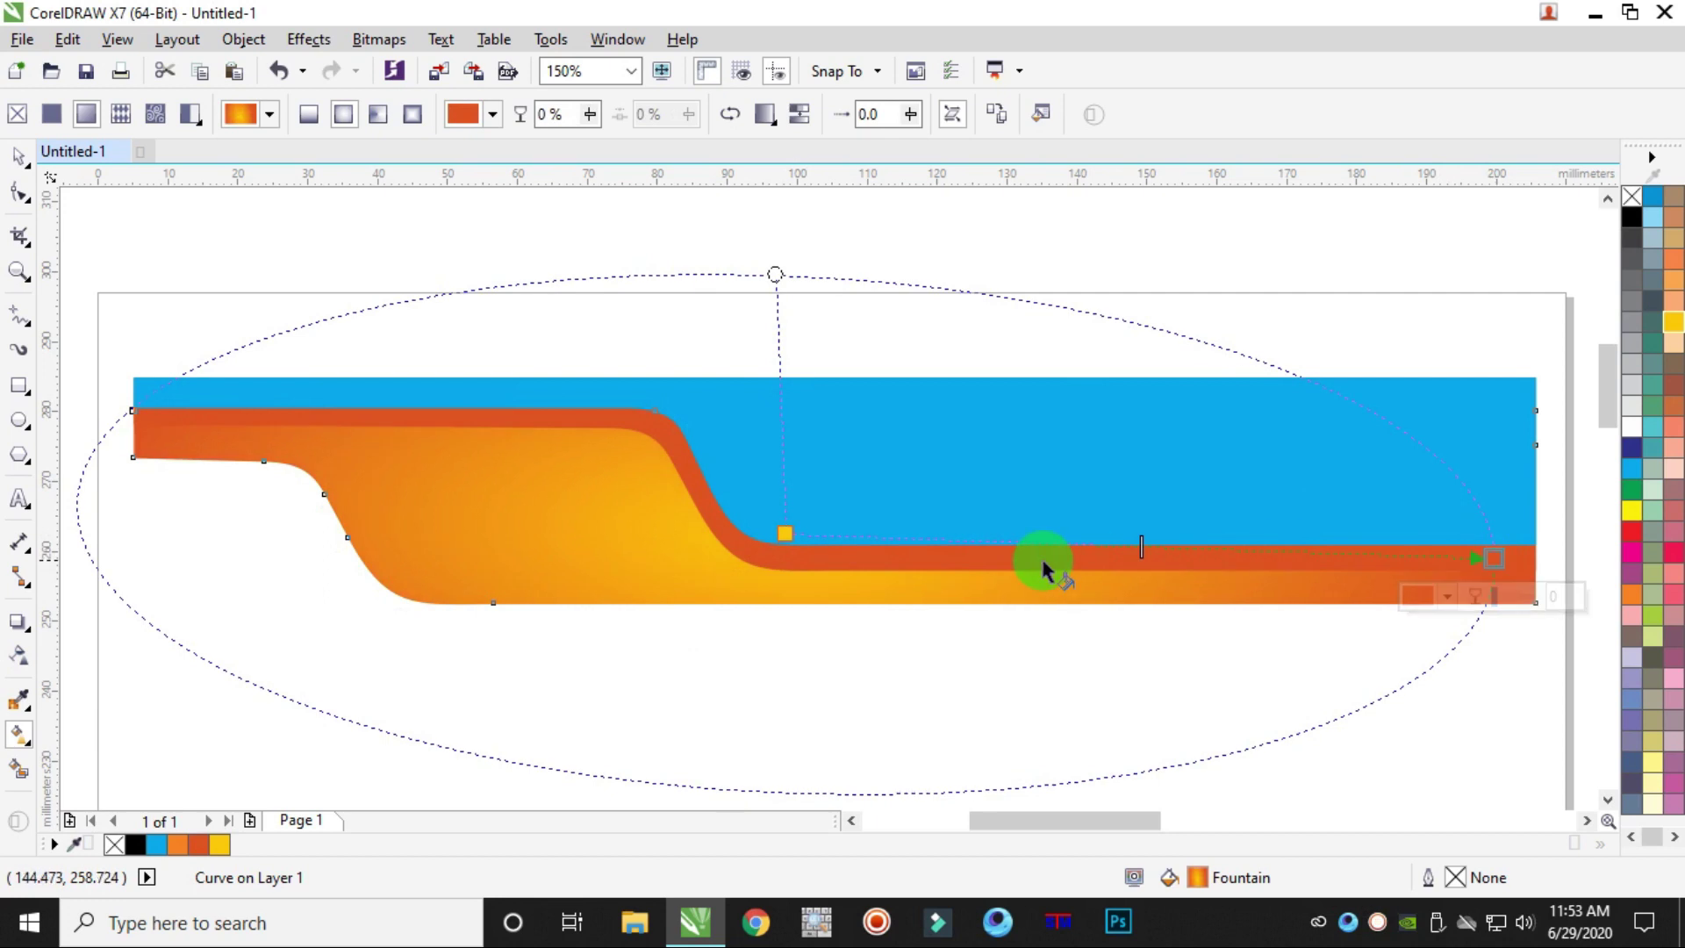
pyautogui.click(19, 157)
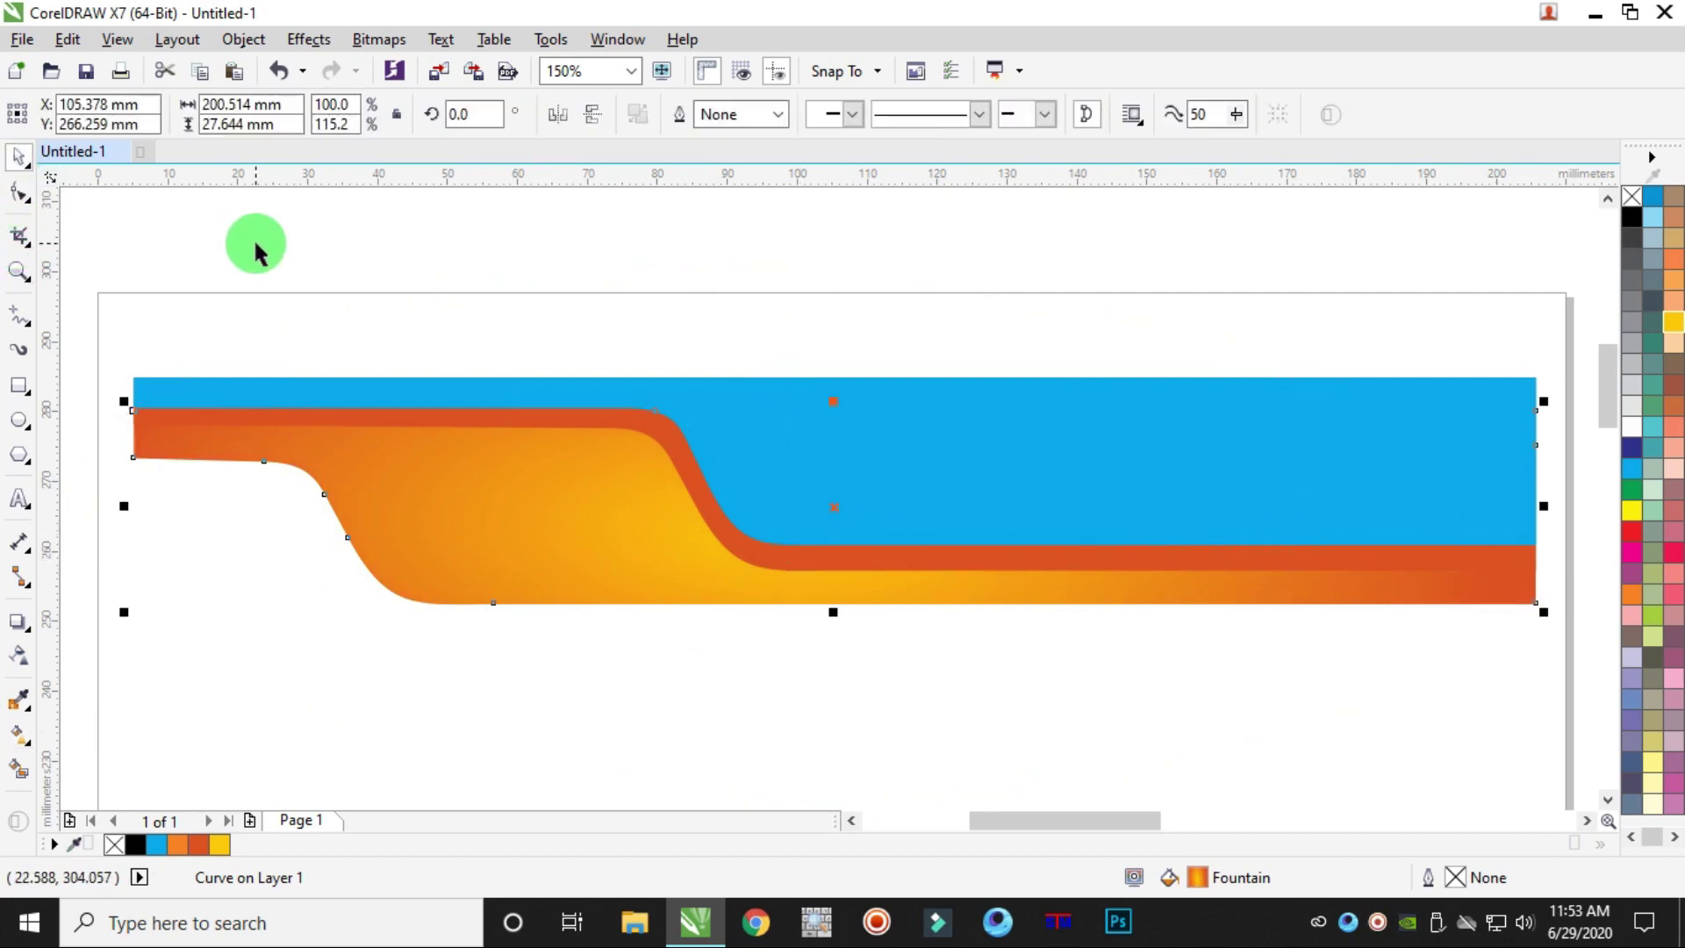
pyautogui.click(255, 246)
pyautogui.scroll(-1, 492, 342)
pyautogui.scroll(1, 551, 384)
pyautogui.click(562, 382)
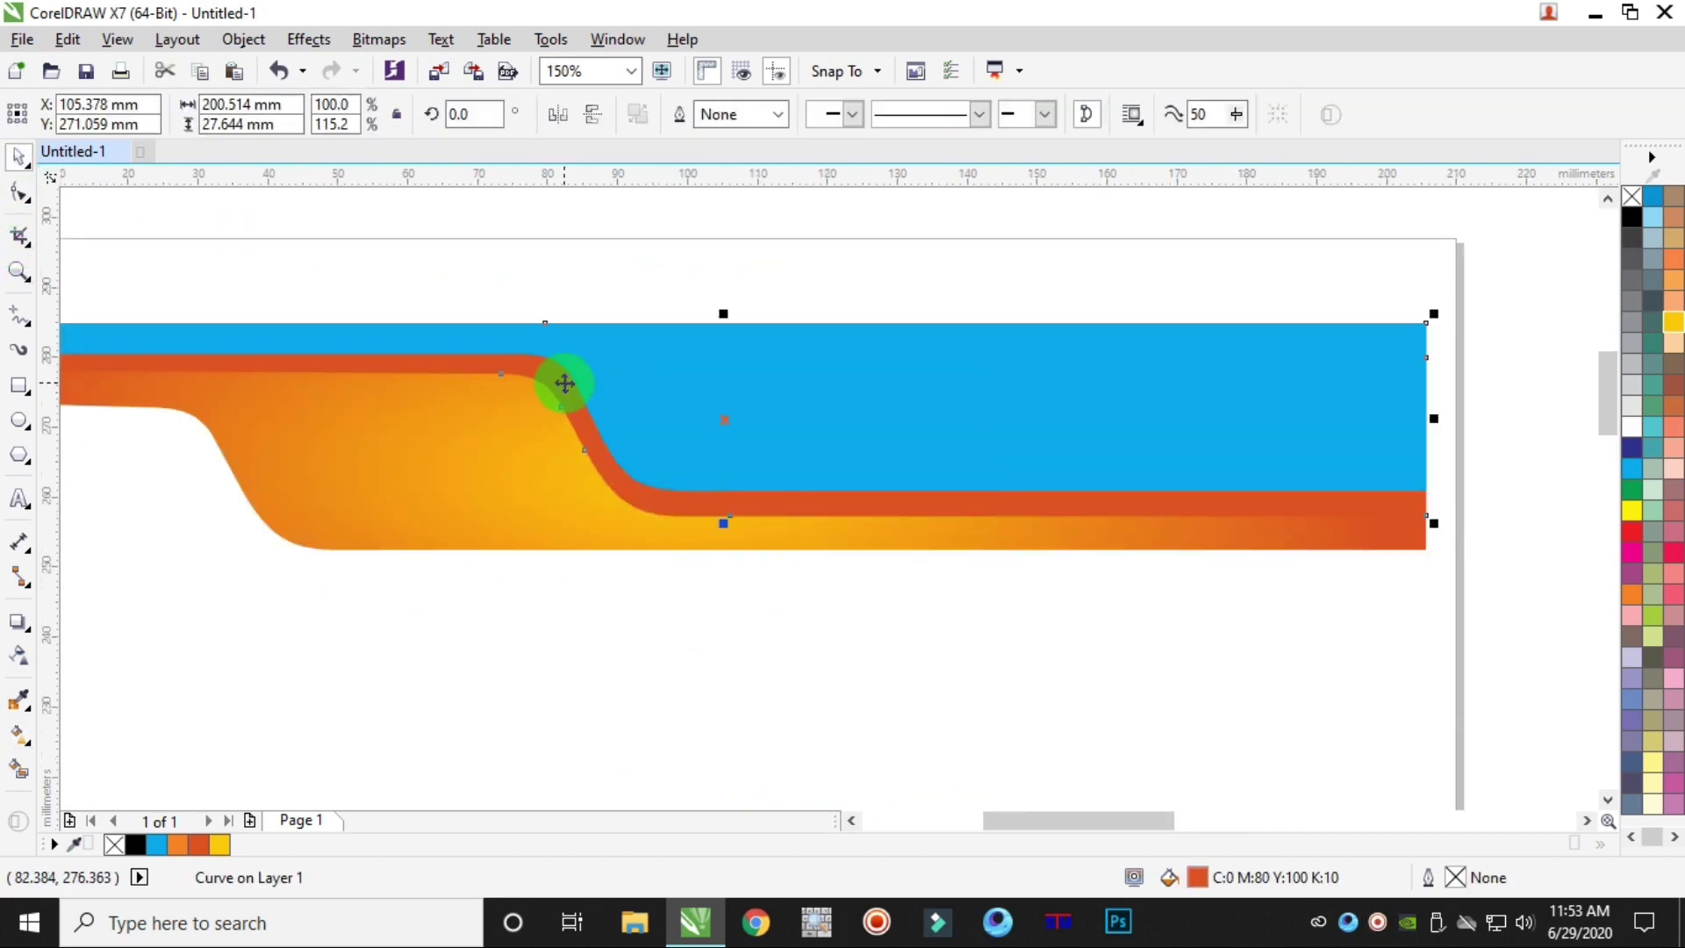
# - Try yellow (C 0, M 20, Y 100, K 0) and orange fills on the dark orange stripe, undoing each one
pyautogui.click(1673, 323)
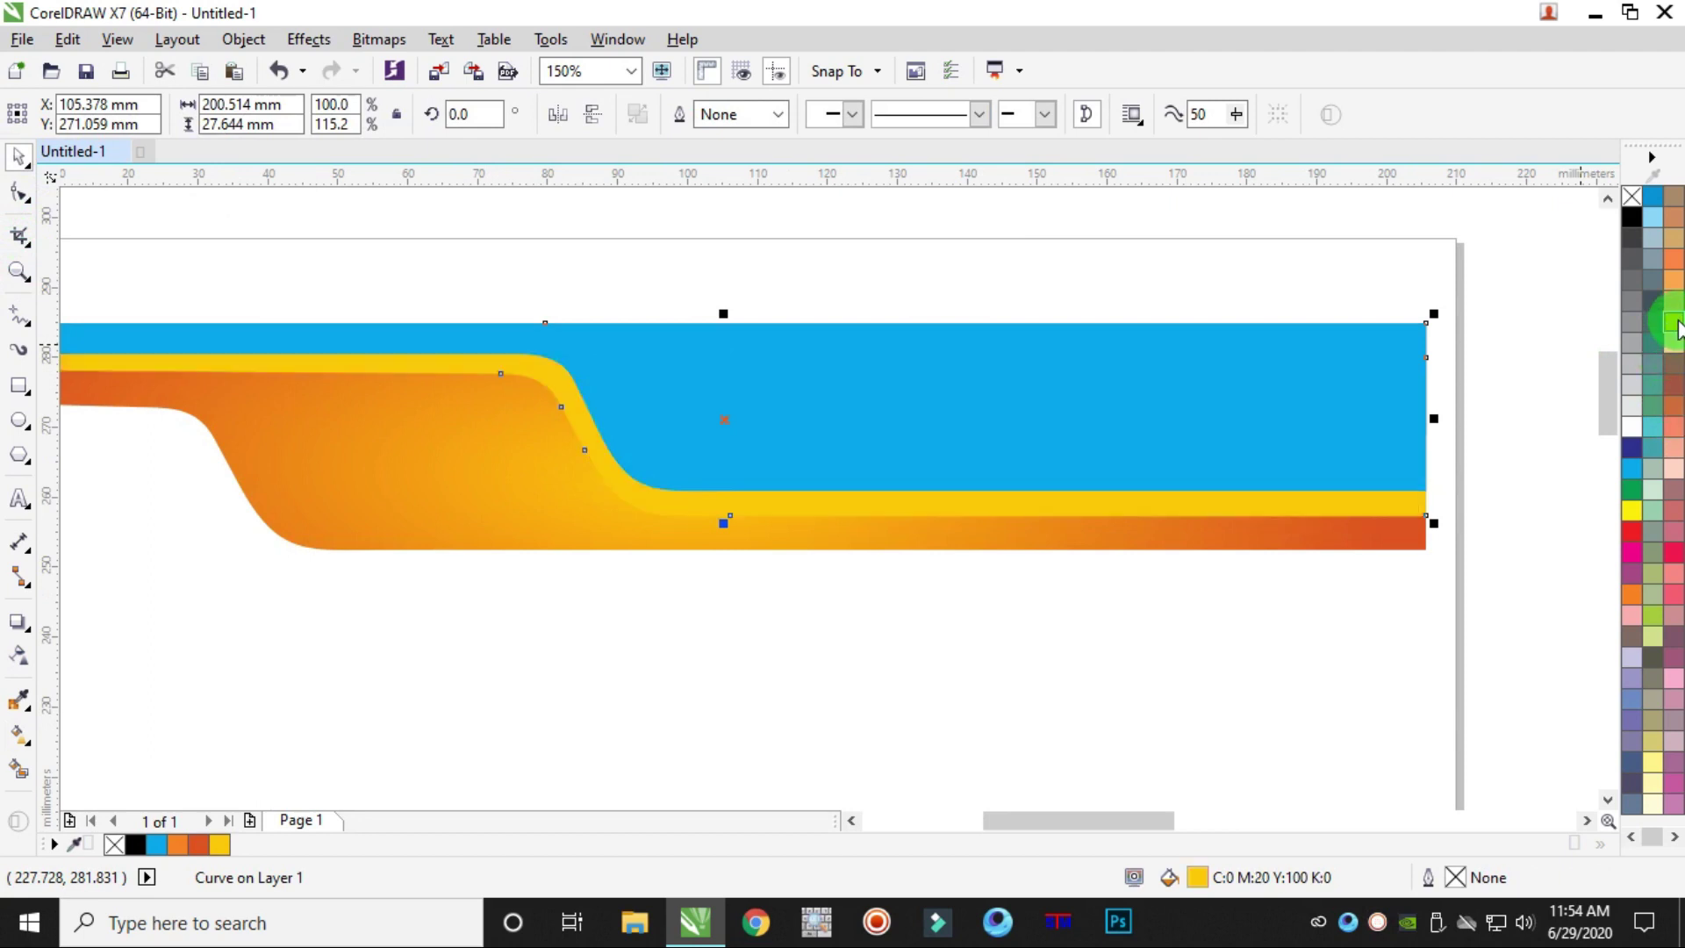
pyautogui.hotkey('ctrl', 'z')
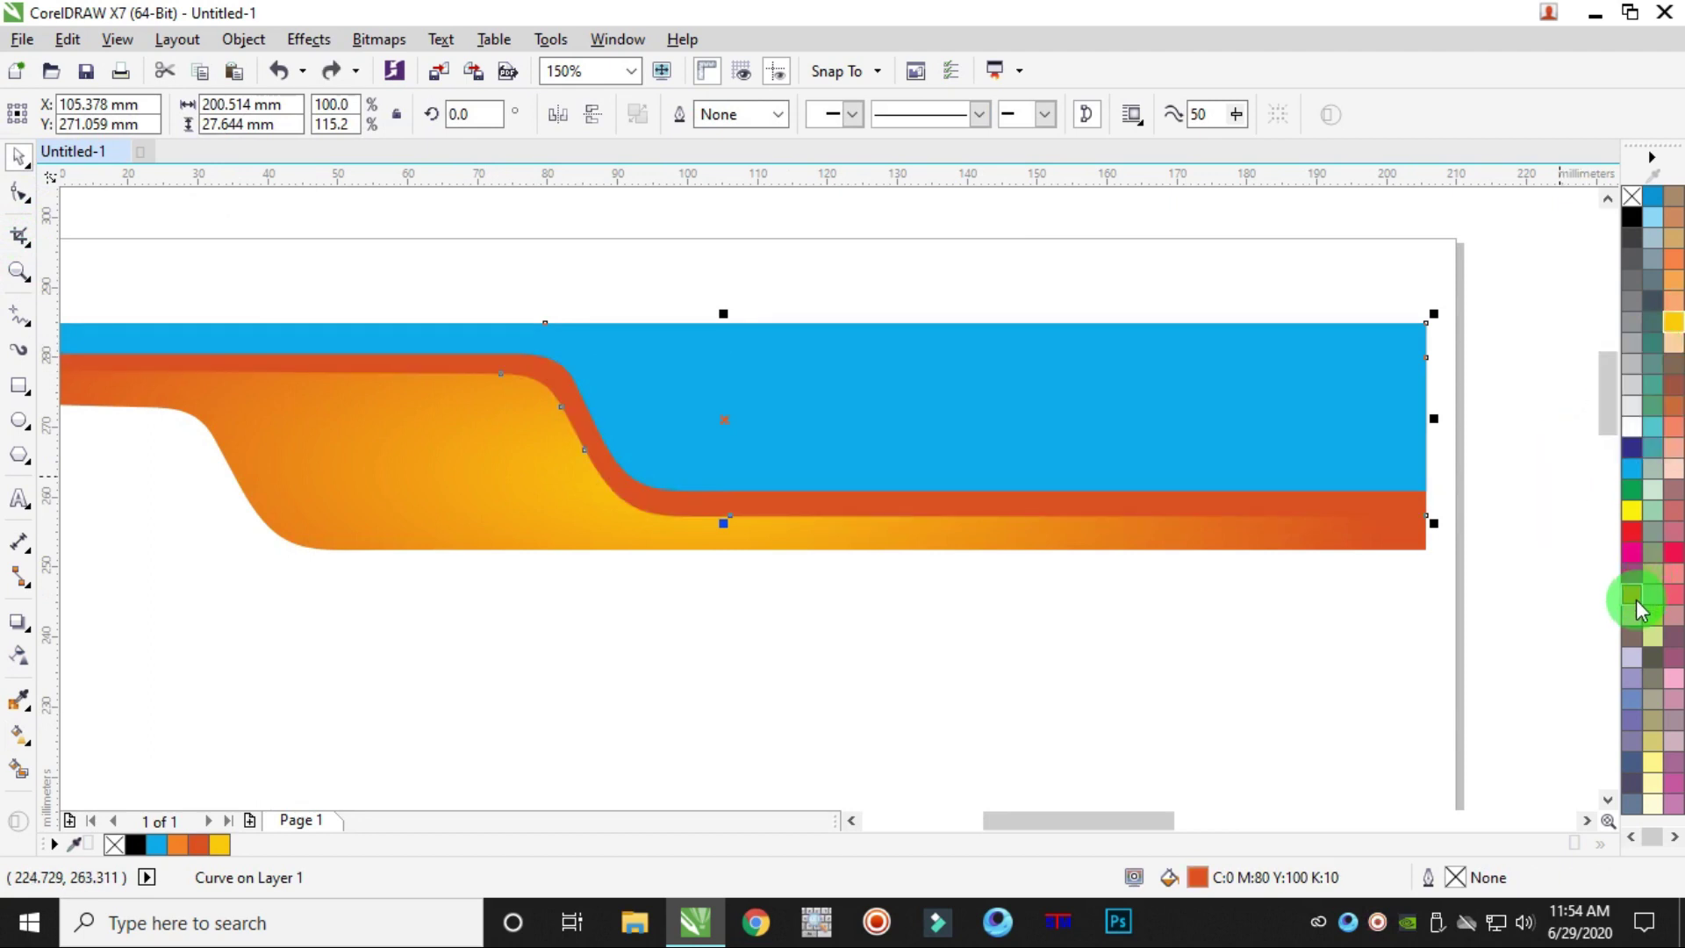
pyautogui.click(1634, 600)
pyautogui.hotkey('ctrl', 'z')
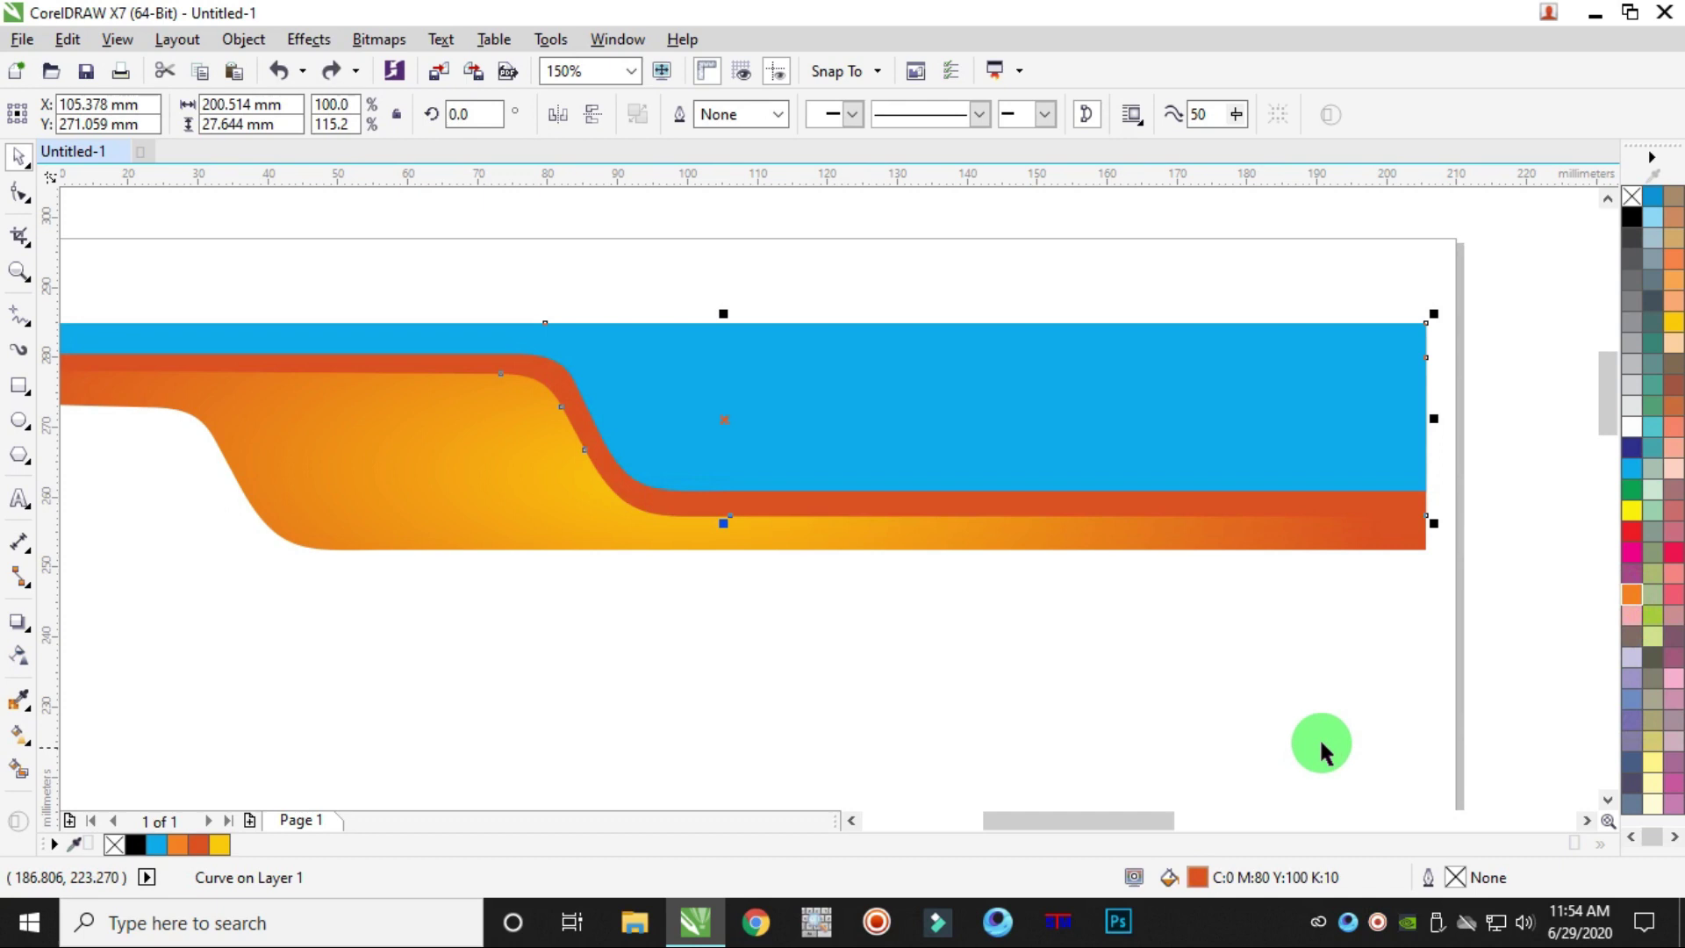
# - Change the stripe's uniform fill to a deeper red with M 90 and K 20, and deselect it
pyautogui.doubleClick(1195, 877)
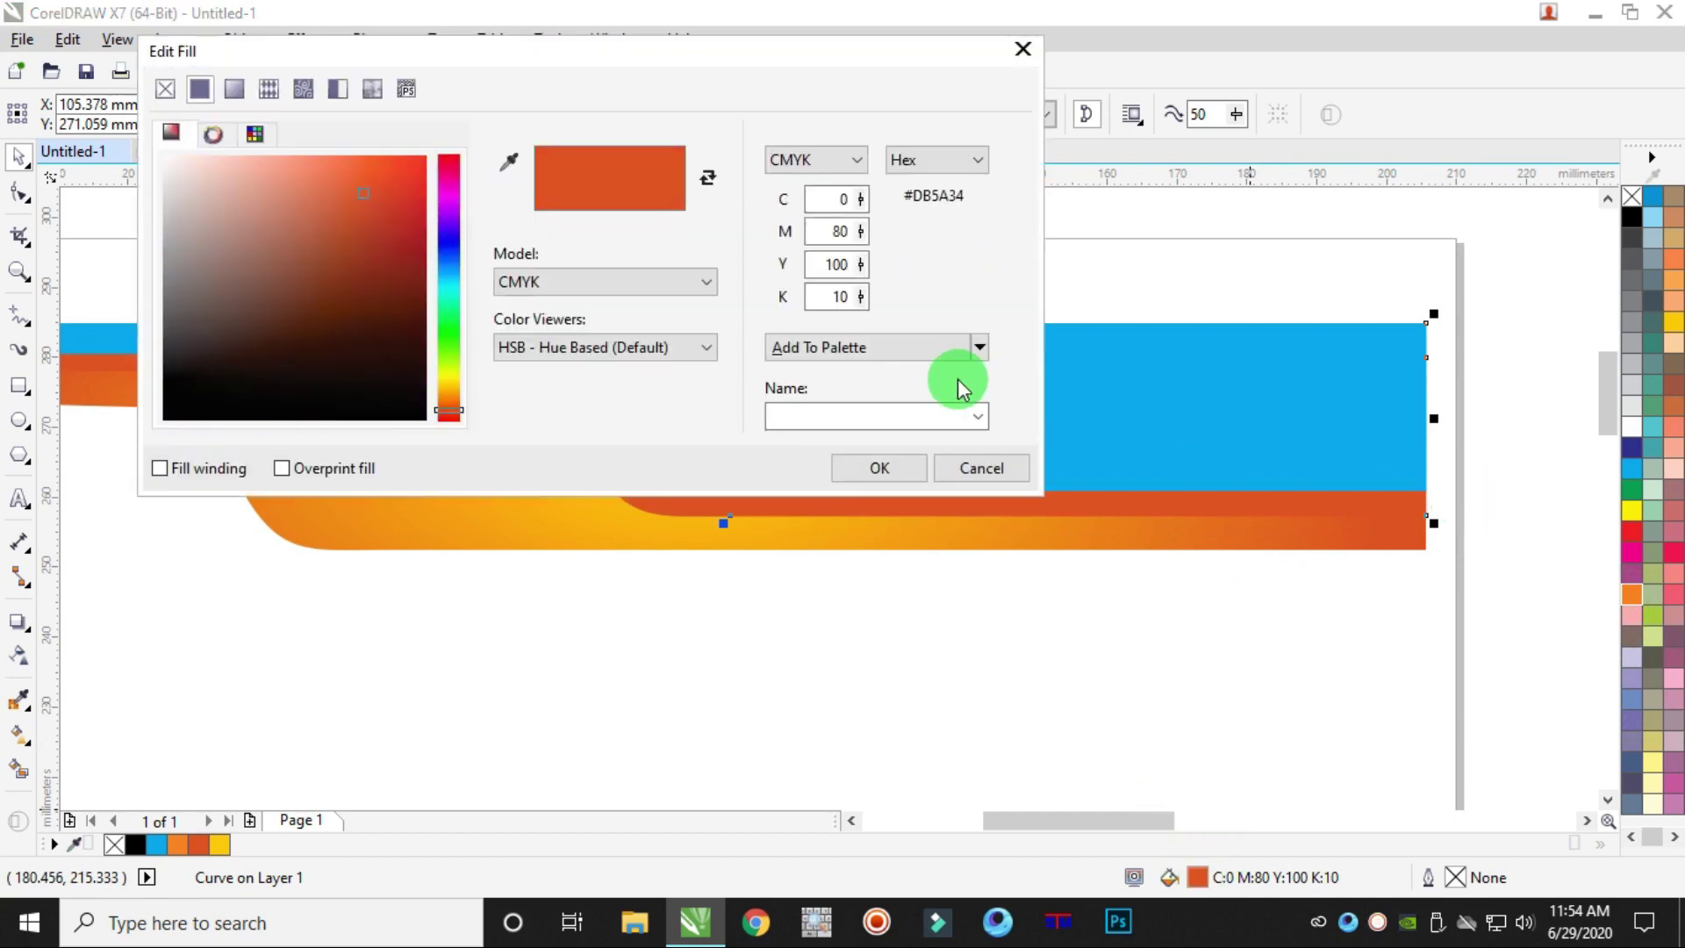
pyautogui.doubleClick(820, 233)
pyautogui.press('Tab')
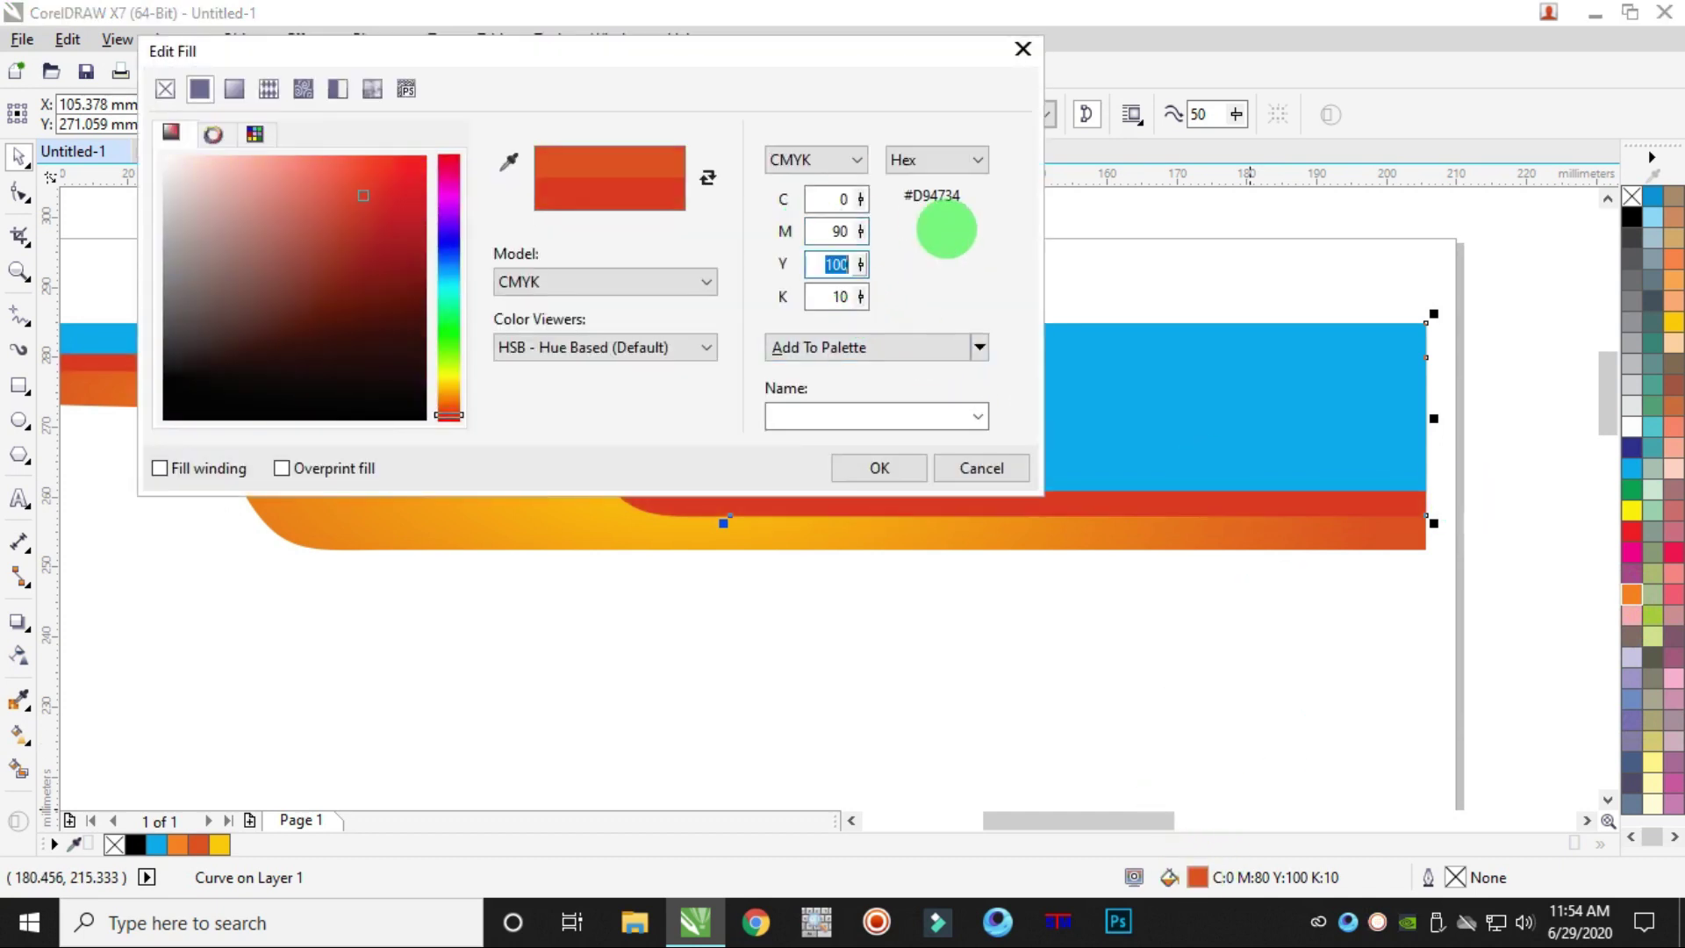
pyautogui.write('20')
pyautogui.press('Return')
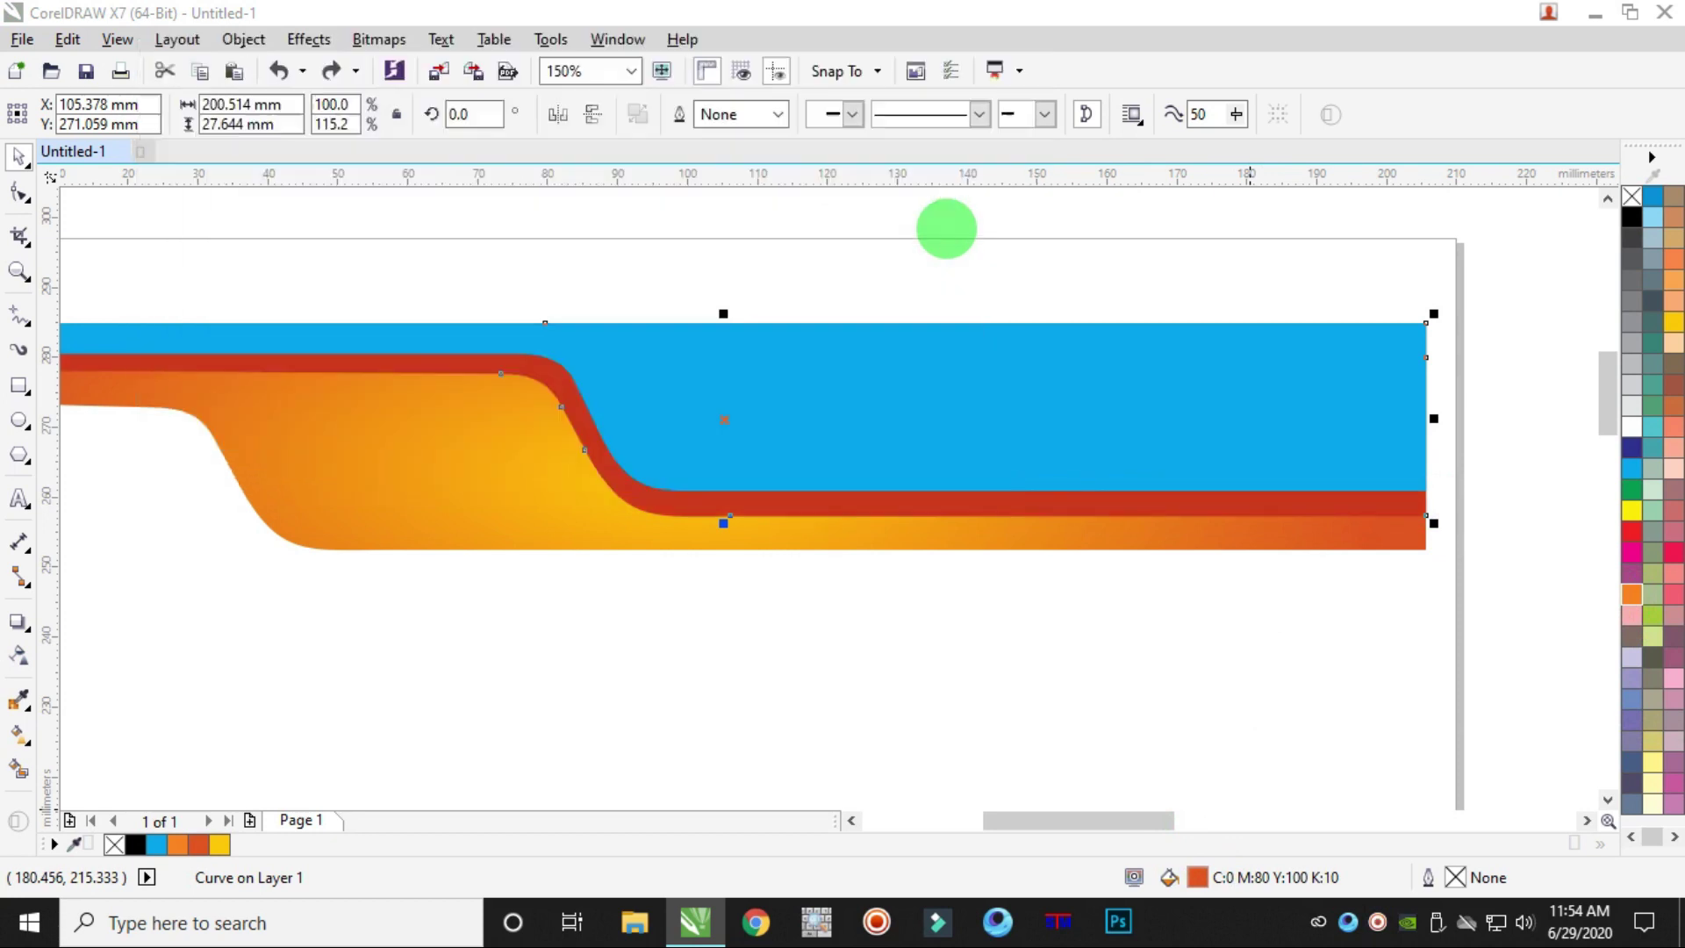
pyautogui.scroll(-1, 1019, 455)
pyautogui.click(904, 308)
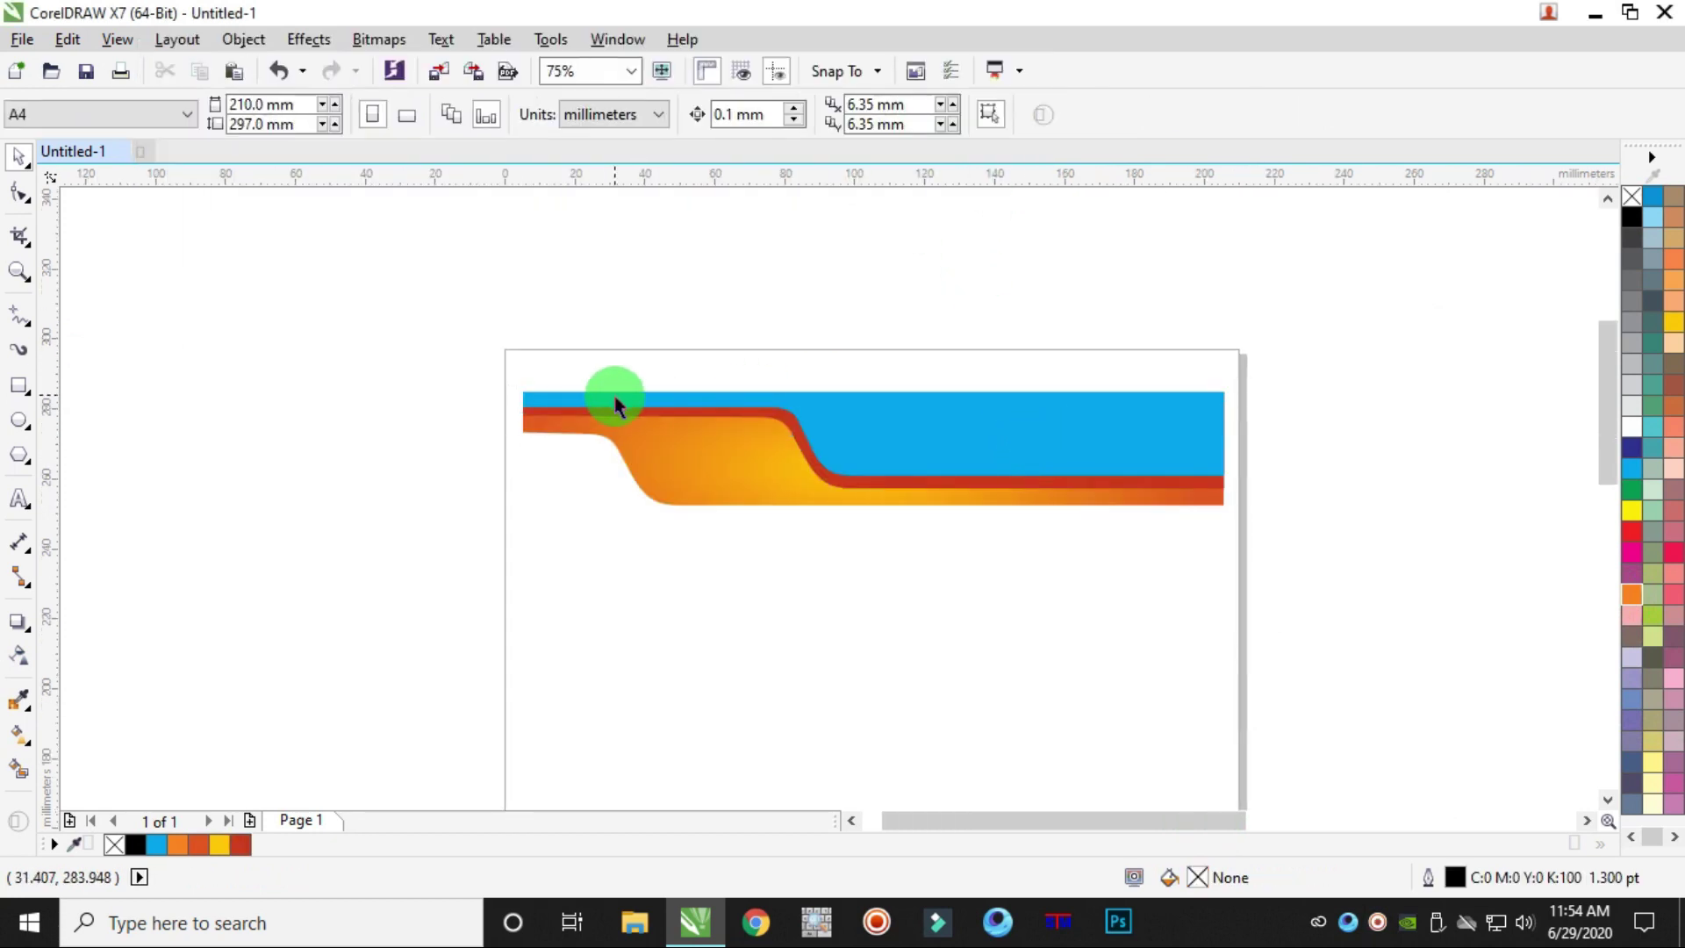
# - Draw a three-segment open line across the header, about 200.5 mm wide and 25.8 mm high, with a diagonal between two horizontals
pyautogui.scroll(1, 612, 393)
pyautogui.scroll(-3, 612, 394)
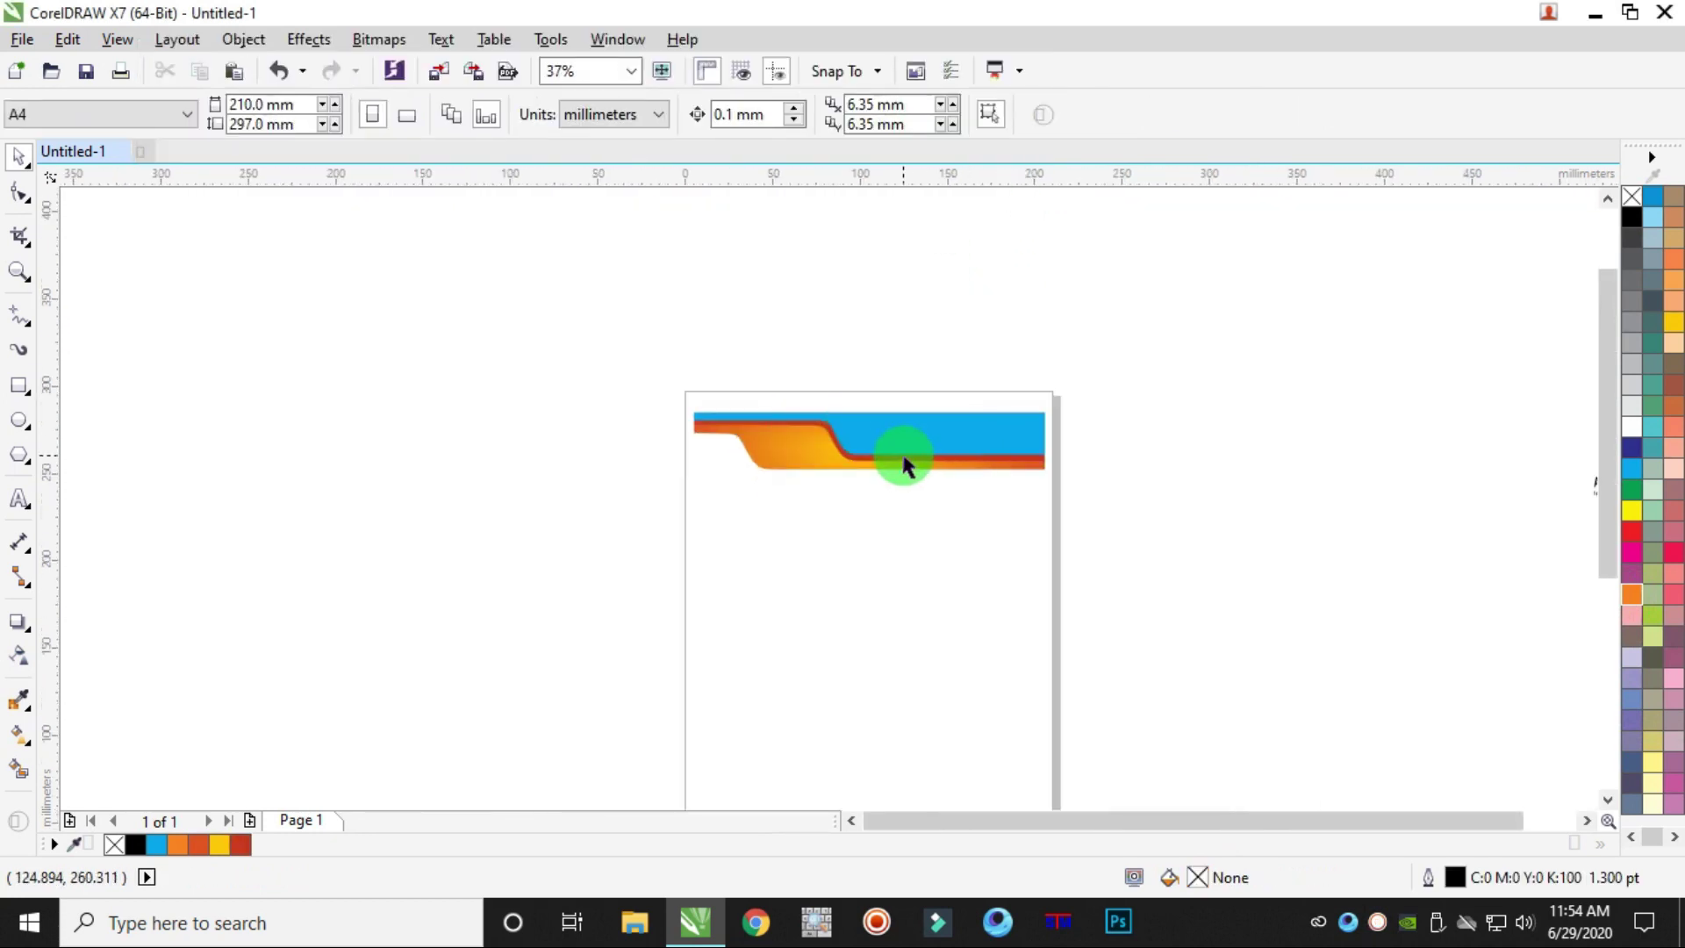
pyautogui.scroll(2, 904, 454)
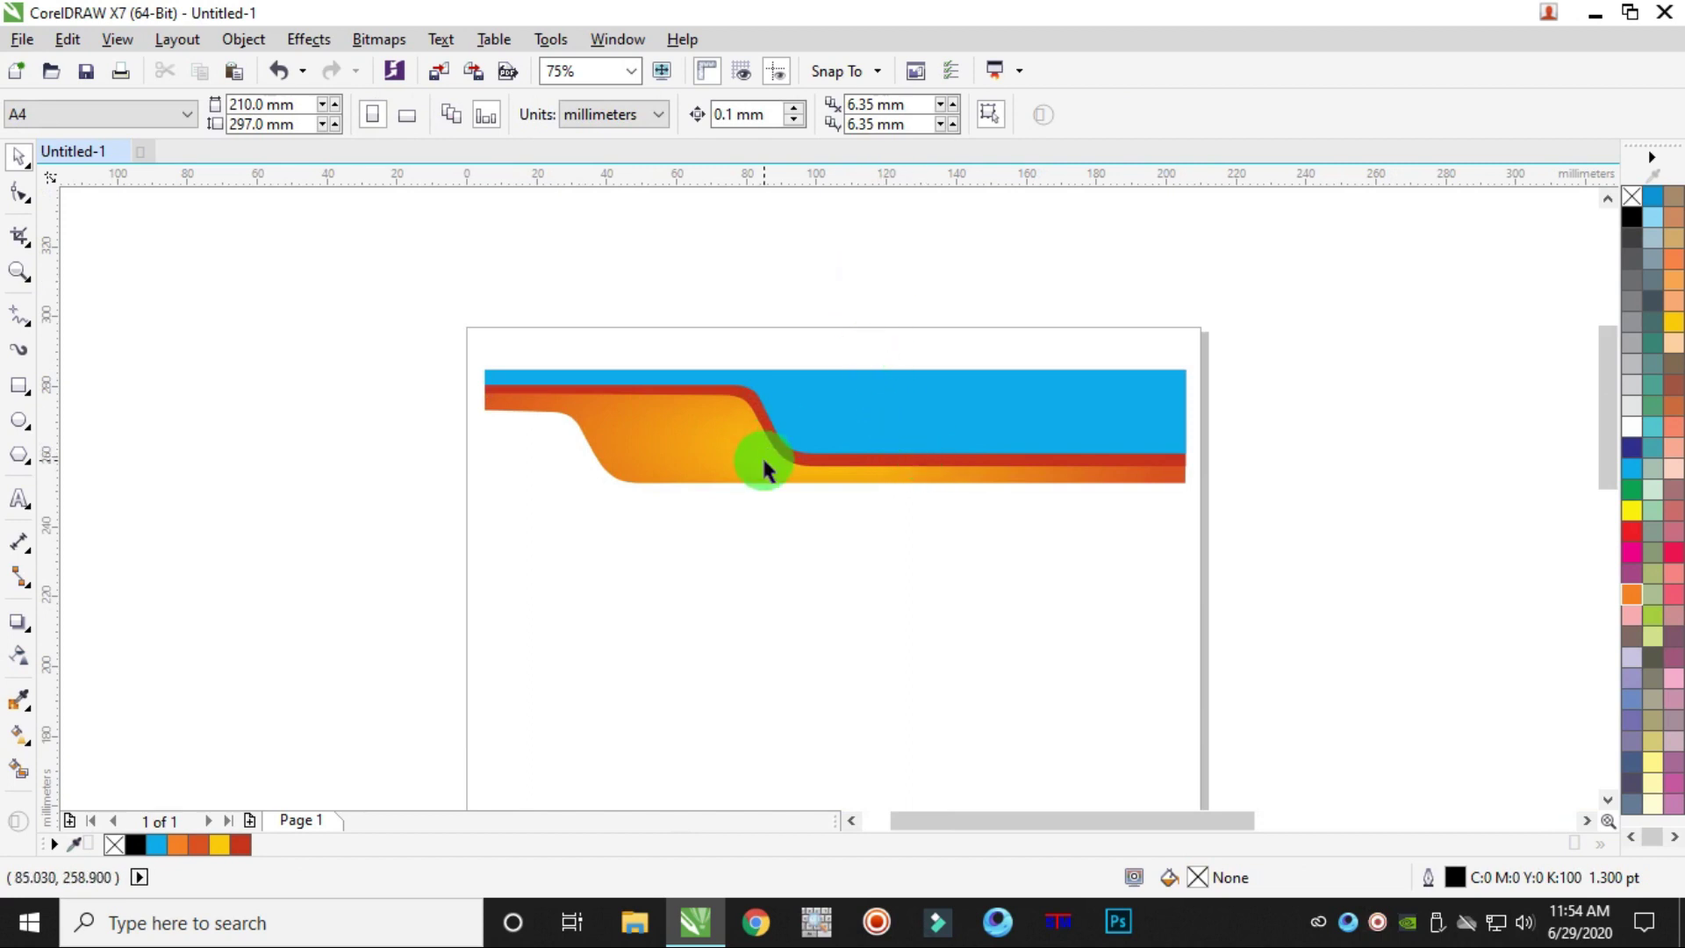
pyautogui.scroll(1, 761, 470)
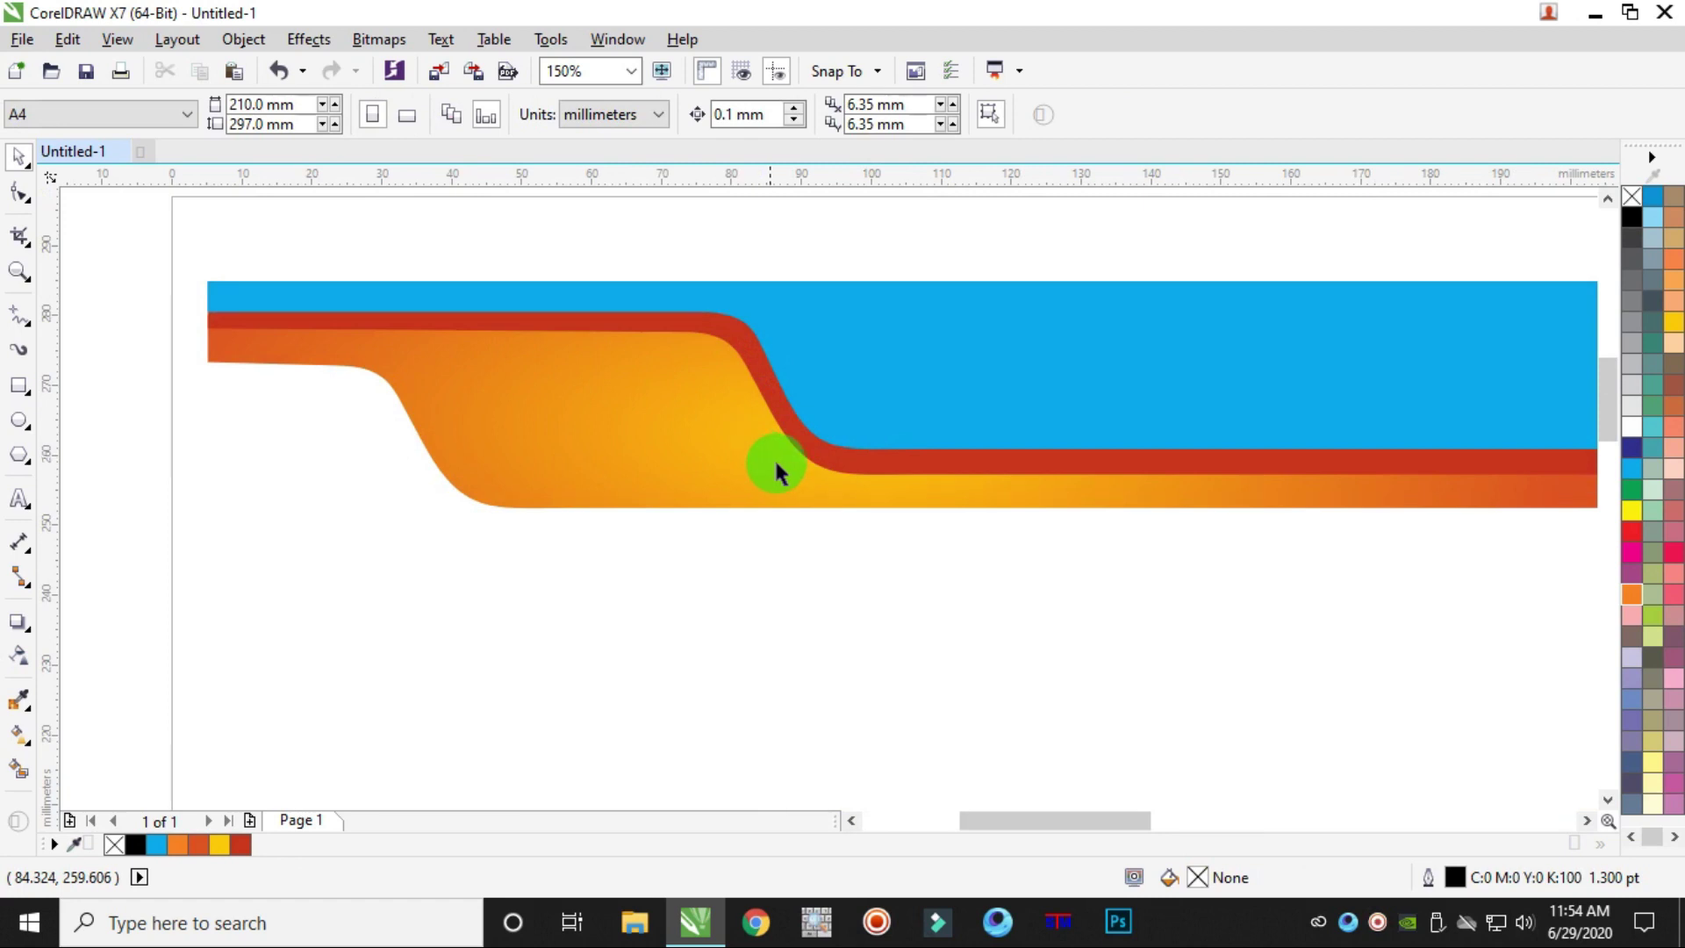
pyautogui.click(21, 317)
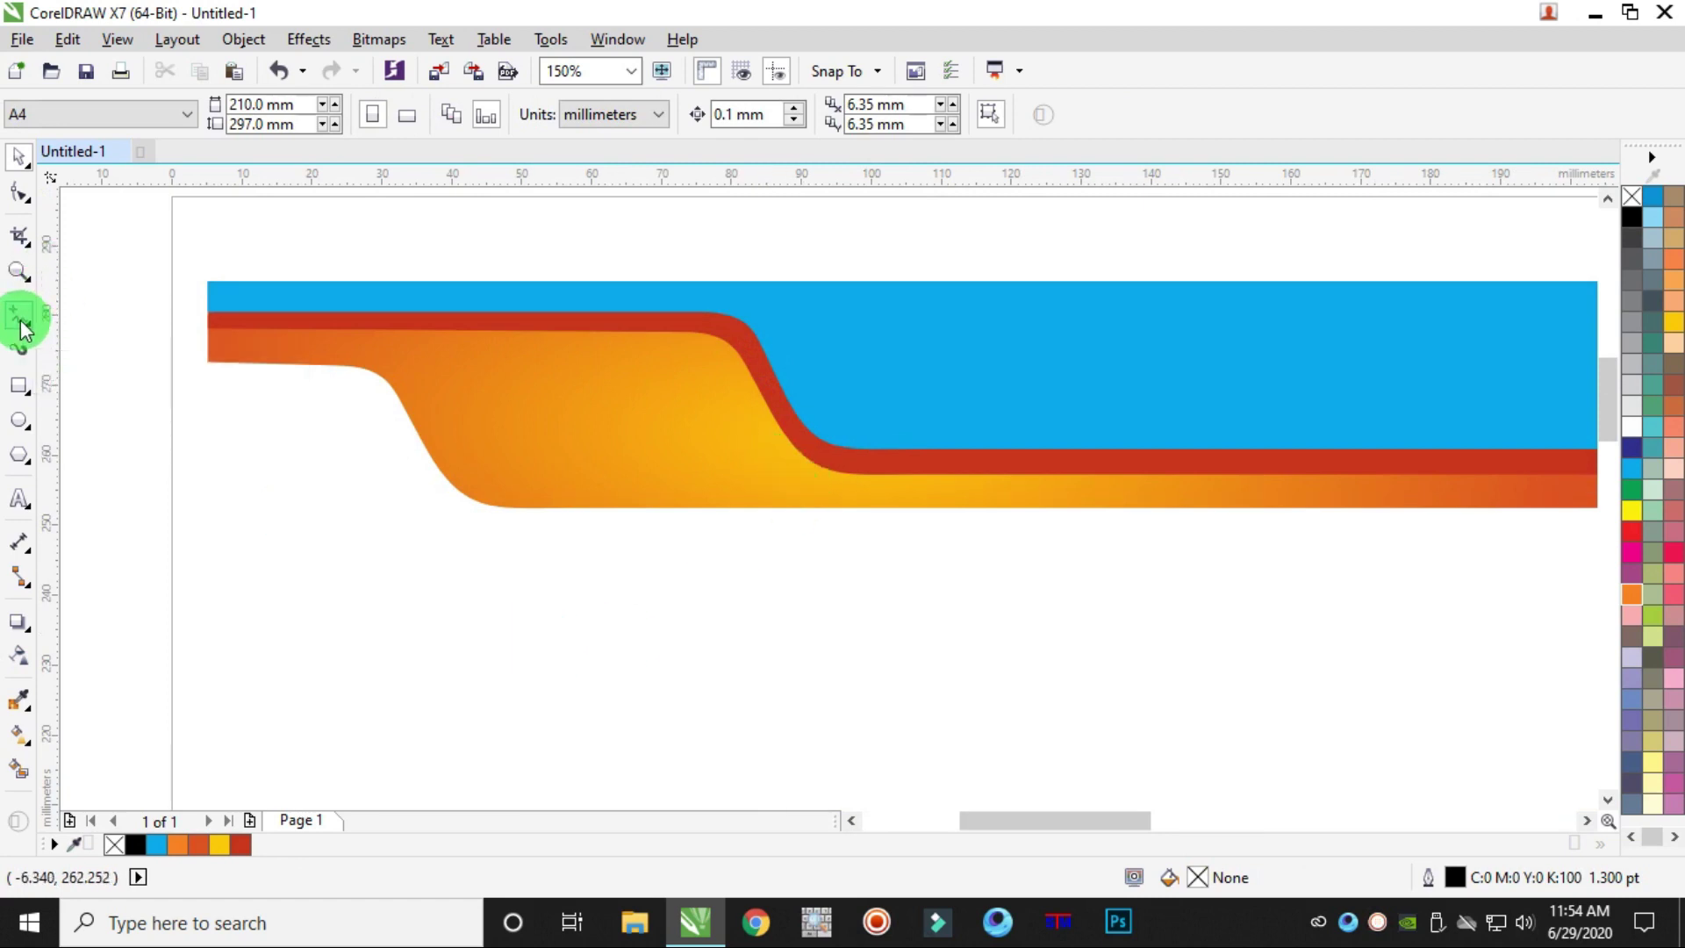
pyautogui.click(206, 317)
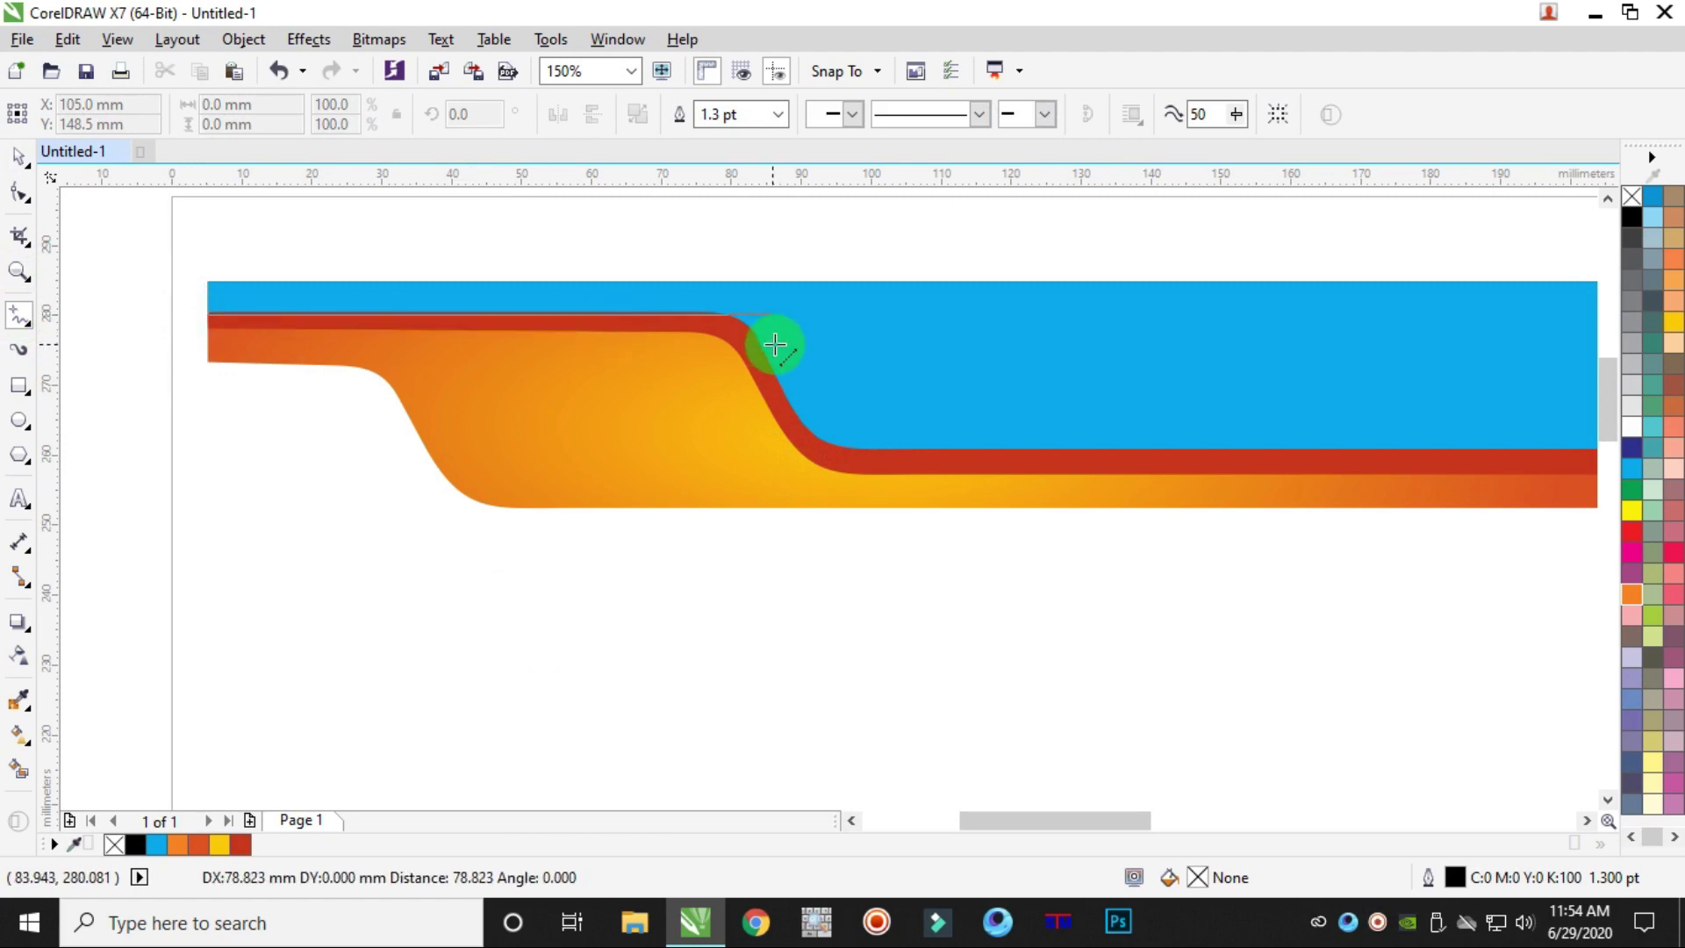
pyautogui.click(821, 312)
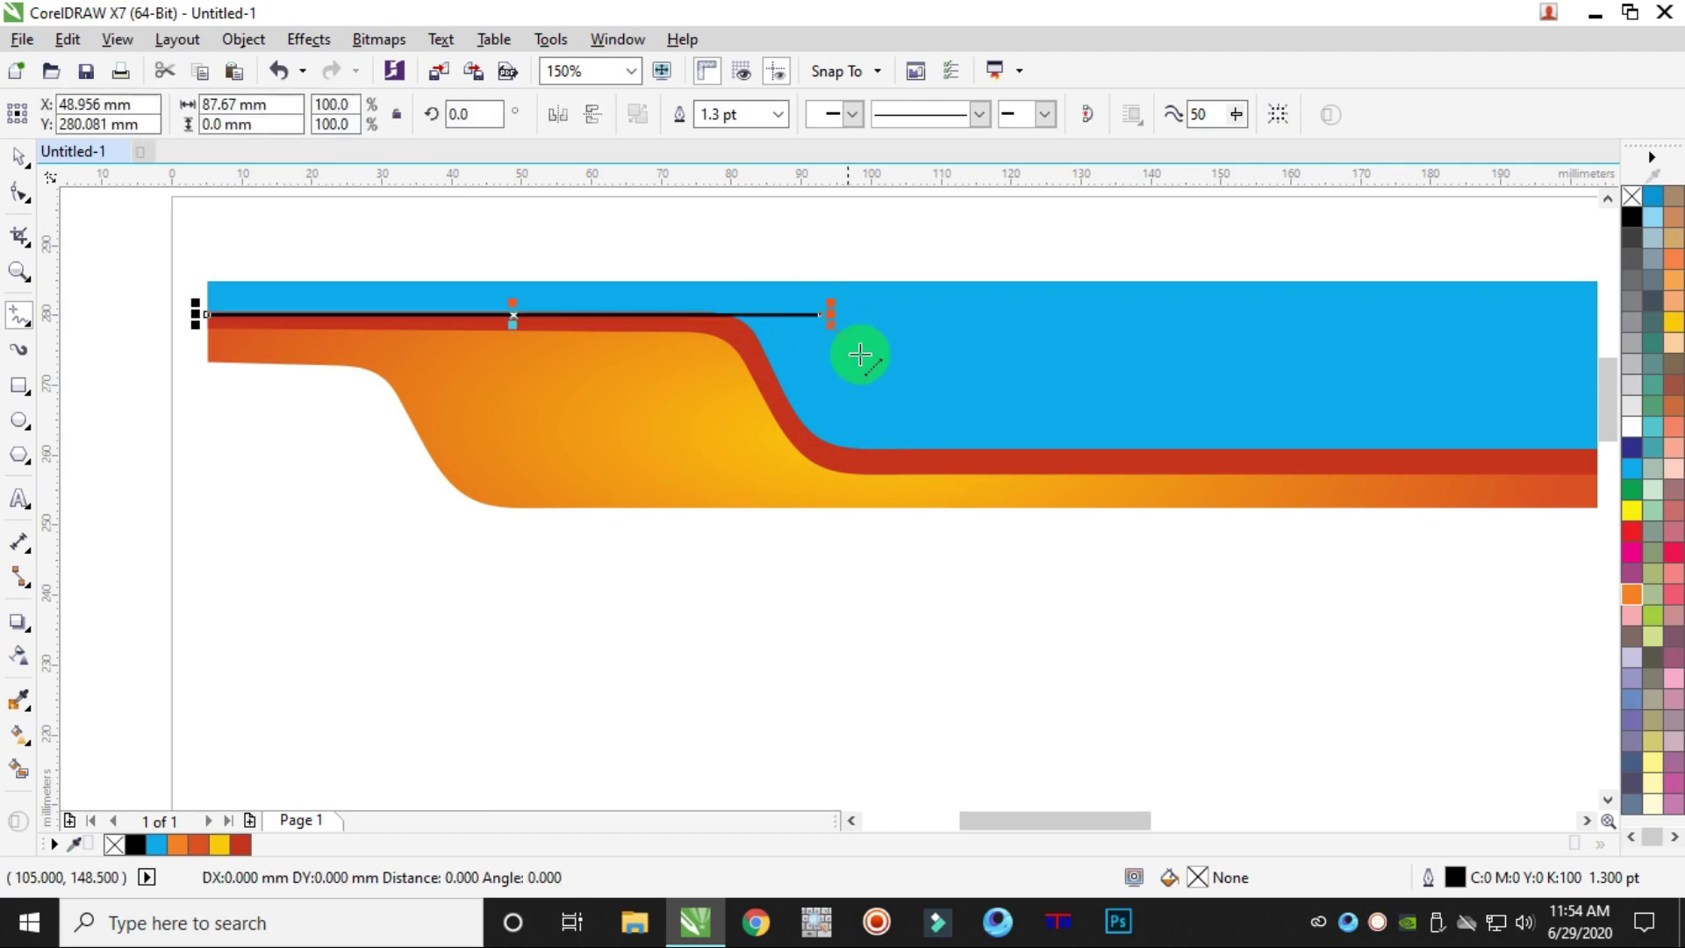
pyautogui.click(936, 488)
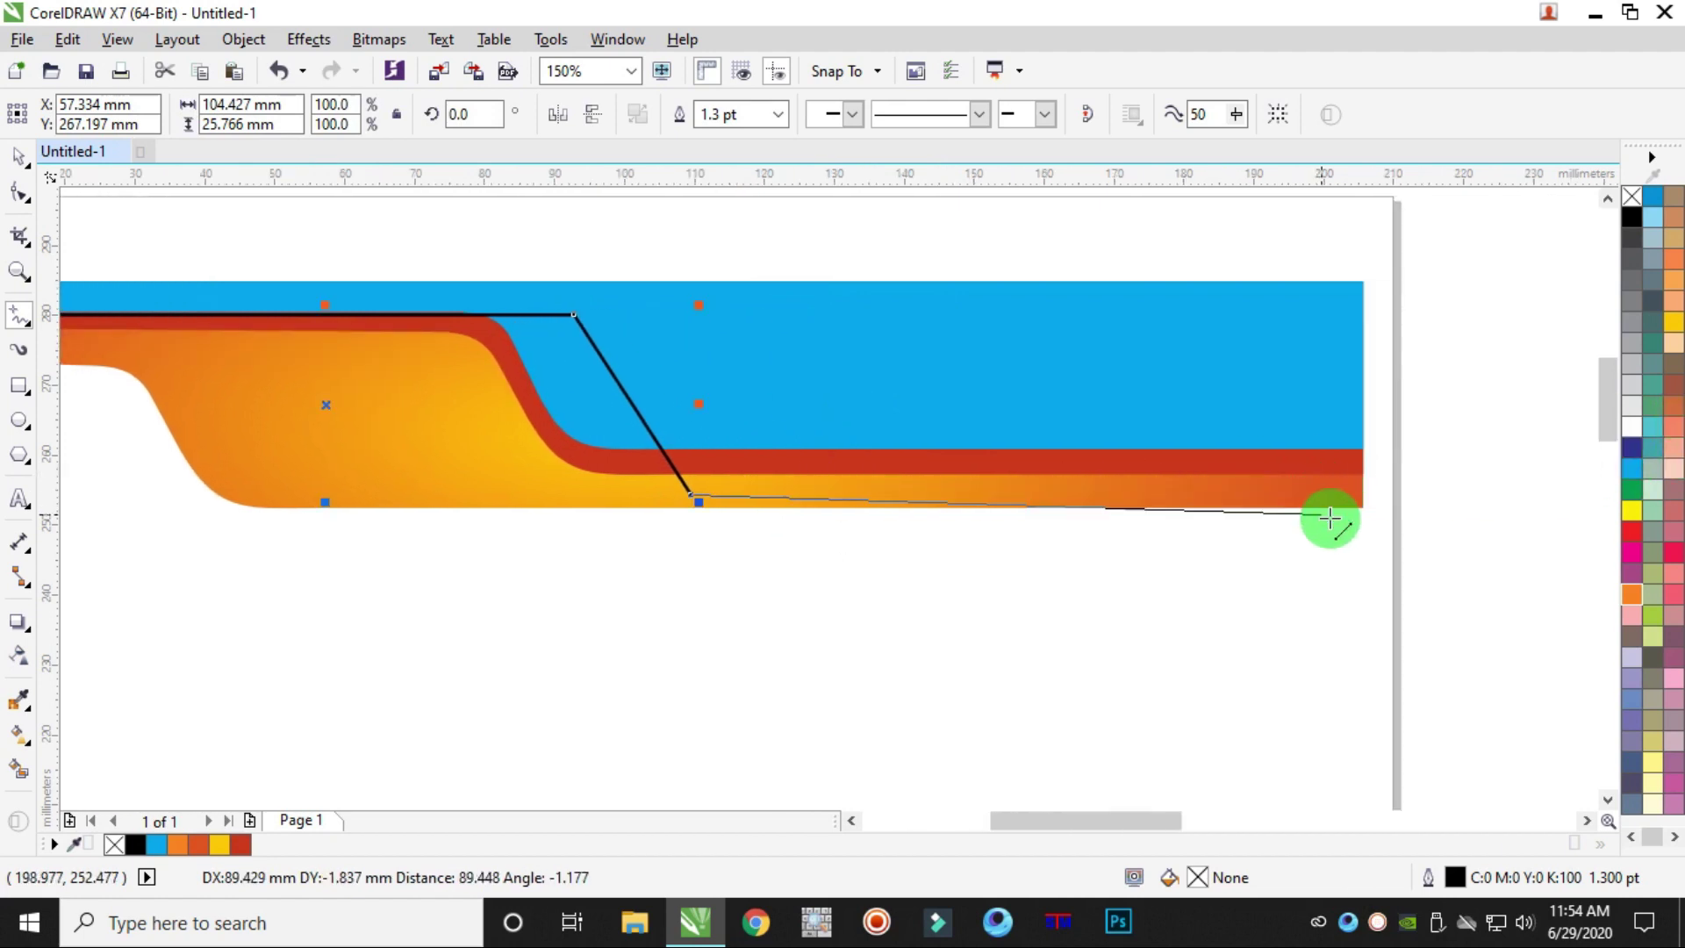
pyautogui.click(1363, 519)
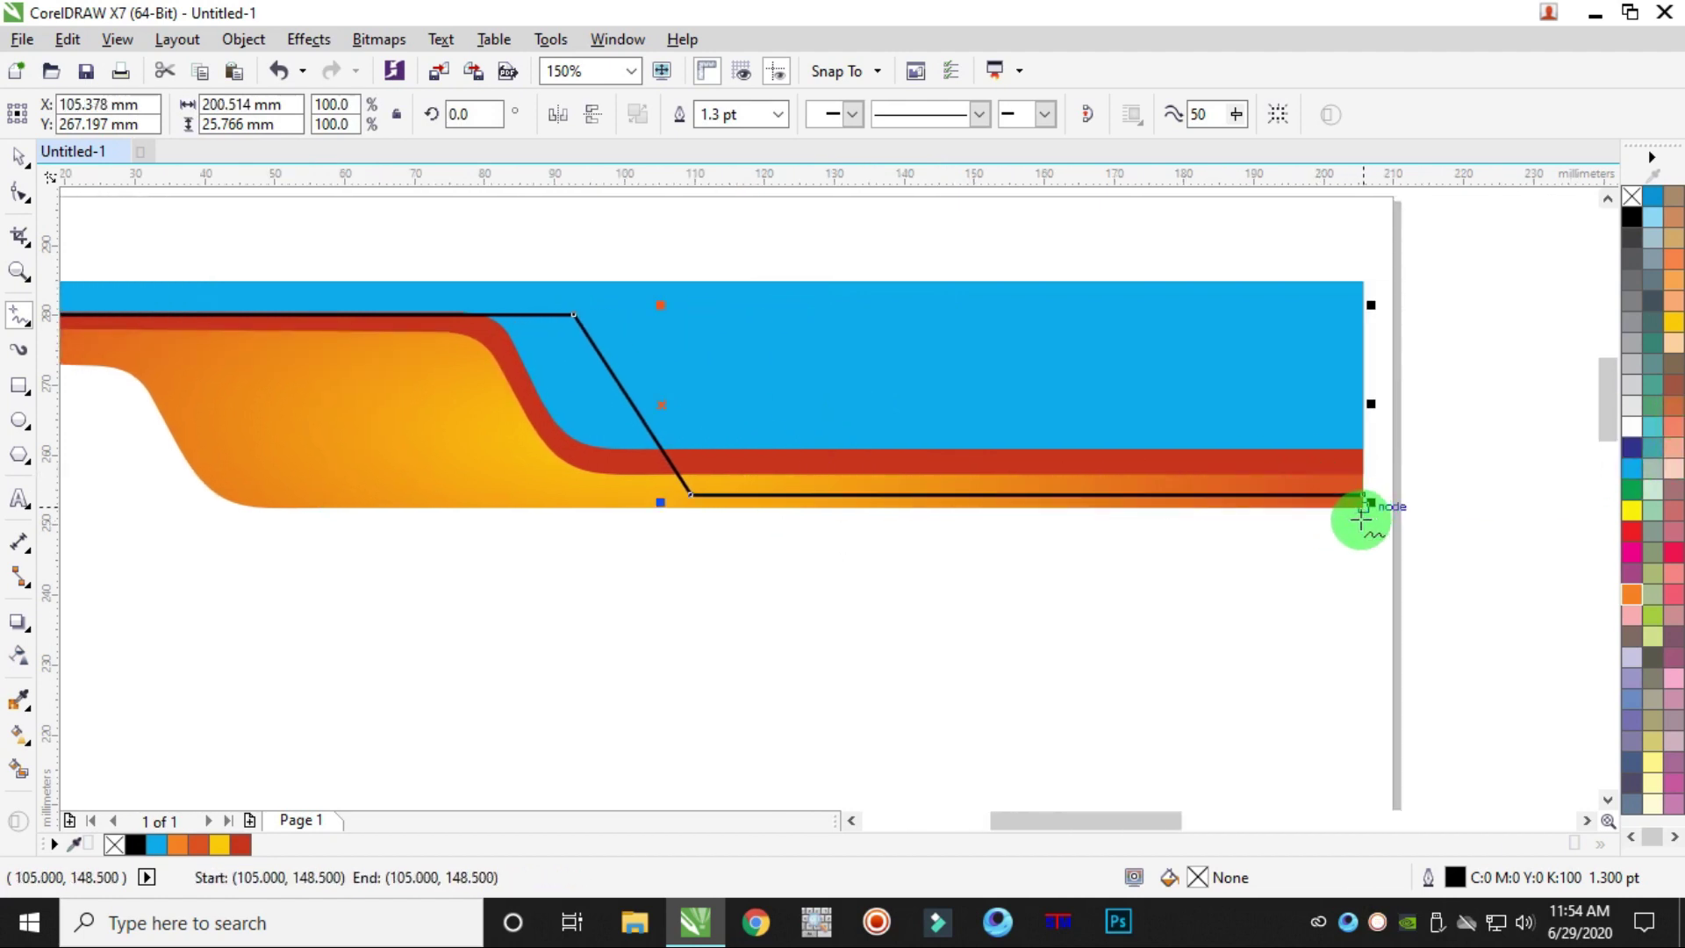
# - Set the outline width of the three-segment line to 2 points
pyautogui.press('F12')
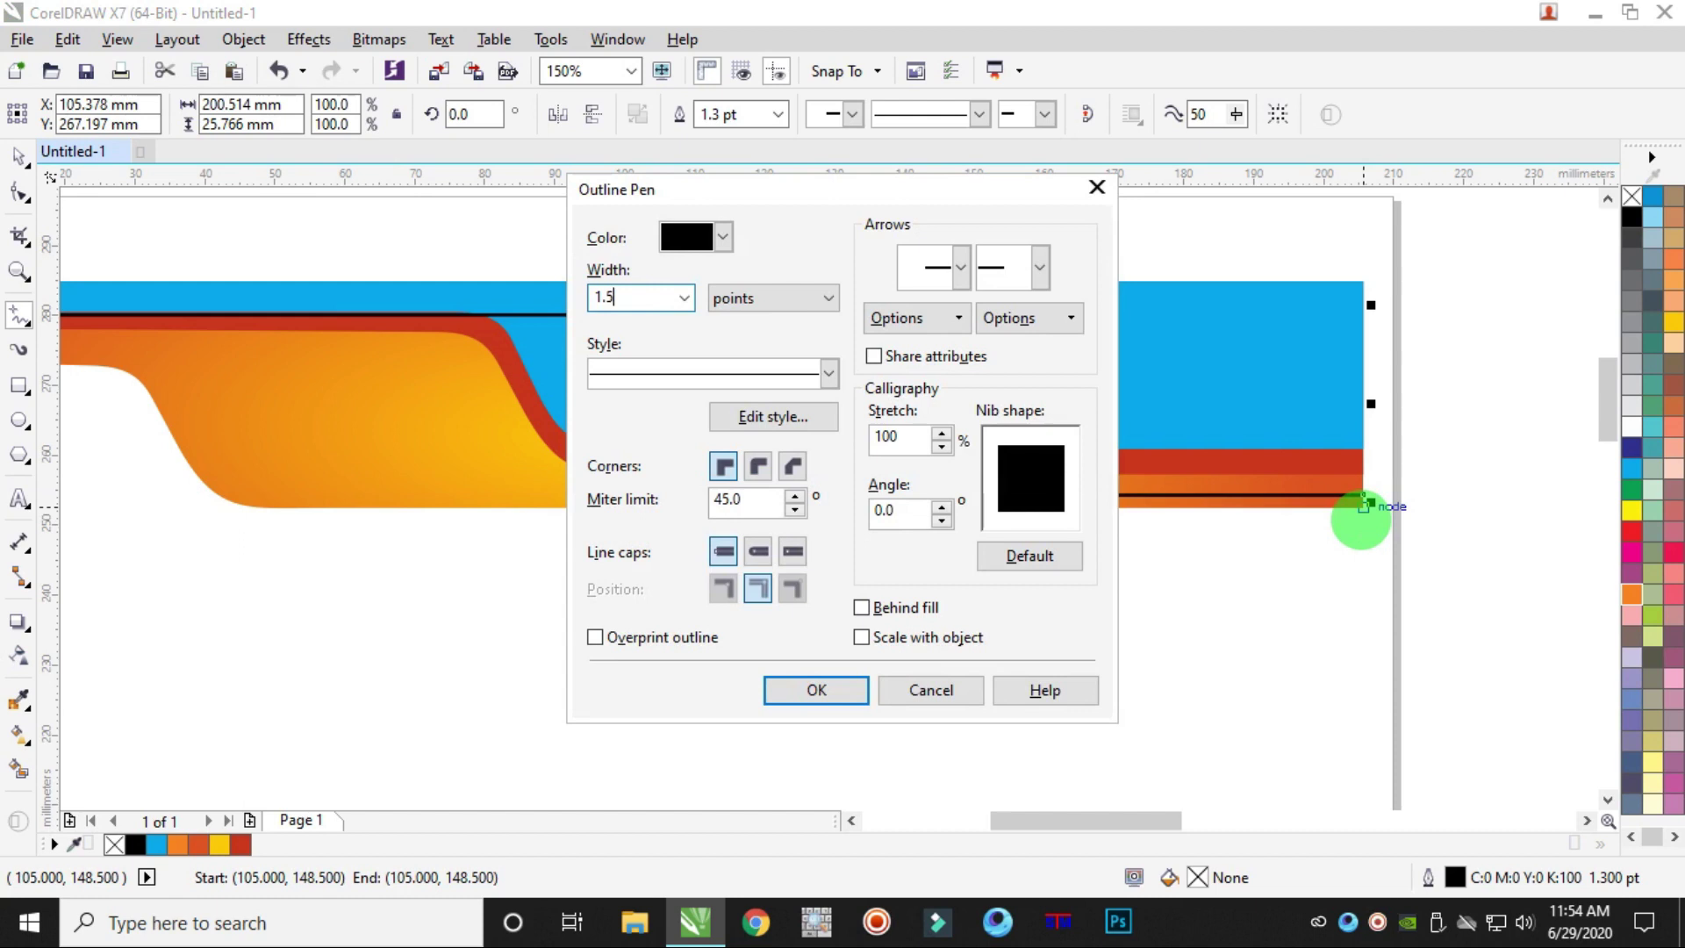
pyautogui.write('2')
pyautogui.press('Return')
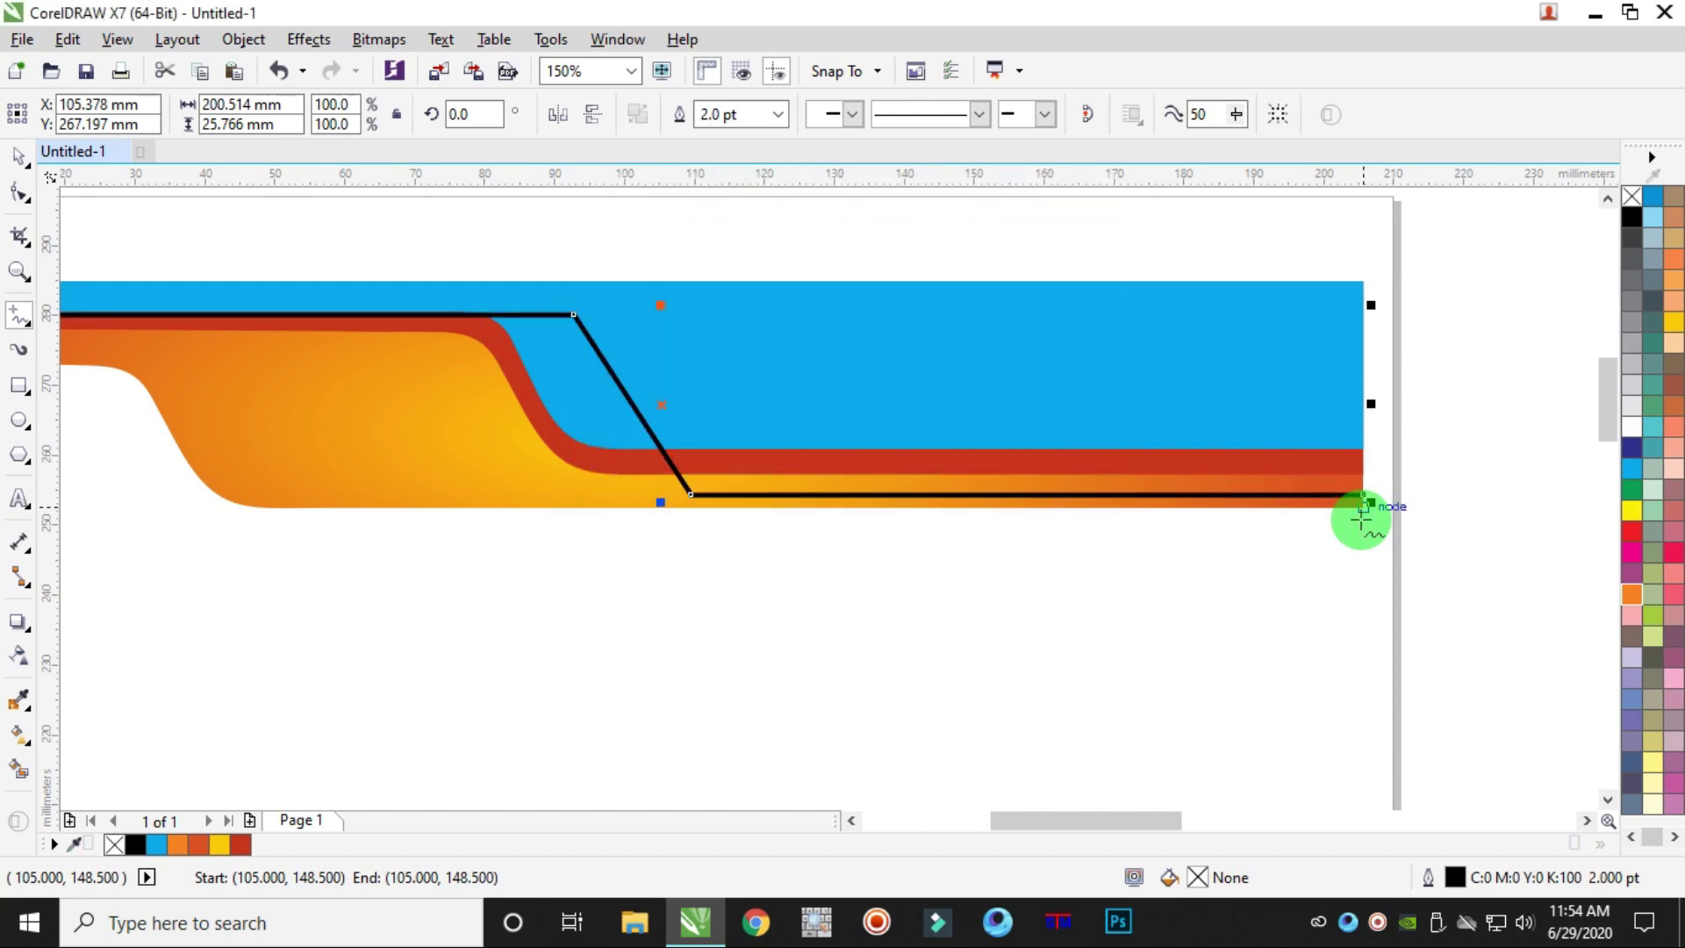
# - Add a node on each side of the black line's upper corner and delete the corner node
pyautogui.click(19, 191)
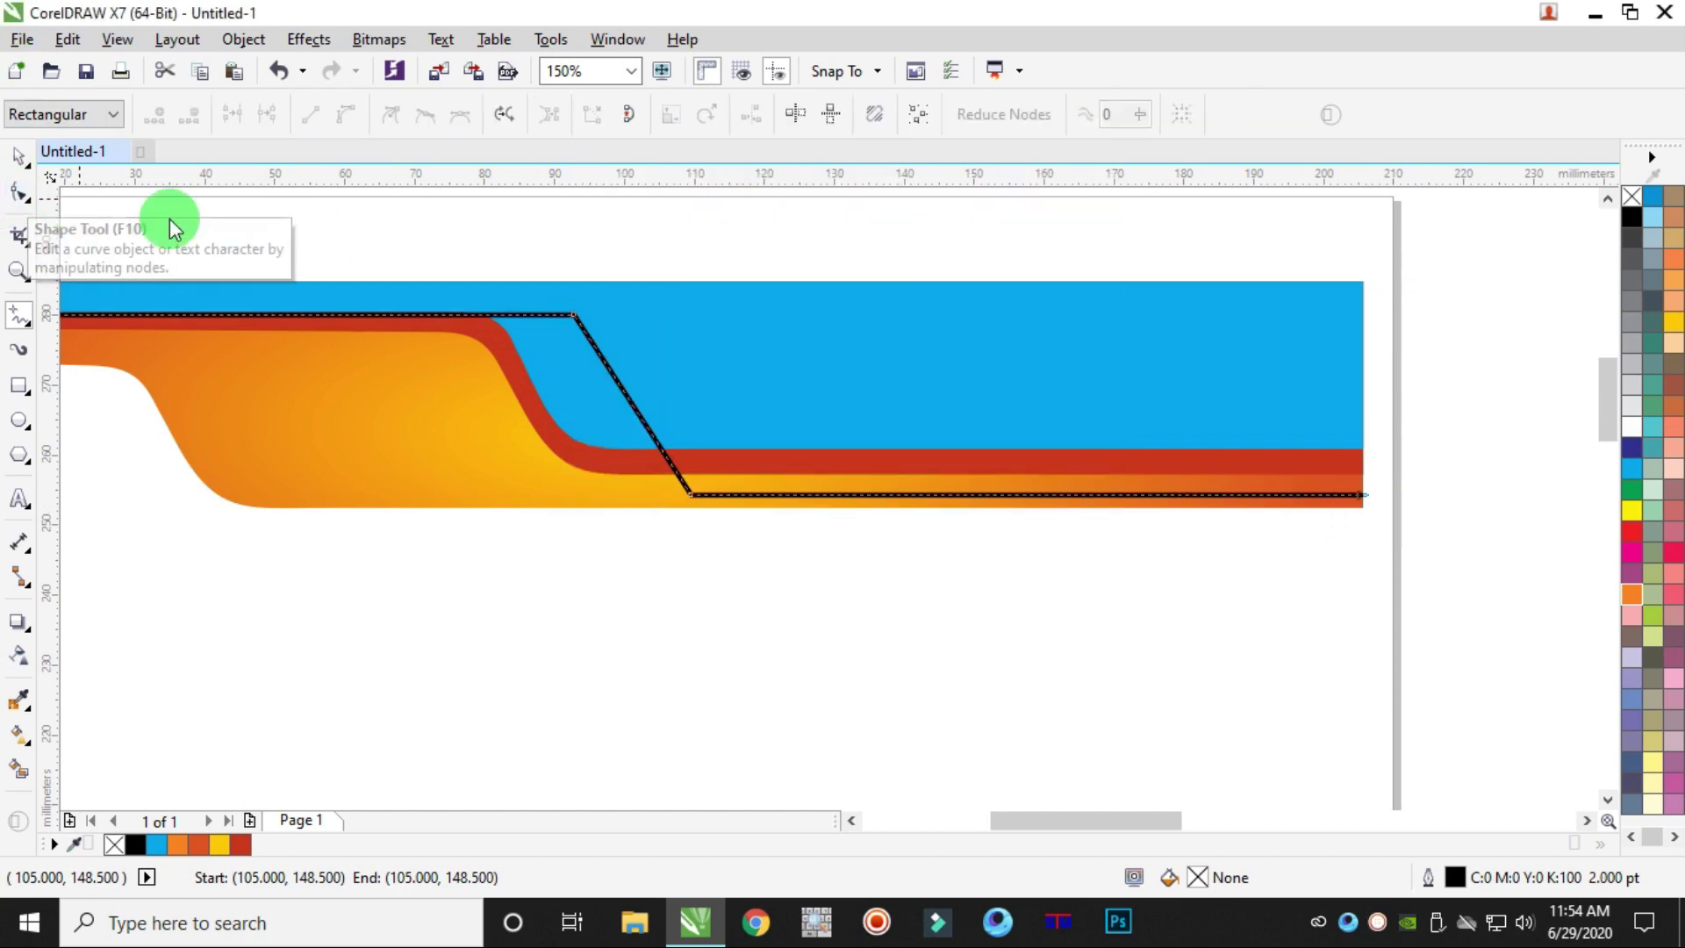
pyautogui.scroll(2, 539, 324)
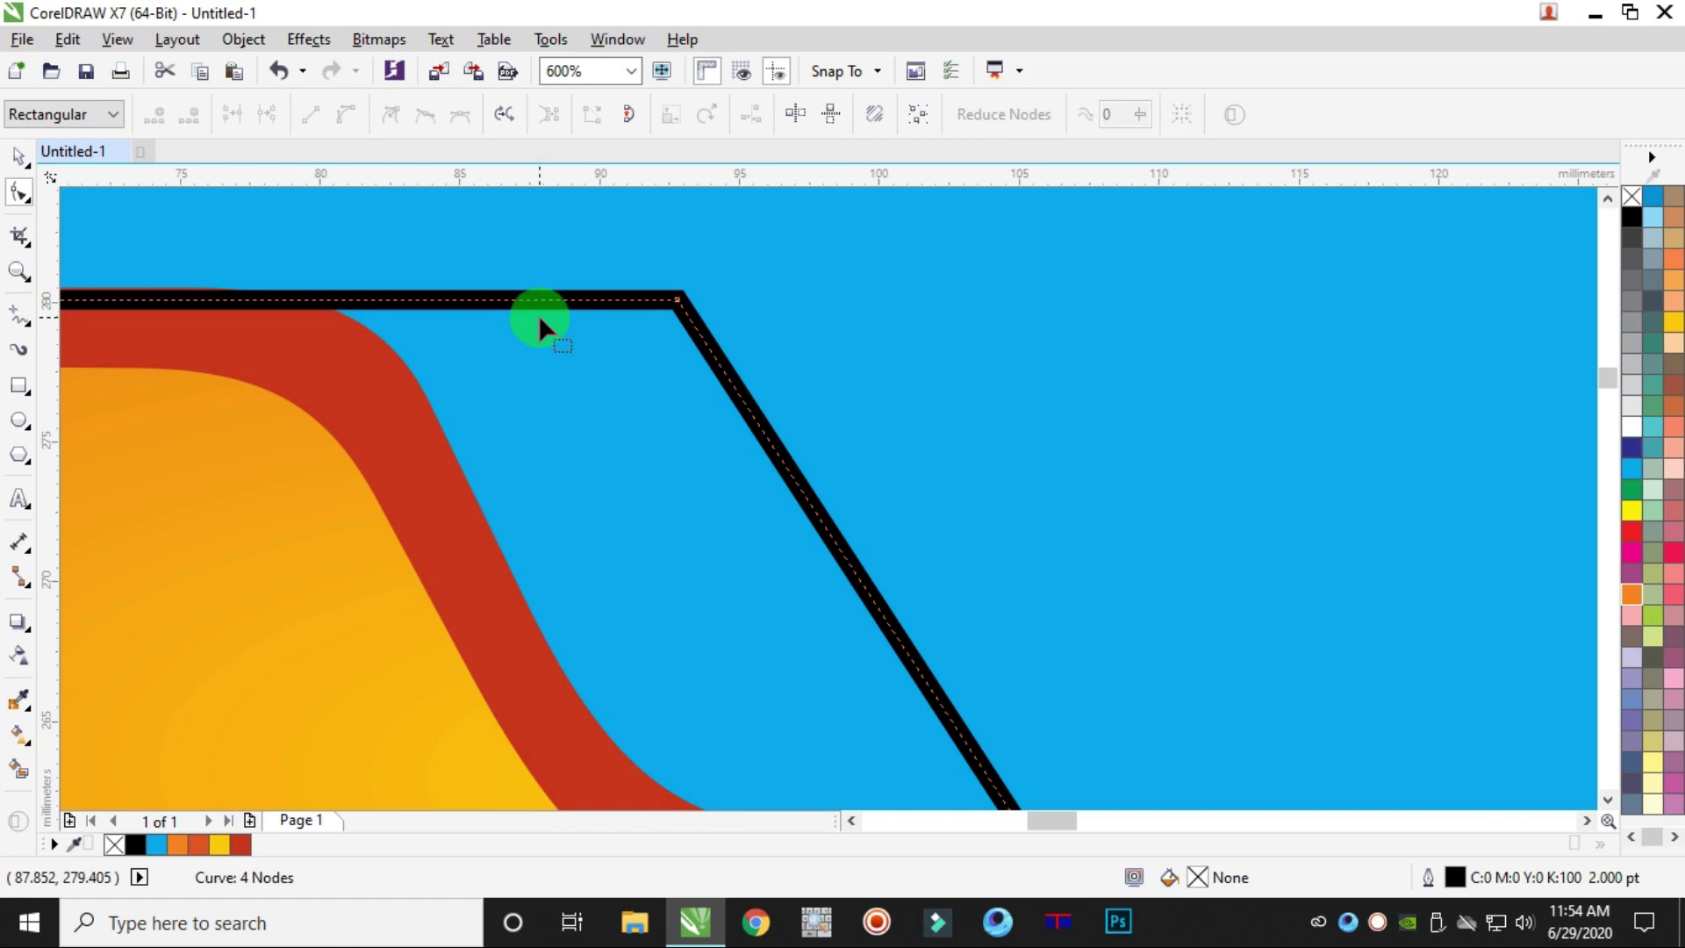
pyautogui.doubleClick(468, 298)
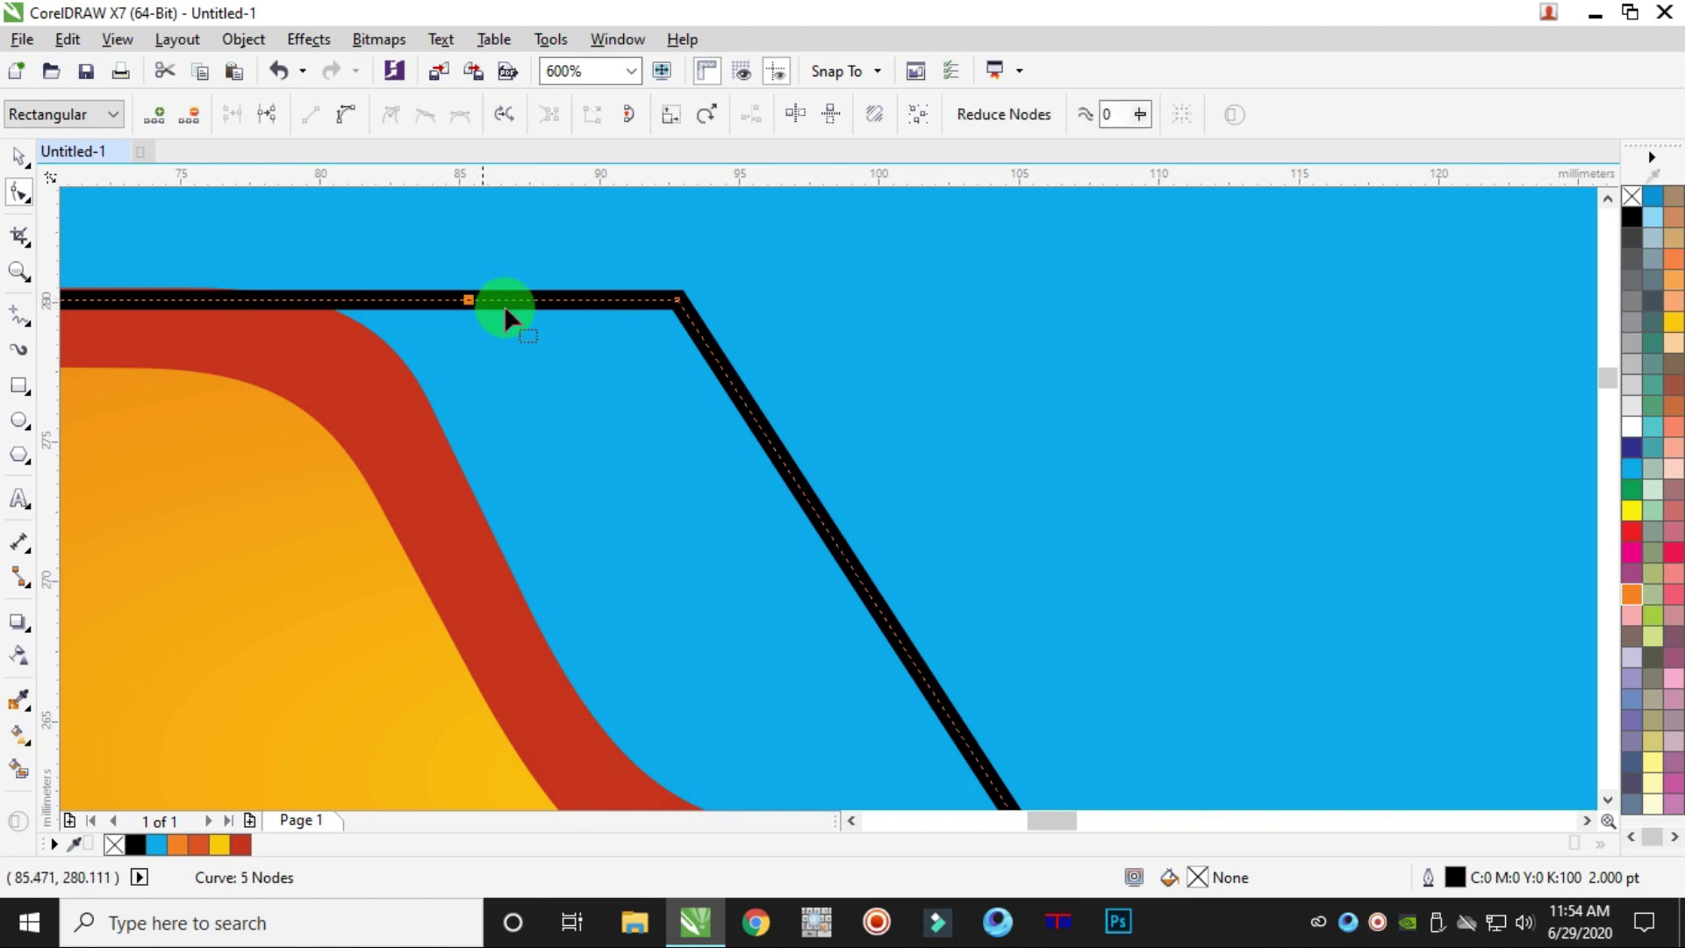
pyautogui.doubleClick(751, 416)
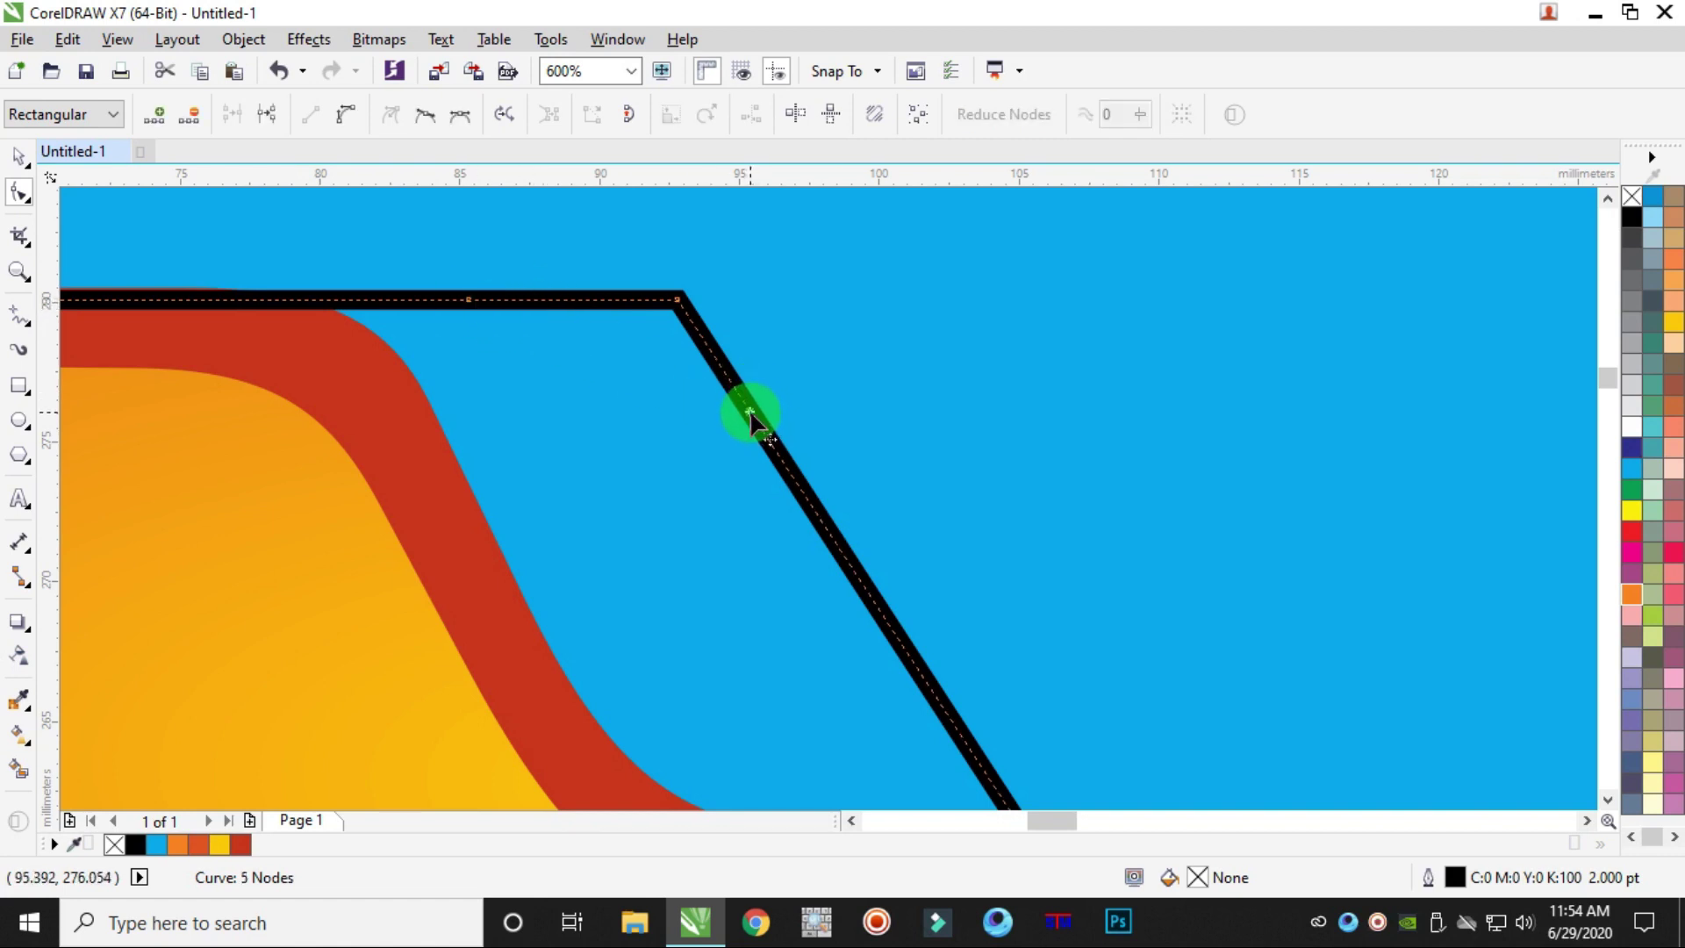
pyautogui.doubleClick(677, 302)
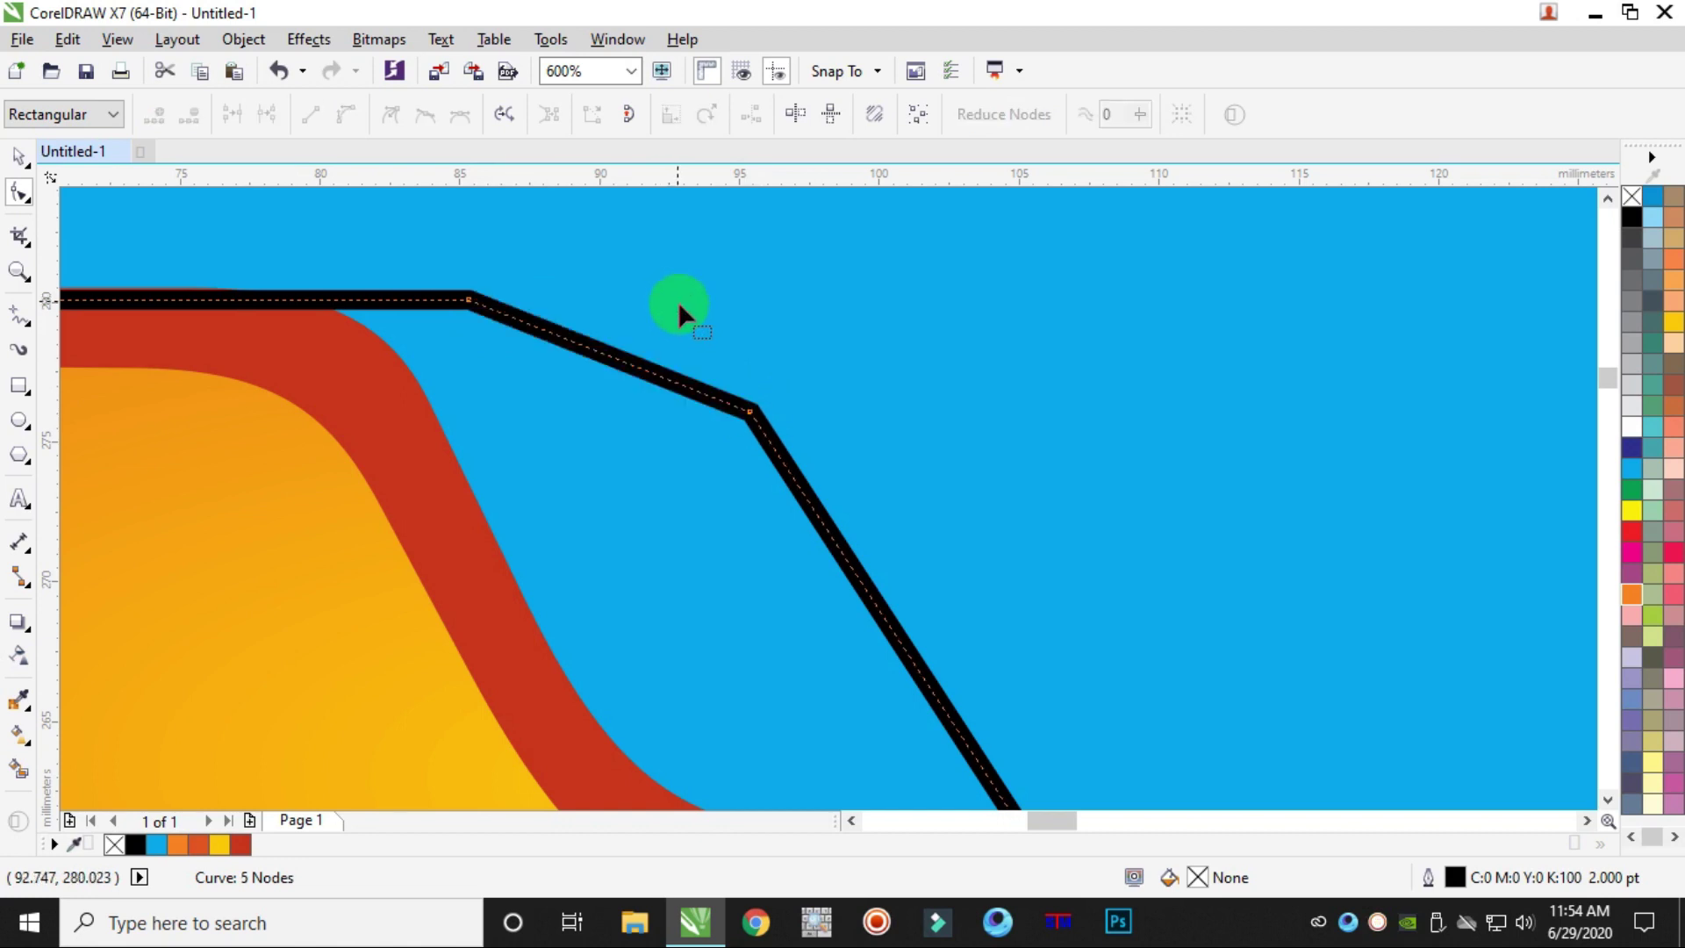
# - Convert the segment between the two new upper nodes to a curve, bow it outward and smooth both end nodes
pyautogui.click(595, 350)
pyautogui.click(345, 114)
pyautogui.moveTo(599, 354); pyautogui.dragTo(625, 318)
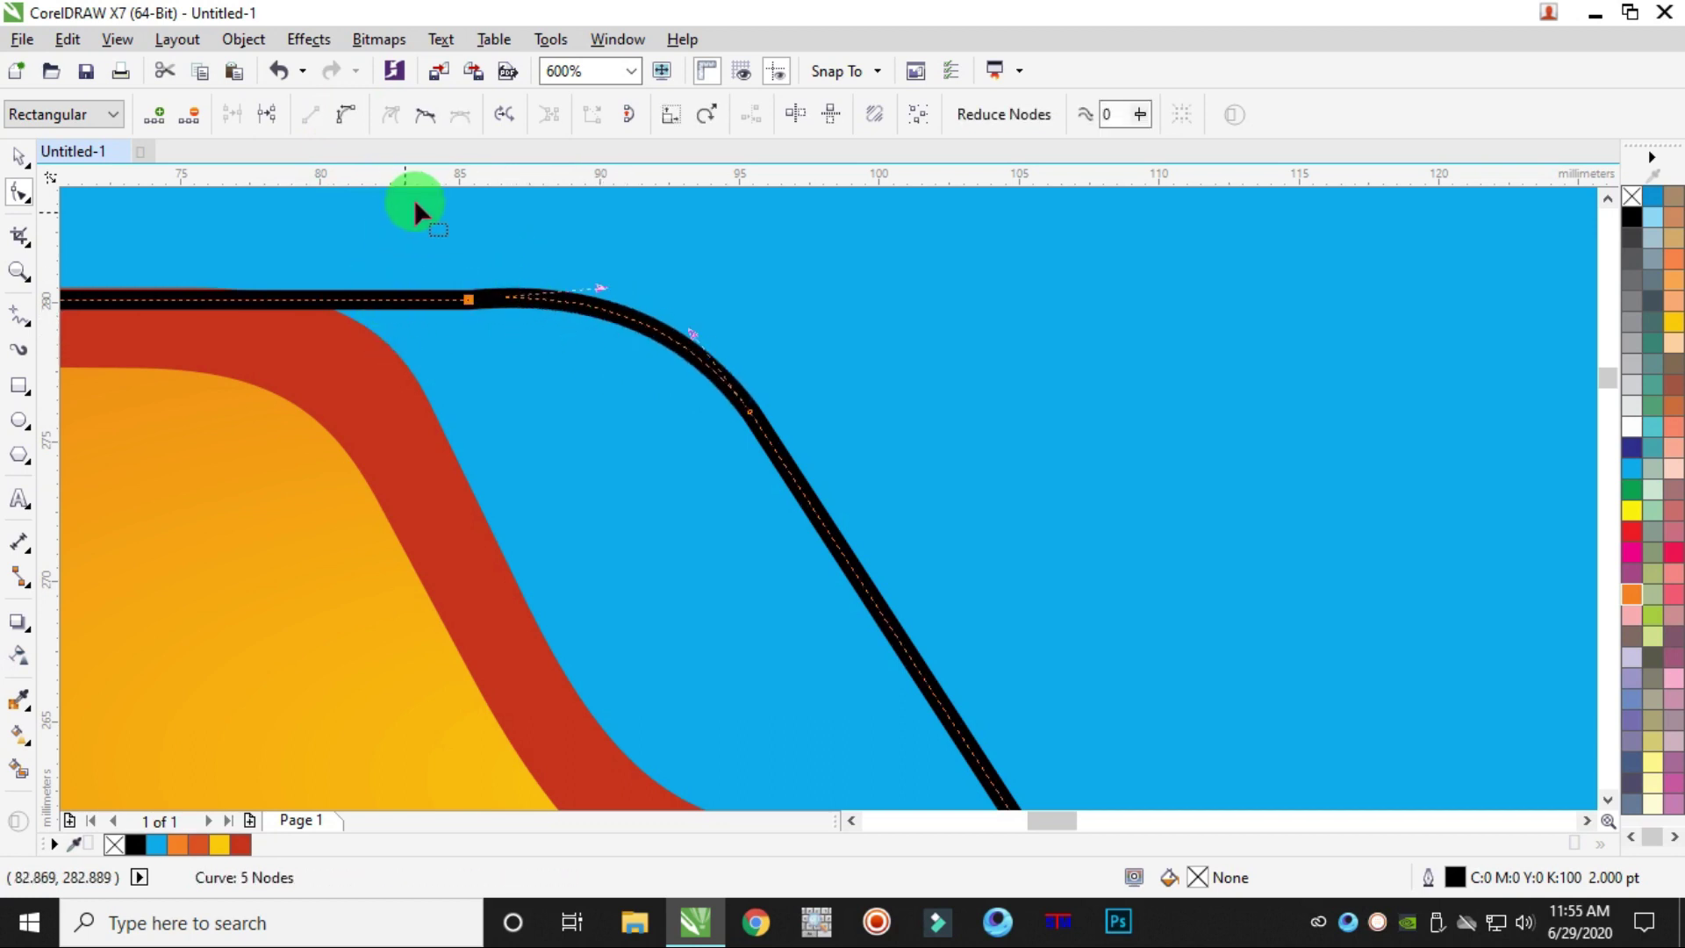
pyautogui.click(424, 115)
pyautogui.moveTo(837, 380); pyautogui.dragTo(732, 426)
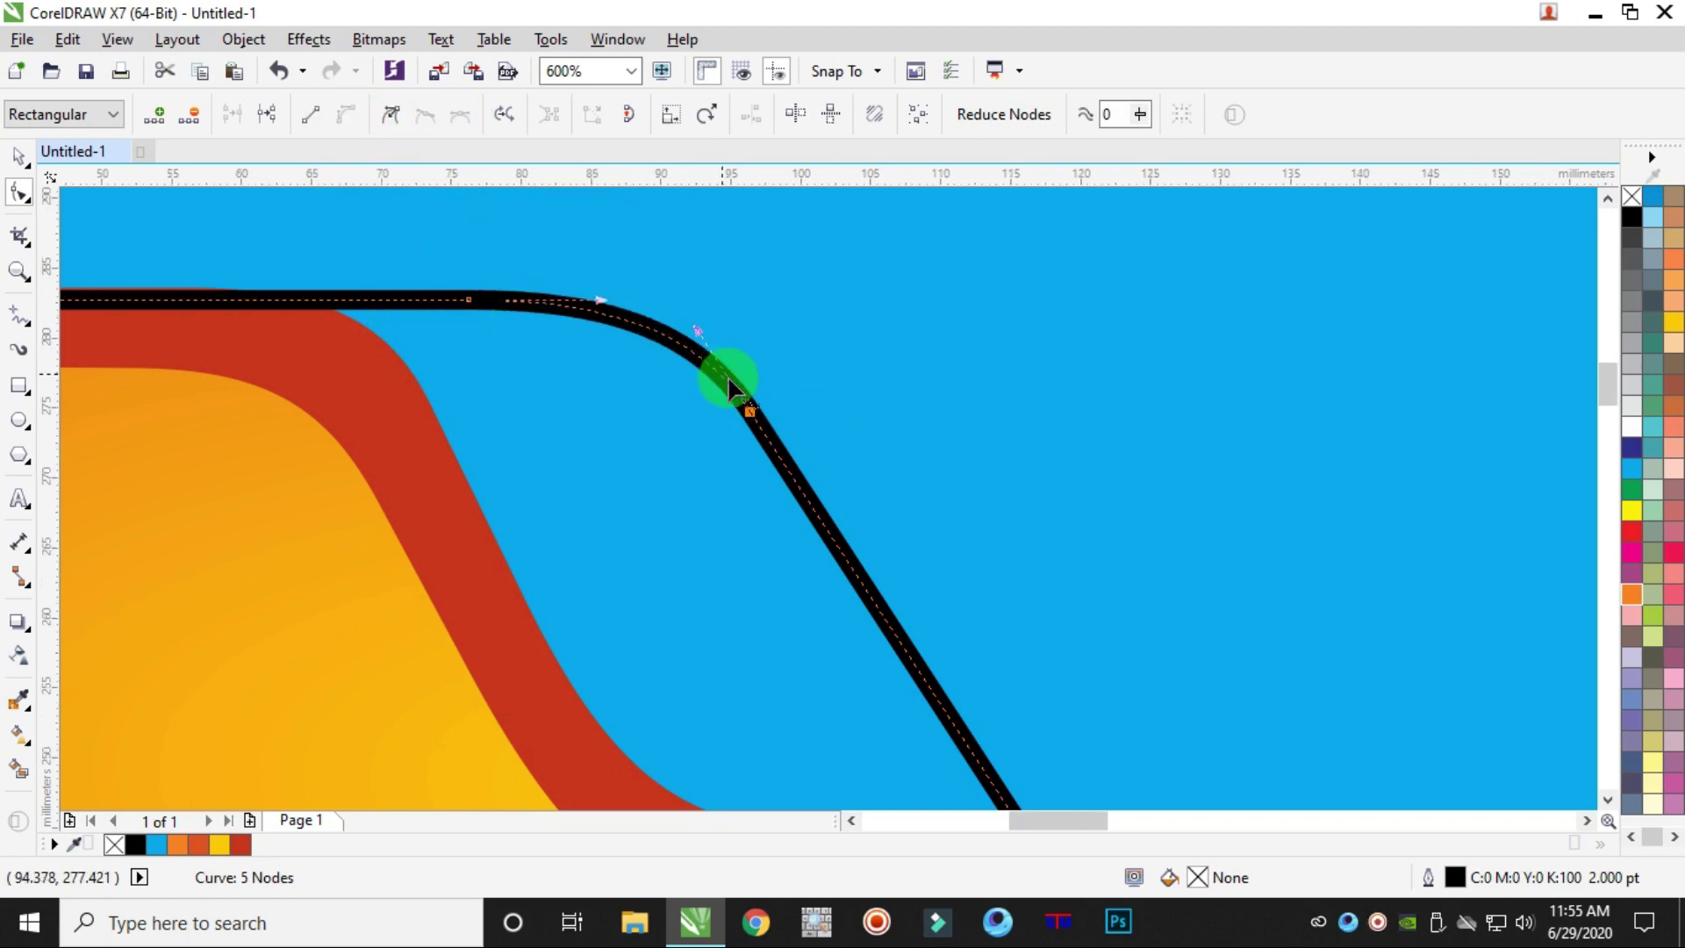
# - Add a node on each side of the line's lower corner and delete the corner node between them
pyautogui.scroll(-4, 816, 390)
pyautogui.scroll(2, 881, 526)
pyautogui.doubleClick(942, 506)
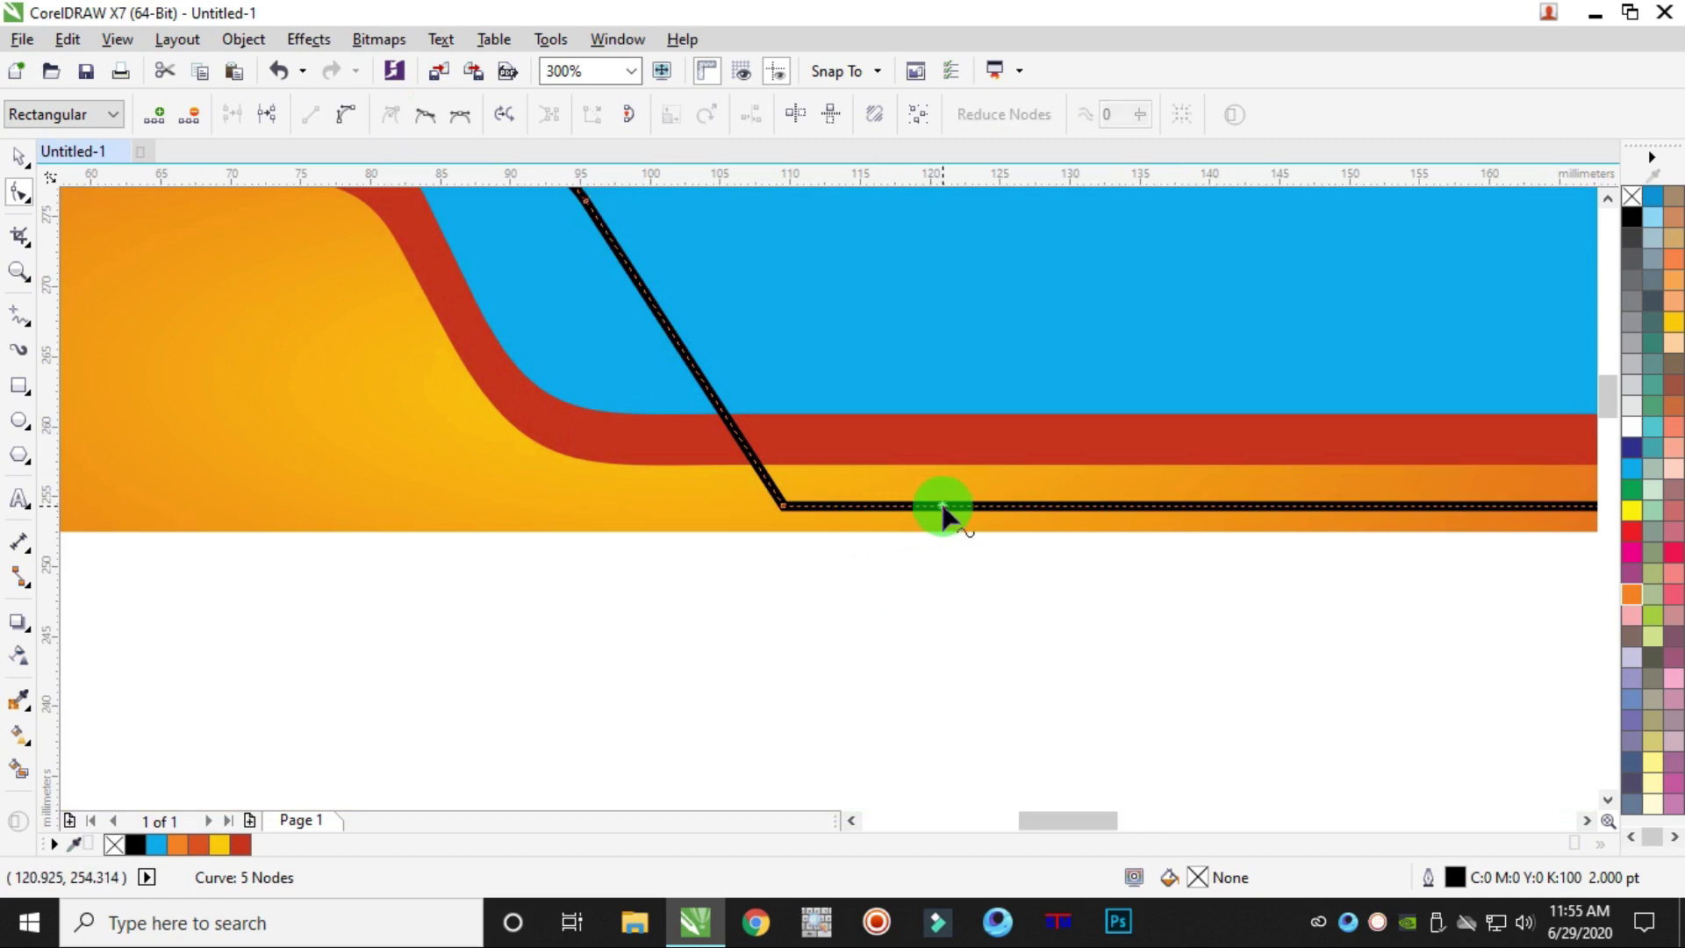
pyautogui.doubleClick(711, 392)
pyautogui.moveTo(857, 574); pyautogui.dragTo(740, 466)
pyautogui.click(189, 114)
# - Convert the lower corner segment to a curve, bend it outward, smooth its end nodes, and deselect the line
pyautogui.click(836, 455)
pyautogui.click(386, 118)
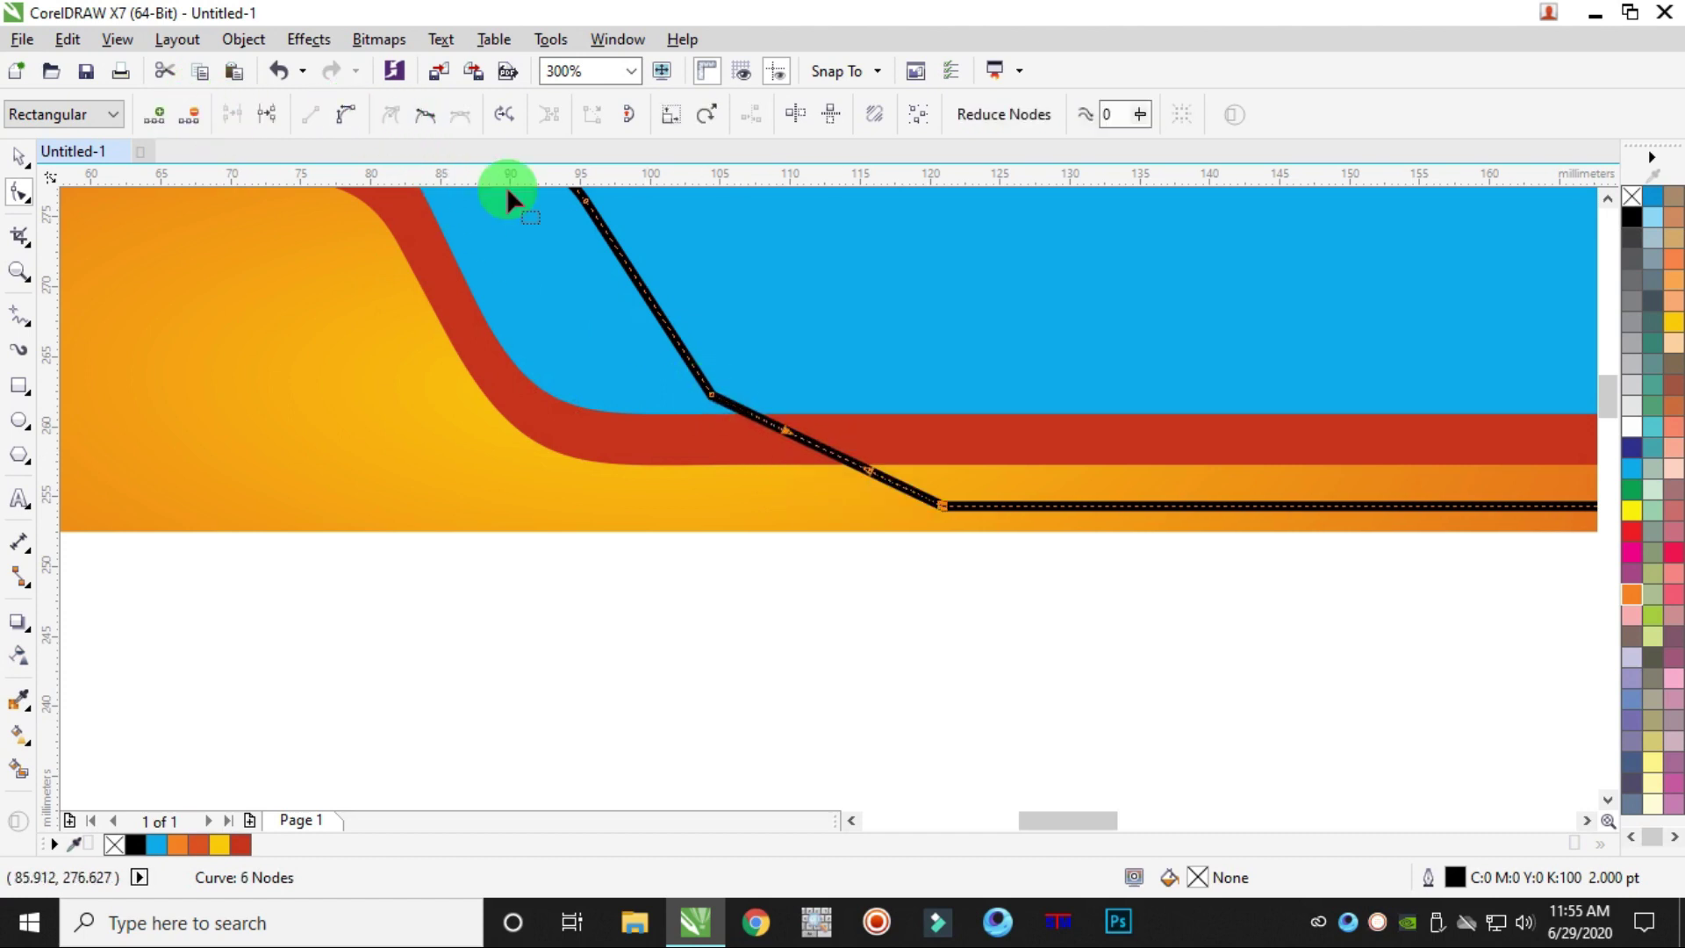
pyautogui.moveTo(835, 462); pyautogui.dragTo(805, 500)
pyautogui.scroll(-1, 916, 506)
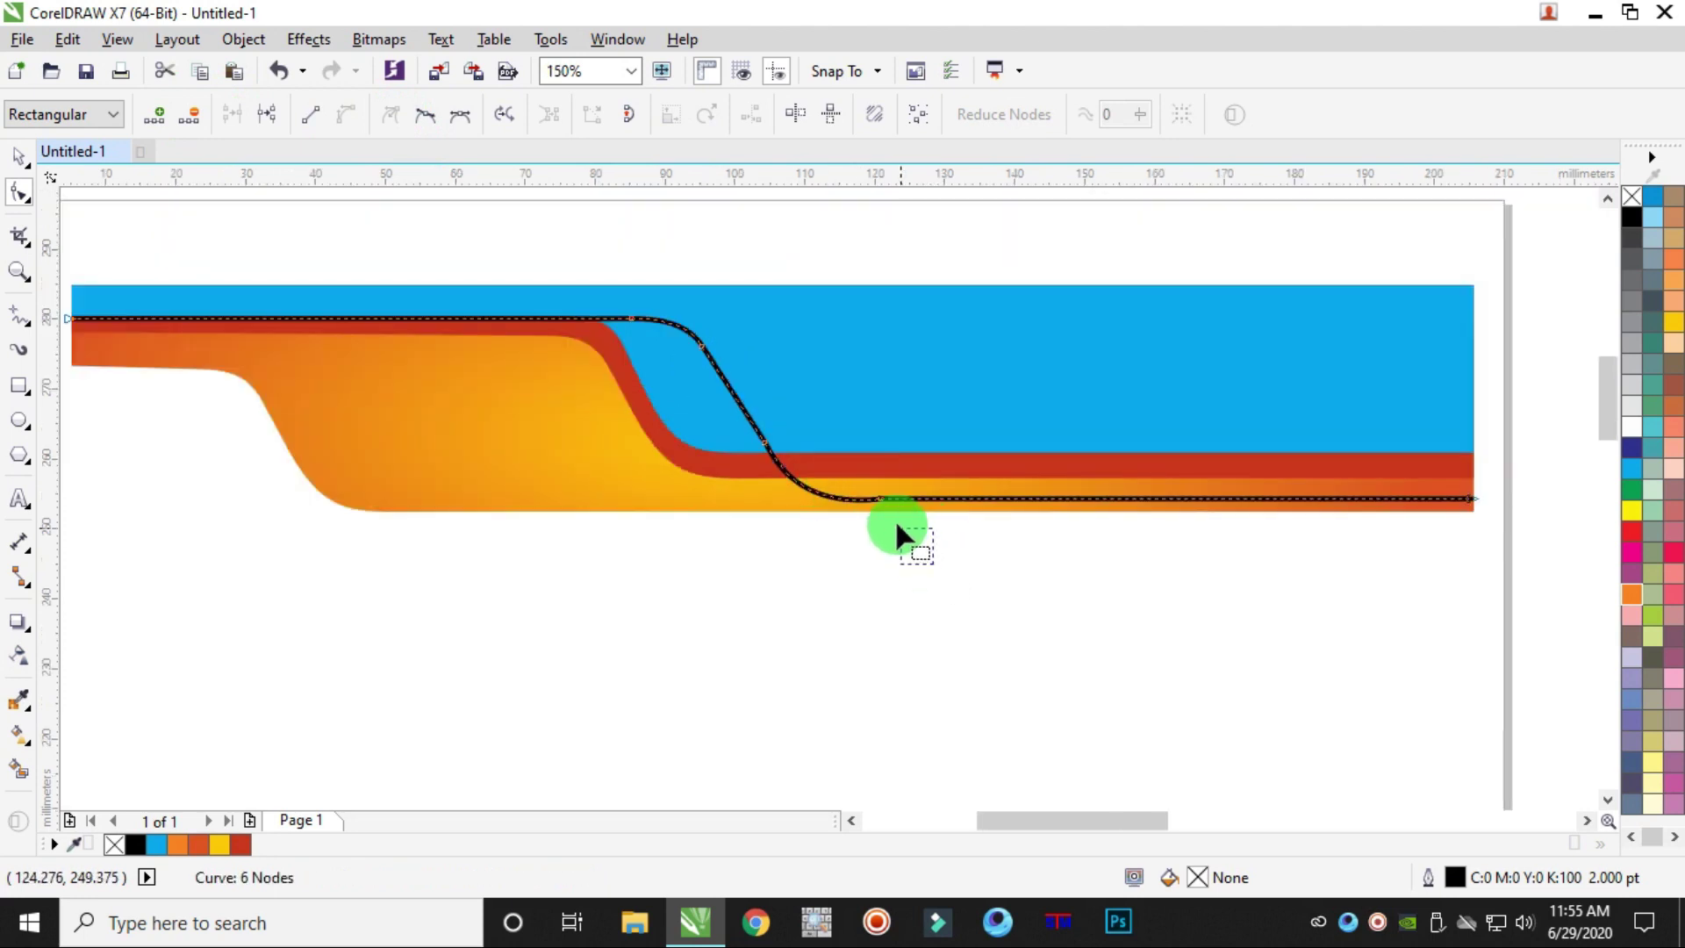
pyautogui.moveTo(897, 531); pyautogui.dragTo(869, 486)
pyautogui.click(426, 123)
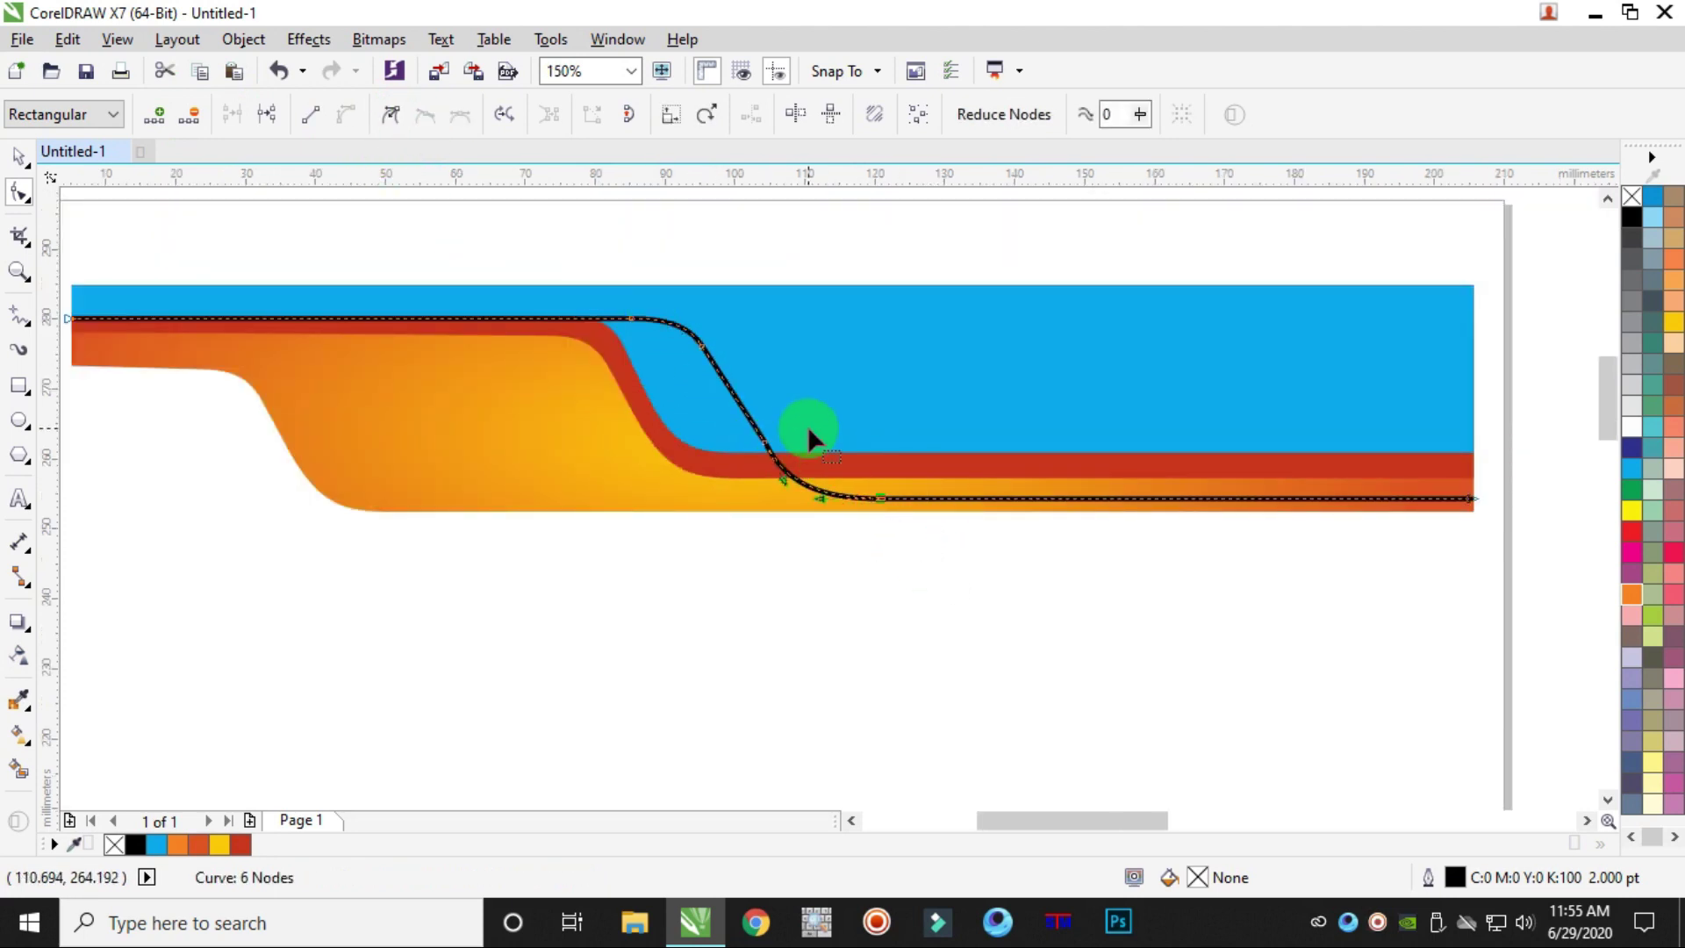
pyautogui.click(423, 114)
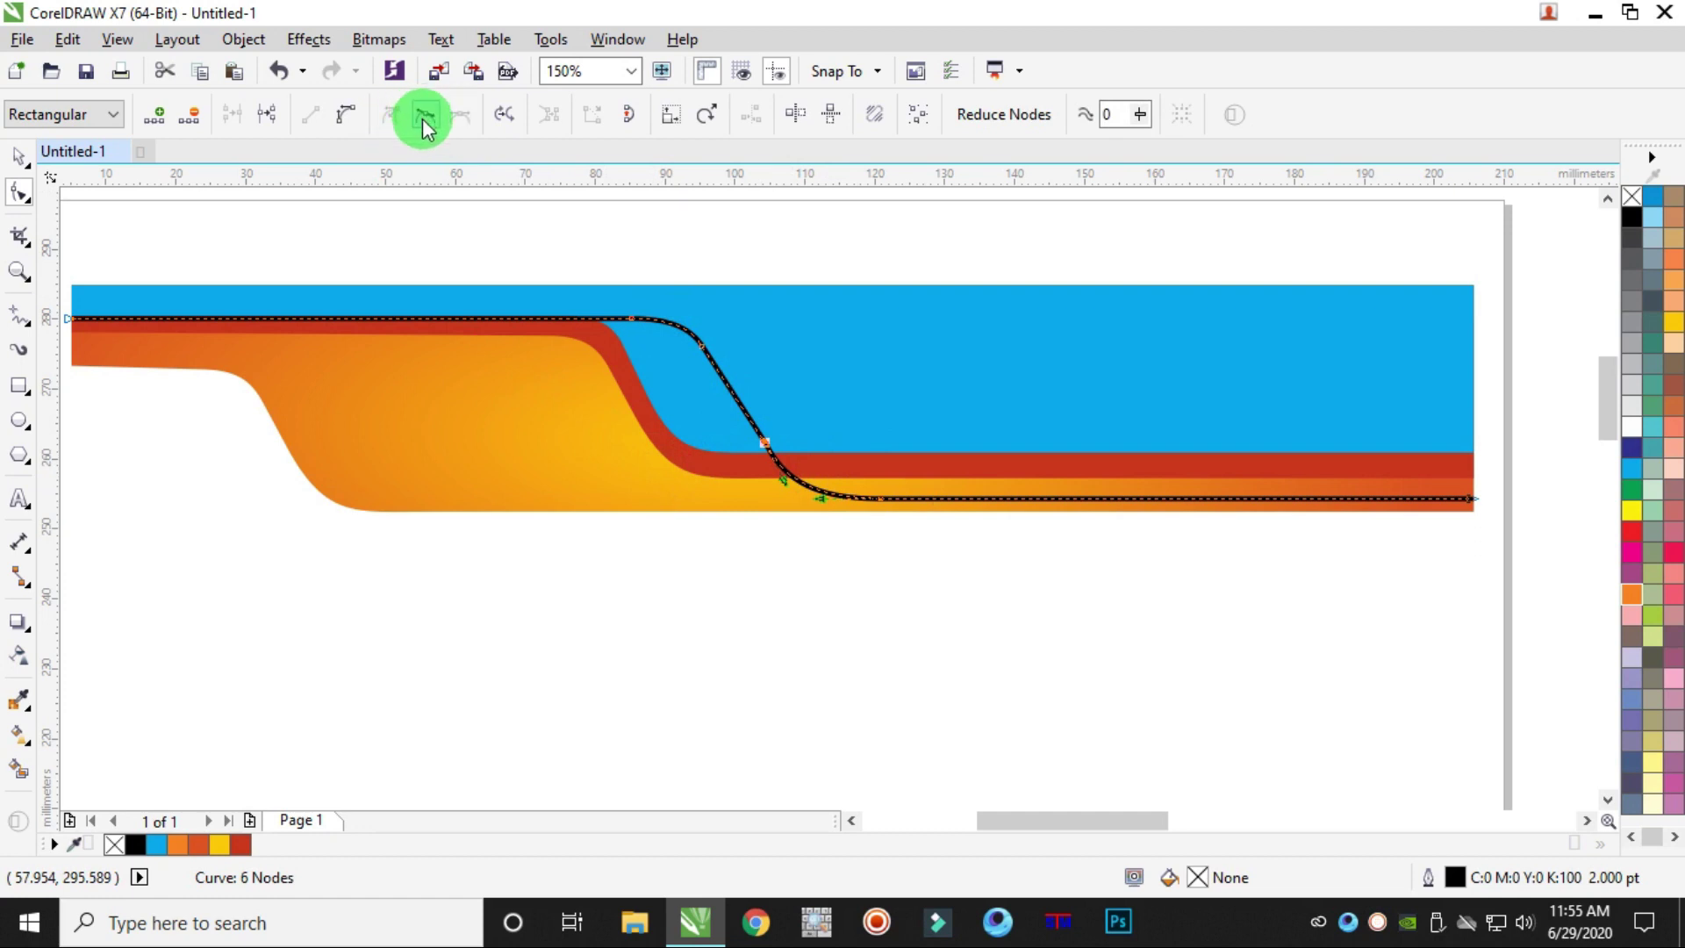
pyautogui.scroll(4, 781, 507)
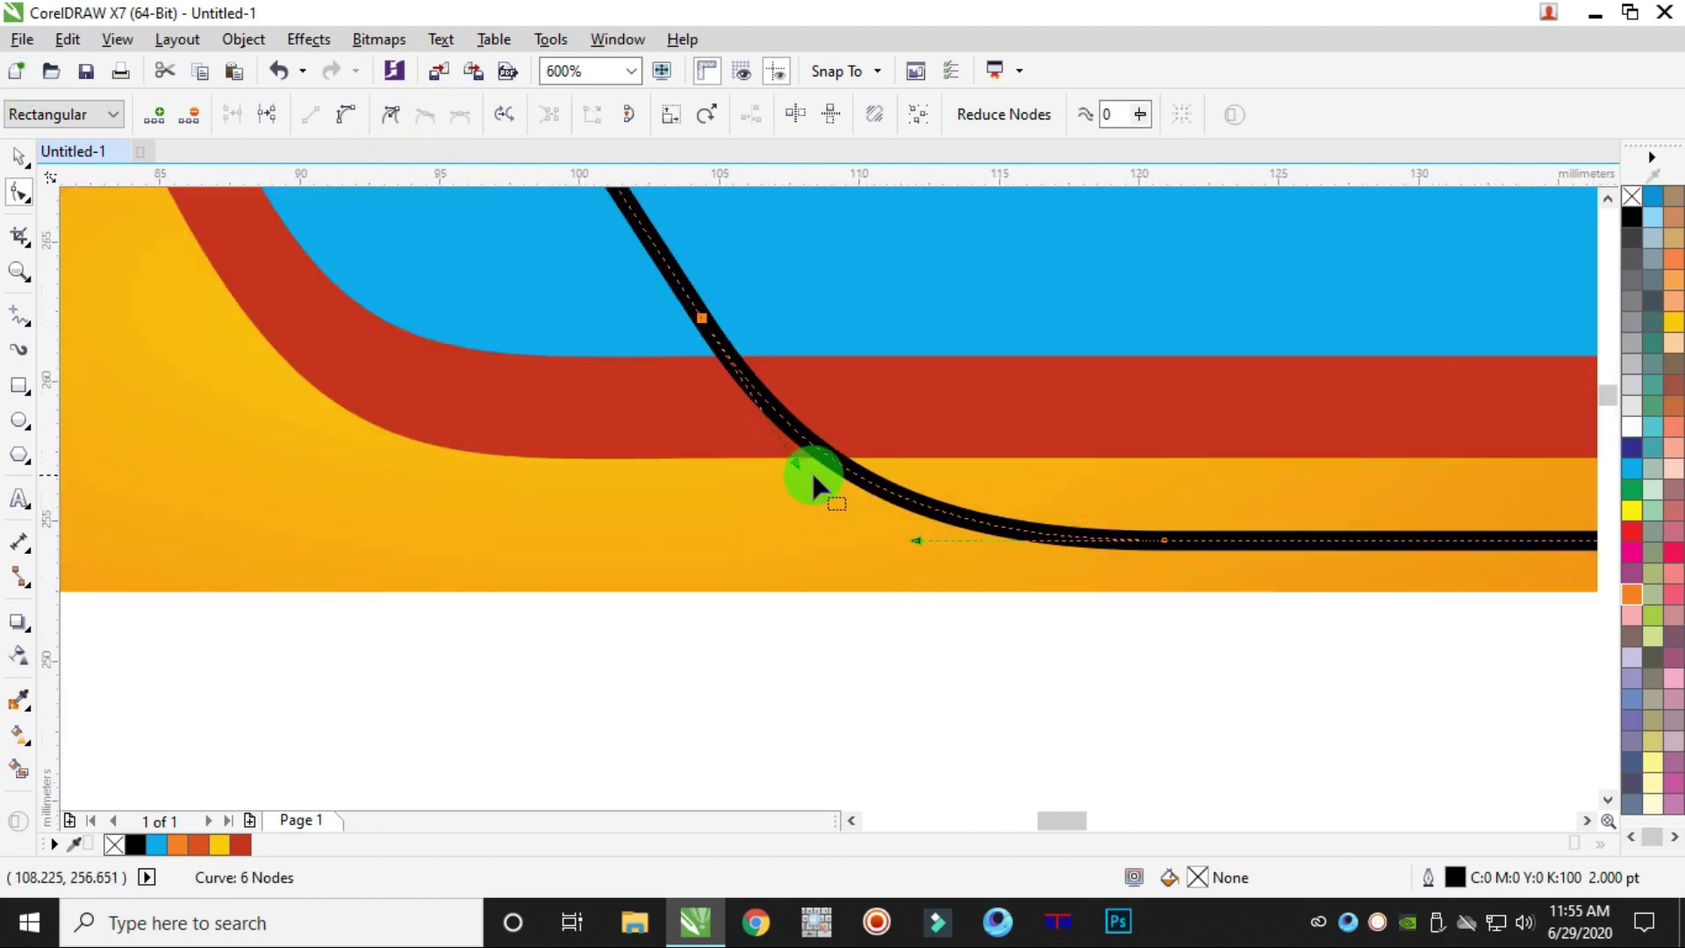
pyautogui.moveTo(821, 469); pyautogui.dragTo(796, 498)
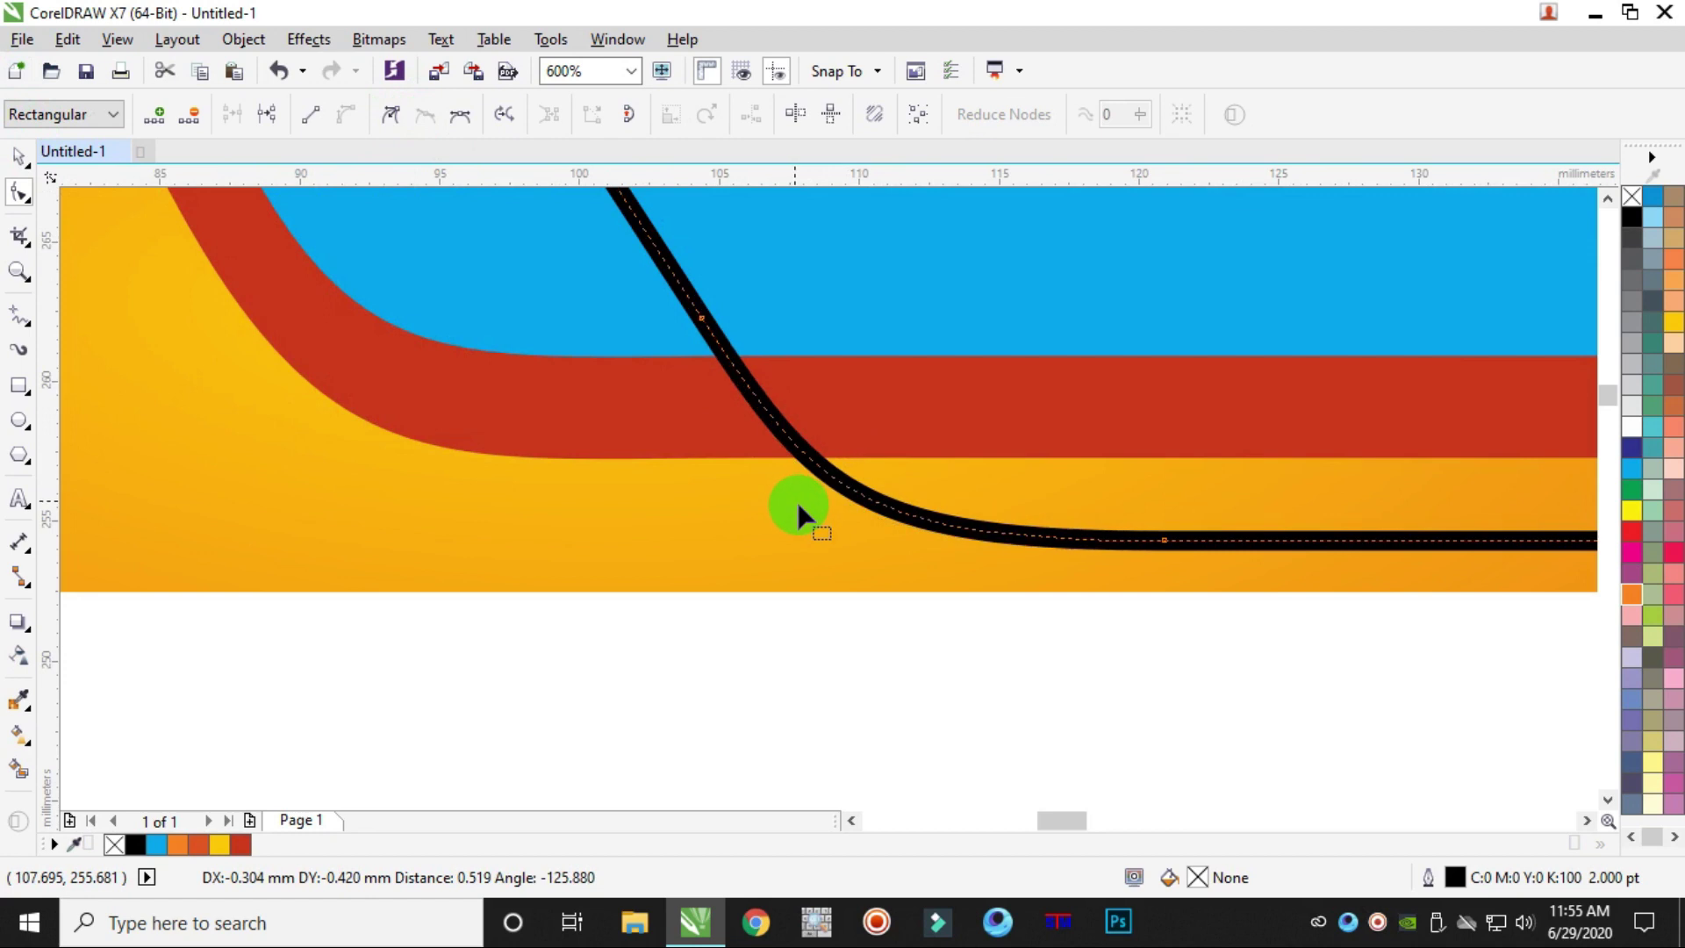
pyautogui.scroll(-4, 833, 522)
pyautogui.click(20, 160)
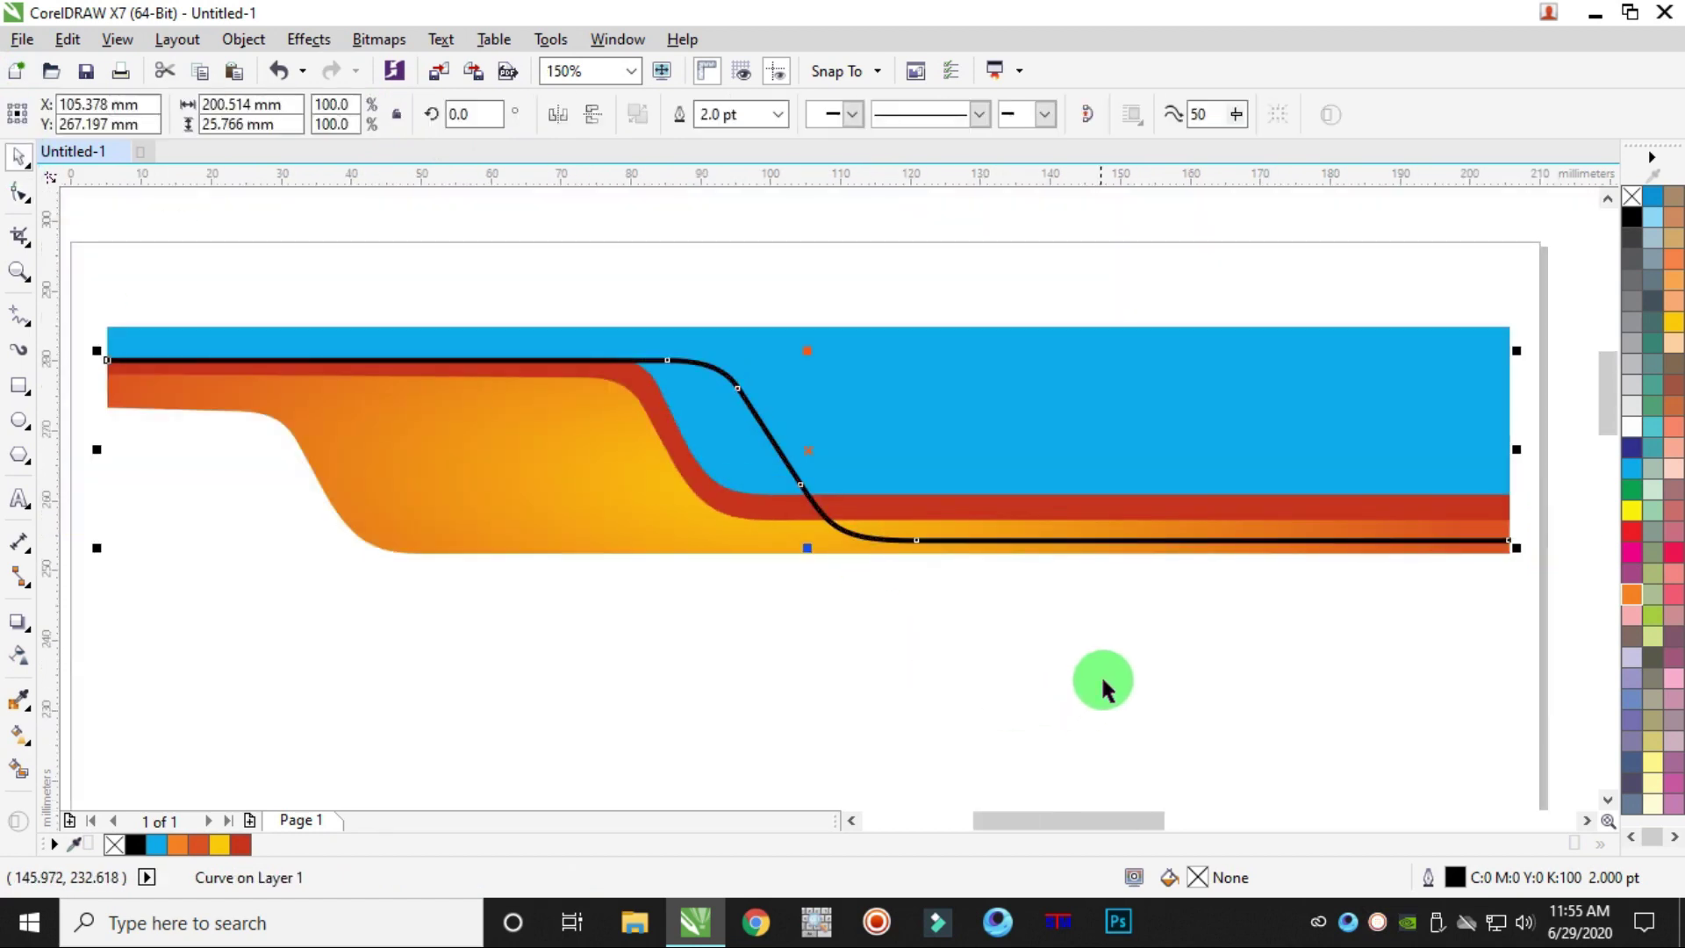
pyautogui.click(1137, 664)
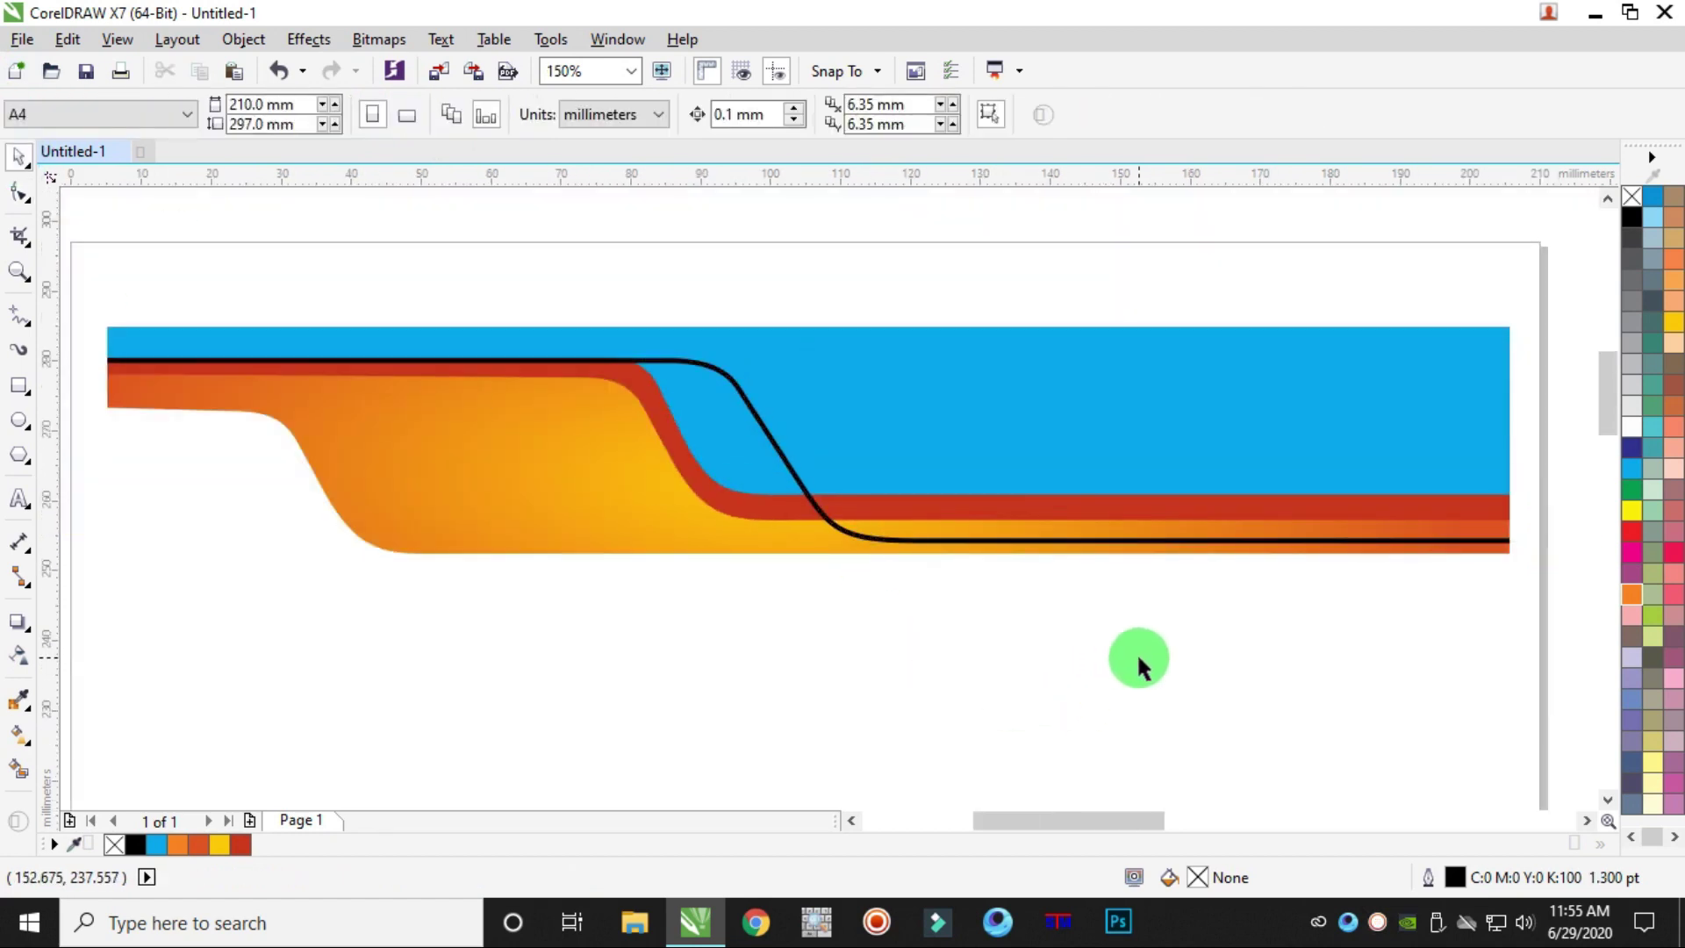
# - Change the curved line's outline color from the palette to white and deselect it
pyautogui.click(772, 435)
pyautogui.rightClick(1632, 430)
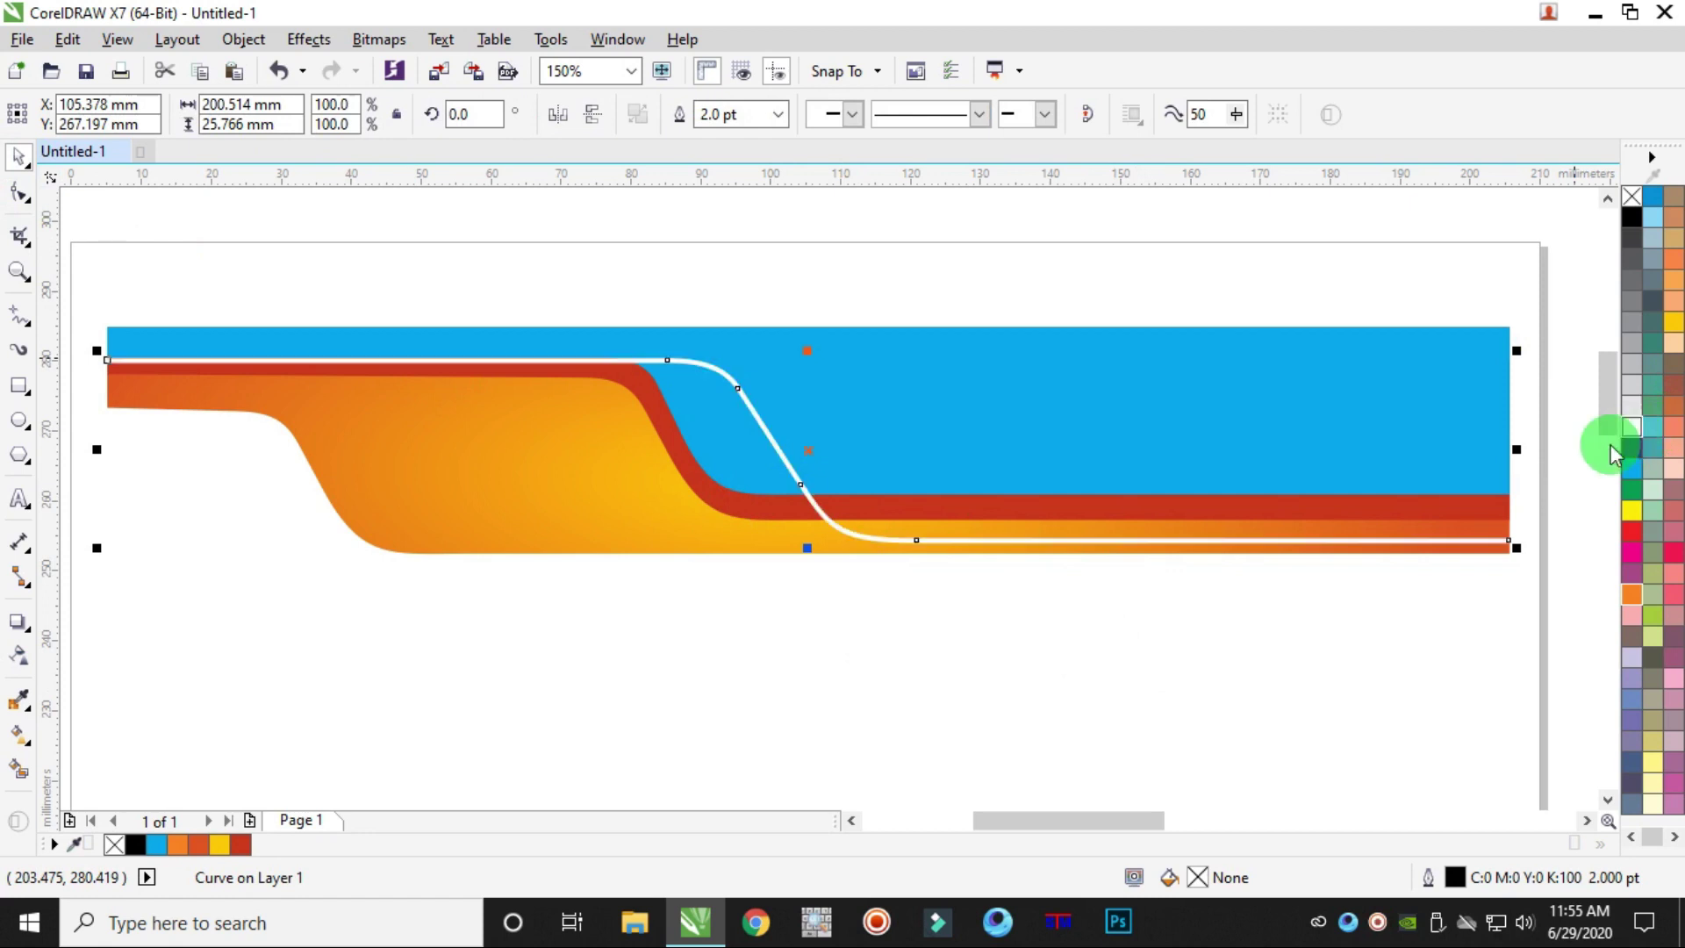
pyautogui.click(1130, 686)
pyautogui.scroll(-2, 581, 445)
pyautogui.scroll(2, 581, 445)
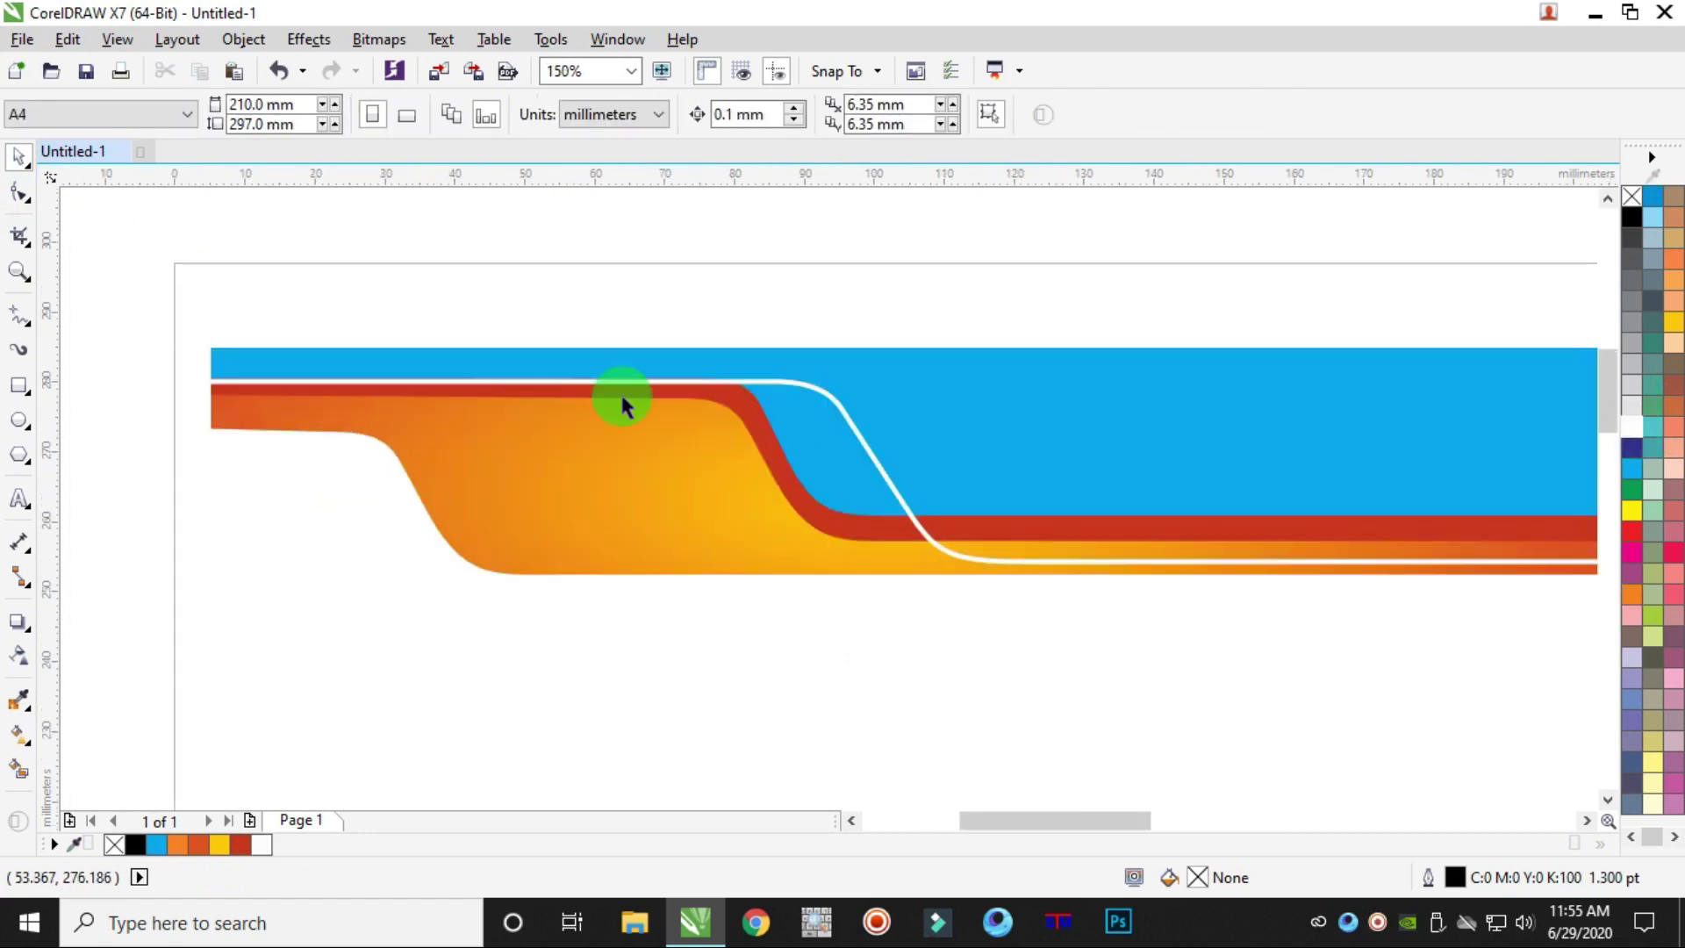
# - Reduce the white line's height to about 24.3 mm and nudge it so its upper run lies over the red stripe
pyautogui.click(822, 389)
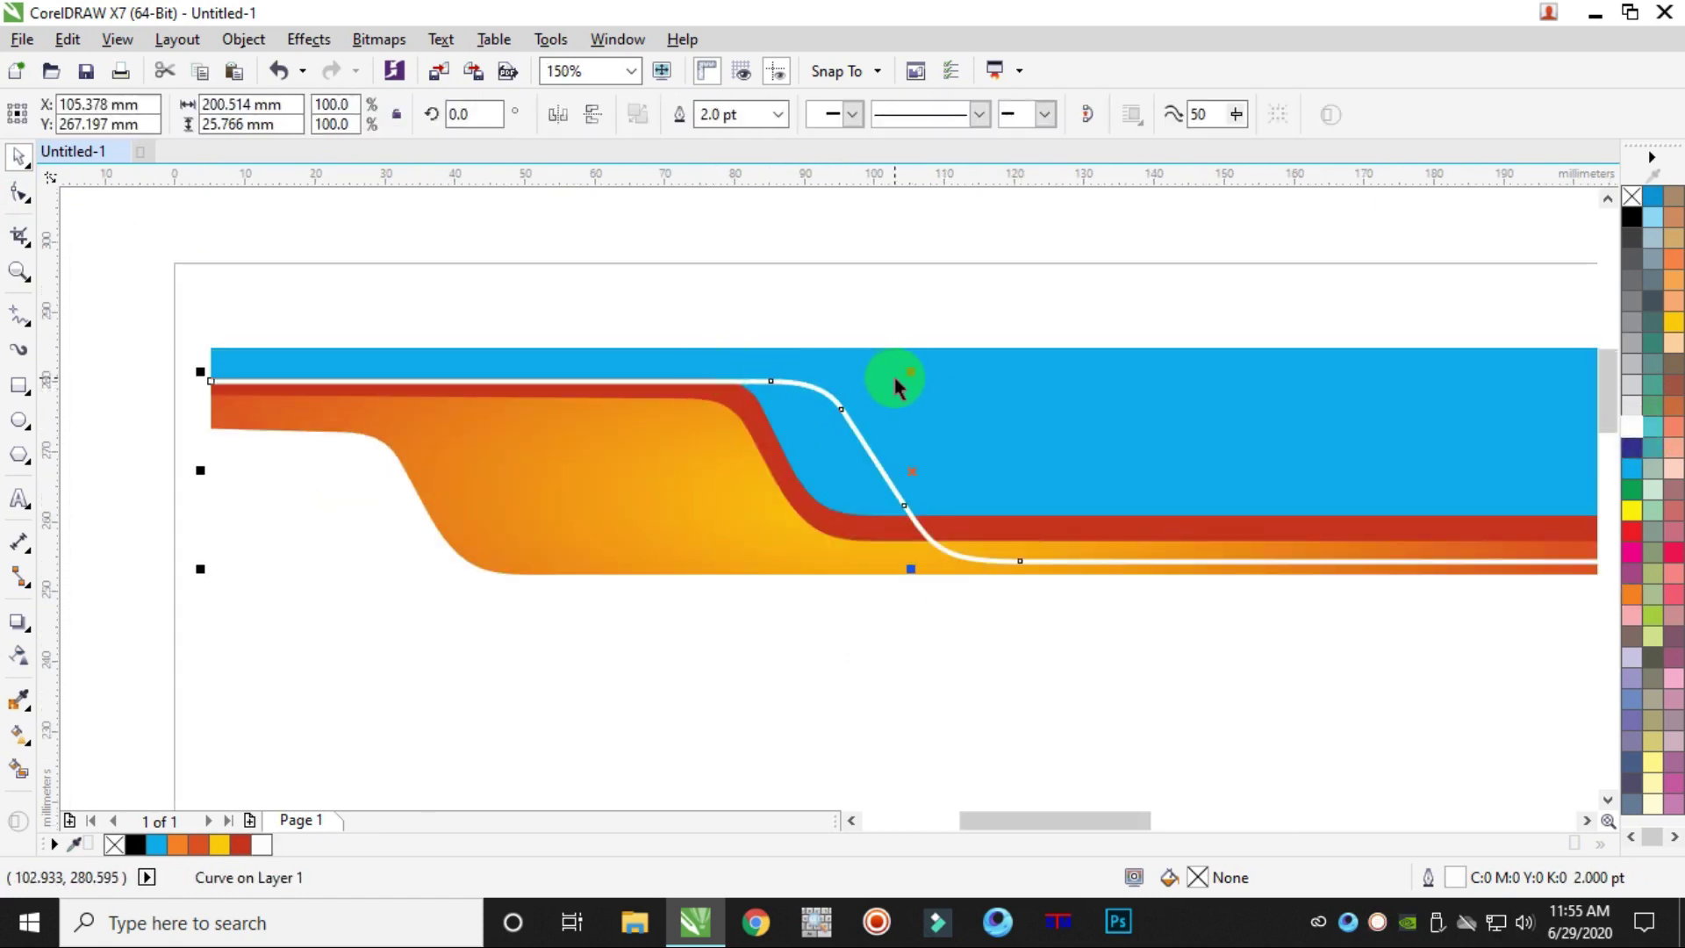
pyautogui.scroll(-2, 693, 428)
pyautogui.scroll(2, 822, 450)
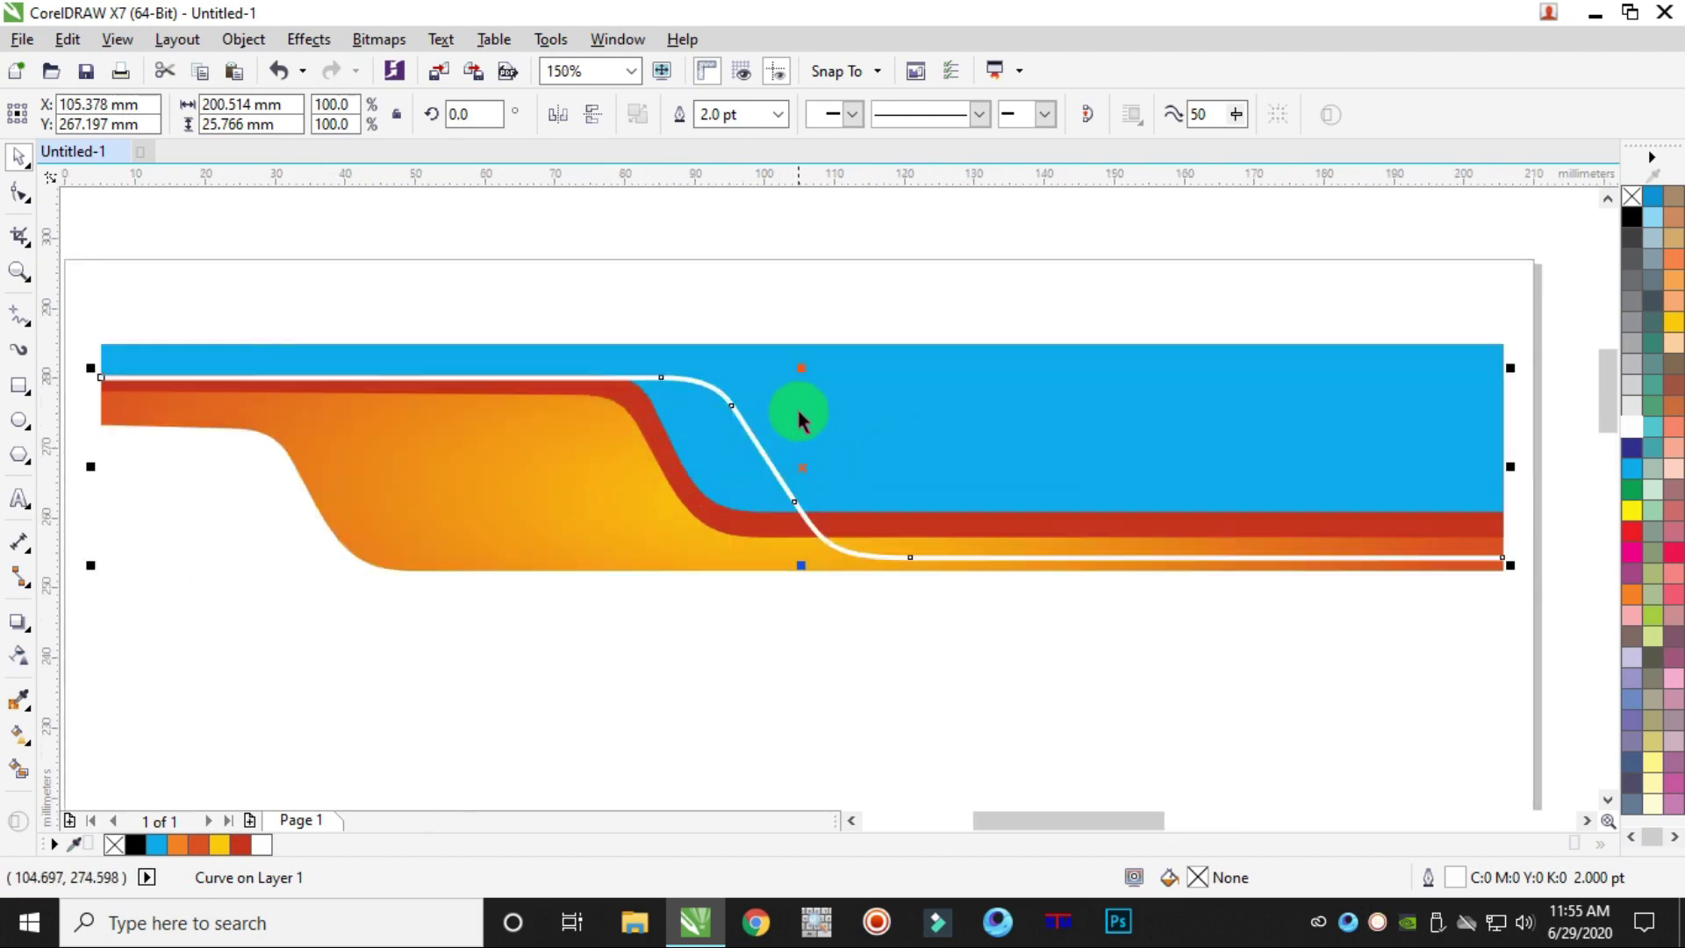
pyautogui.moveTo(798, 367); pyautogui.dragTo(799, 377)
pyautogui.scroll(4, 531, 421)
pyautogui.moveTo(556, 384); pyautogui.dragTo(564, 371)
pyautogui.scroll(-4, 579, 386)
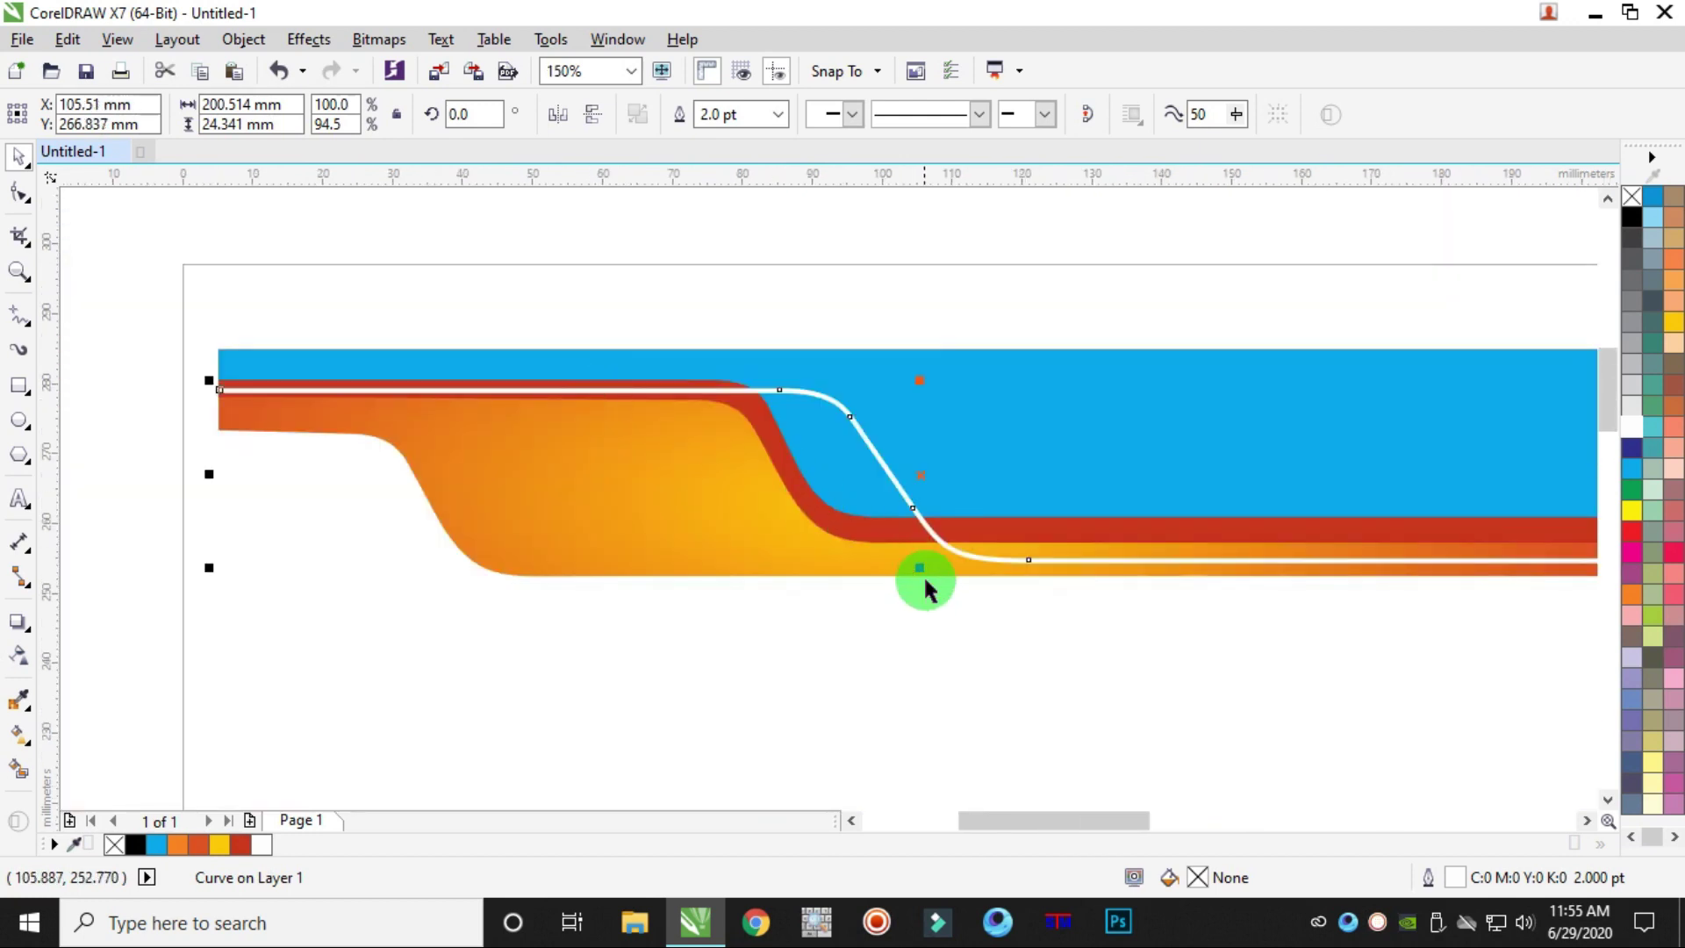
# - Set the white line's outline width to 1.5 points and deselect it
pyautogui.click(926, 594)
pyautogui.click(1027, 561)
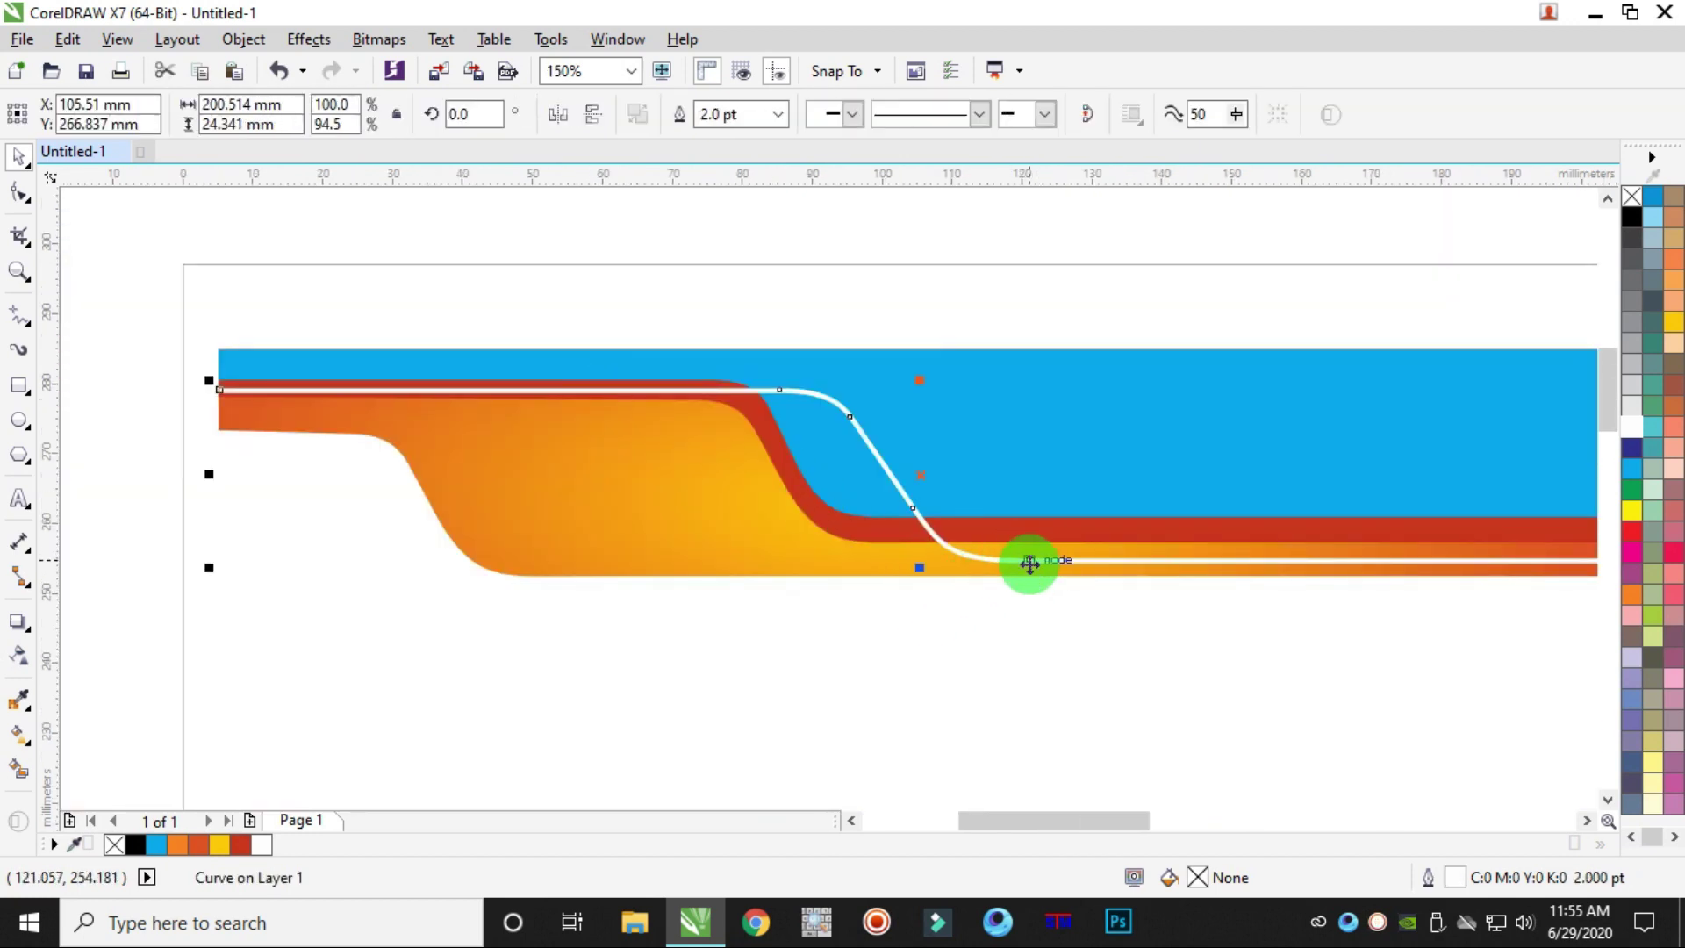
pyautogui.press('F12')
pyautogui.write('1.')
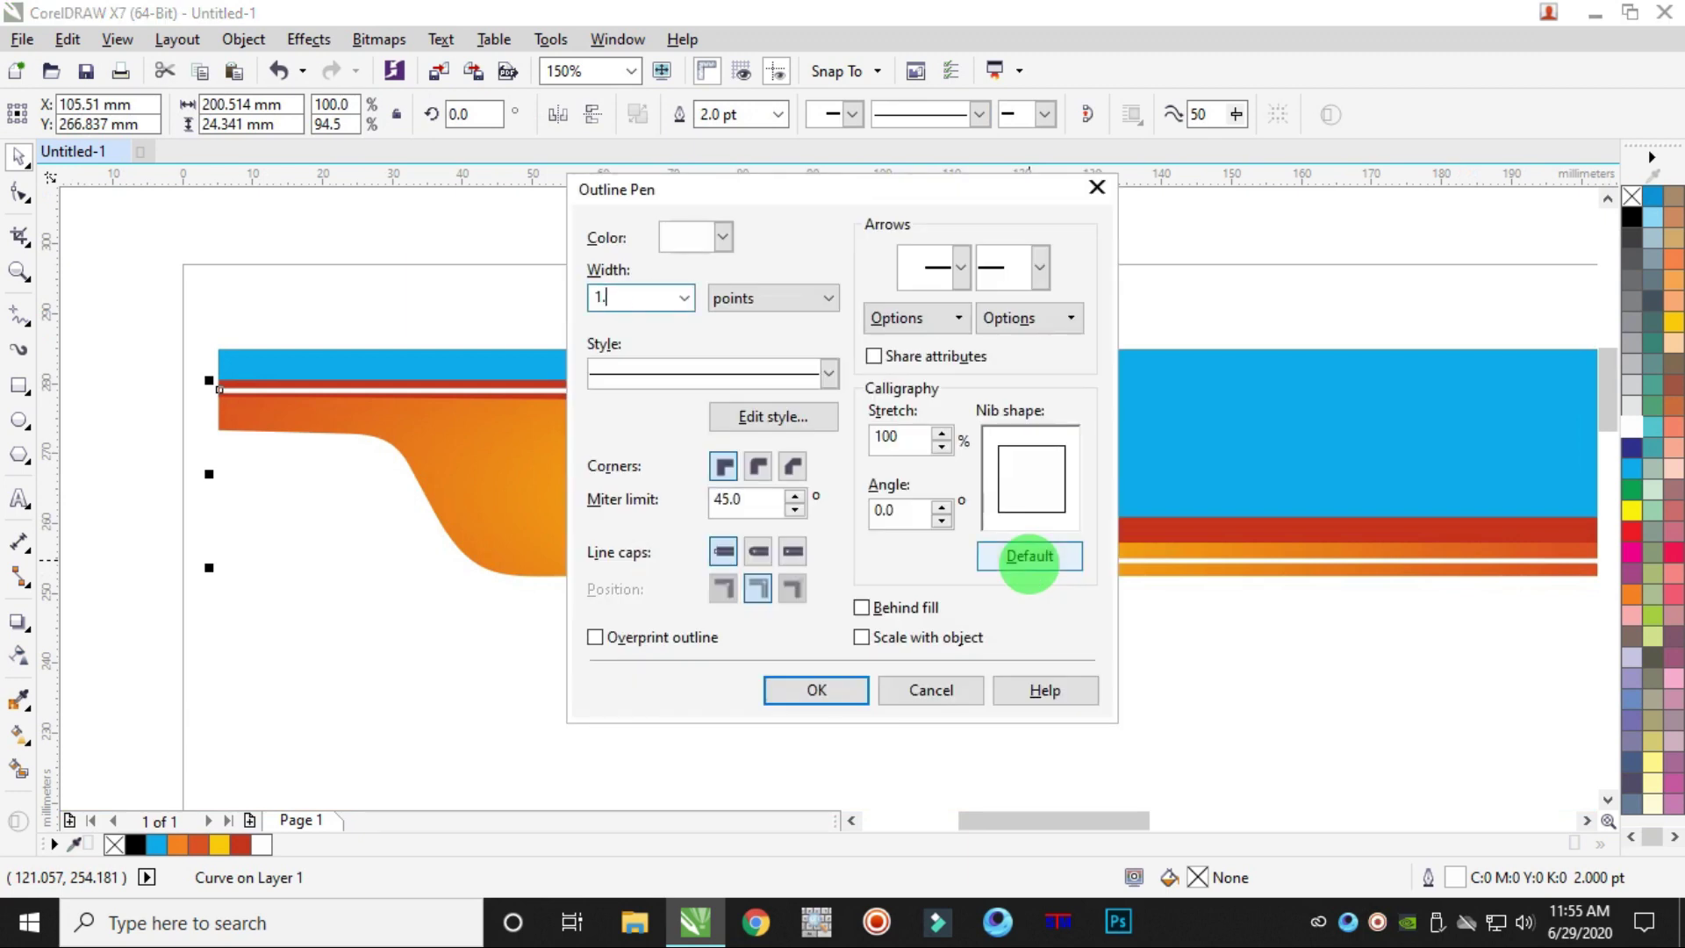
pyautogui.write('5')
pyautogui.press('Return')
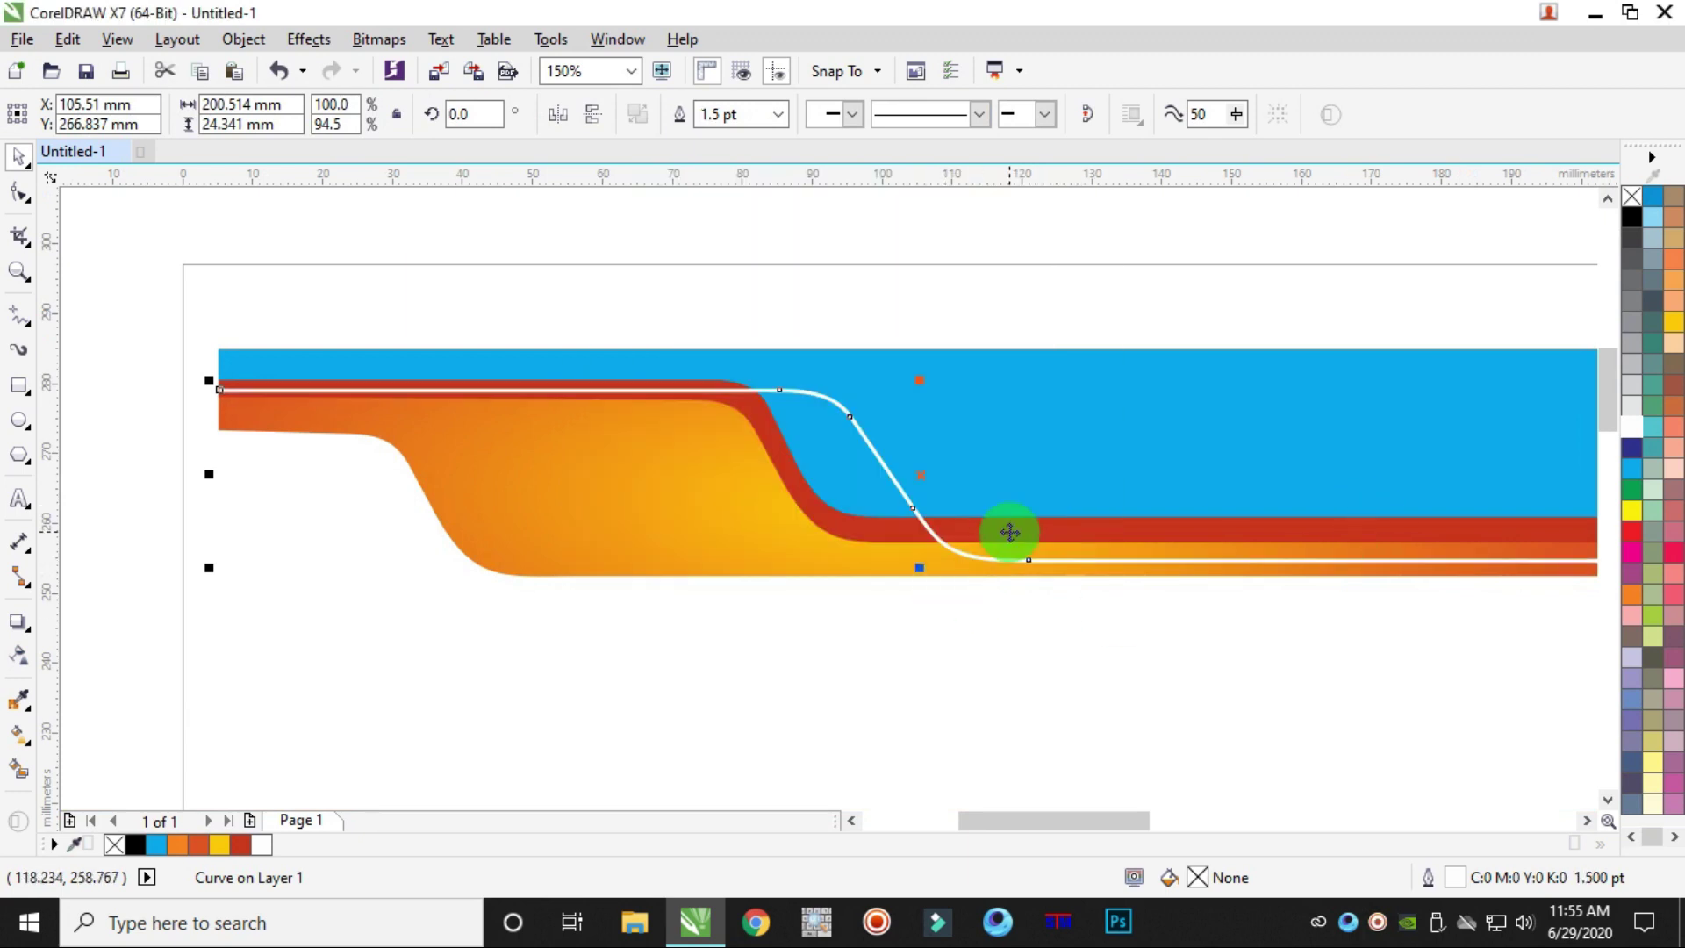
pyautogui.click(1023, 673)
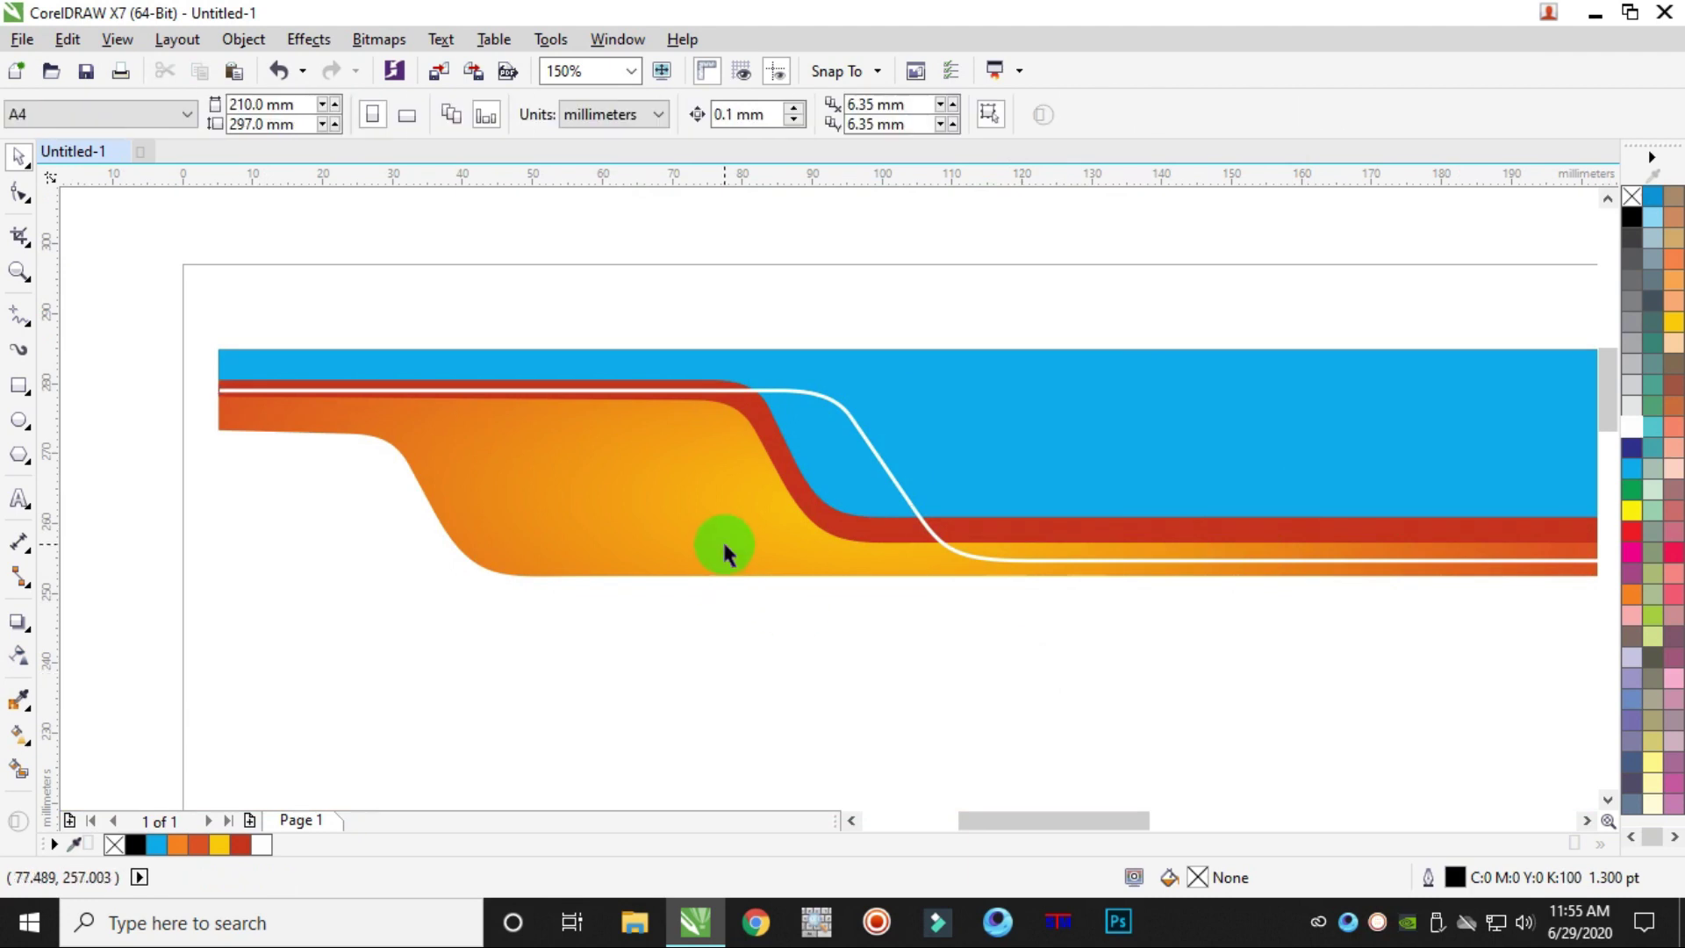
# - Stretch the orange-yellow gradient shape slightly downward from its bottom edge and deselect it
pyautogui.click(725, 548)
pyautogui.moveTo(920, 584); pyautogui.dragTo(935, 588)
pyautogui.click(1097, 693)
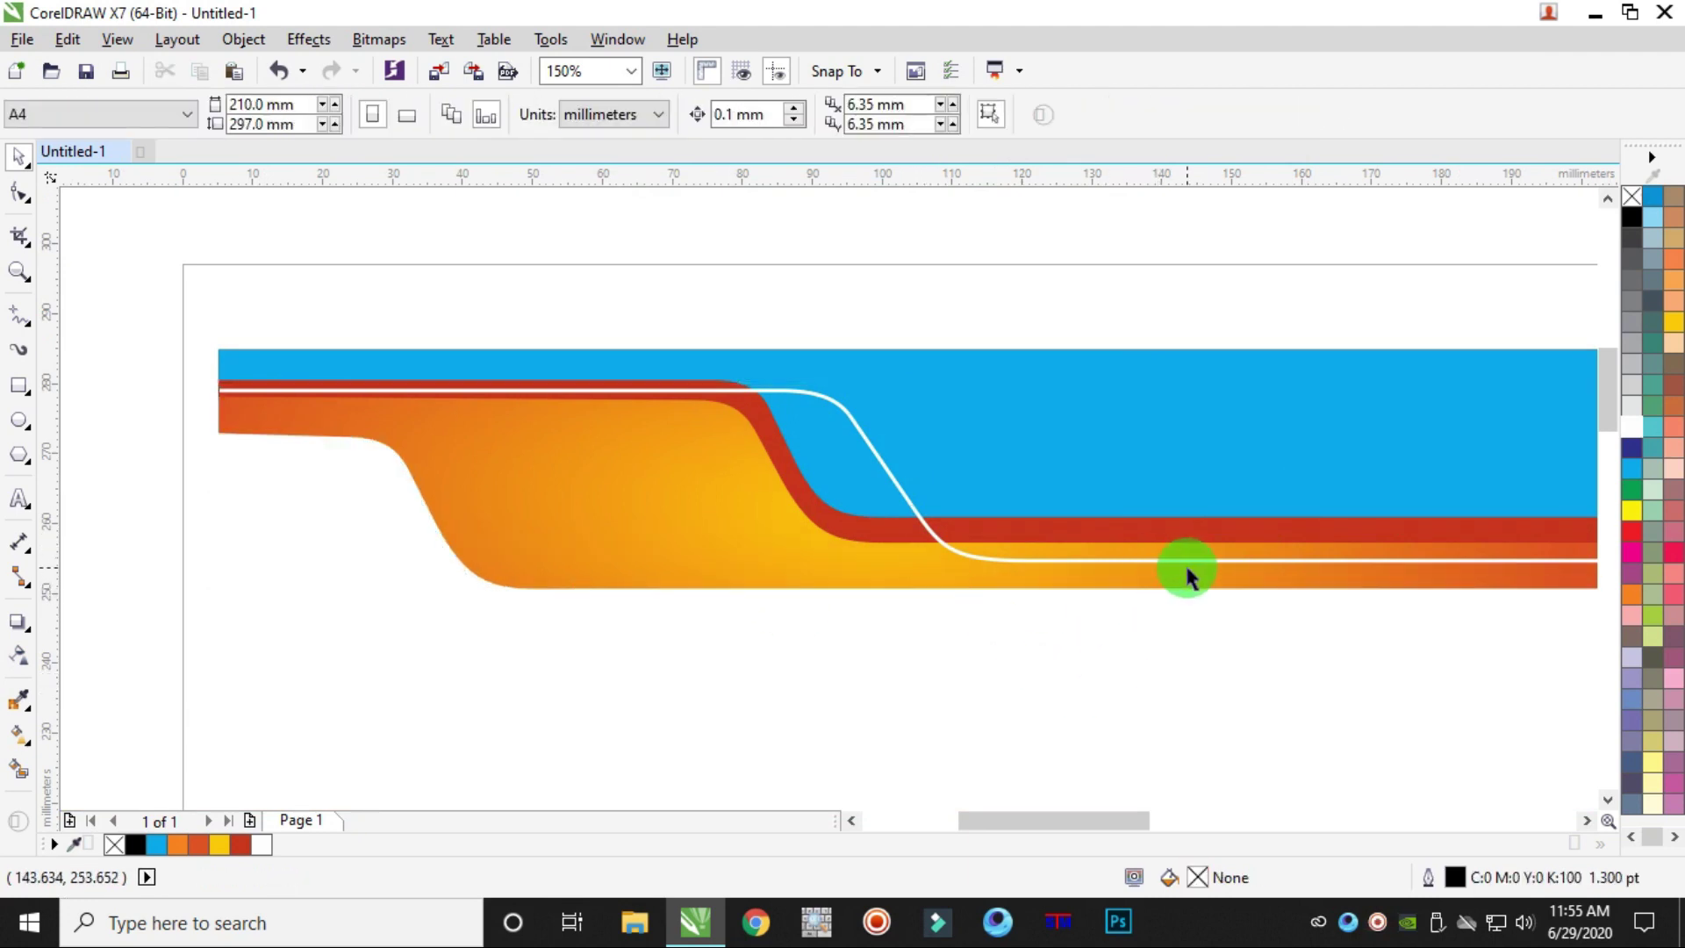
# - Duplicate the white line about 8.2 mm lower and color the copy's outline brown (C 0, M 53, Y 59, K 53)
pyautogui.moveTo(1187, 561); pyautogui.dragTo(1188, 612)
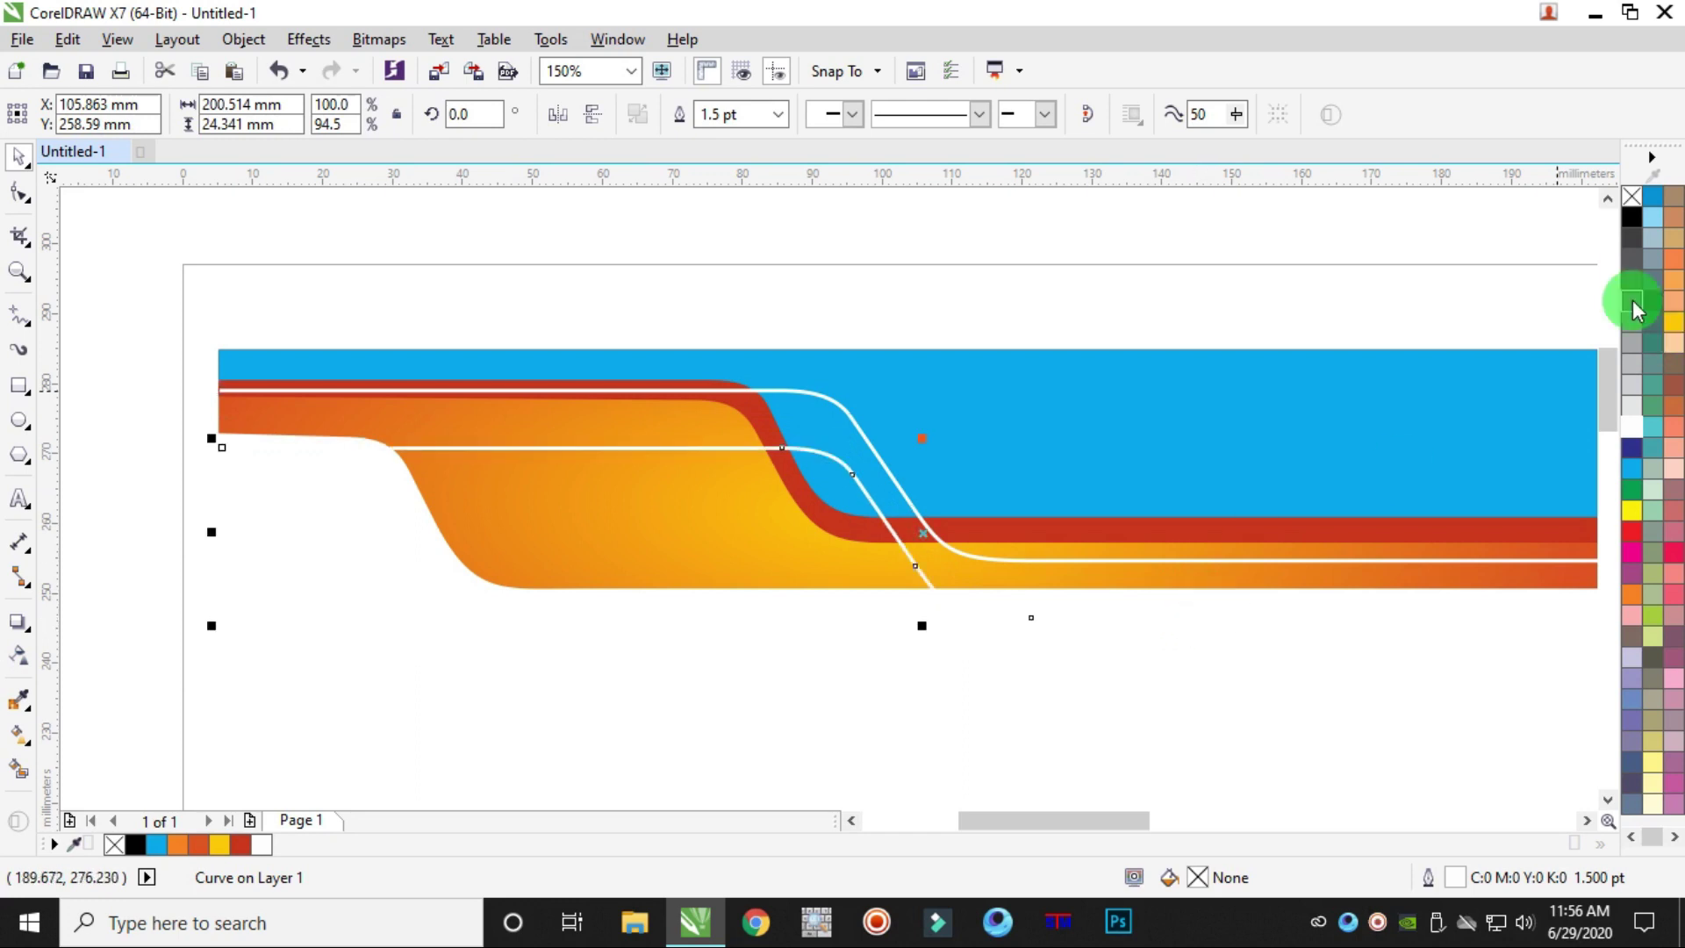
pyautogui.rightClick(249, 851)
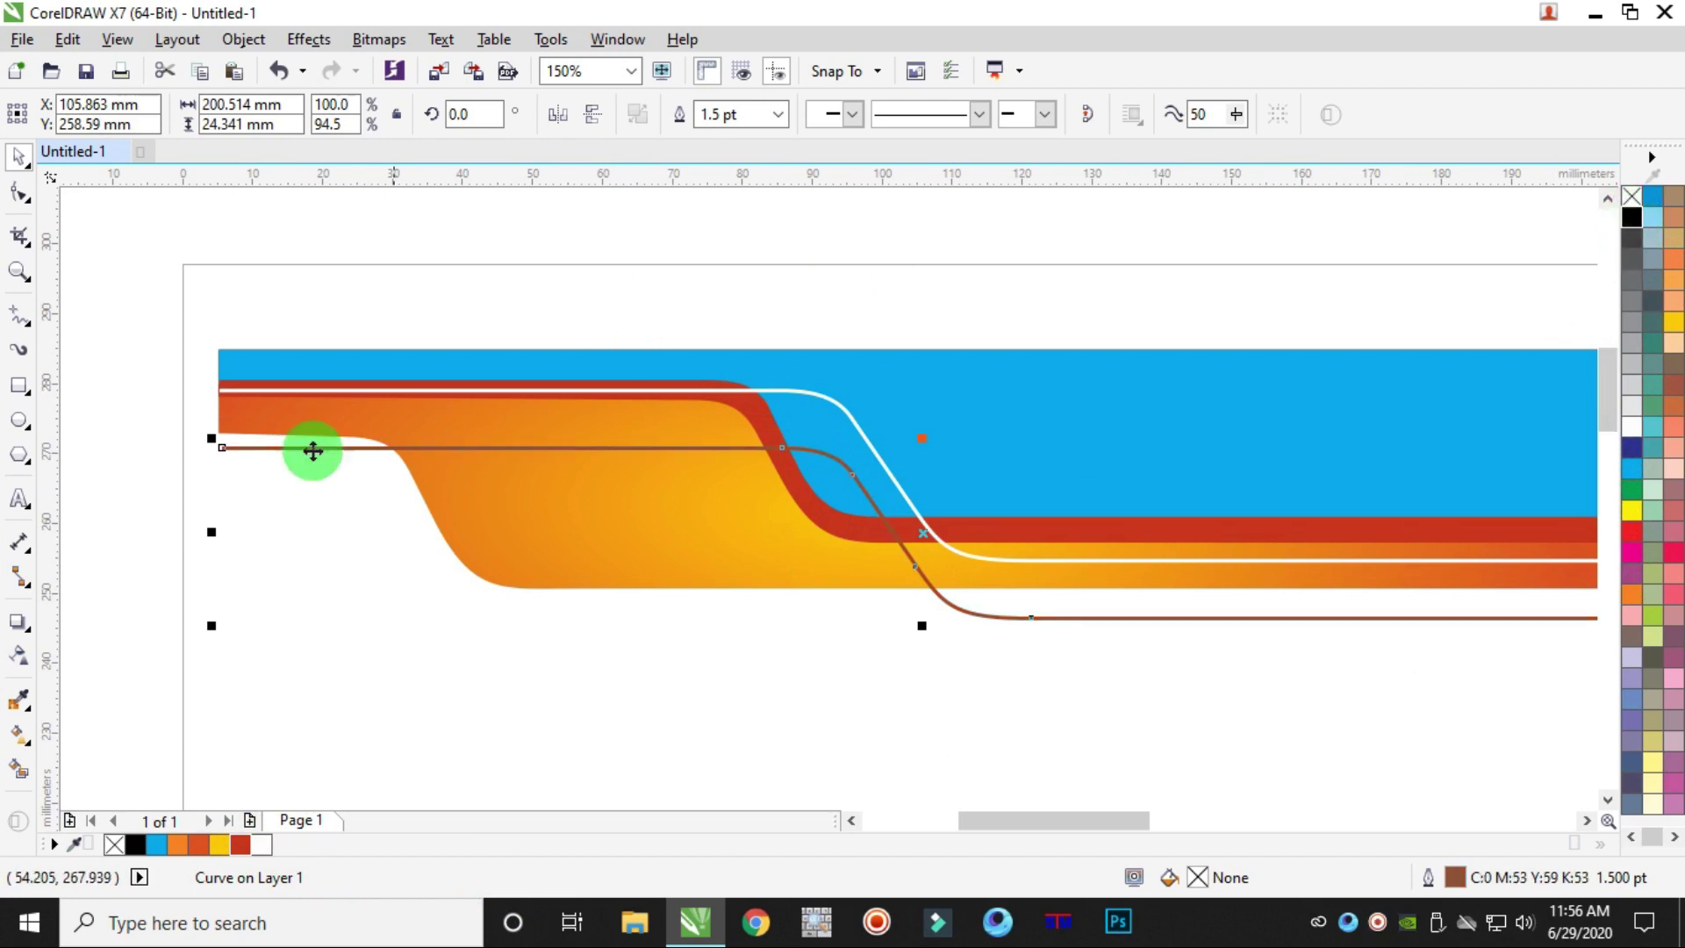
# - Shift the four middle nodes of the brown line about 5 mm to the left and deselect it
pyautogui.click(18, 193)
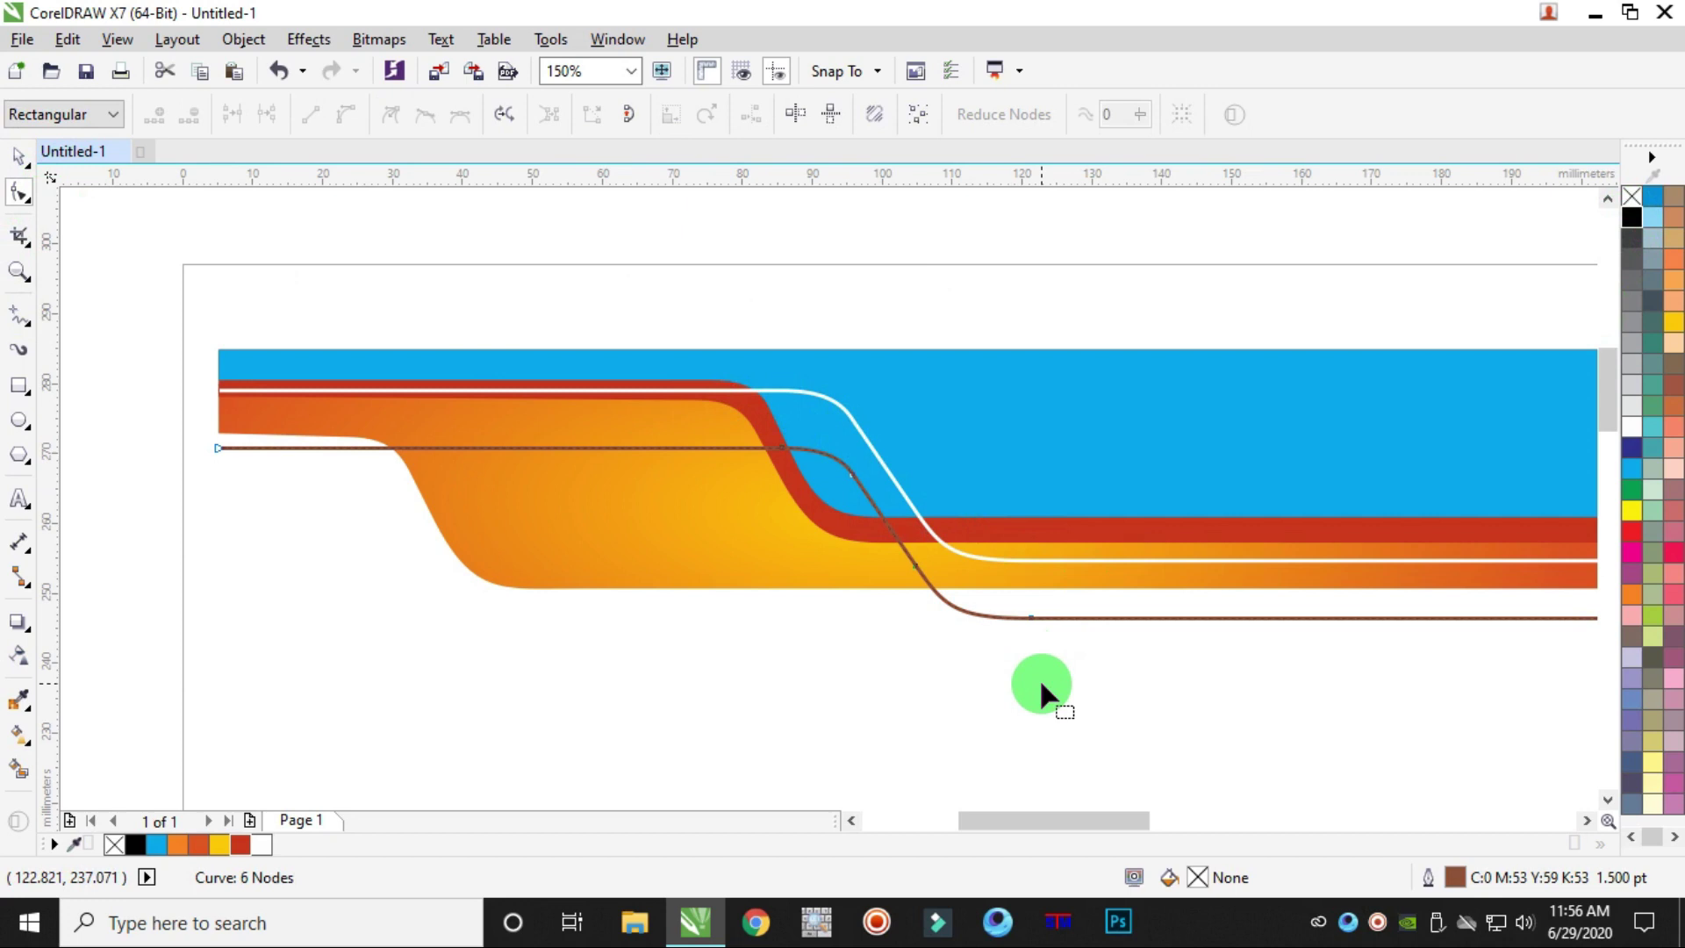
pyautogui.moveTo(790, 426); pyautogui.dragTo(1001, 621)
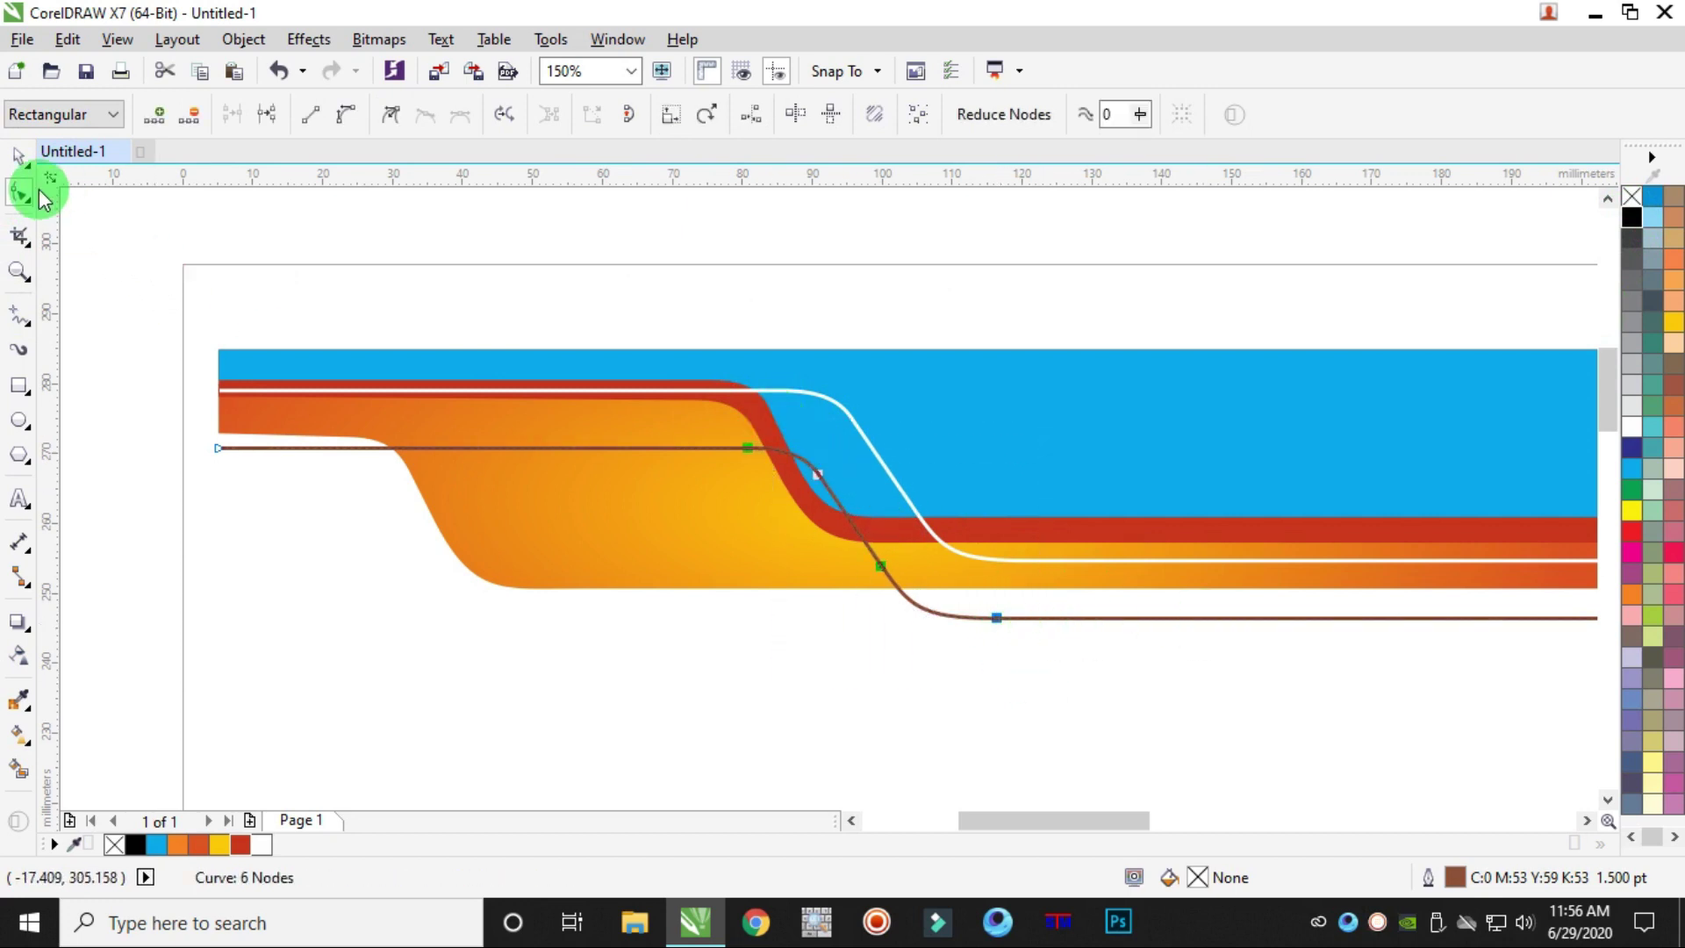
pyautogui.click(19, 156)
pyautogui.click(1191, 706)
# - Try moving the red stripe up and to the right, and undo the move
pyautogui.scroll(-2, 1193, 704)
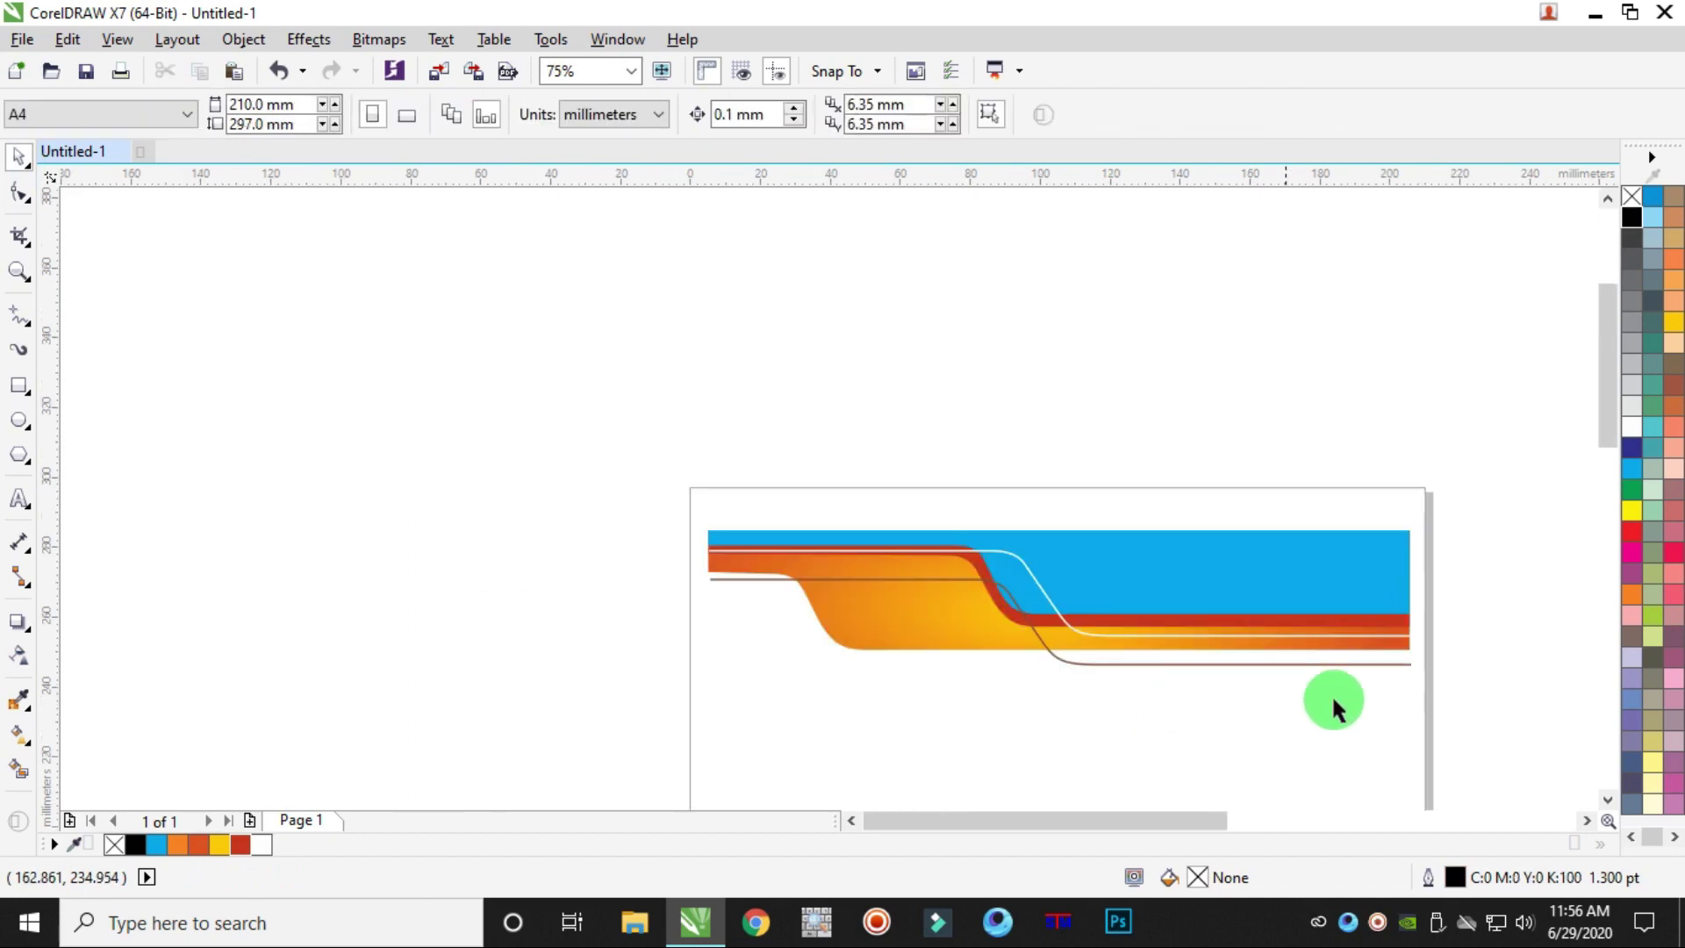
pyautogui.scroll(2, 1391, 680)
pyautogui.scroll(-1, 1432, 689)
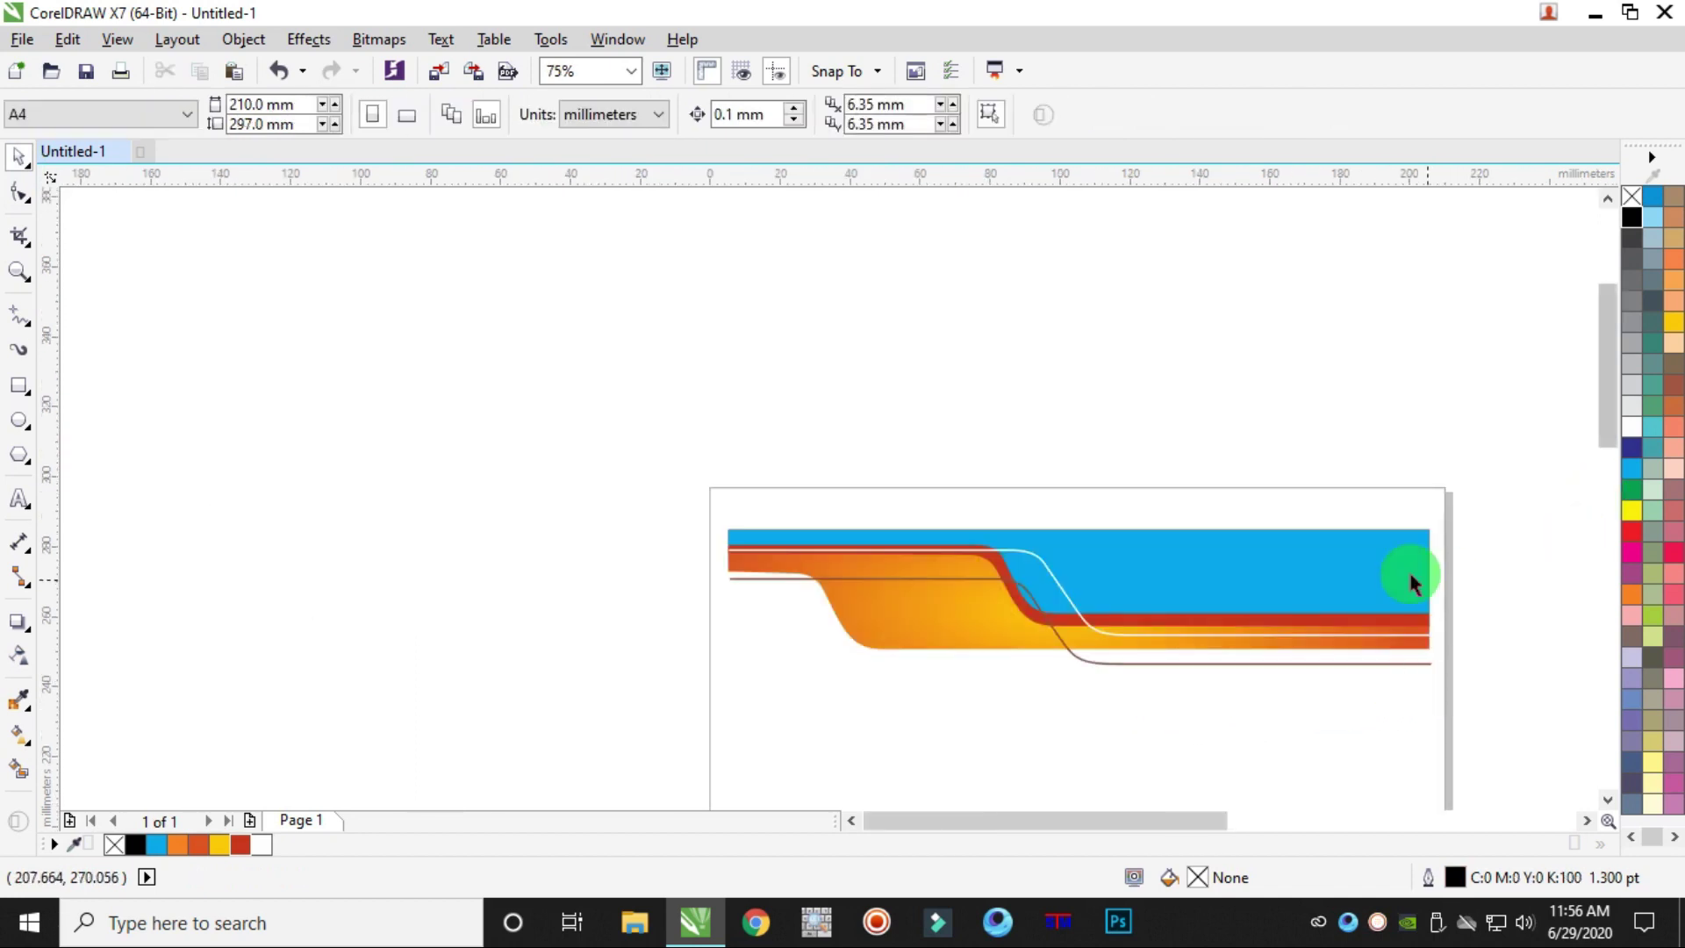
pyautogui.scroll(1, 1407, 569)
pyautogui.scroll(1, 1051, 554)
pyautogui.click(684, 513)
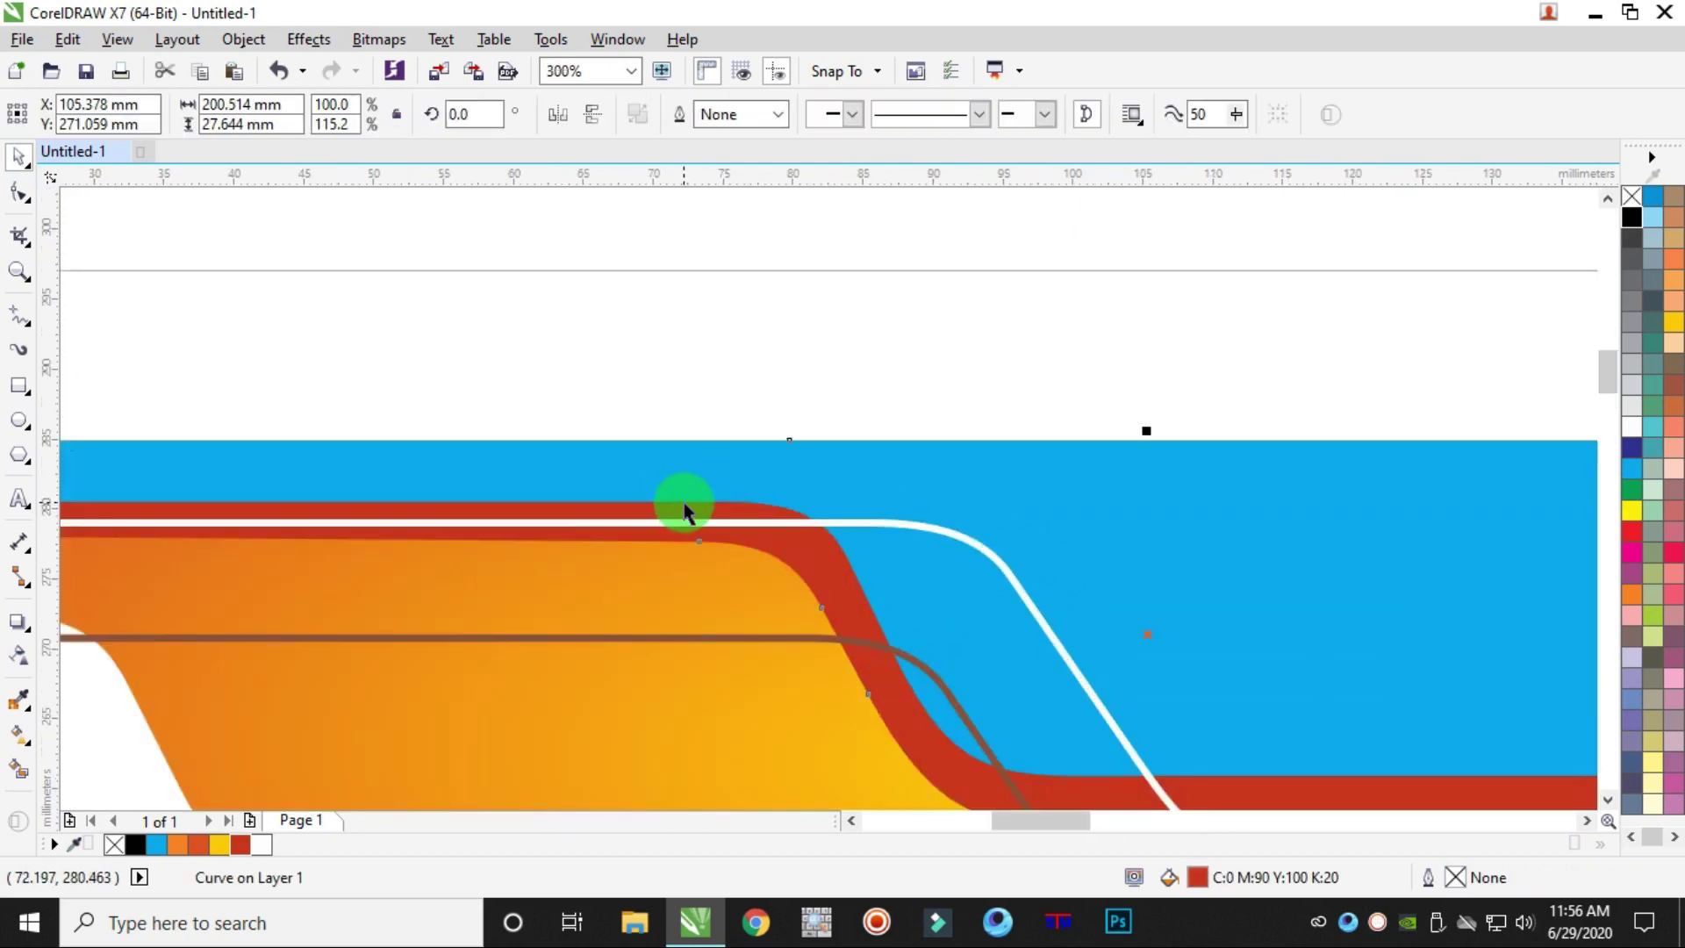
pyautogui.scroll(-2, 680, 505)
pyautogui.moveTo(677, 500); pyautogui.dragTo(714, 444)
pyautogui.hotkey('ctrl', 'z')
# - Move the red stripe up and to the right, centering it at about X 110 mm, Y 277 mm
pyautogui.scroll(1, 533, 516)
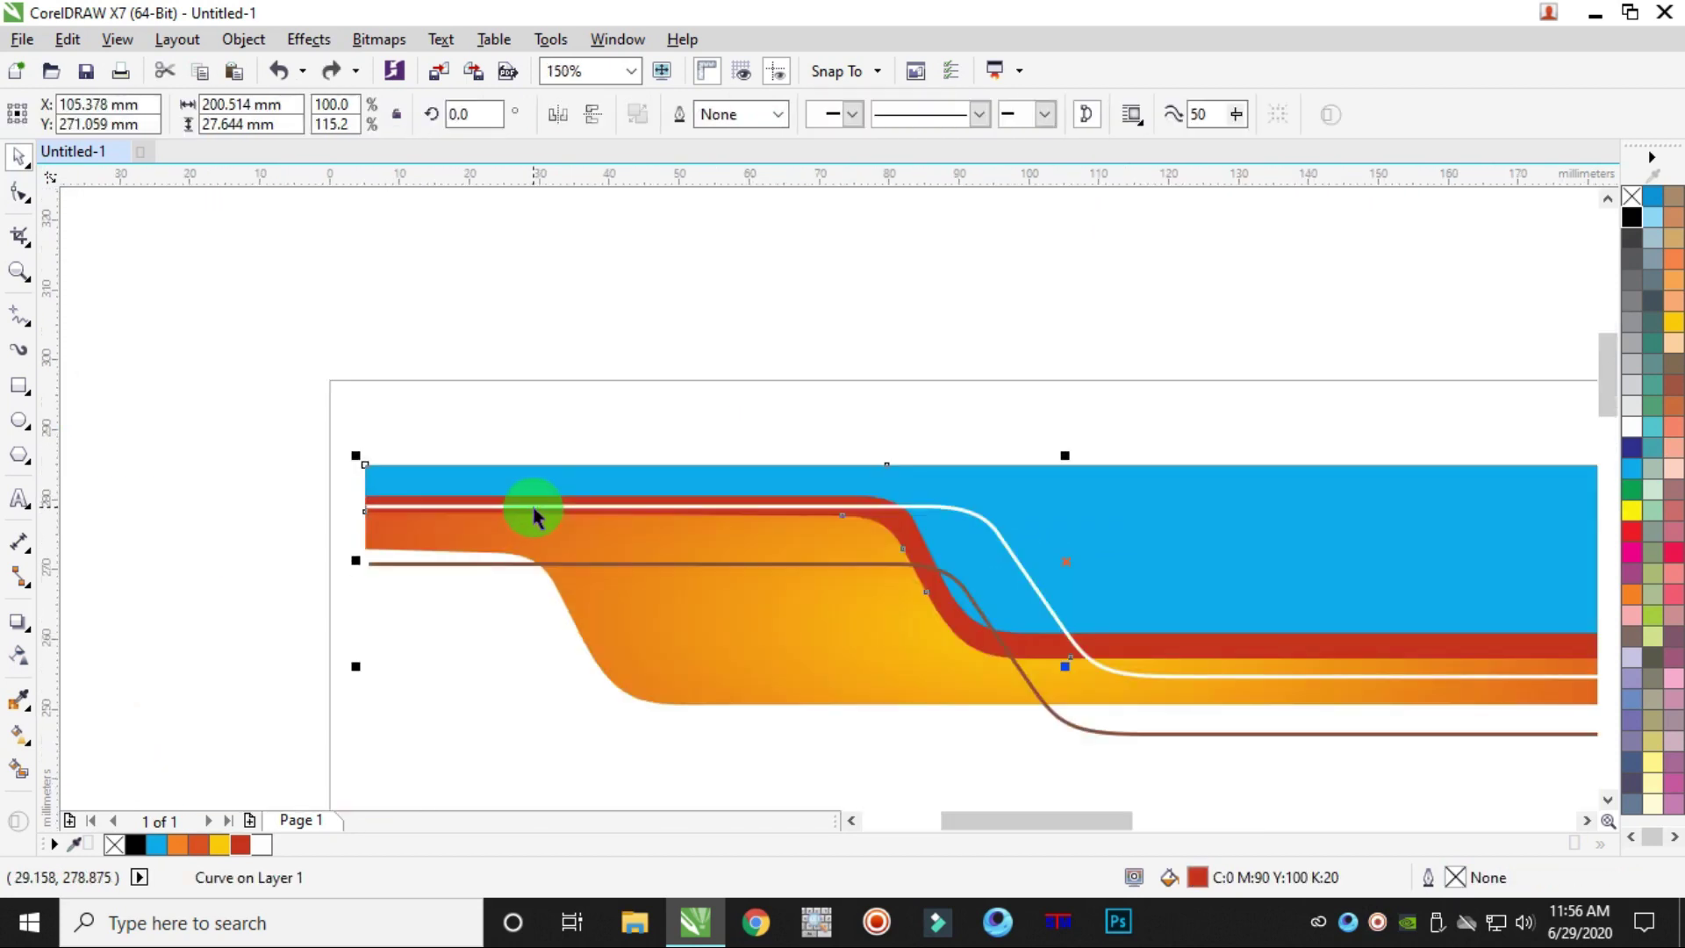
pyautogui.moveTo(902, 539); pyautogui.dragTo(930, 498)
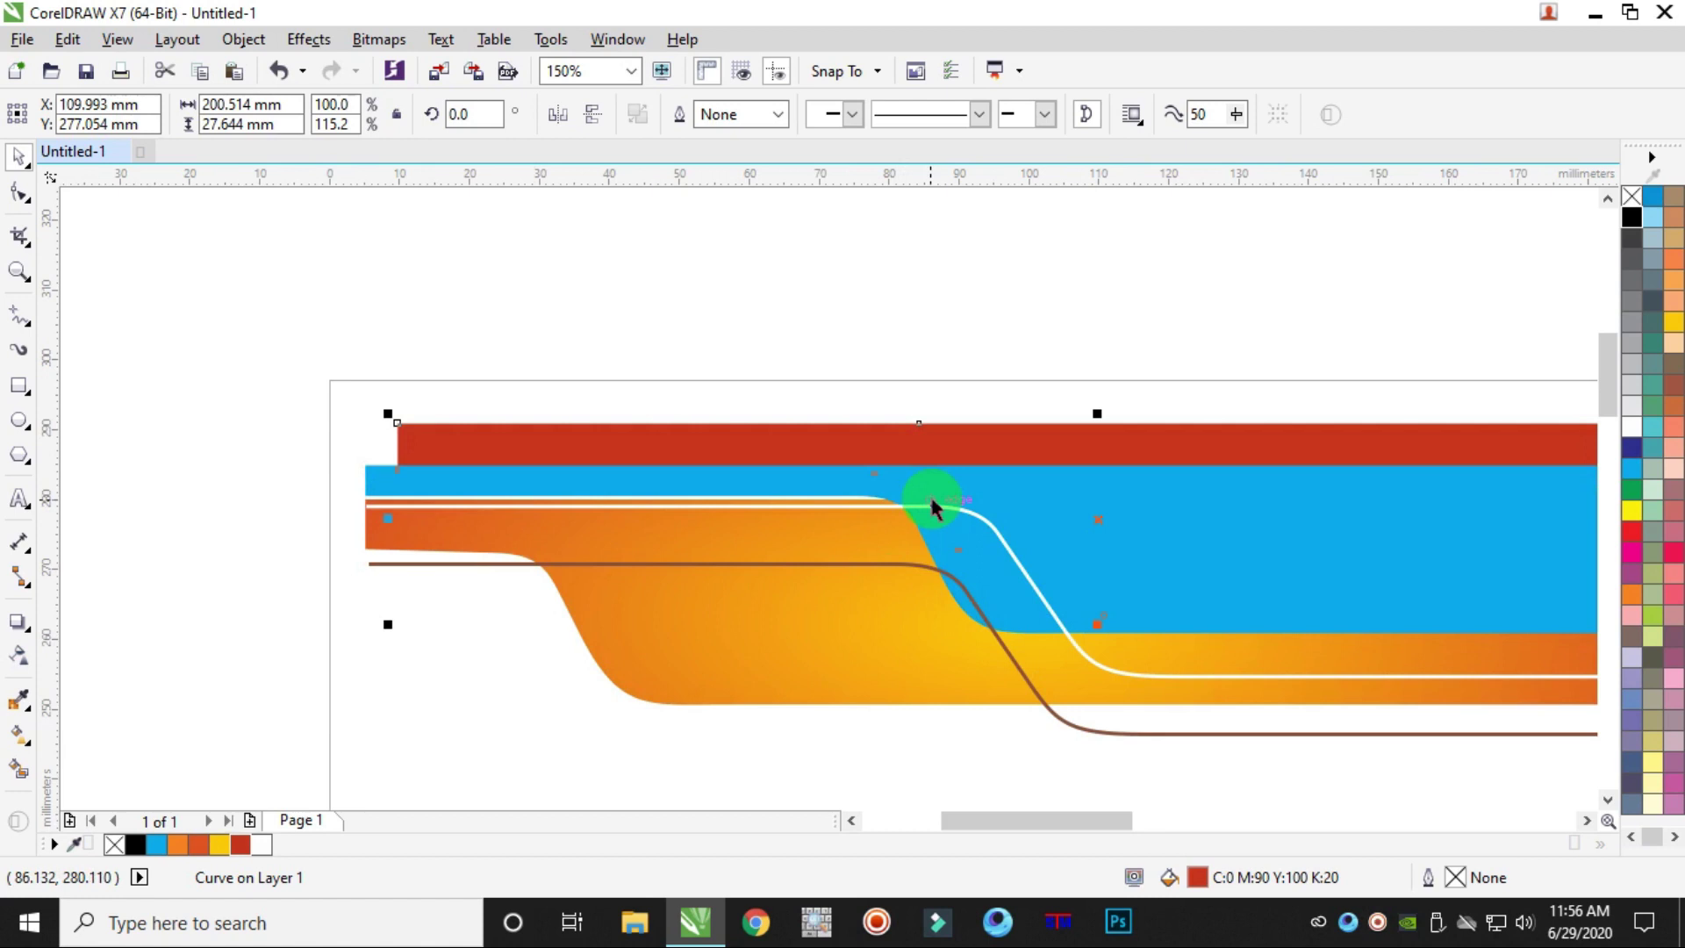
# - Undo the red stripe's move, try moving the blue shape up and to the right, and undo that move too
pyautogui.hotkey('ctrl', 'z')
pyautogui.press('Escape')
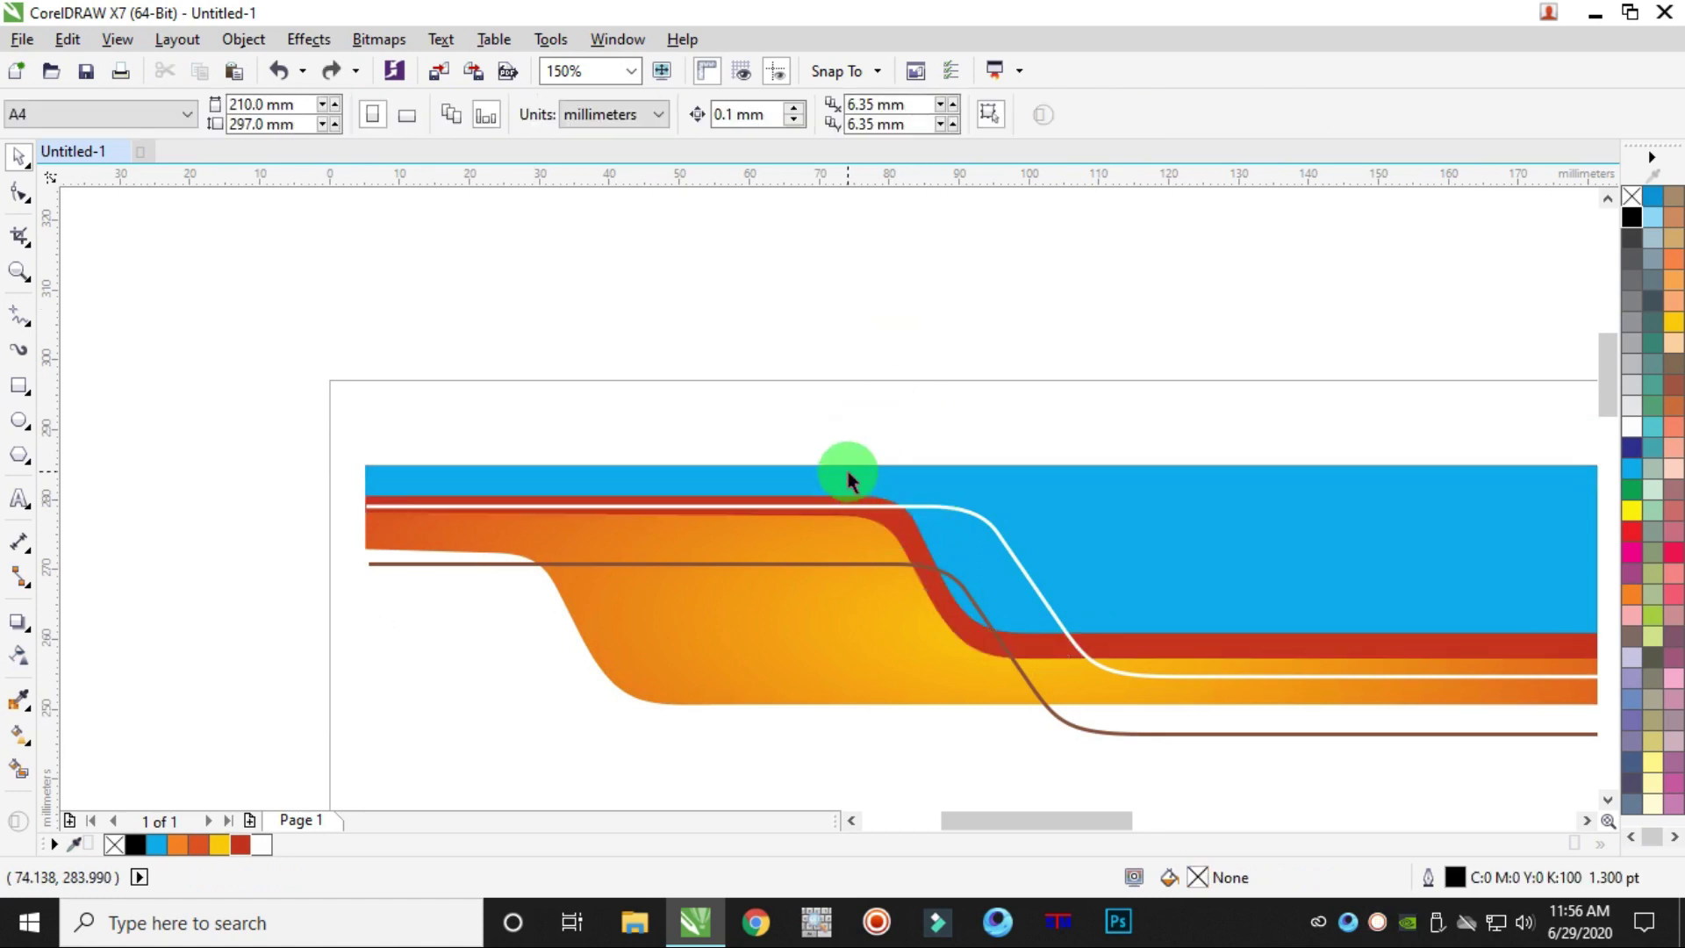
pyautogui.moveTo(848, 479); pyautogui.dragTo(919, 373)
pyautogui.hotkey('ctrl', 'z')
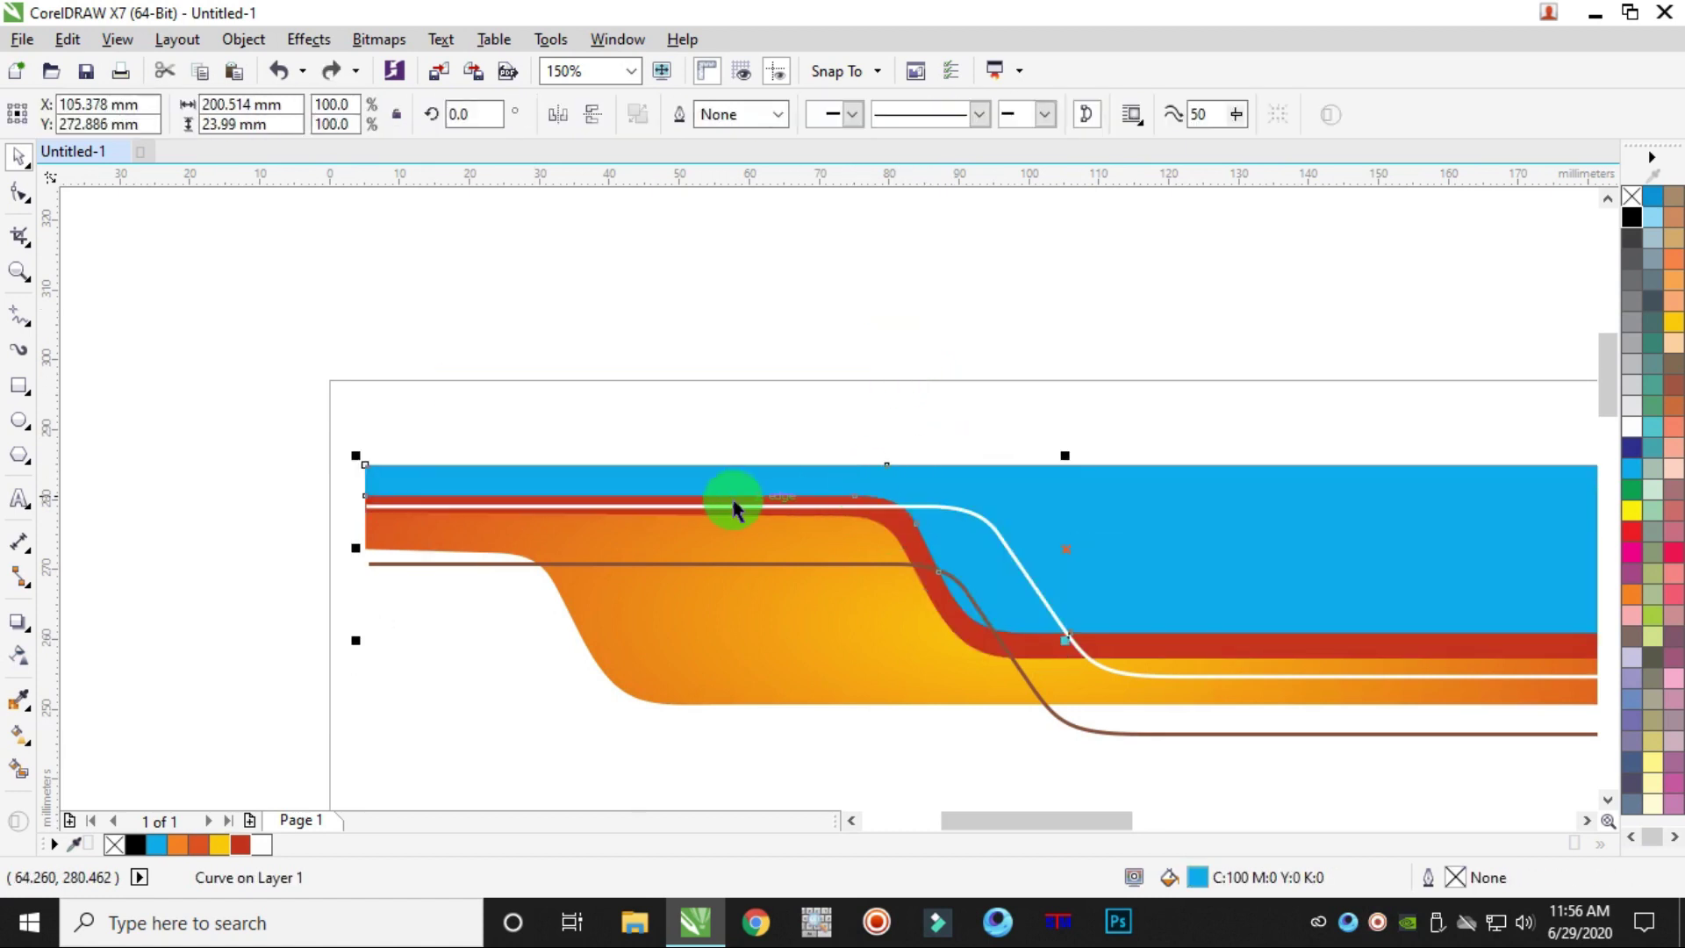
# - Raise the left section of the blue shape's lower edge by about 1.2 mm by moving its nodes
pyautogui.click(18, 194)
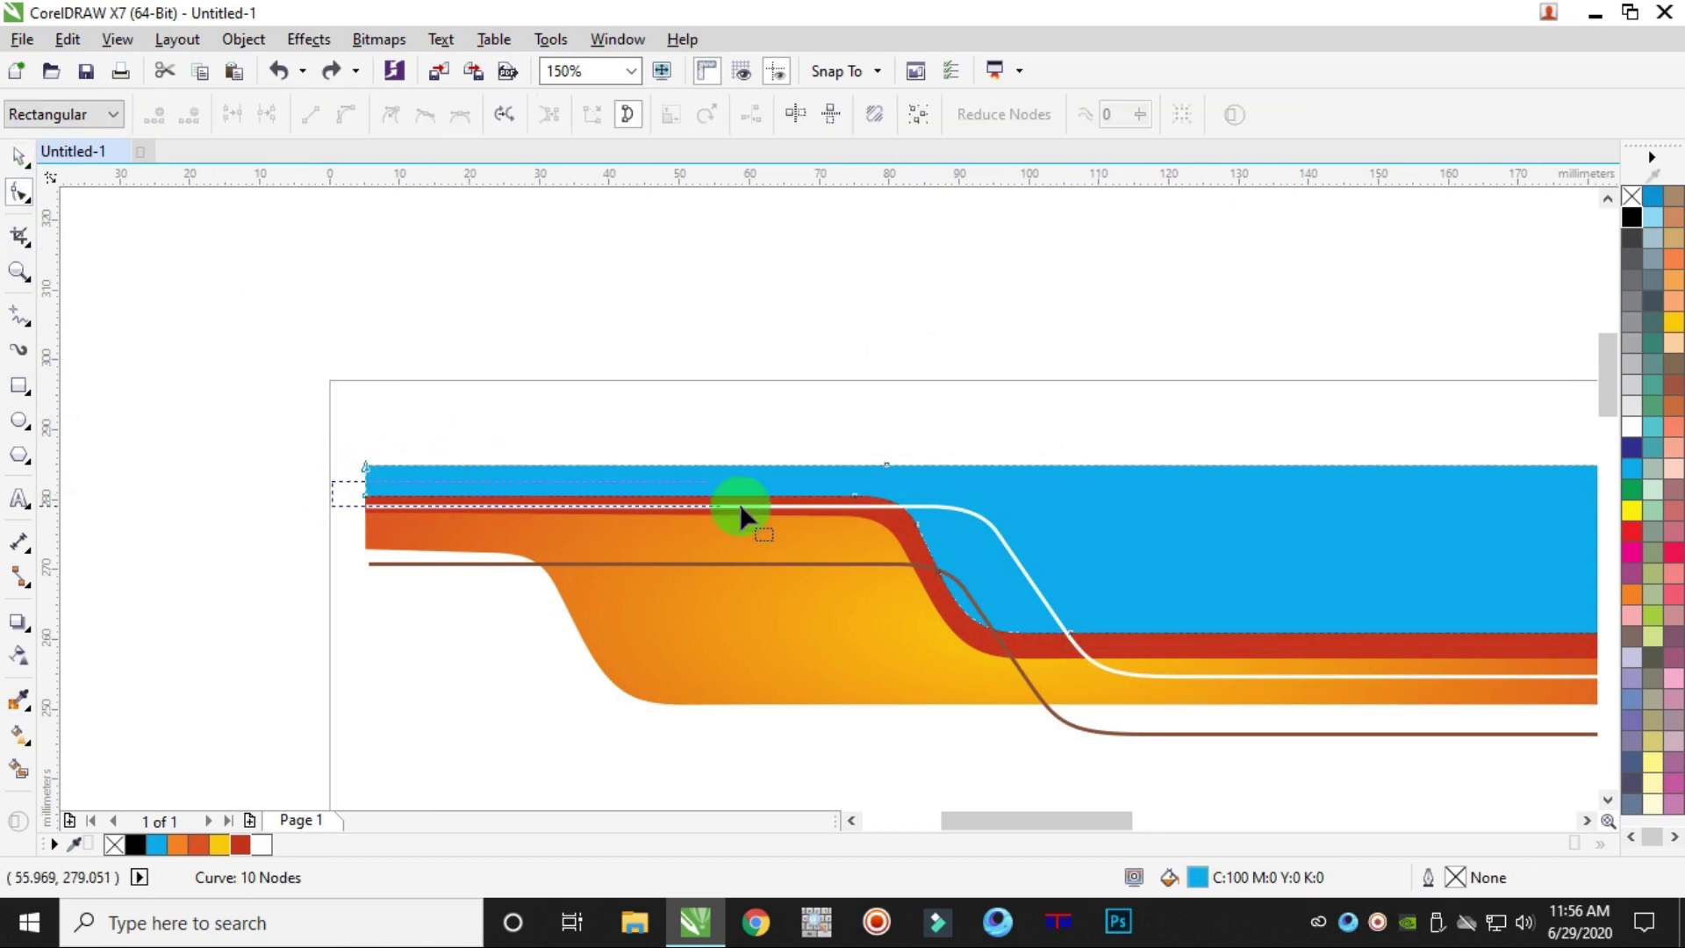
pyautogui.click(864, 488)
pyautogui.scroll(4, 860, 488)
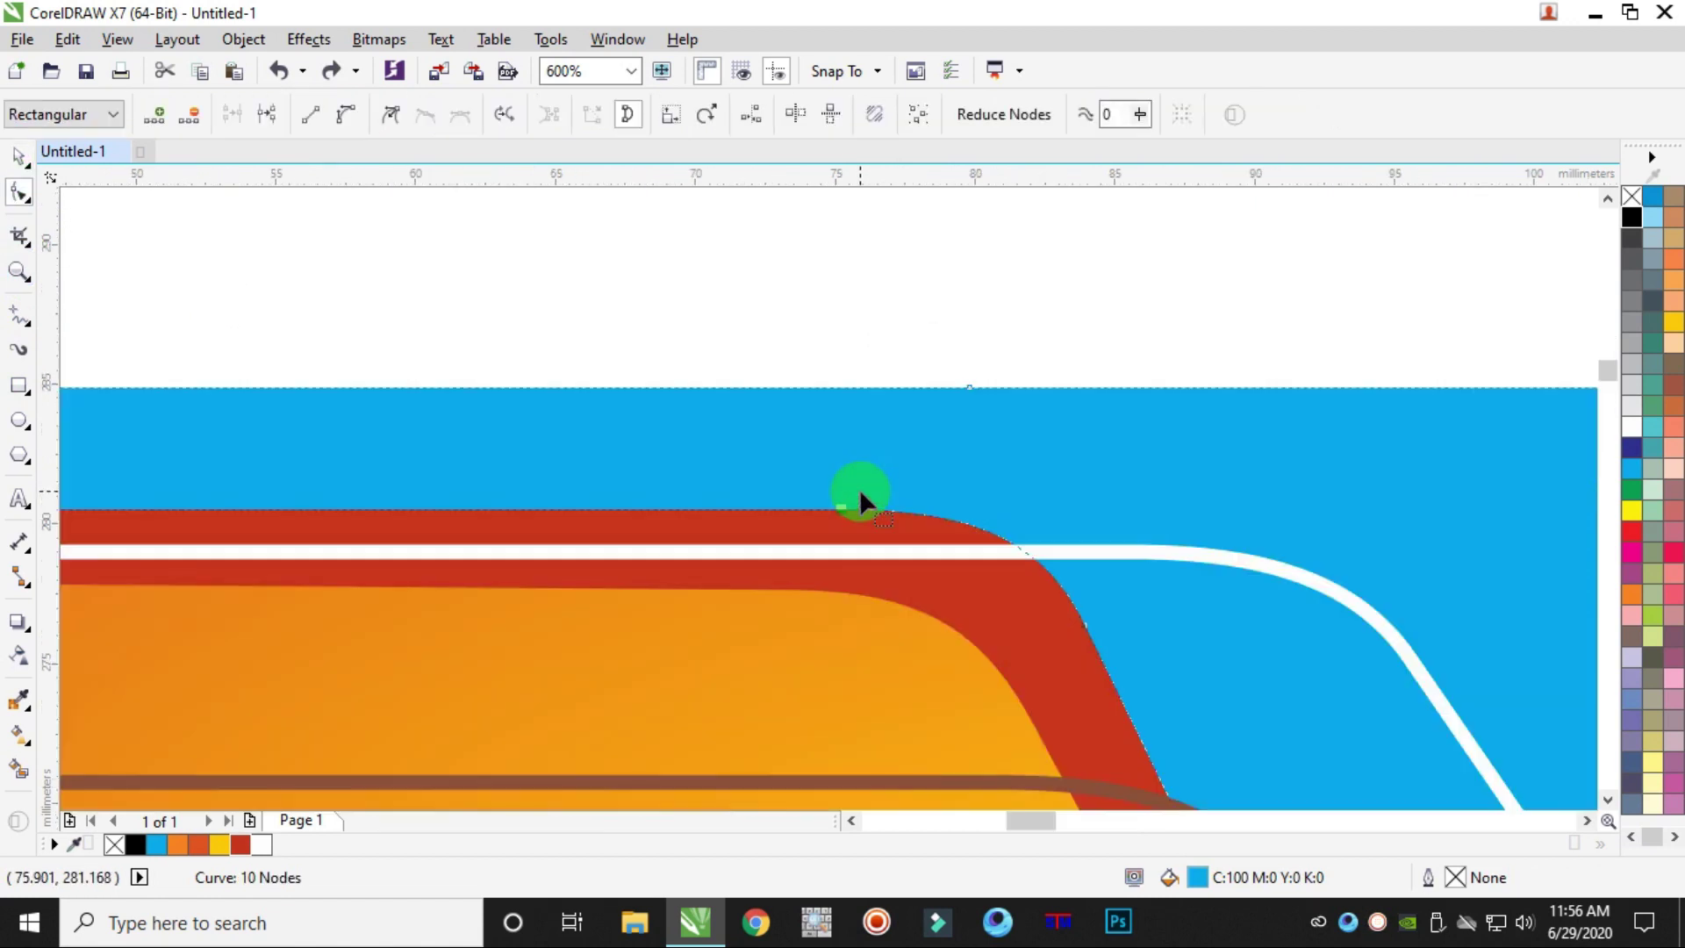
pyautogui.moveTo(845, 511); pyautogui.dragTo(840, 479)
pyautogui.scroll(-2, 856, 526)
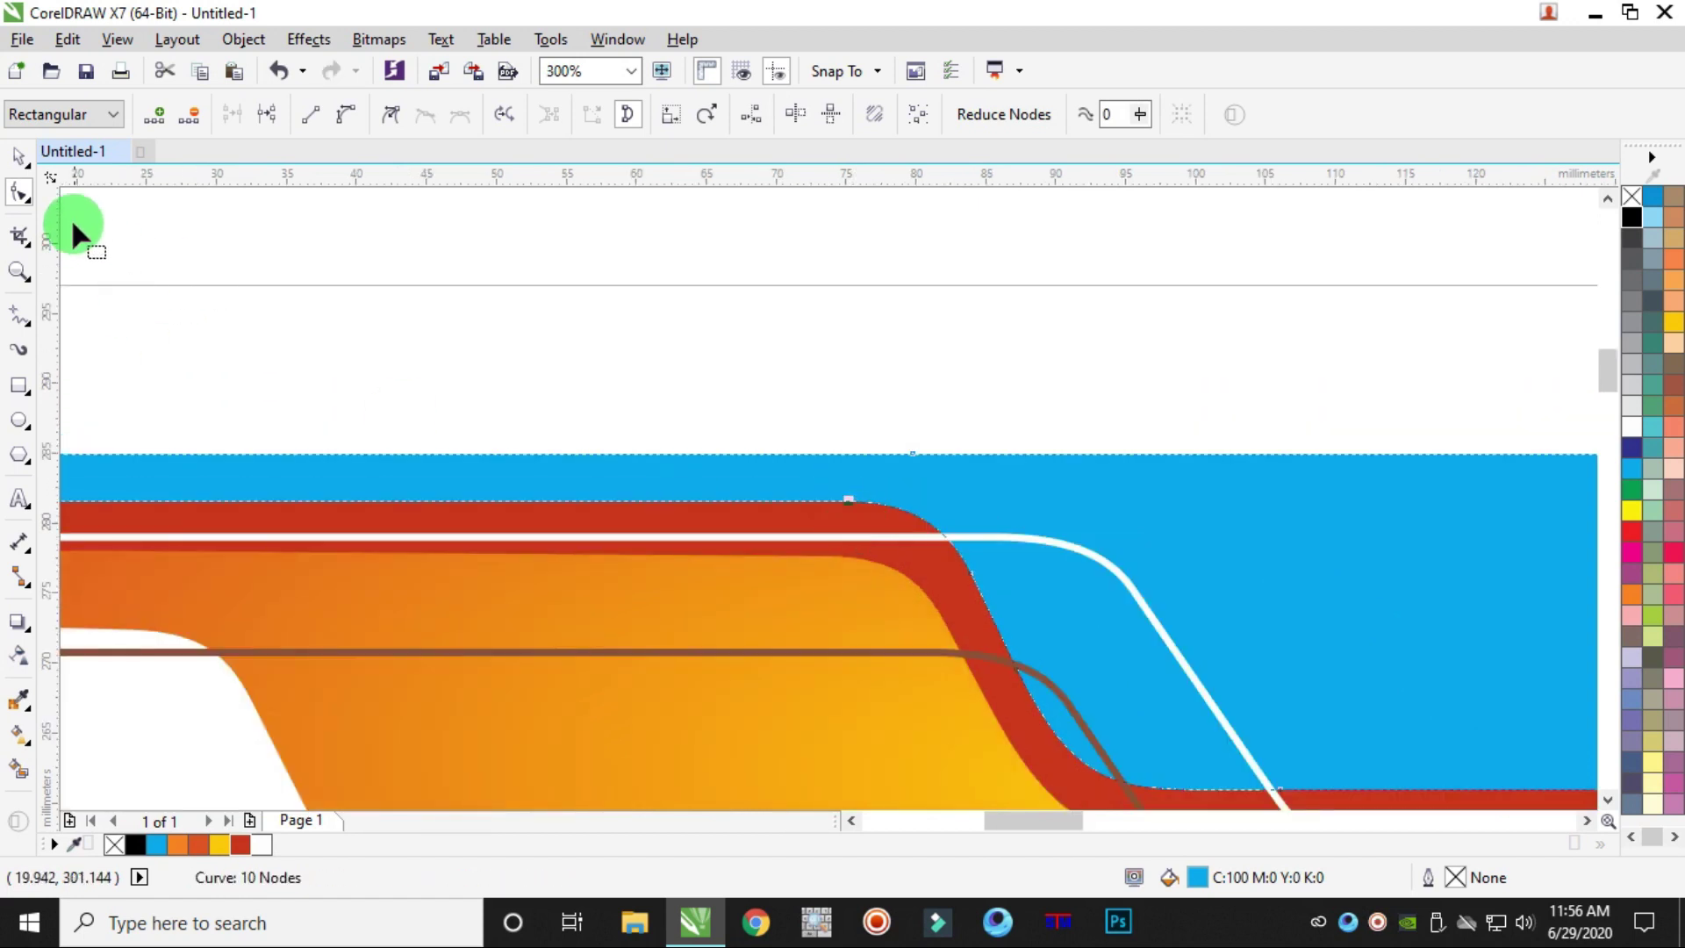
pyautogui.click(18, 156)
# - Nudge the white line up by 0.3 mm and deselect it
pyautogui.scroll(-4, 602, 424)
pyautogui.scroll(4, 500, 440)
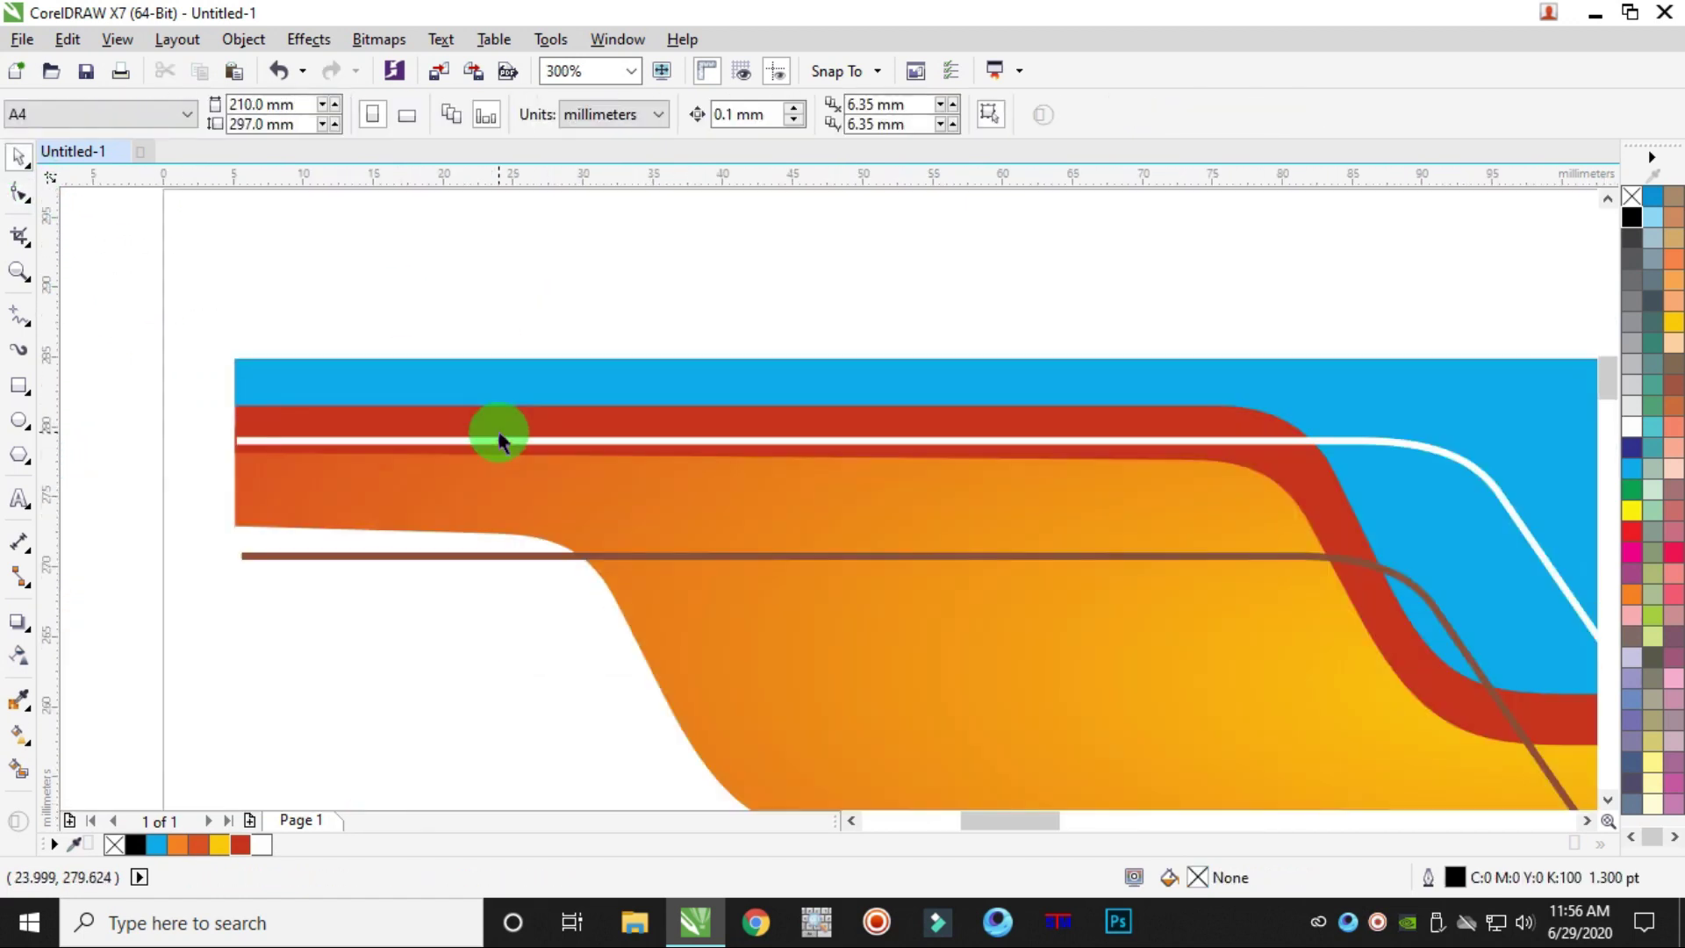
pyautogui.click(512, 439)
pyautogui.press('Up')
pyautogui.press('Up')
pyautogui.press('Up')
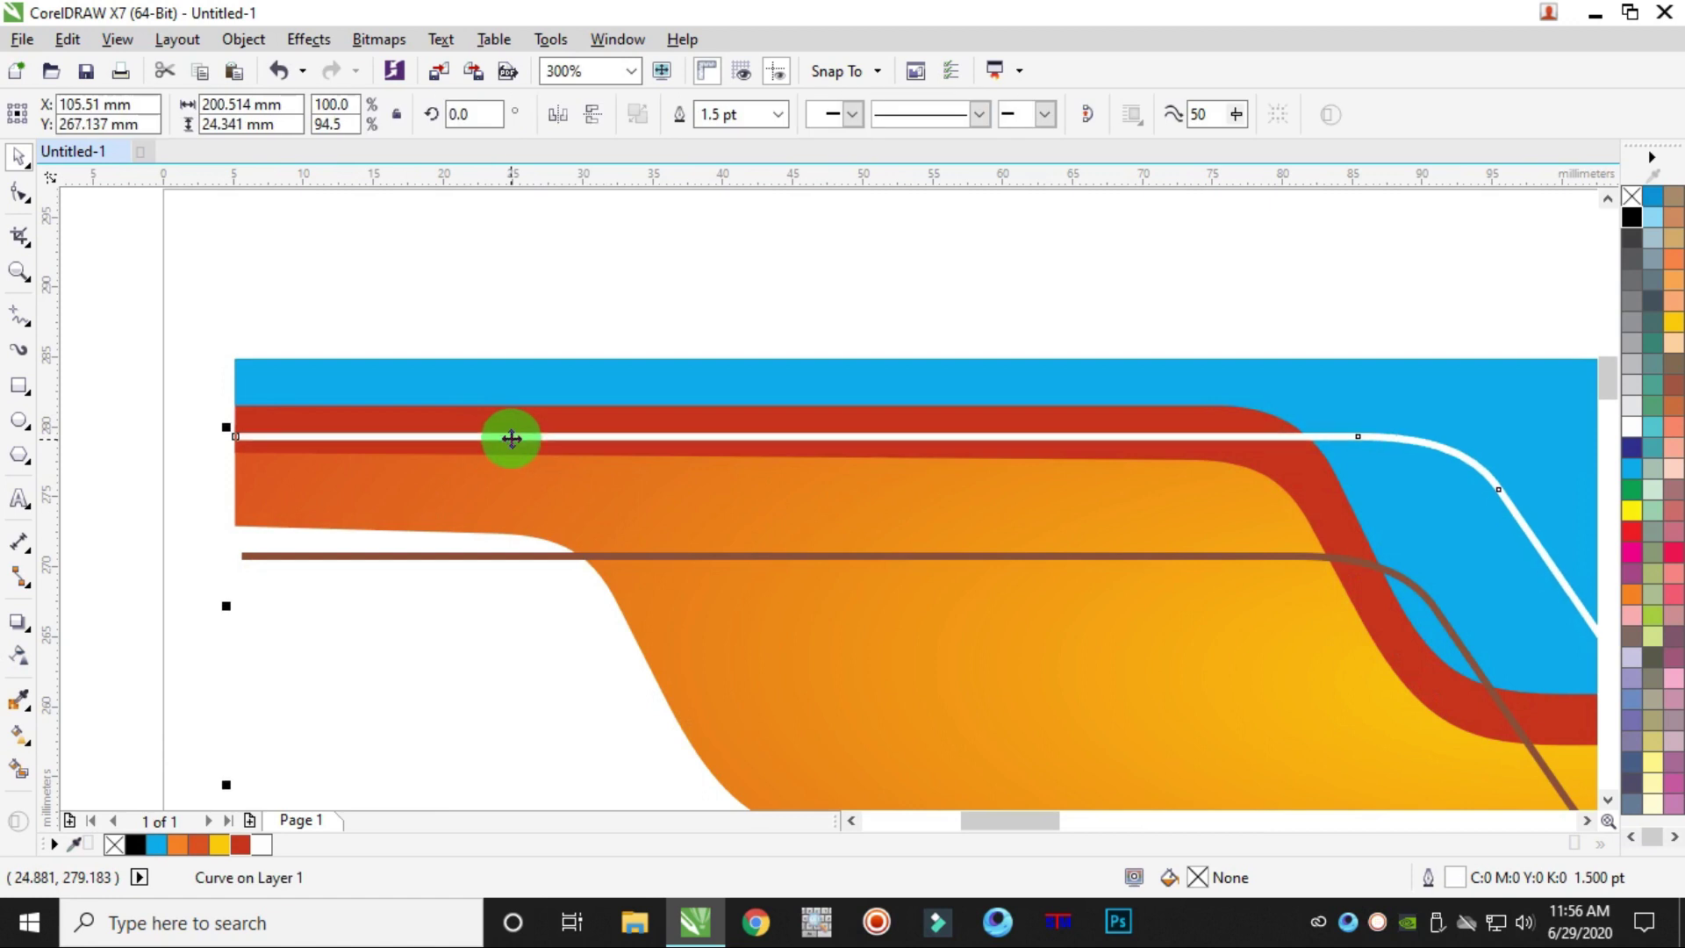
pyautogui.scroll(-2, 794, 504)
pyautogui.click(1063, 387)
pyautogui.scroll(2, 1196, 602)
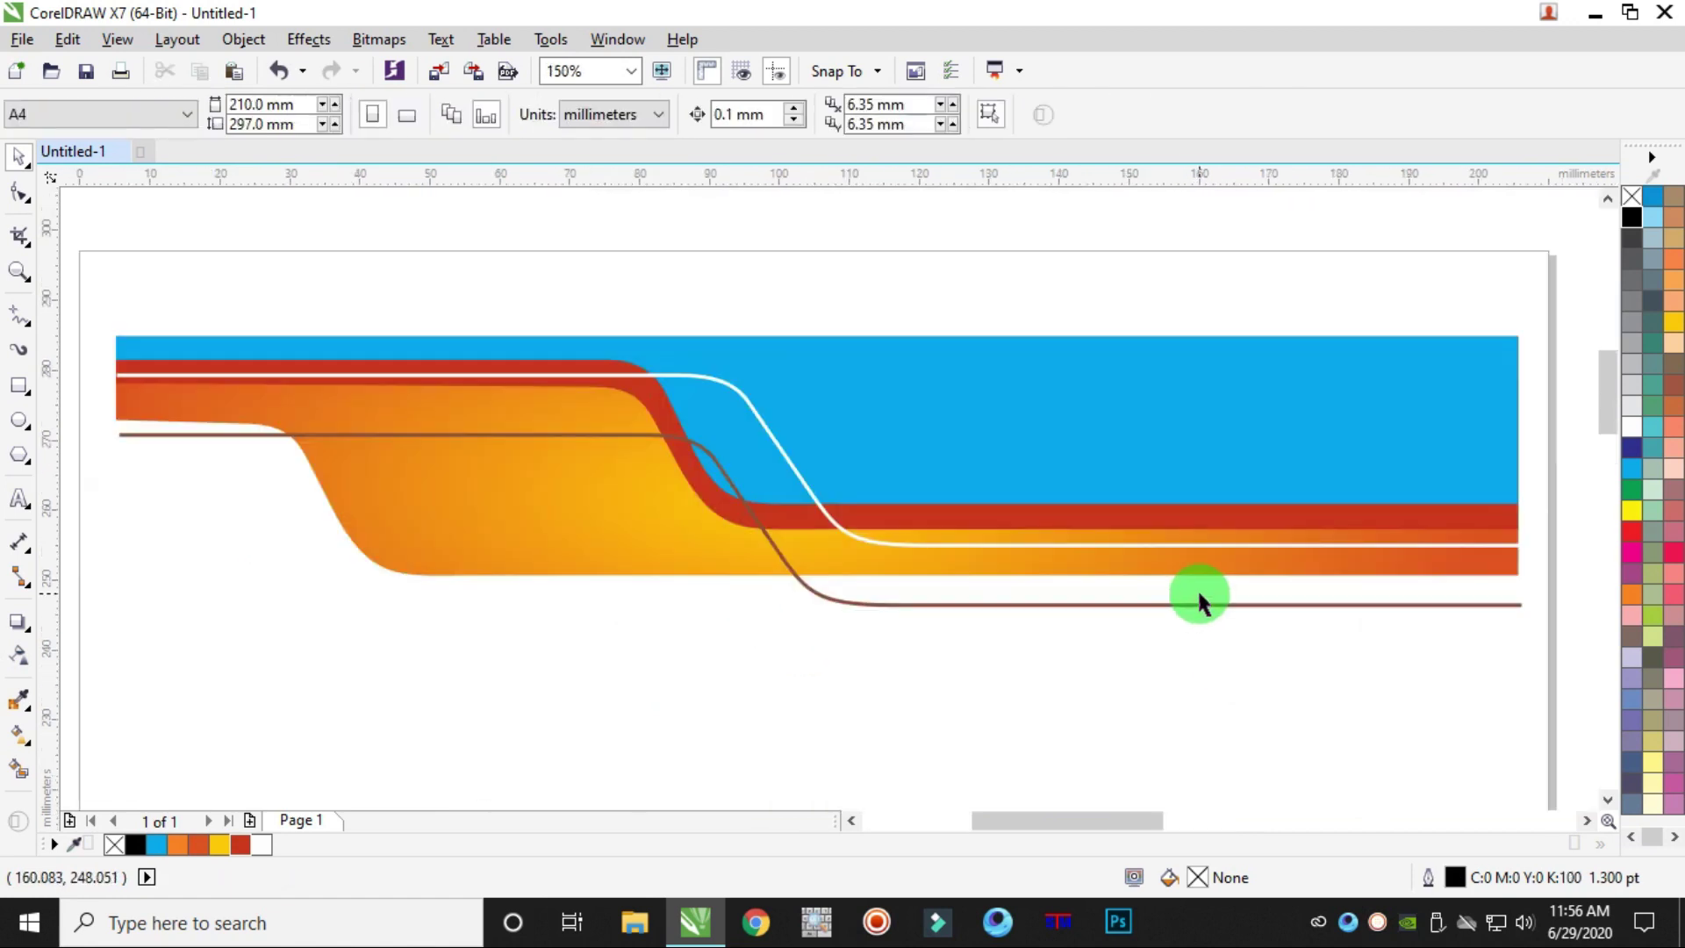
# - Group the five header shapes and lines and deselect the group
pyautogui.scroll(-2, 1199, 602)
pyautogui.moveTo(1443, 397); pyautogui.dragTo(620, 681)
pyautogui.rightClick(1190, 511)
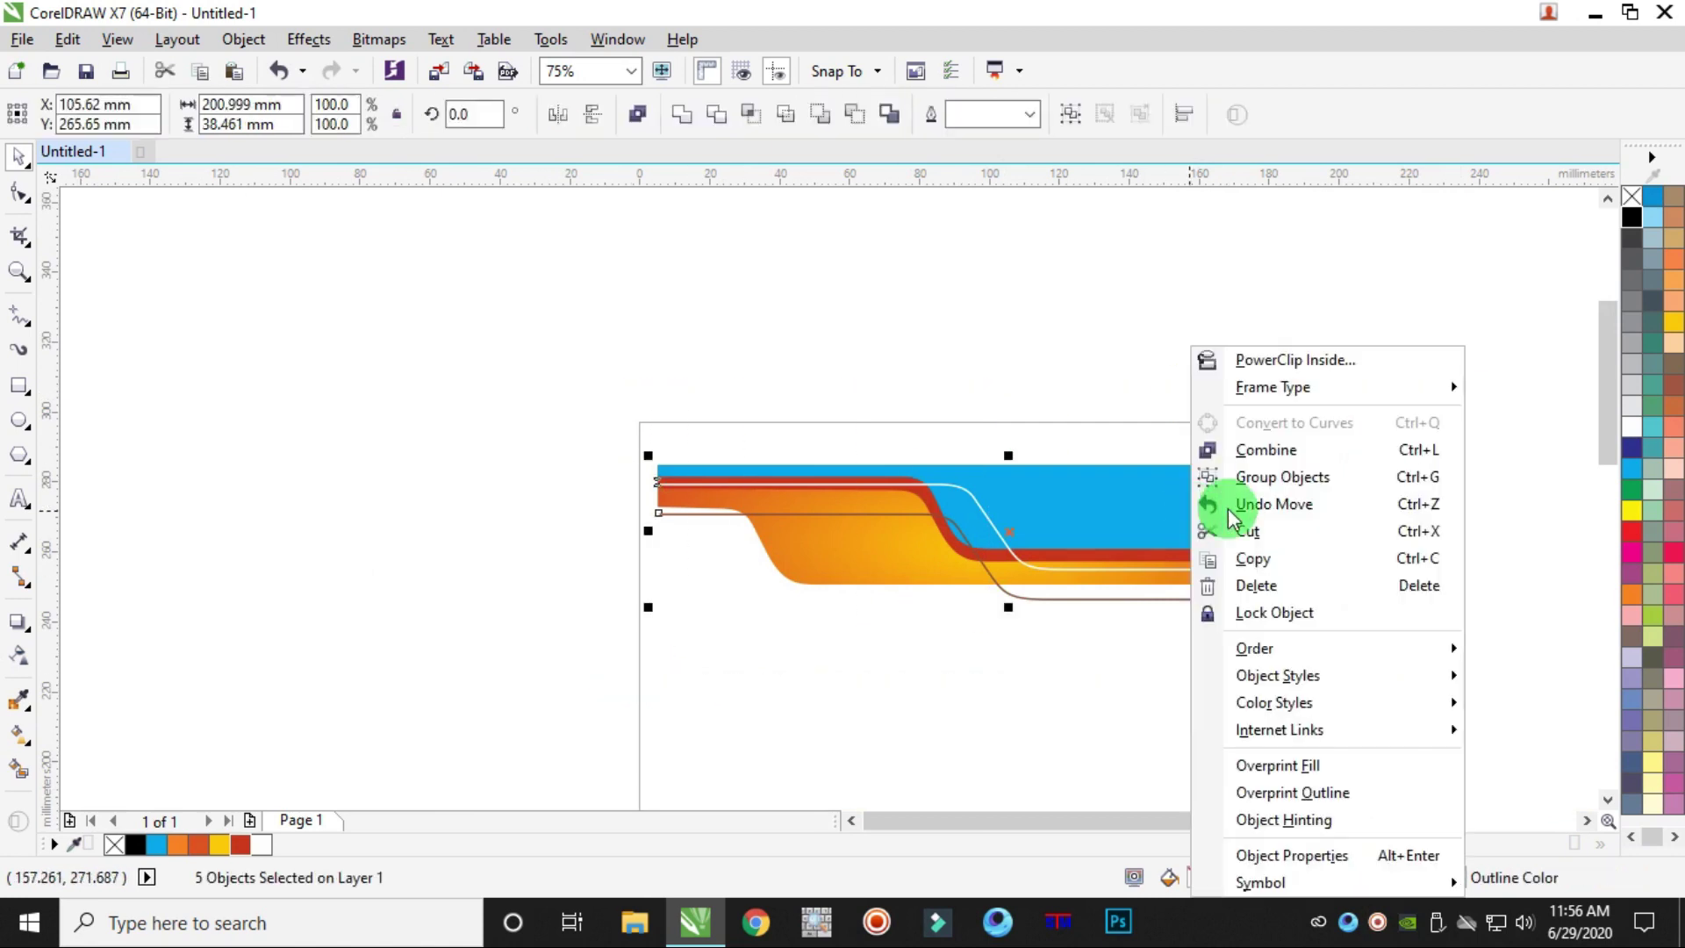
pyautogui.click(1071, 345)
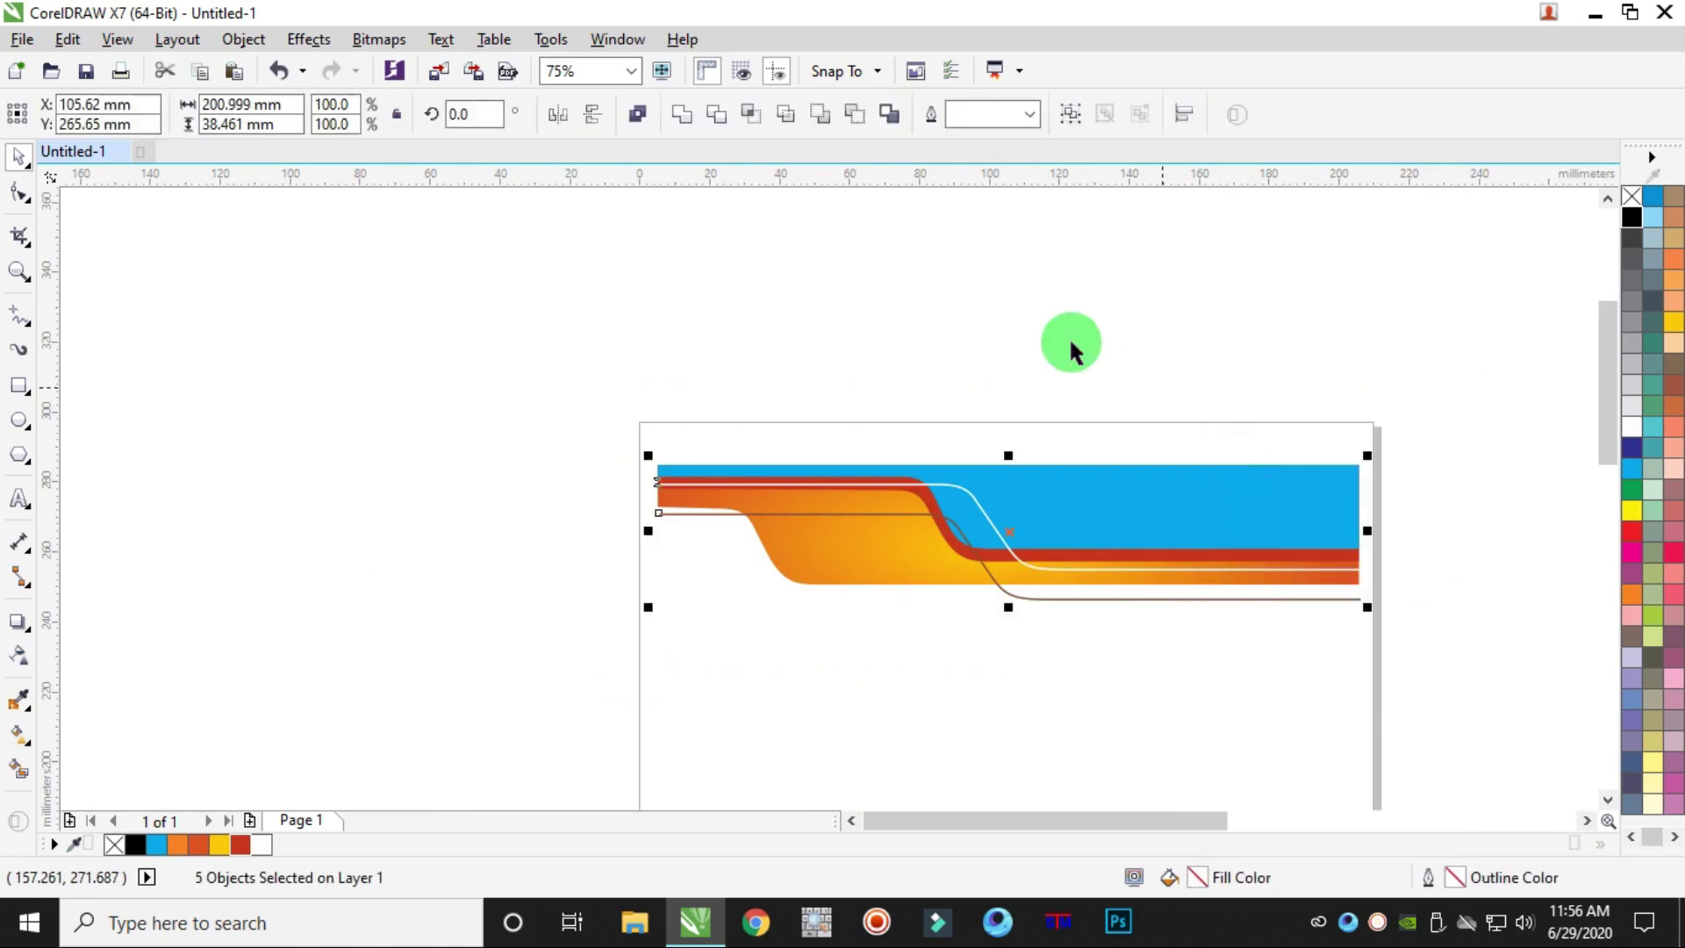
pyautogui.click(1068, 336)
# - Move the seven loose logo and text objects to the empty area just outside the page's left edge
pyautogui.scroll(-4, 1234, 429)
pyautogui.scroll(-2, 1450, 429)
pyautogui.scroll(1, 1546, 440)
pyautogui.moveTo(1496, 399); pyautogui.dragTo(1113, 451)
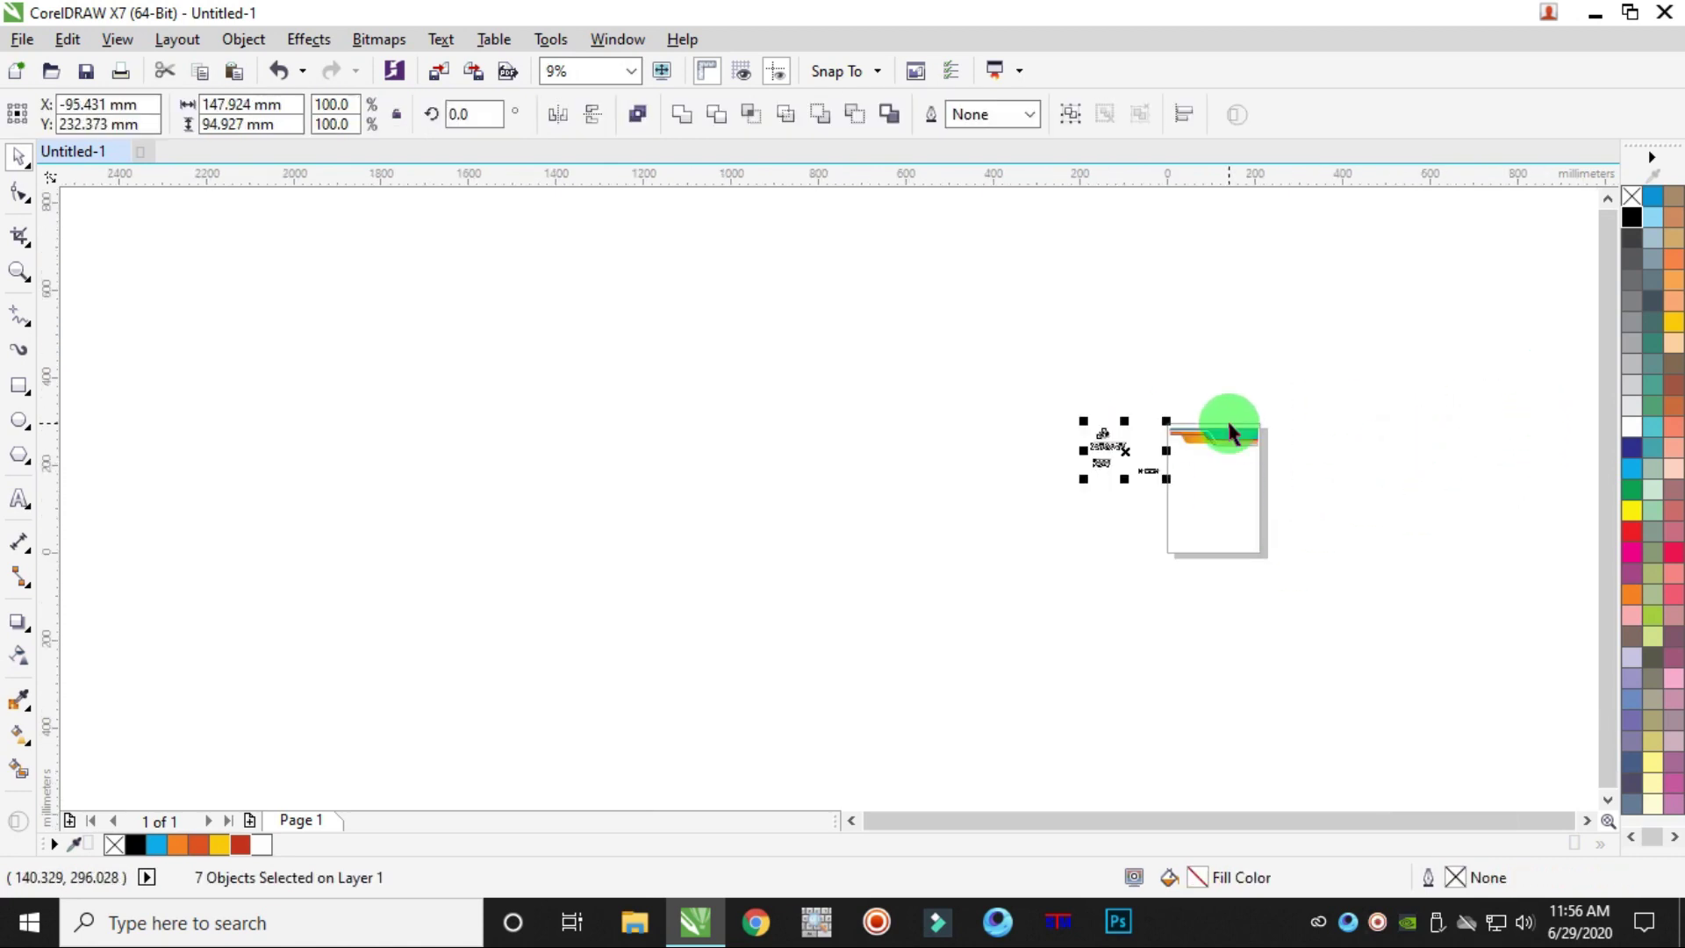
pyautogui.scroll(5, 1176, 448)
pyautogui.click(693, 286)
# - Move the ap logo with its slogan into the white area below the header's left end and scale it to 18.4 x 14 mm
pyautogui.moveTo(414, 418); pyautogui.dragTo(414, 420)
pyautogui.moveTo(489, 364); pyautogui.dragTo(1093, 399)
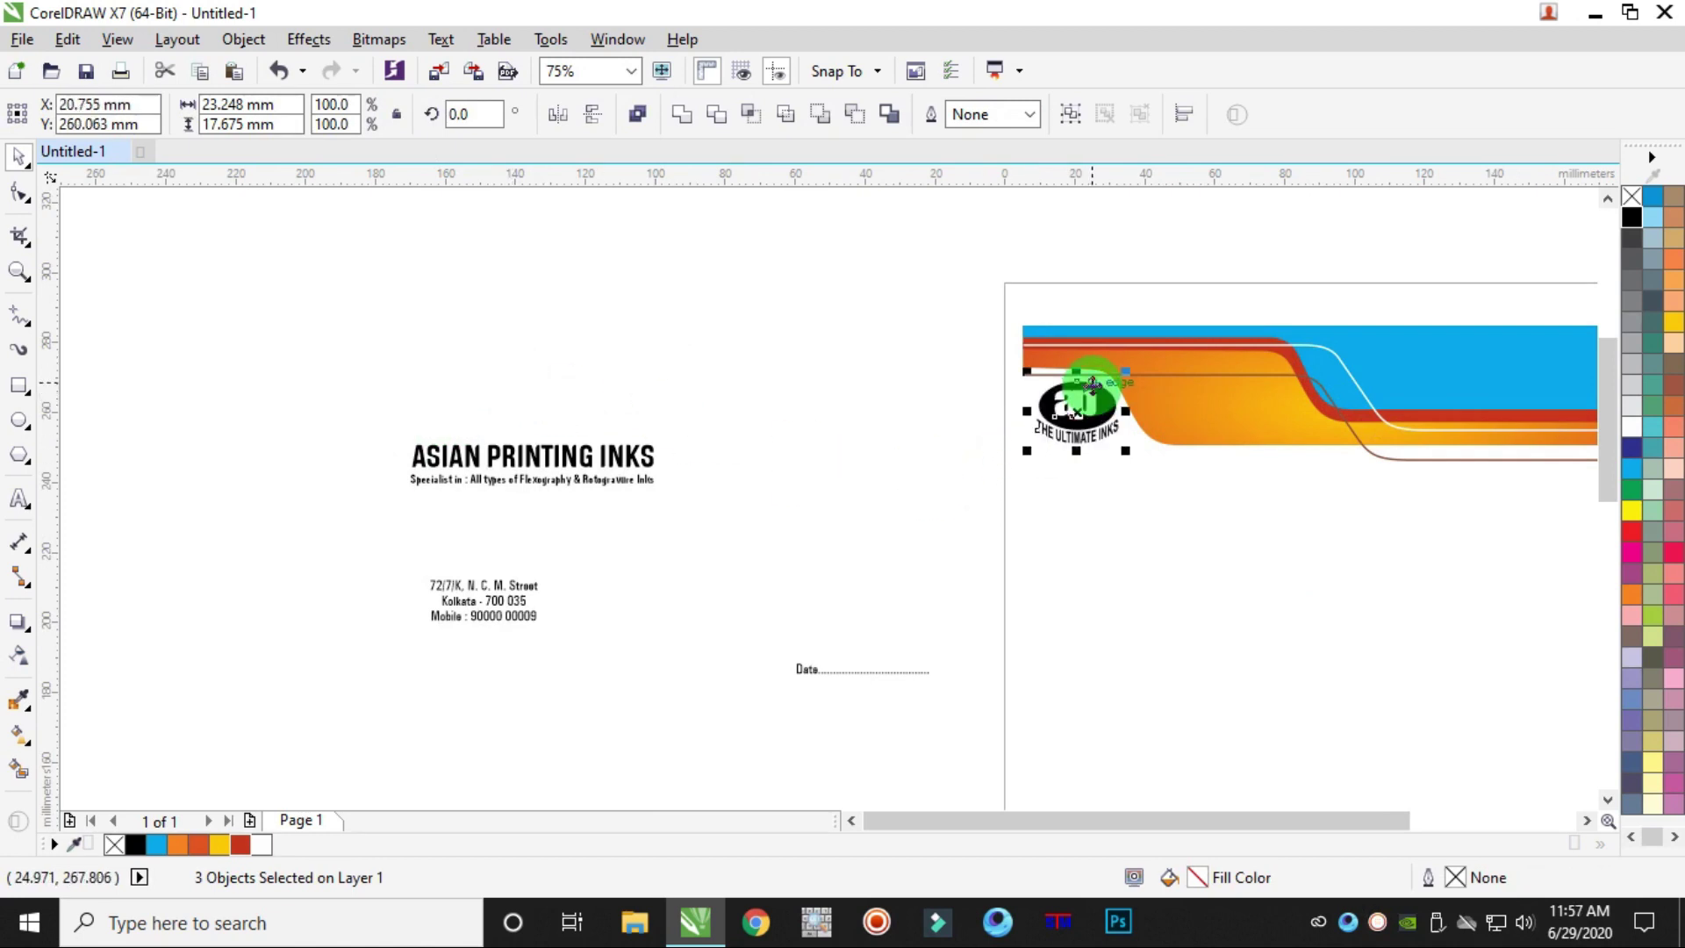
pyautogui.scroll(2, 1088, 395)
pyautogui.moveTo(976, 505); pyautogui.dragTo(989, 492)
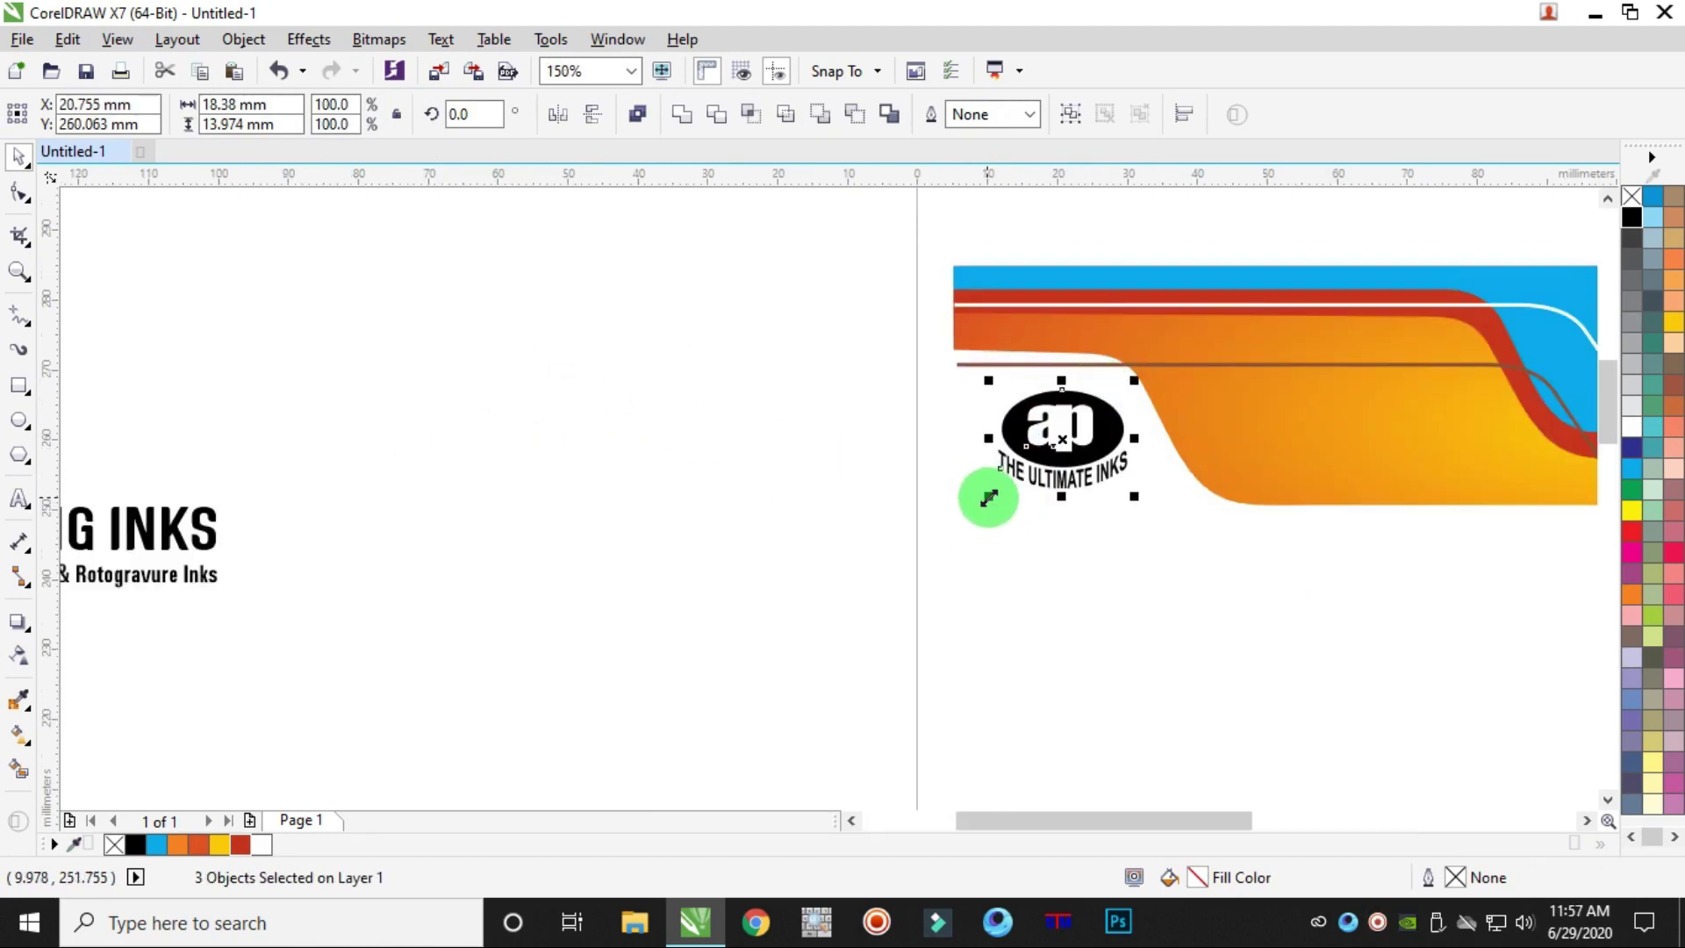
# - Center the logo at about X 21.8 mm, Y 261.9 mm and enlarge it toward the lower left to about 22 mm wide
pyautogui.scroll(2, 1079, 425)
pyautogui.moveTo(1079, 424); pyautogui.dragTo(1088, 428)
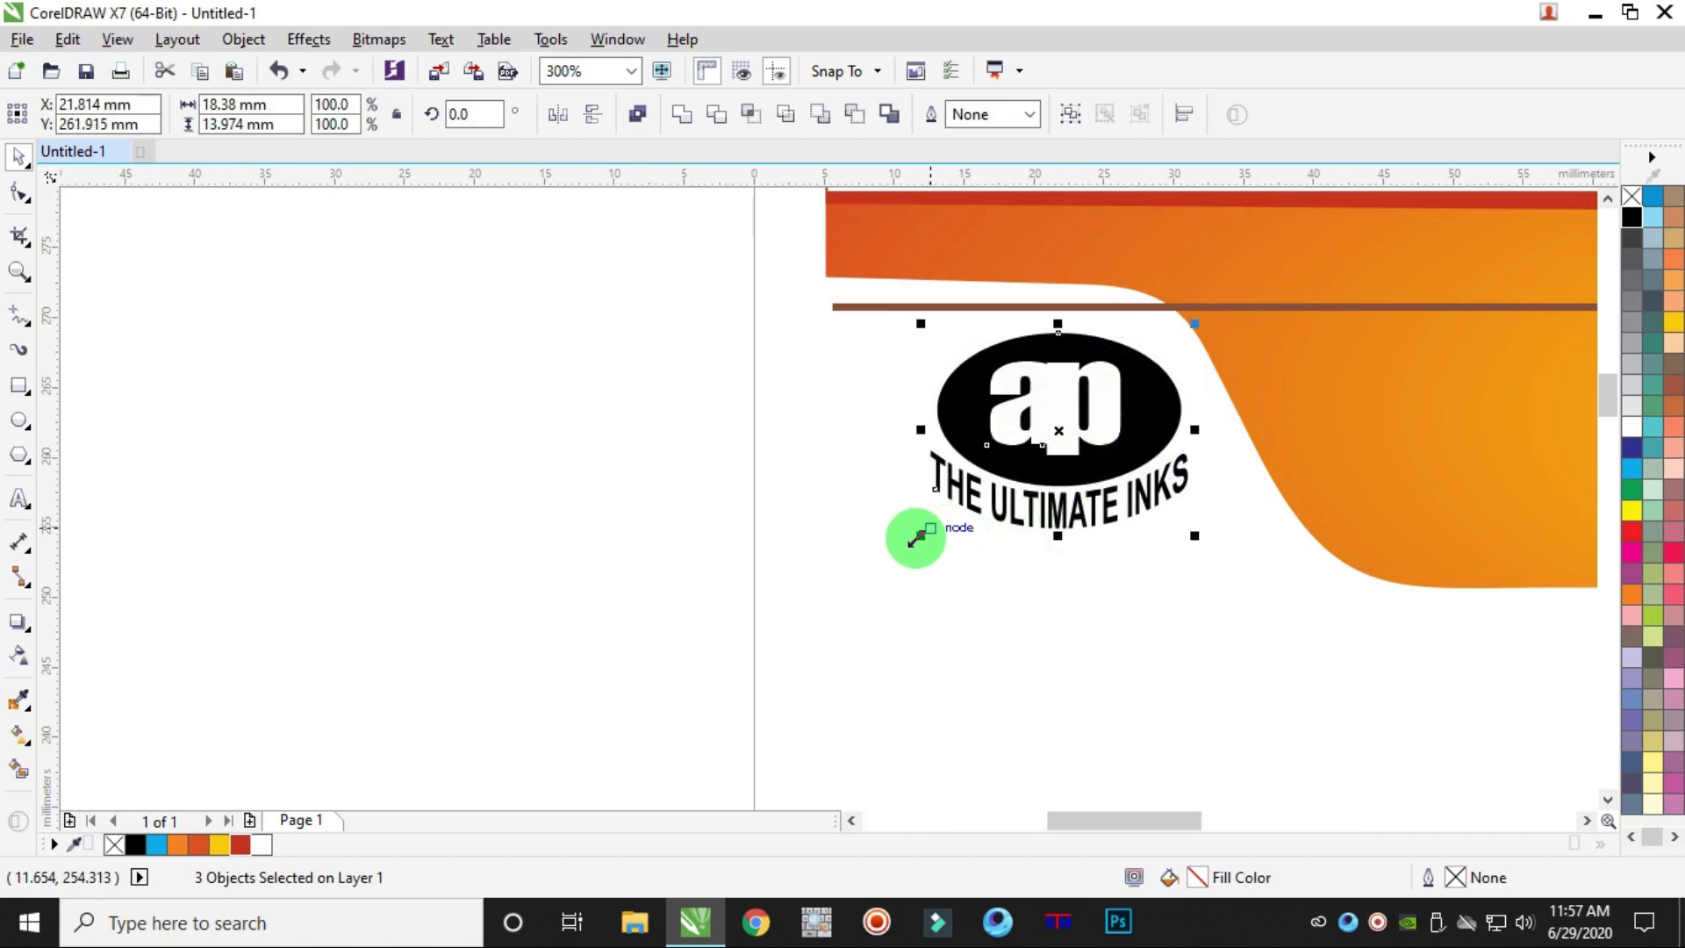
pyautogui.moveTo(921, 539); pyautogui.dragTo(871, 570)
# - Fill the logo's black ellipse with the red of the header stripe and deselect it
pyautogui.click(913, 406)
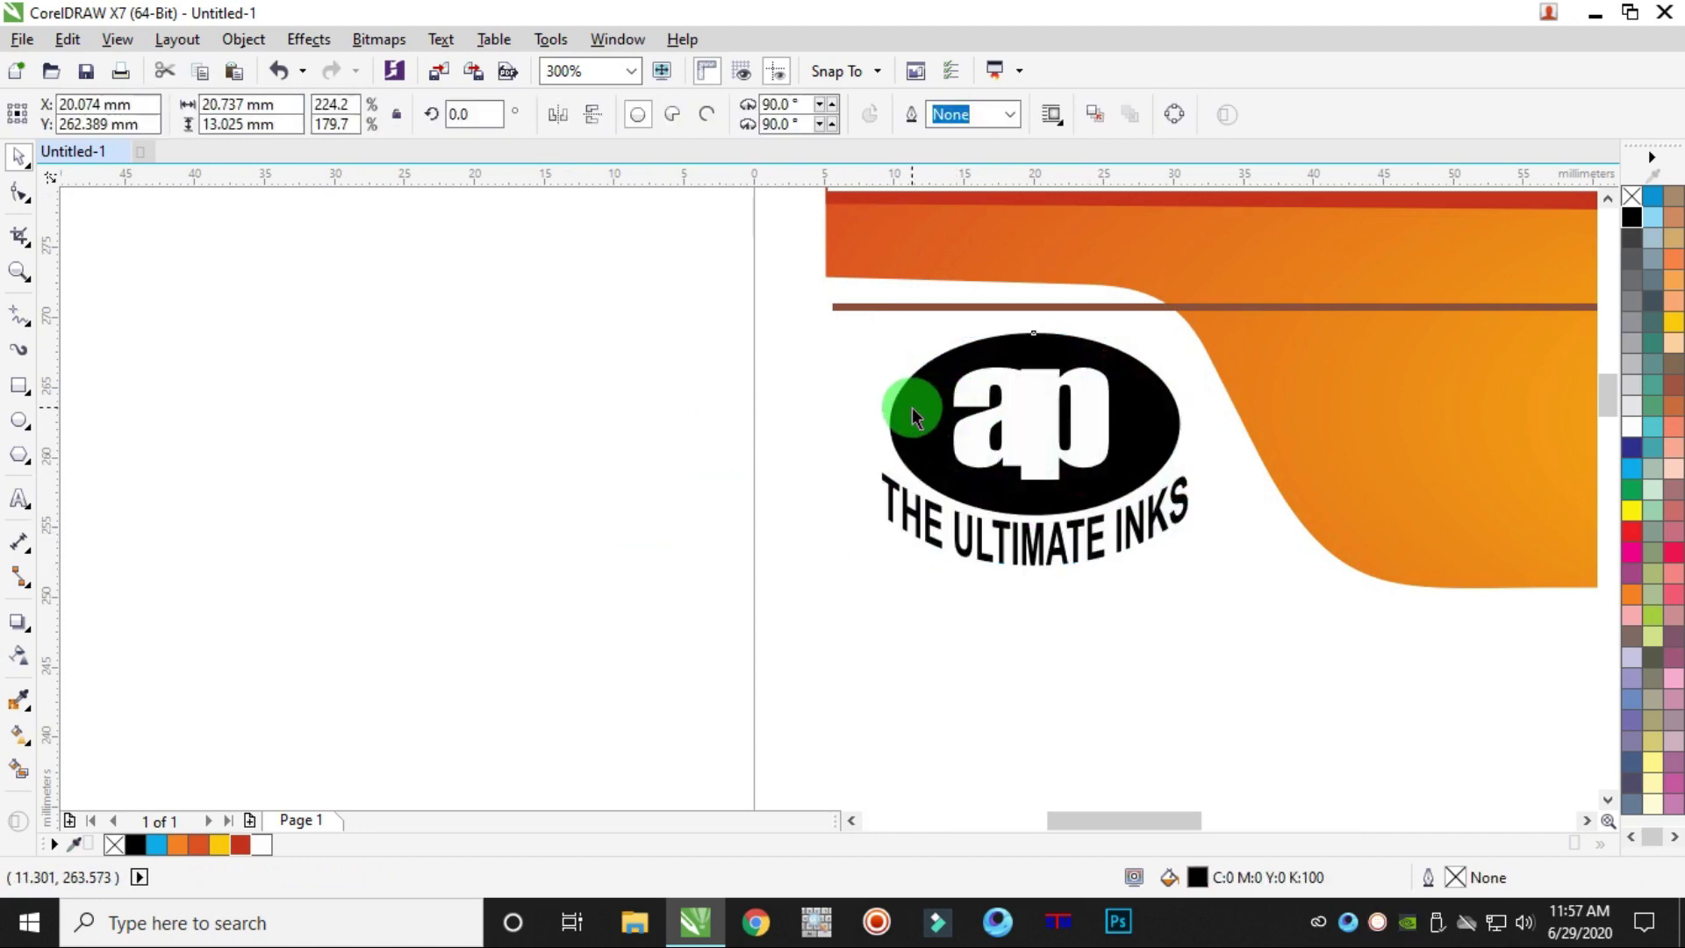
pyautogui.click(236, 844)
pyautogui.click(676, 618)
# - Move the company name and specialist line onto the blue area, centered at about X 157 mm, Y 272 mm, and fill them white
pyautogui.scroll(-2, 680, 619)
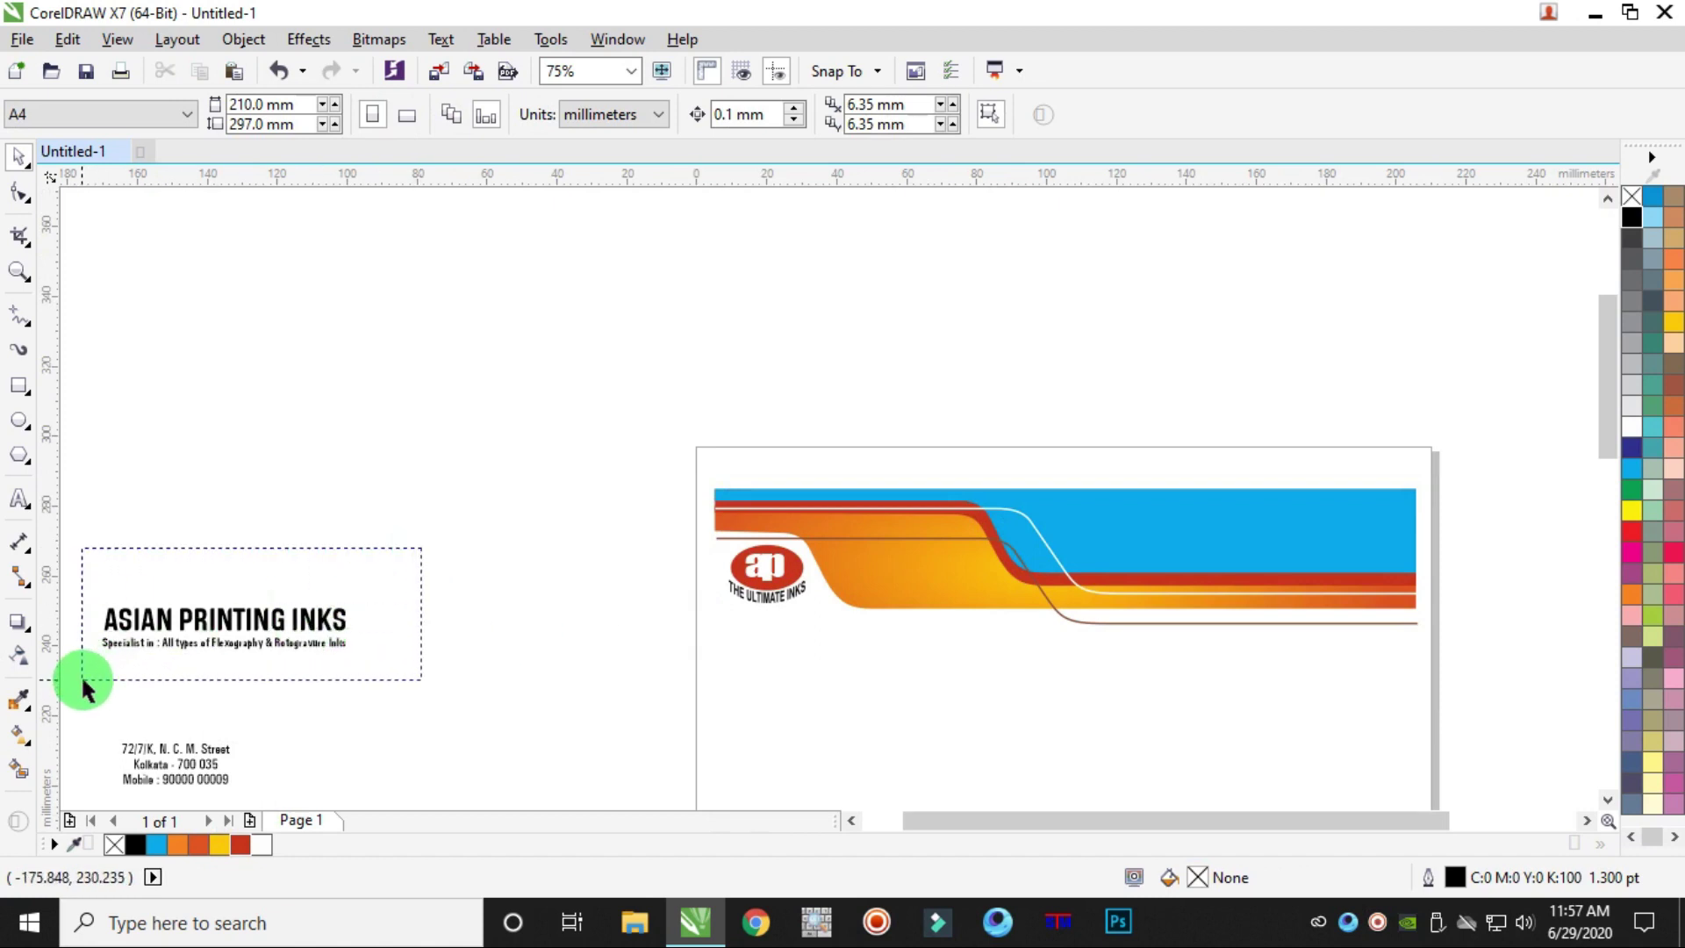
pyautogui.moveTo(85, 689); pyautogui.dragTo(85, 689)
pyautogui.moveTo(263, 602); pyautogui.dragTo(1340, 526)
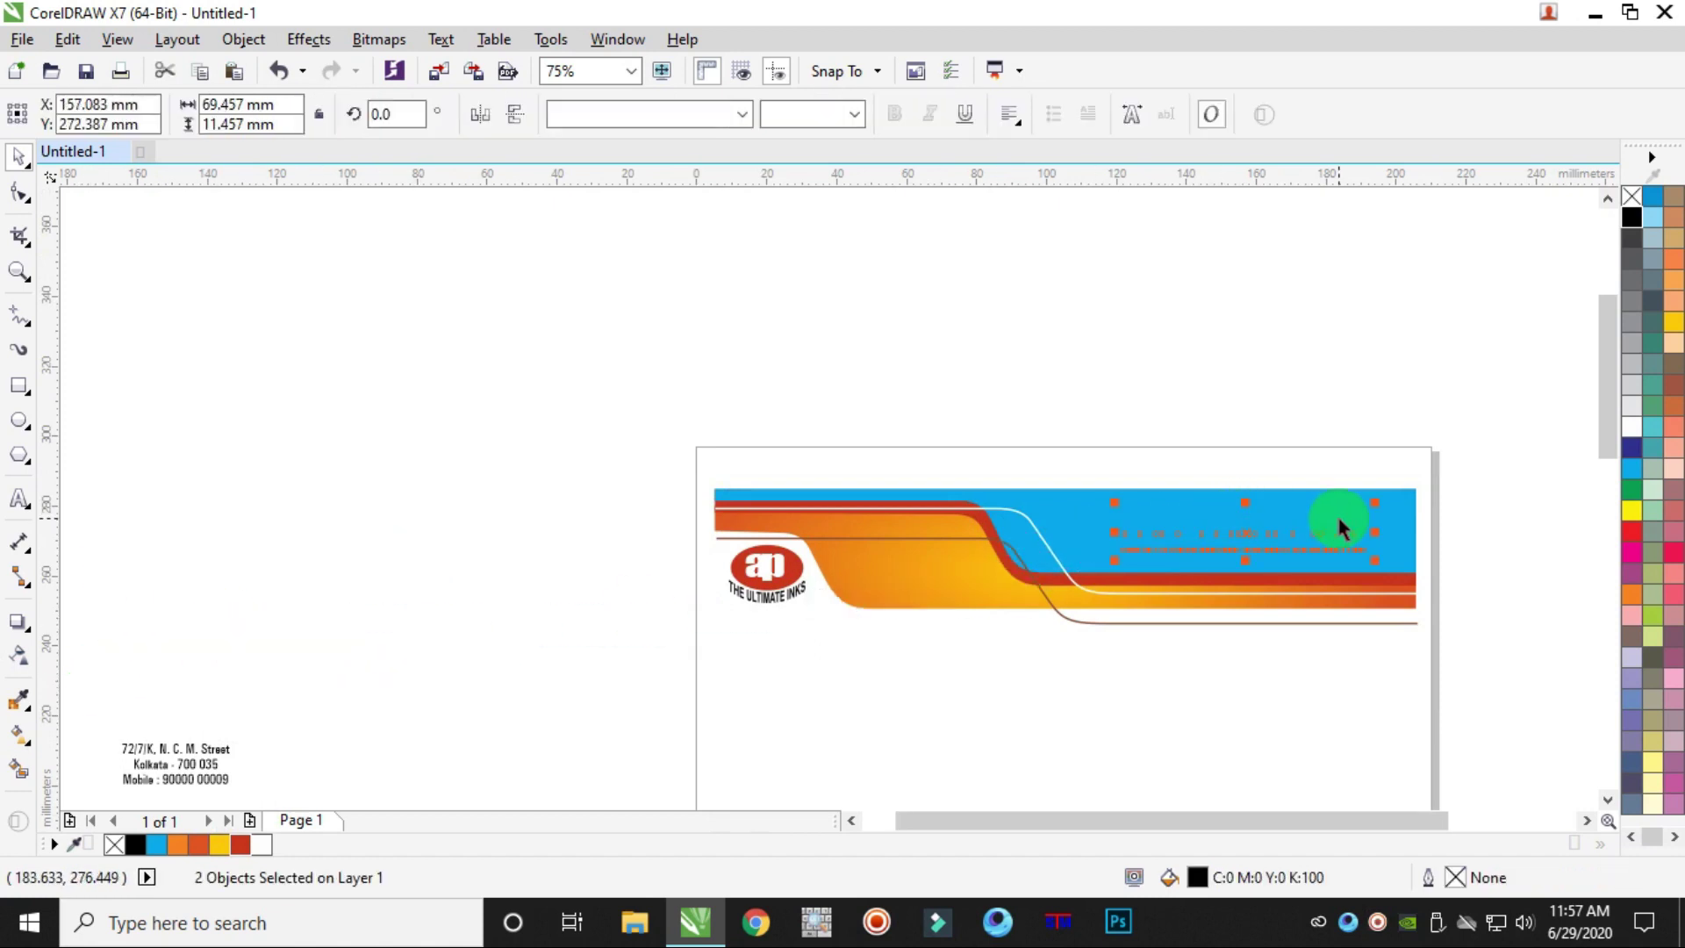
pyautogui.scroll(1, 1339, 527)
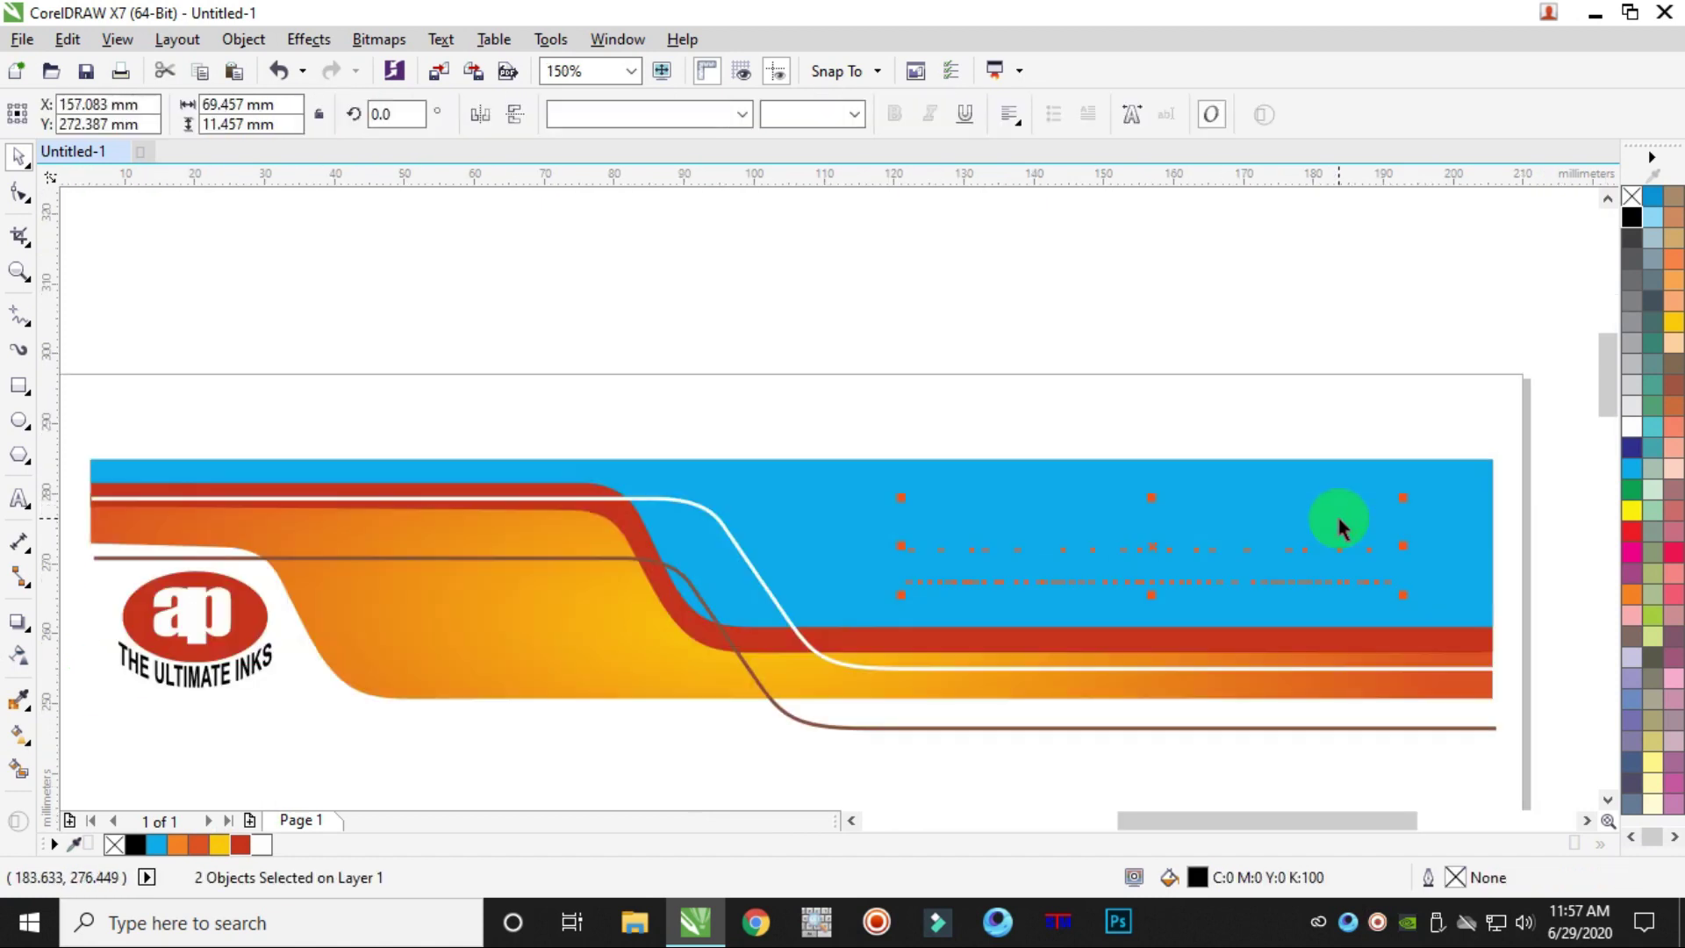
pyautogui.click(1623, 424)
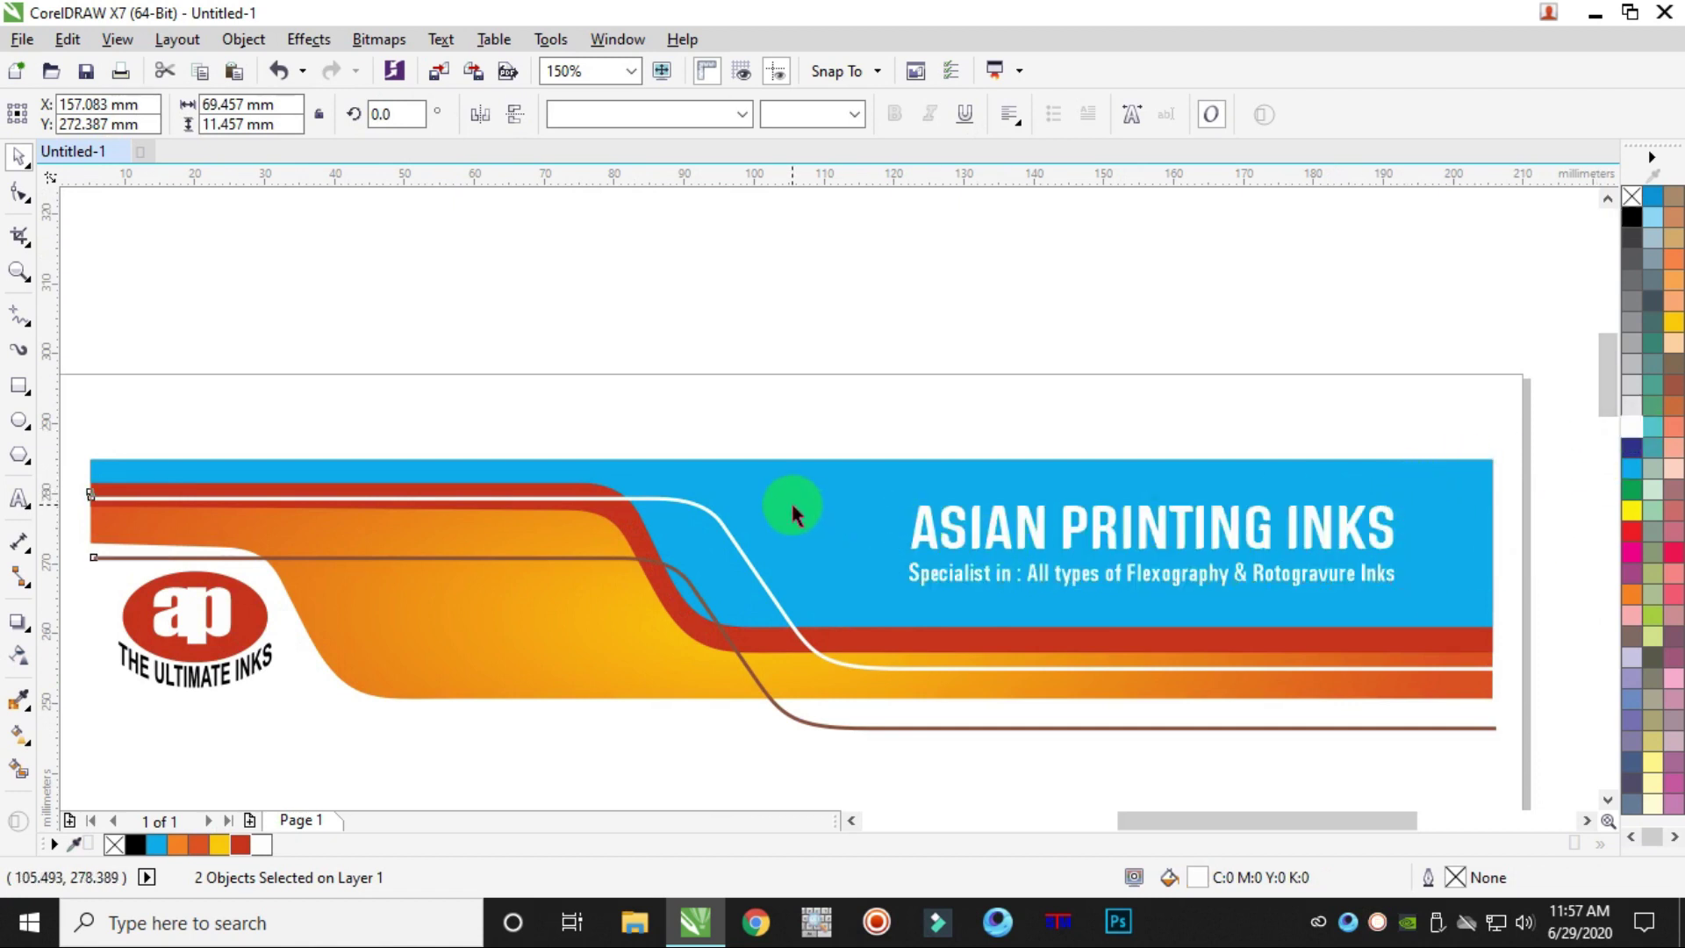
pyautogui.click(790, 498)
pyautogui.scroll(-1, 790, 498)
pyautogui.click(18, 733)
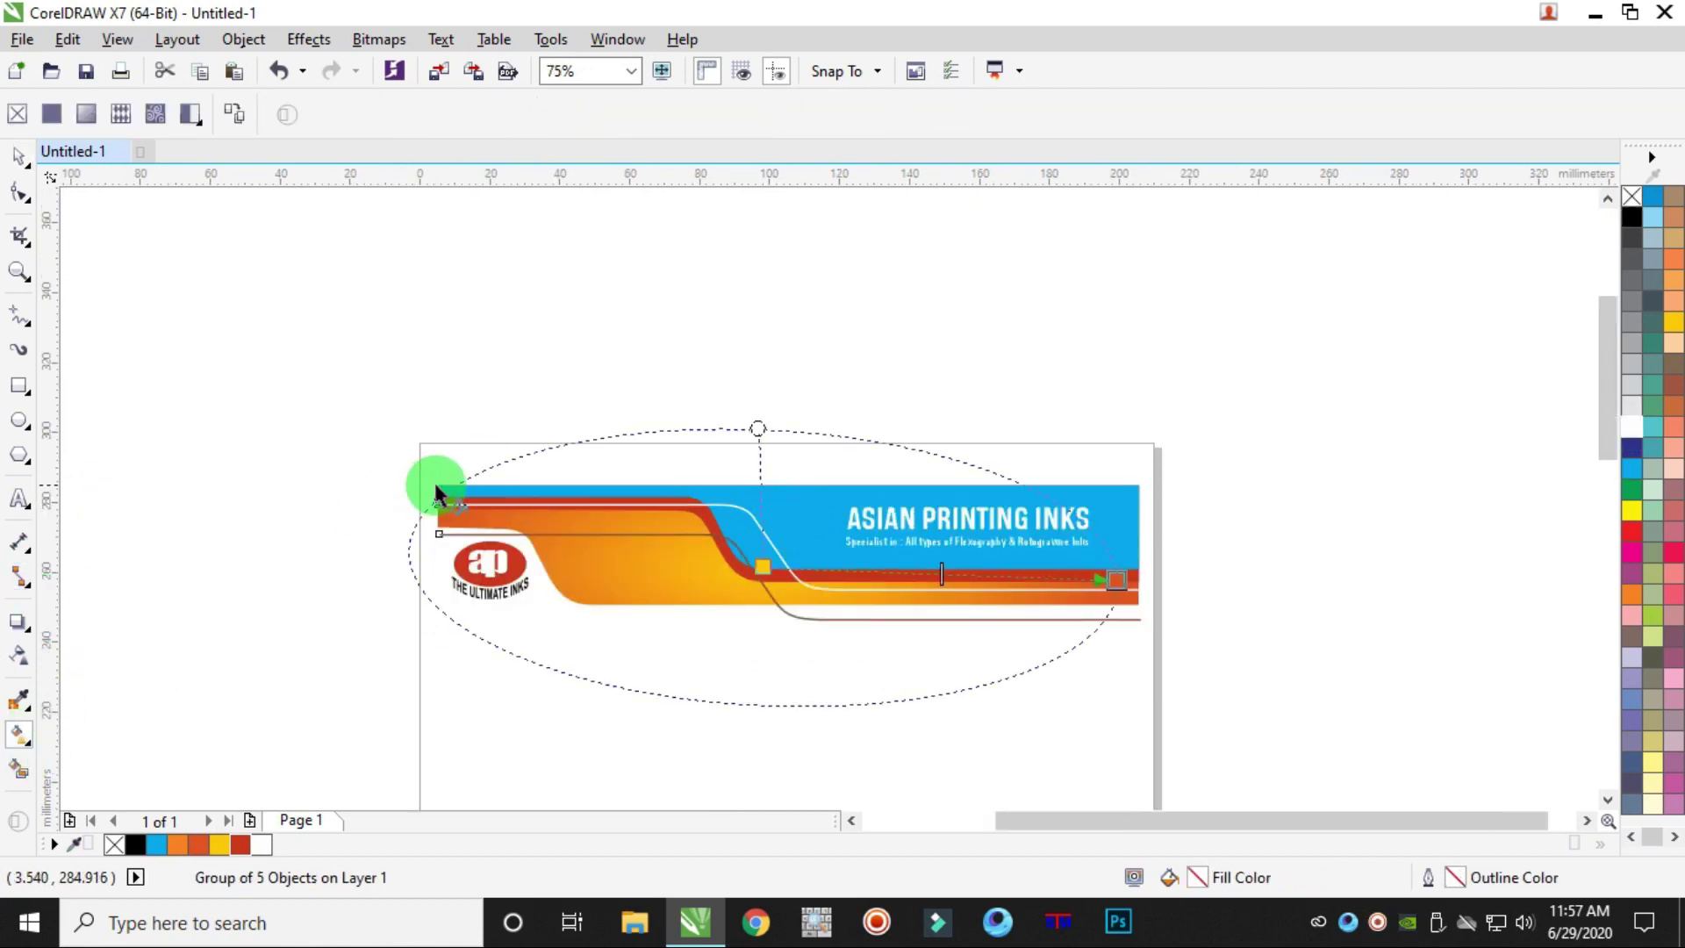
pyautogui.click(17, 163)
pyautogui.click(1000, 388)
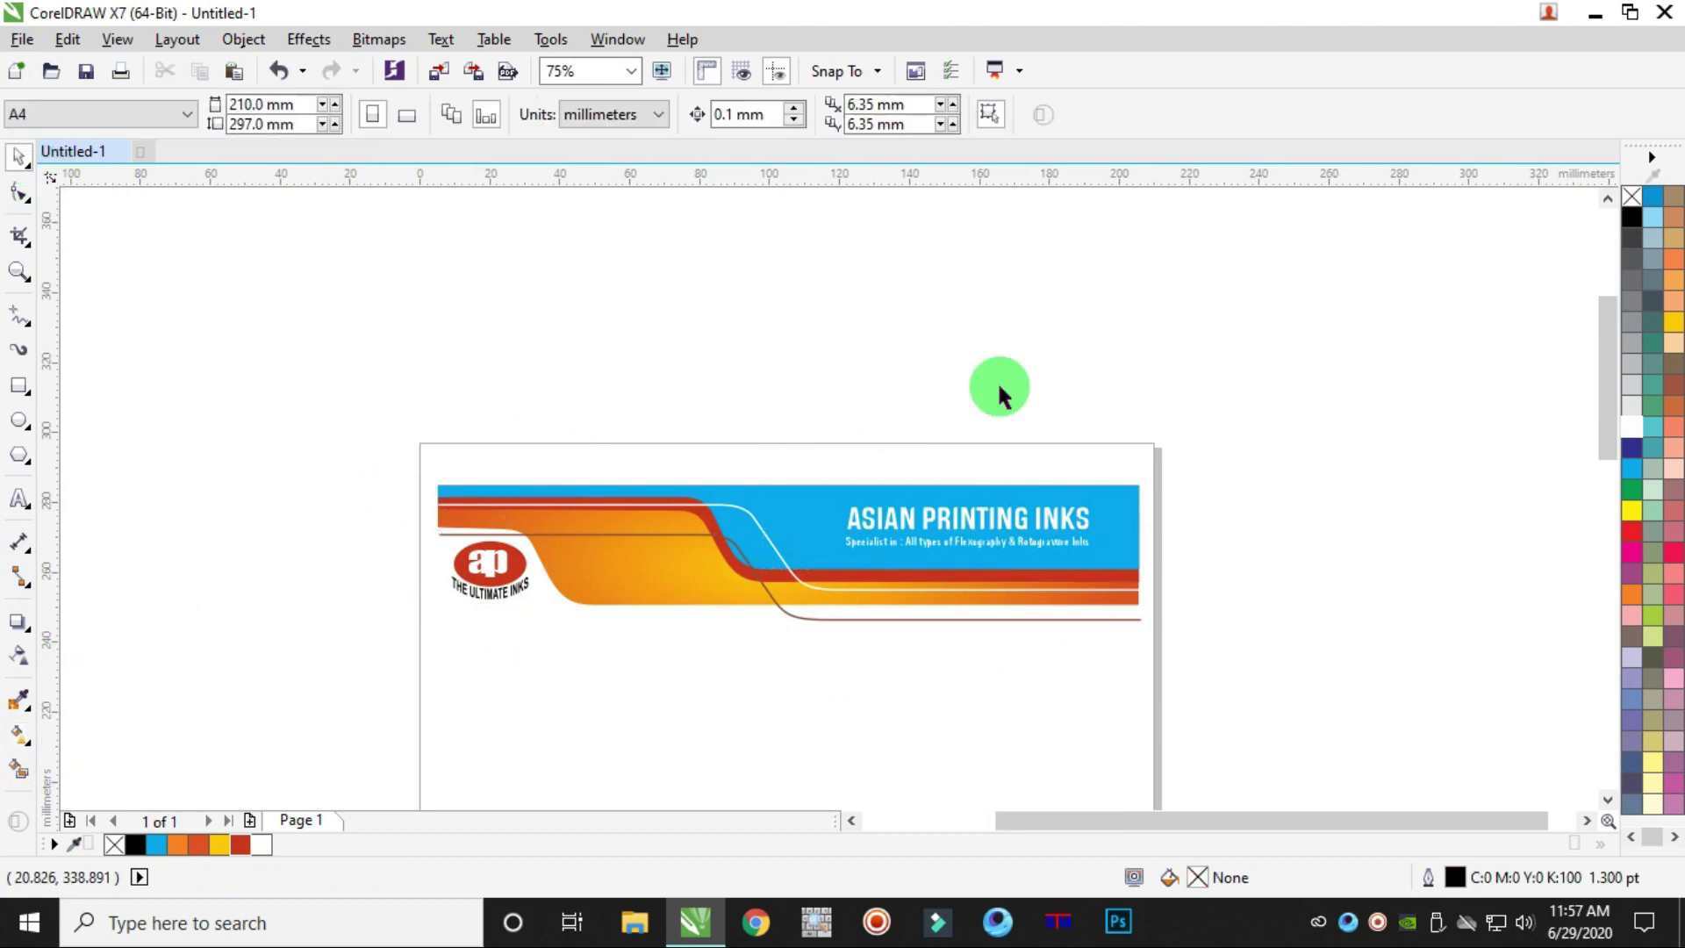
# - Ungroup all objects of the header graphic and deselect them
pyautogui.click(1123, 509)
pyautogui.rightClick(1138, 524)
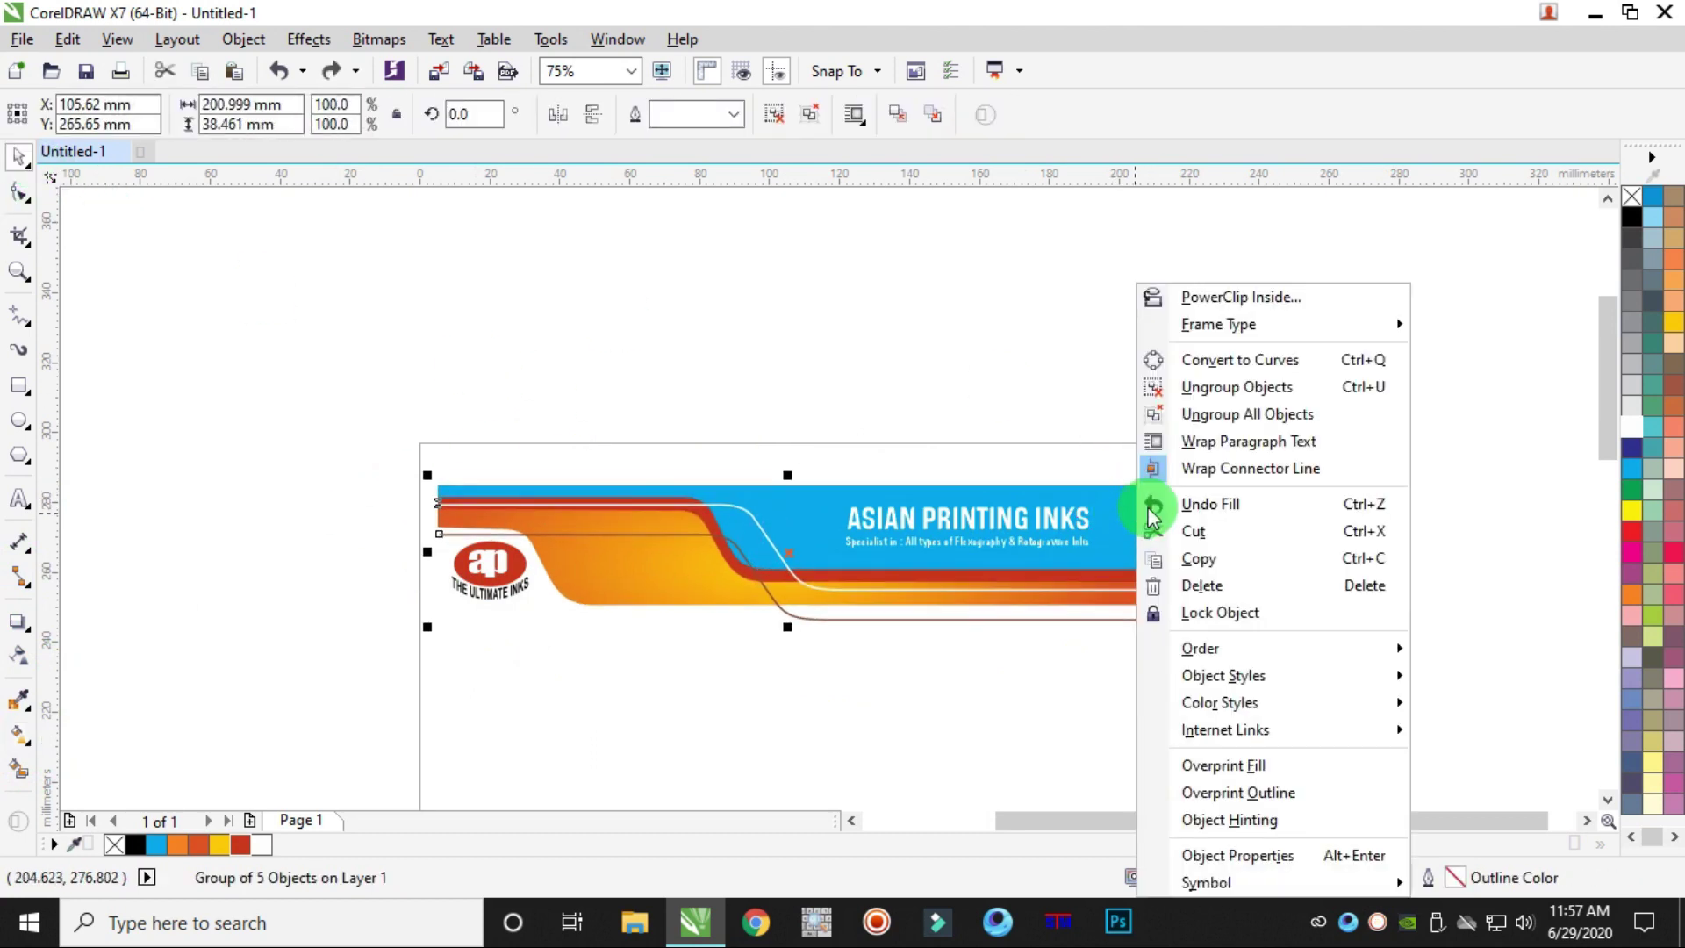
pyautogui.click(1228, 414)
pyautogui.click(1116, 477)
# - Apply a linear fountain fill across the blue shape, running from light blue at its left end to dark blue at its right end
pyautogui.click(1137, 487)
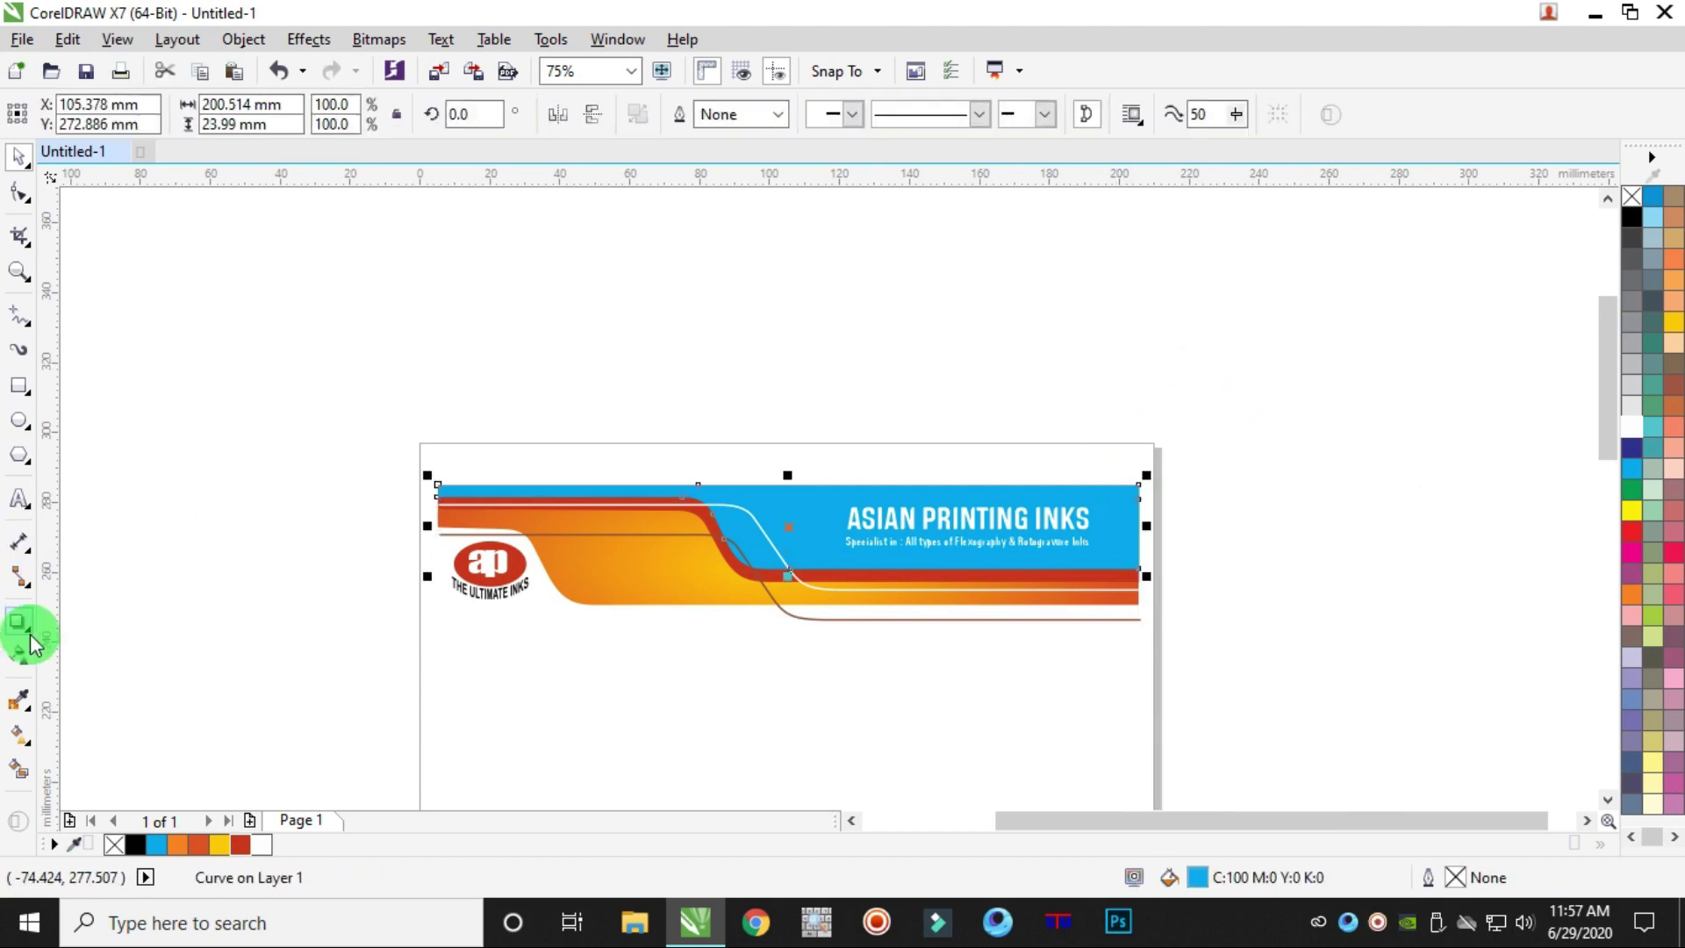
pyautogui.click(19, 742)
pyautogui.moveTo(456, 483); pyautogui.dragTo(1118, 496)
pyautogui.click(1631, 448)
# - Darken the end color of the blue shape's gradient to a deep navy
pyautogui.click(1113, 496)
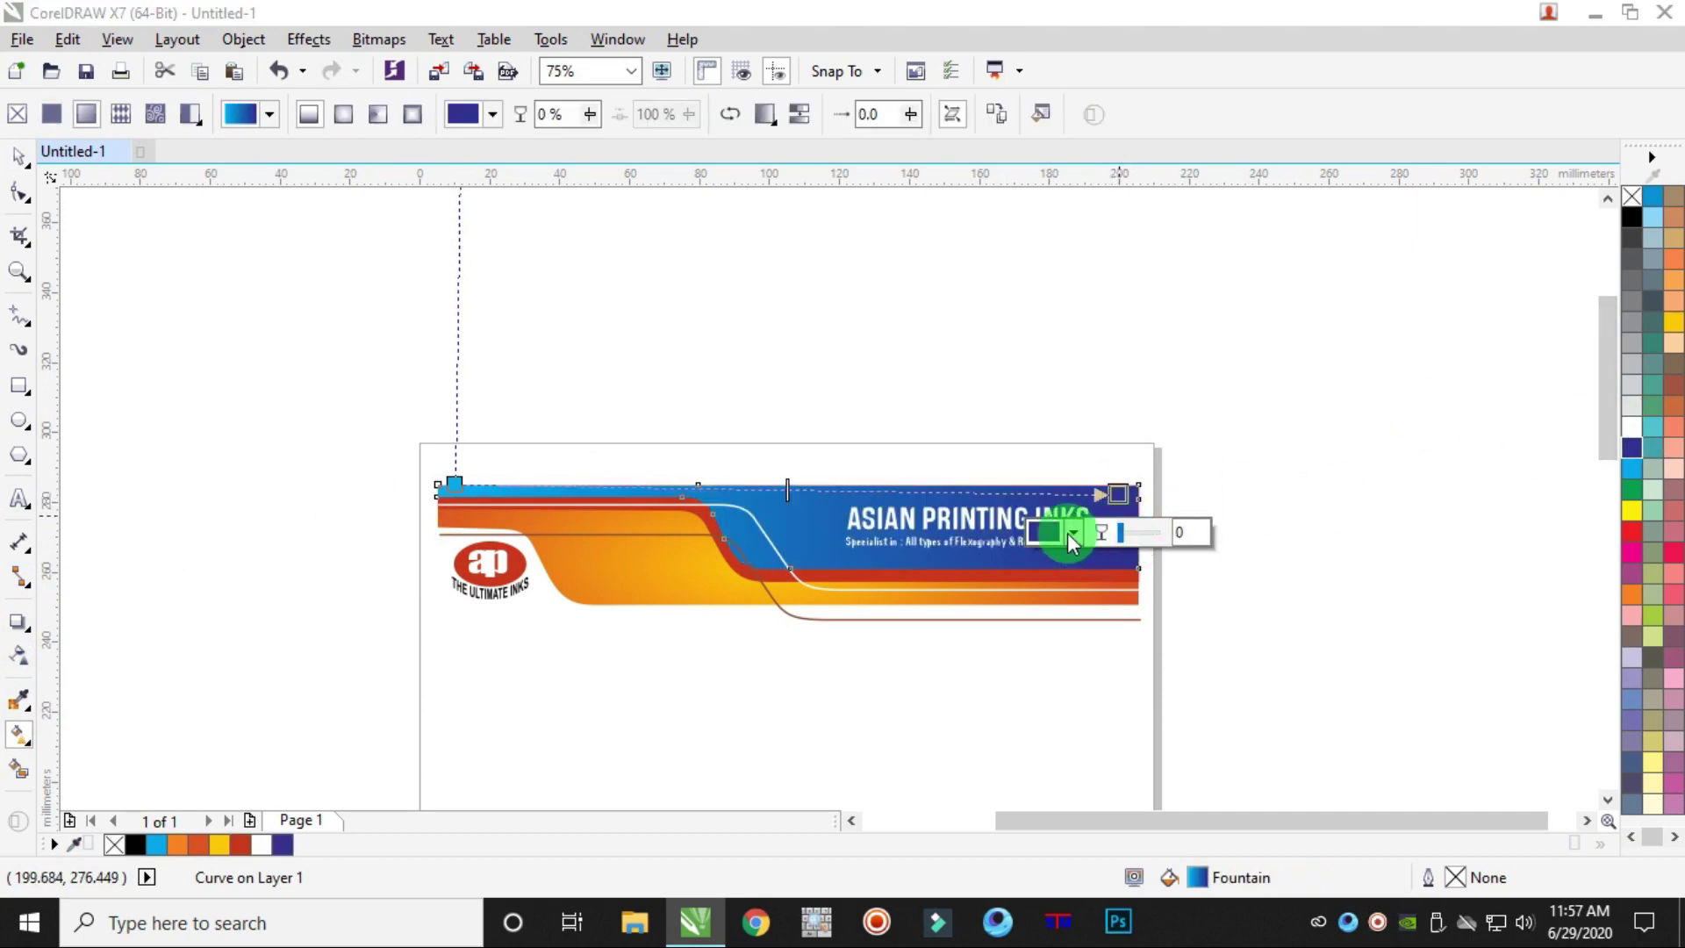
pyautogui.click(1072, 533)
pyautogui.moveTo(1123, 703); pyautogui.dragTo(1158, 721)
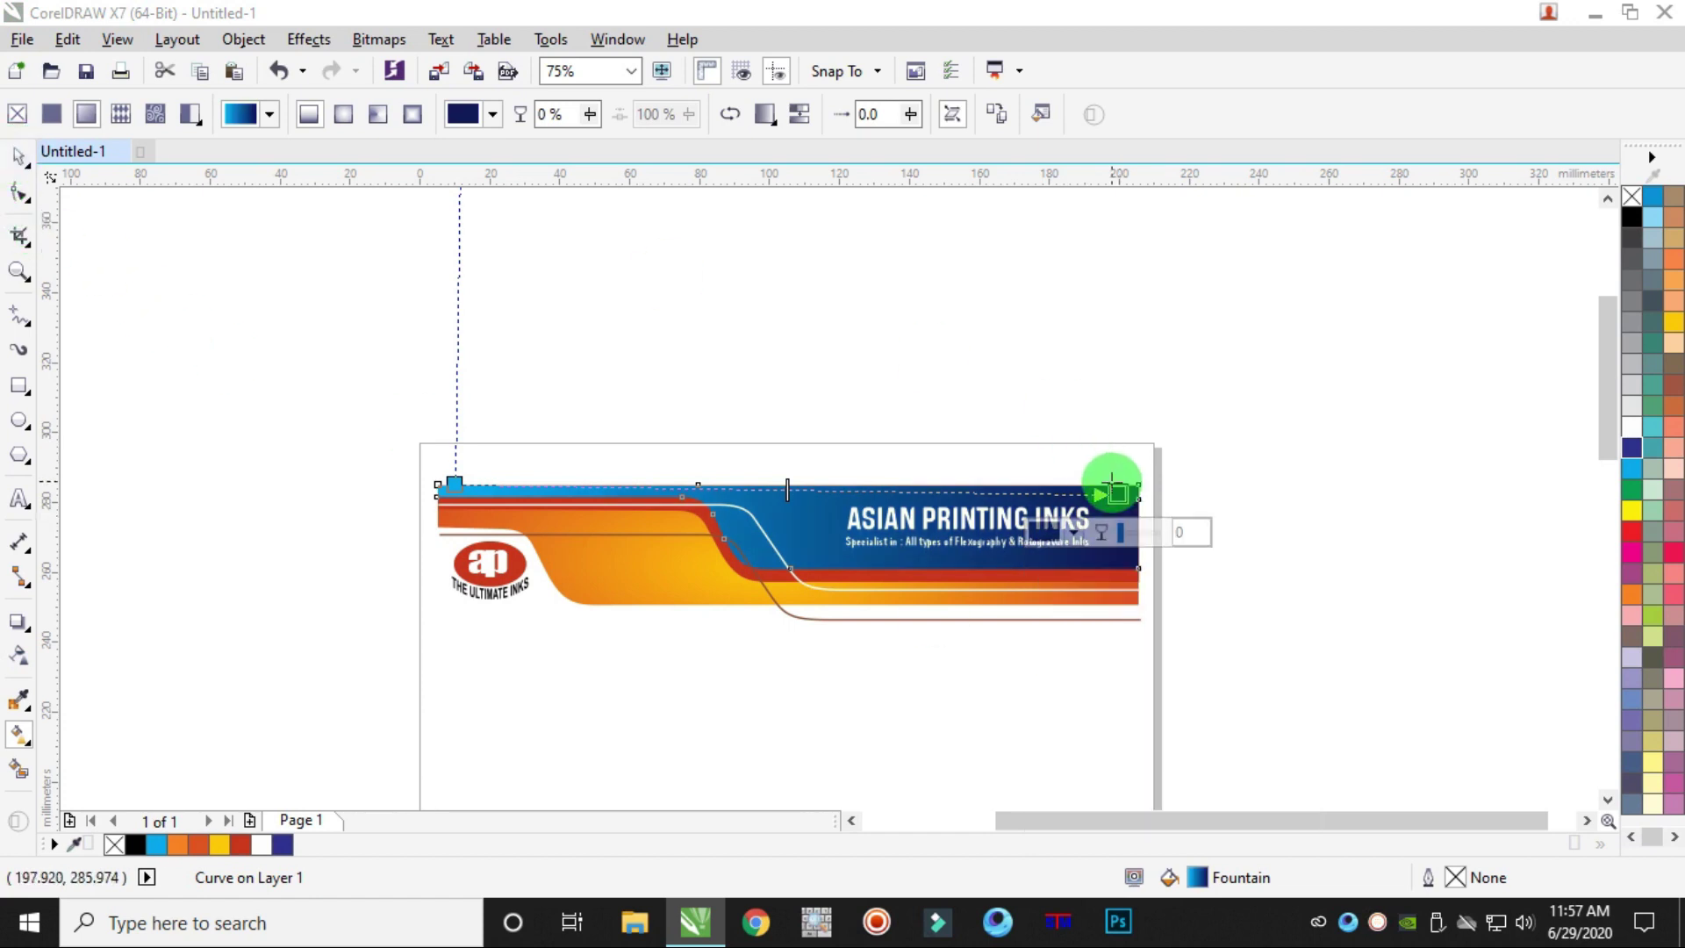
# - Shorten the blue shape's gradient so it ends at about X 168 mm and starts at about X 18 mm, and deselect the shape
pyautogui.moveTo(1118, 494); pyautogui.dragTo(1009, 496)
pyautogui.click(454, 482)
pyautogui.moveTo(454, 482); pyautogui.dragTo(481, 492)
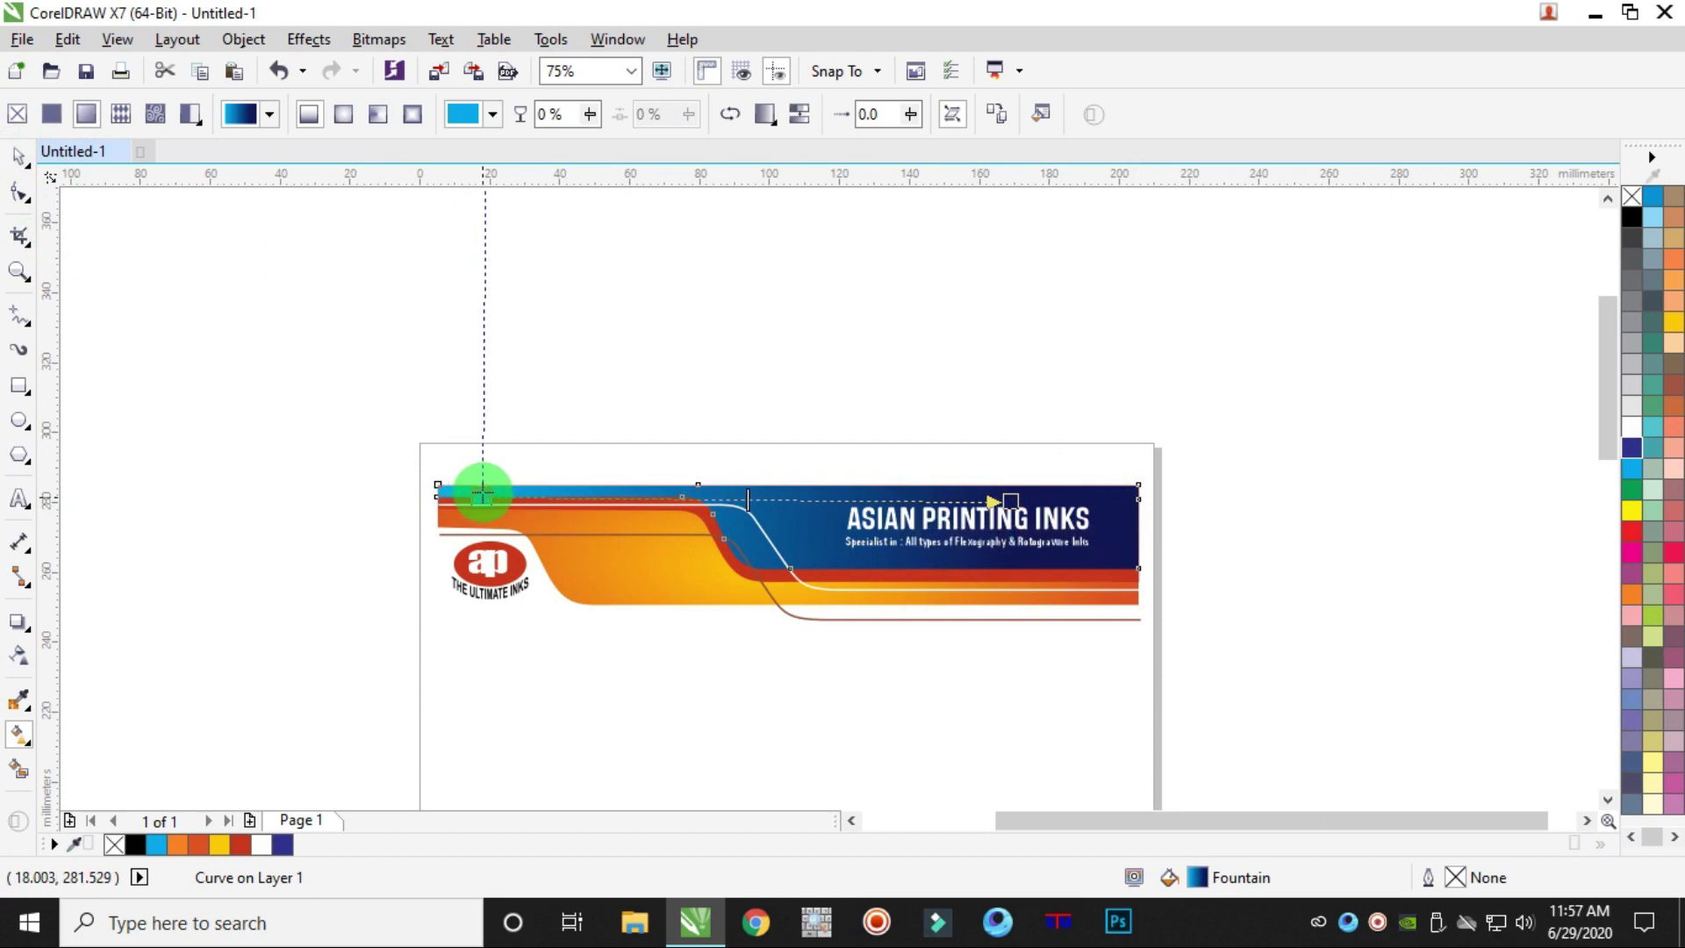
pyautogui.click(19, 158)
pyautogui.click(1052, 468)
# - Enlarge the company name and specialist line together to 87.7 x 13.6 mm, centered at about X 157 mm, Y 271.4 mm
pyautogui.scroll(2, 1055, 522)
pyautogui.moveTo(1454, 377); pyautogui.dragTo(508, 633)
pyautogui.moveTo(1141, 494); pyautogui.dragTo(1185, 483)
pyautogui.moveTo(583, 537); pyautogui.dragTo(572, 545)
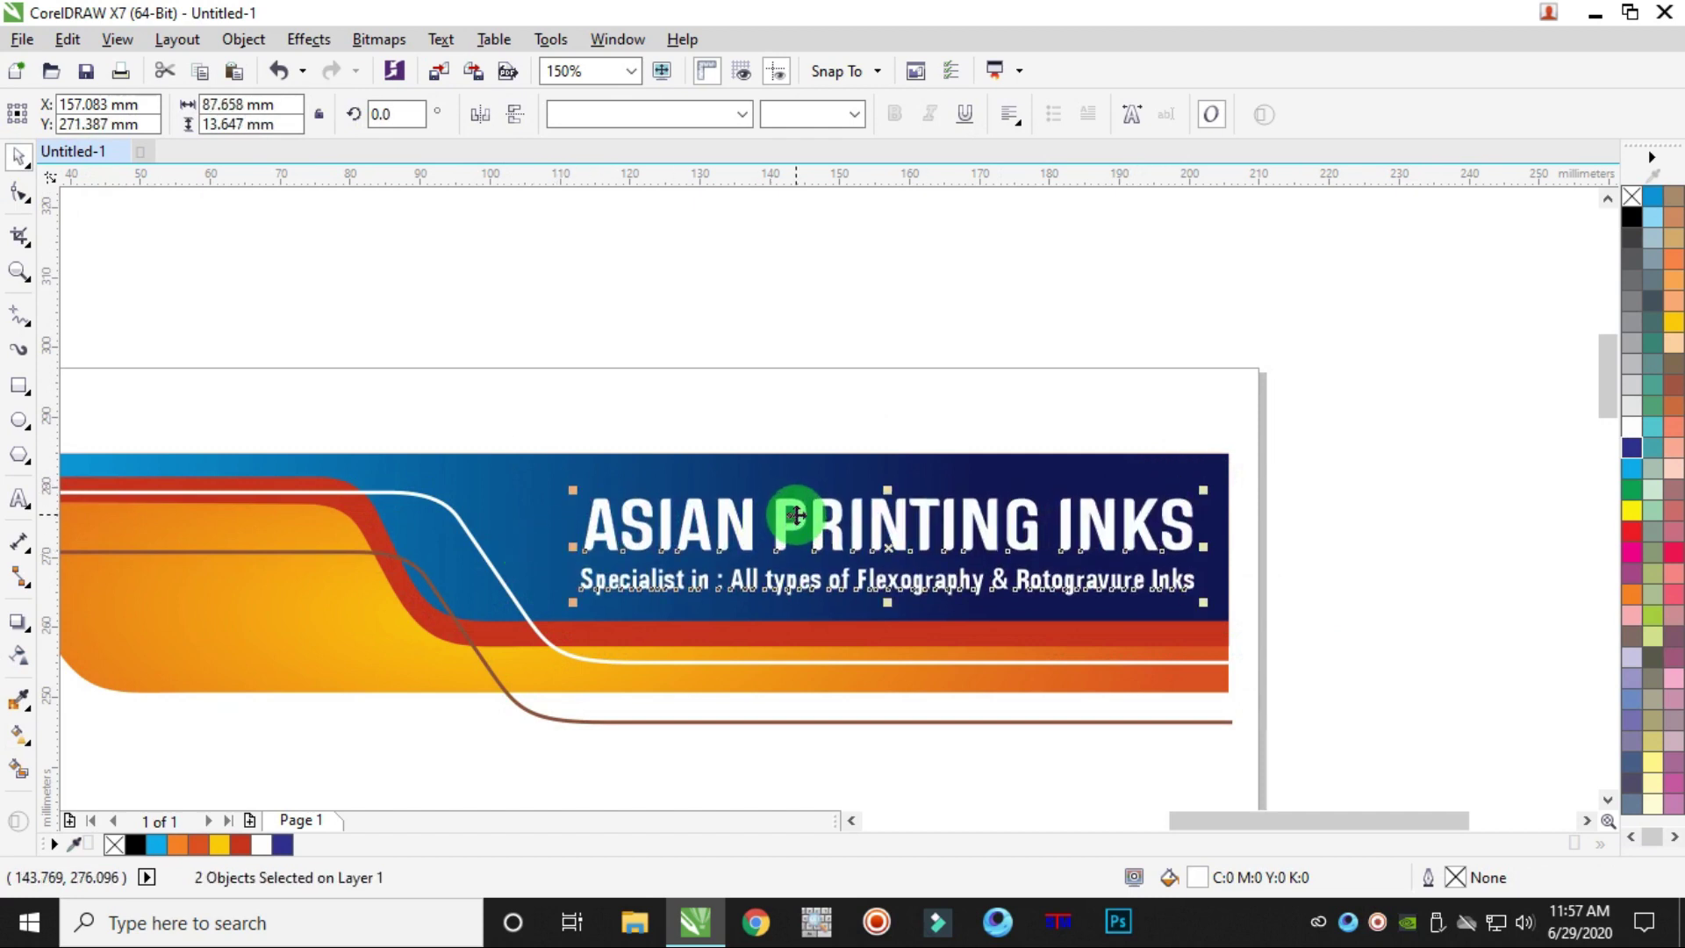
pyautogui.click(1351, 377)
# - Move the address and mobile text block onto the orange area beside the logo and enlarge it to about 35.9 x 13.5 mm
pyautogui.scroll(-2, 1174, 419)
pyautogui.scroll(-1, 1174, 420)
pyautogui.scroll(2, 779, 544)
pyautogui.click(301, 571)
pyautogui.moveTo(301, 571); pyautogui.dragTo(1121, 344)
pyautogui.scroll(2, 1124, 344)
pyautogui.moveTo(1166, 449); pyautogui.dragTo(1184, 456)
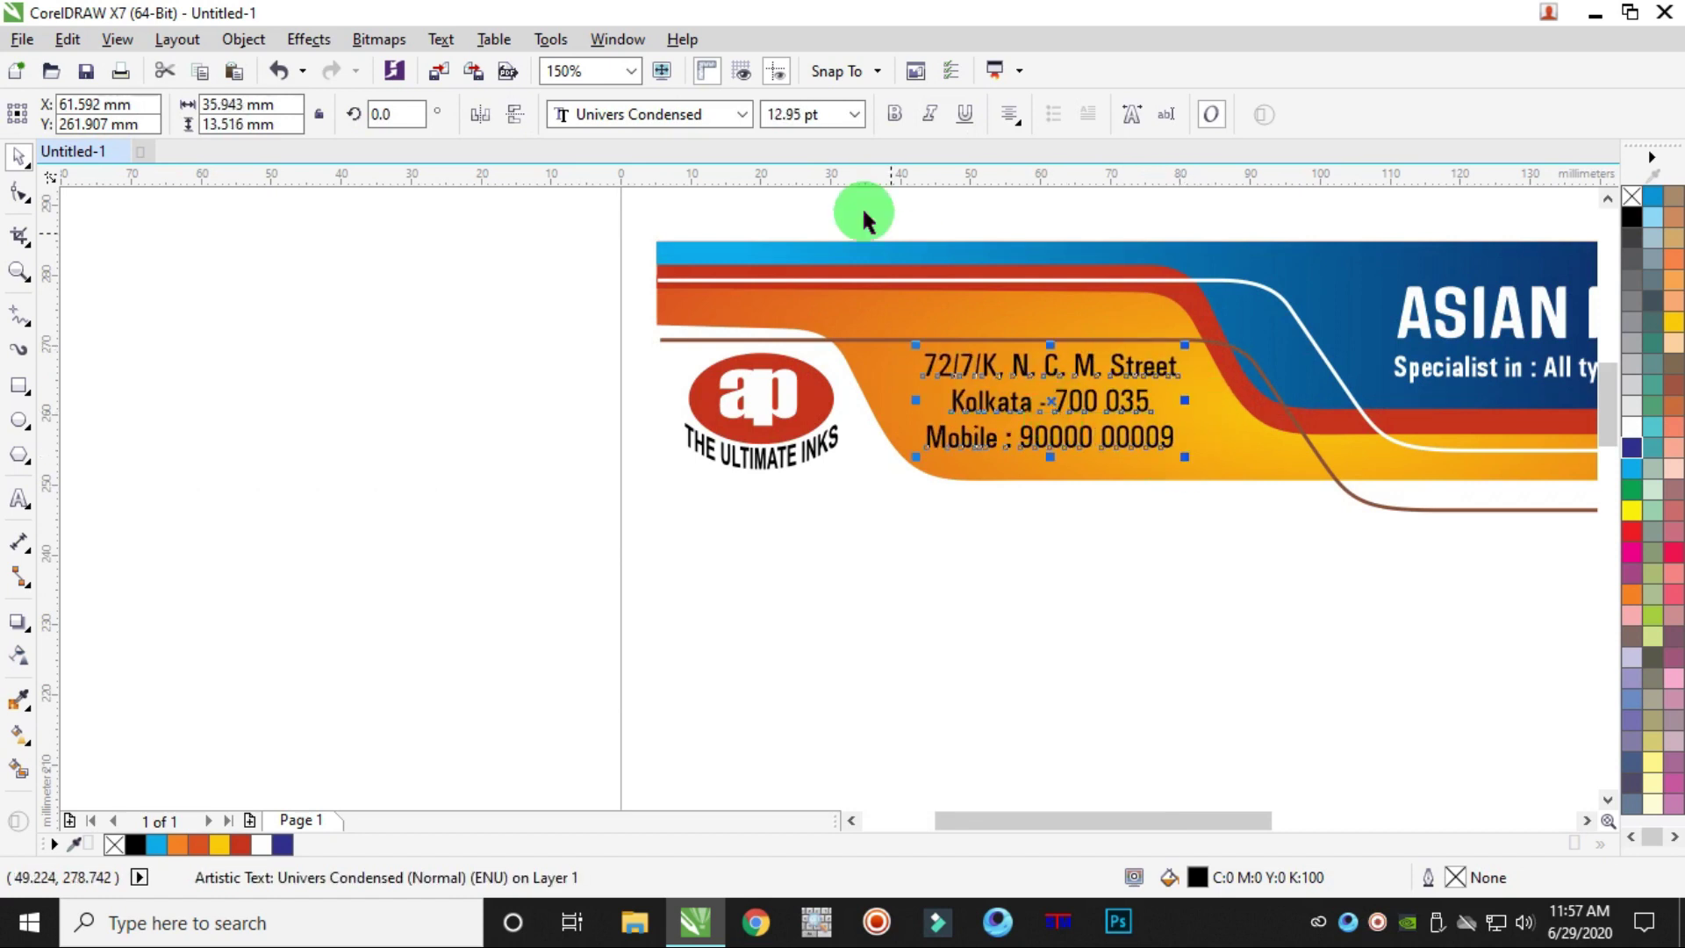
# - Set the address block's font size to 12 pt and nudge the block down 1.4 mm
pyautogui.click(825, 112)
pyautogui.write('12')
pyautogui.press('Return')
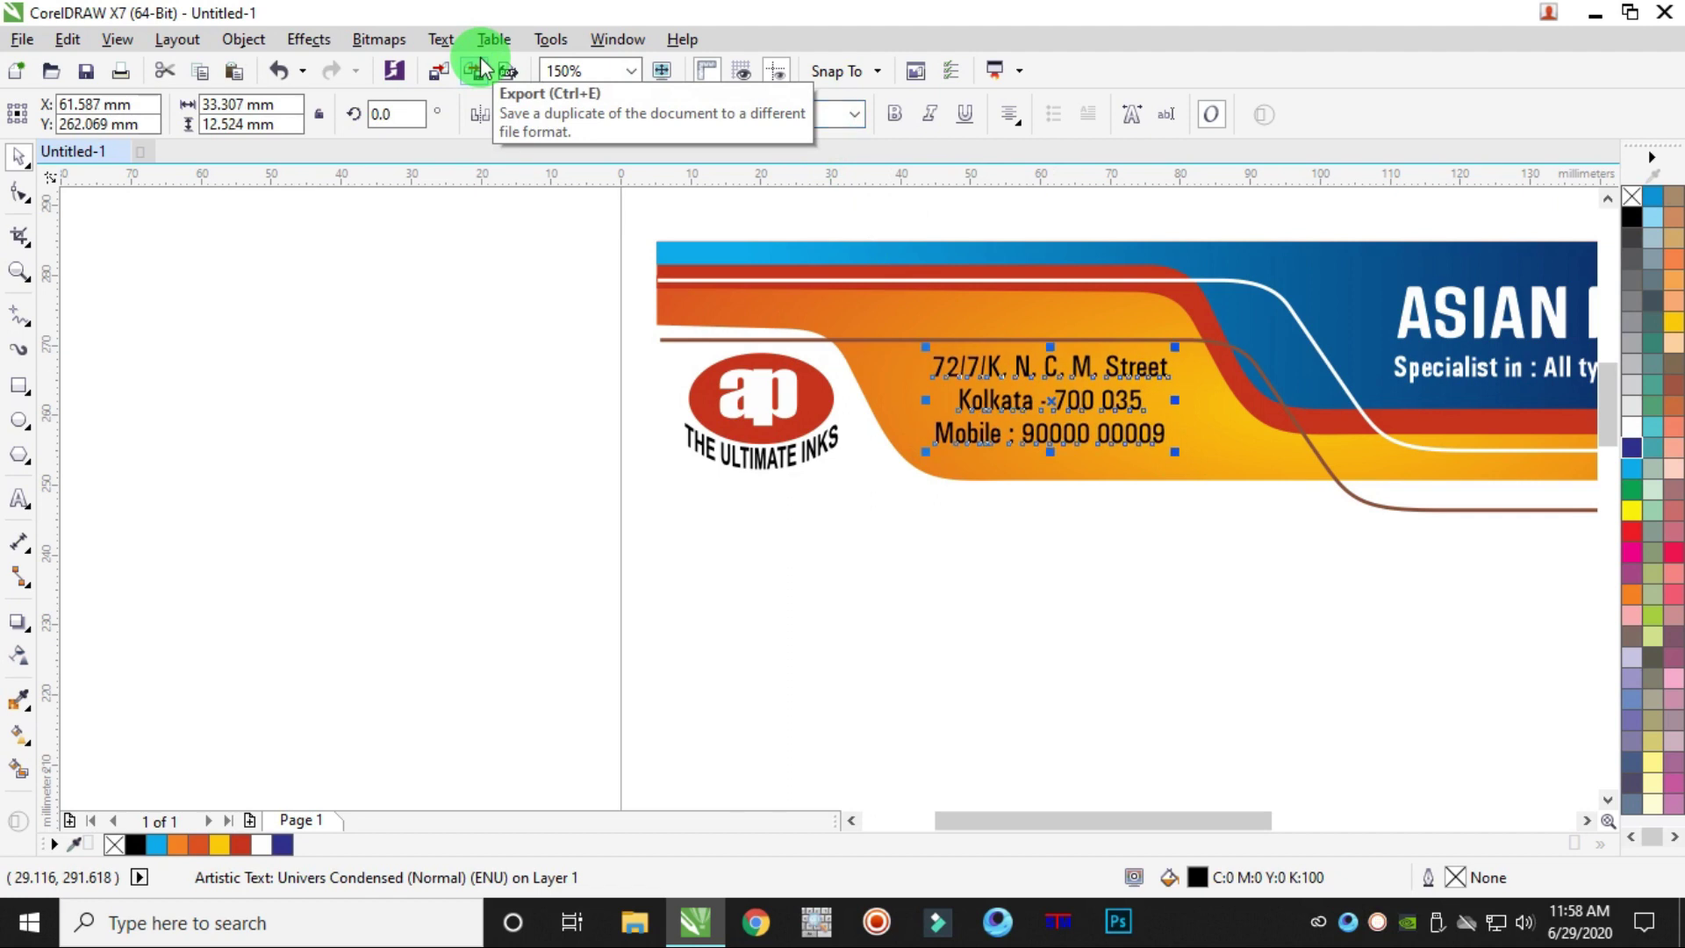
pyautogui.press('Down')
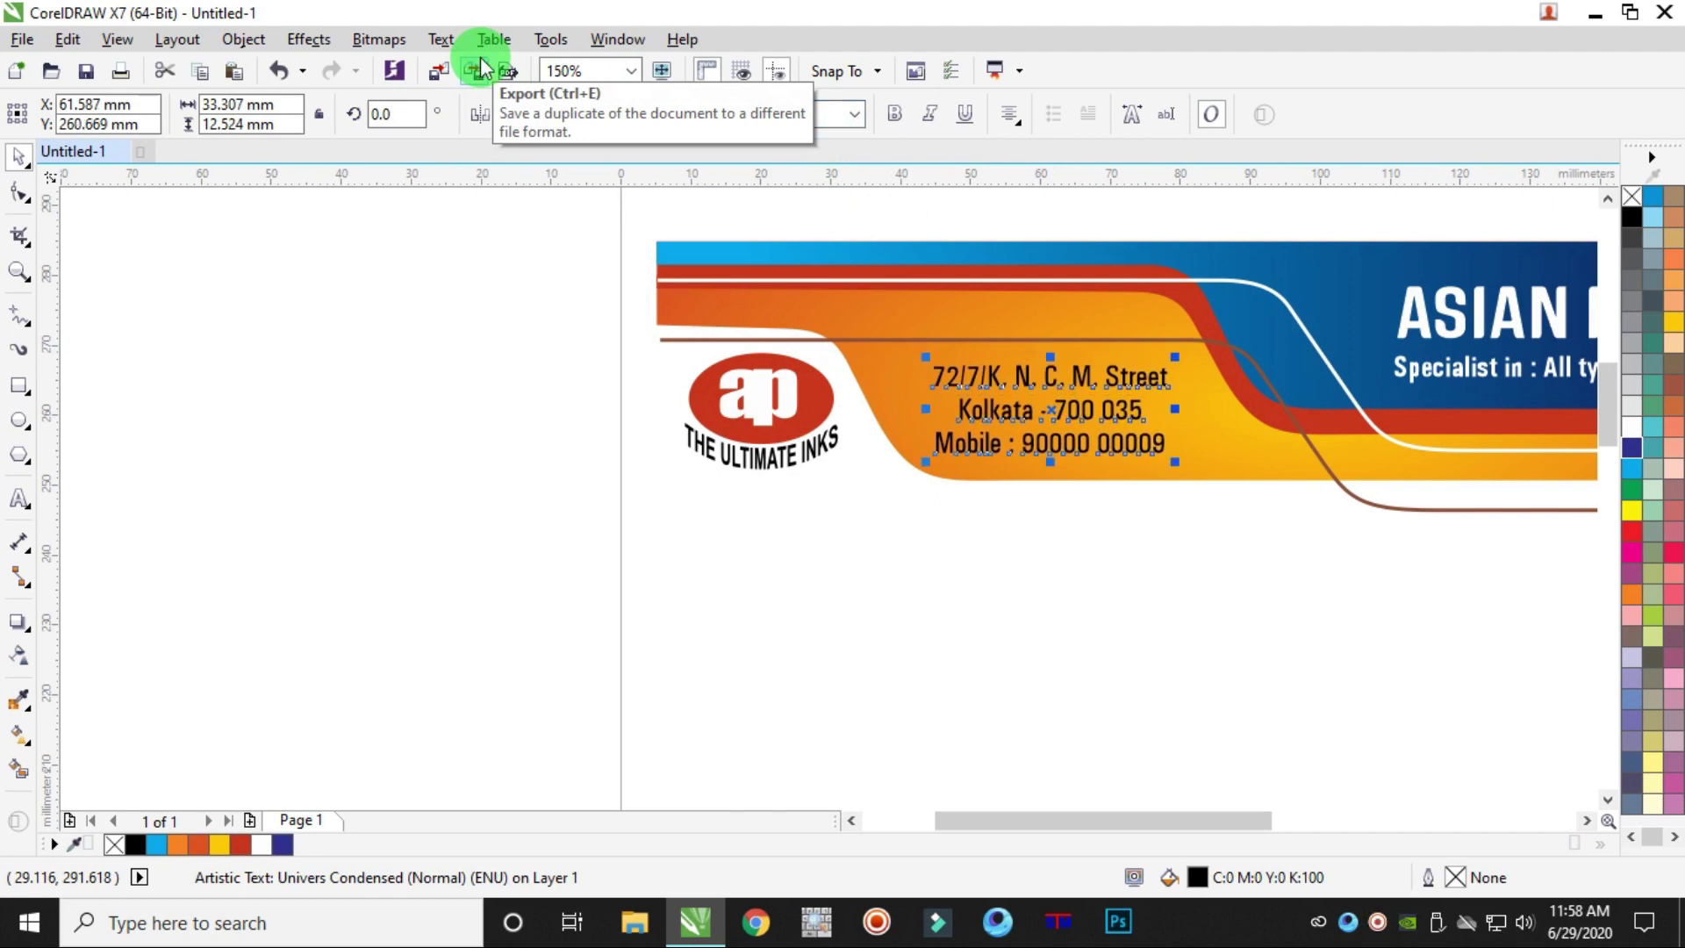
# - Move the dotted Date line onto the page below the header's brown line near the right margin and deselect it
pyautogui.scroll(-1, 1052, 545)
pyautogui.click(696, 735)
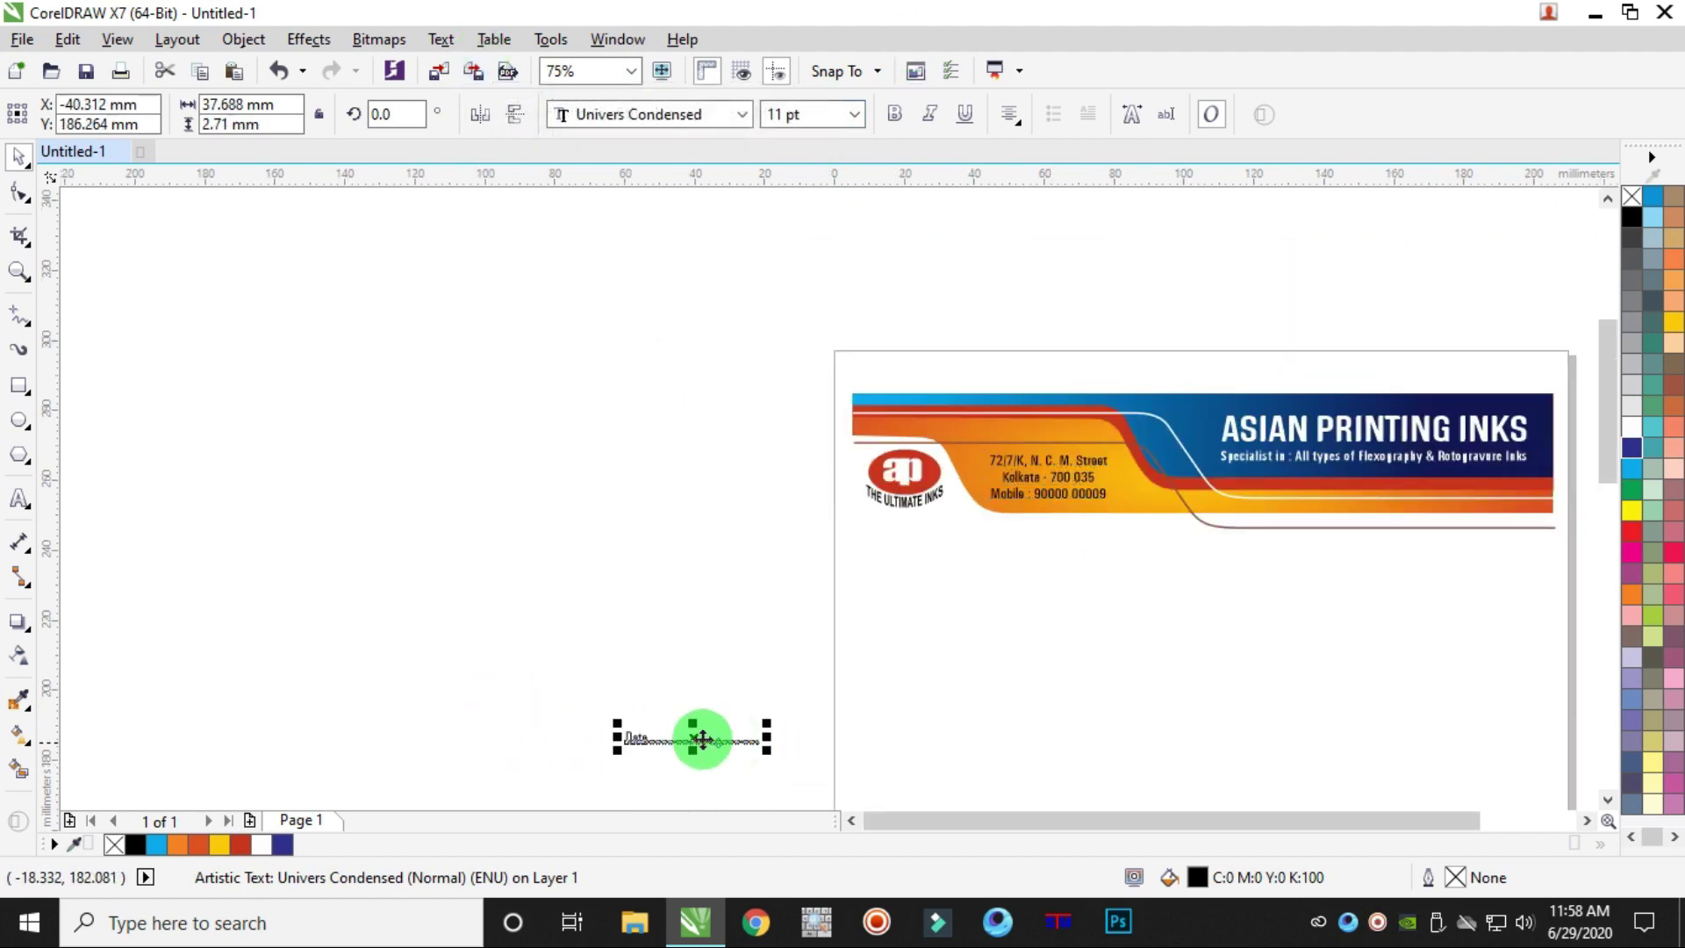
pyautogui.moveTo(662, 726); pyautogui.dragTo(1397, 554)
pyautogui.scroll(-4, 1372, 519)
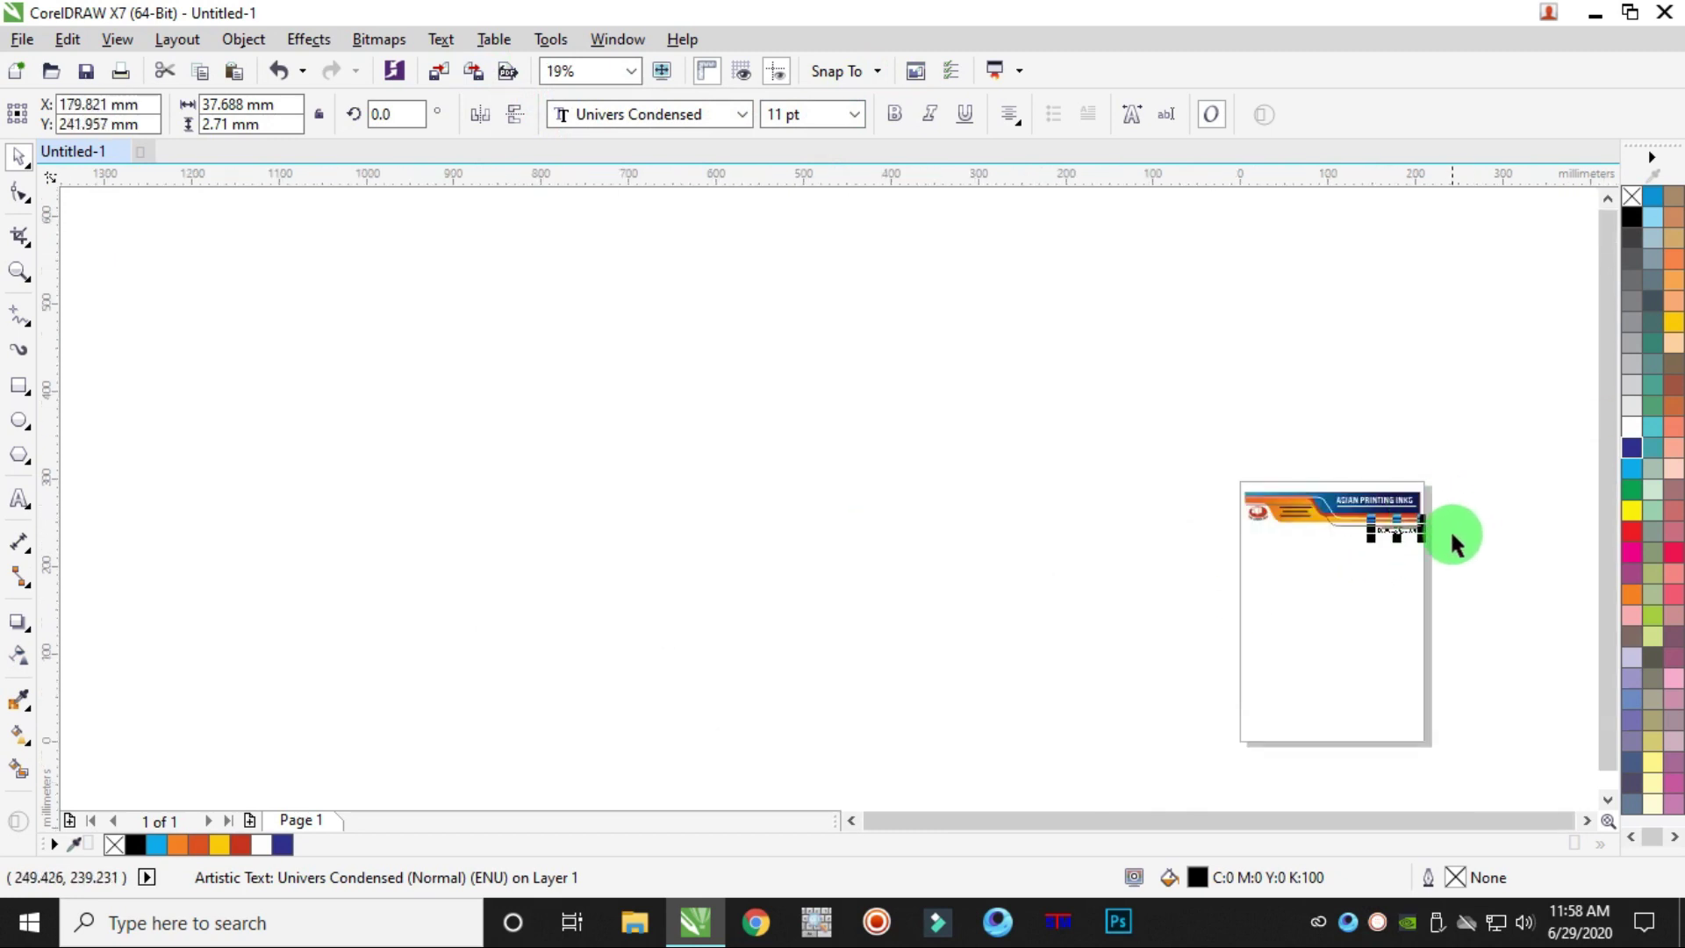
pyautogui.scroll(6, 1450, 529)
pyautogui.moveTo(929, 502); pyautogui.dragTo(952, 525)
pyautogui.click(1342, 372)
# - Shift the yellow centre of the orange shape's elliptical gradient to about X 77, Y 261 mm, beside the address text
pyautogui.scroll(-1, 1342, 372)
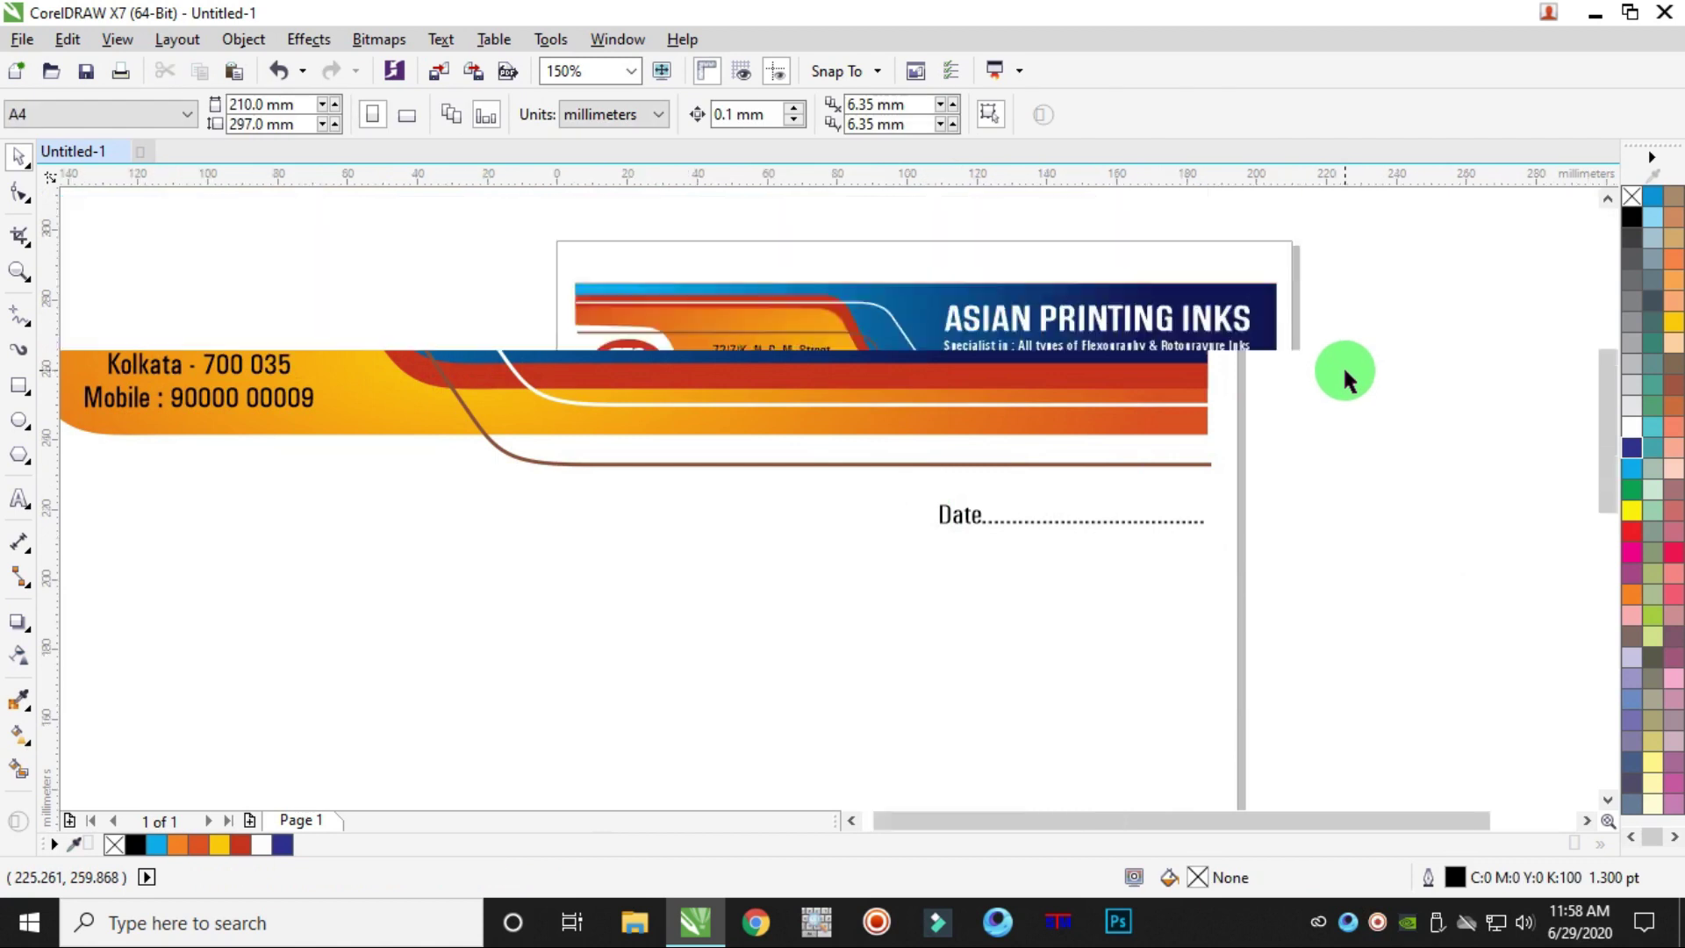
pyautogui.scroll(1, 812, 367)
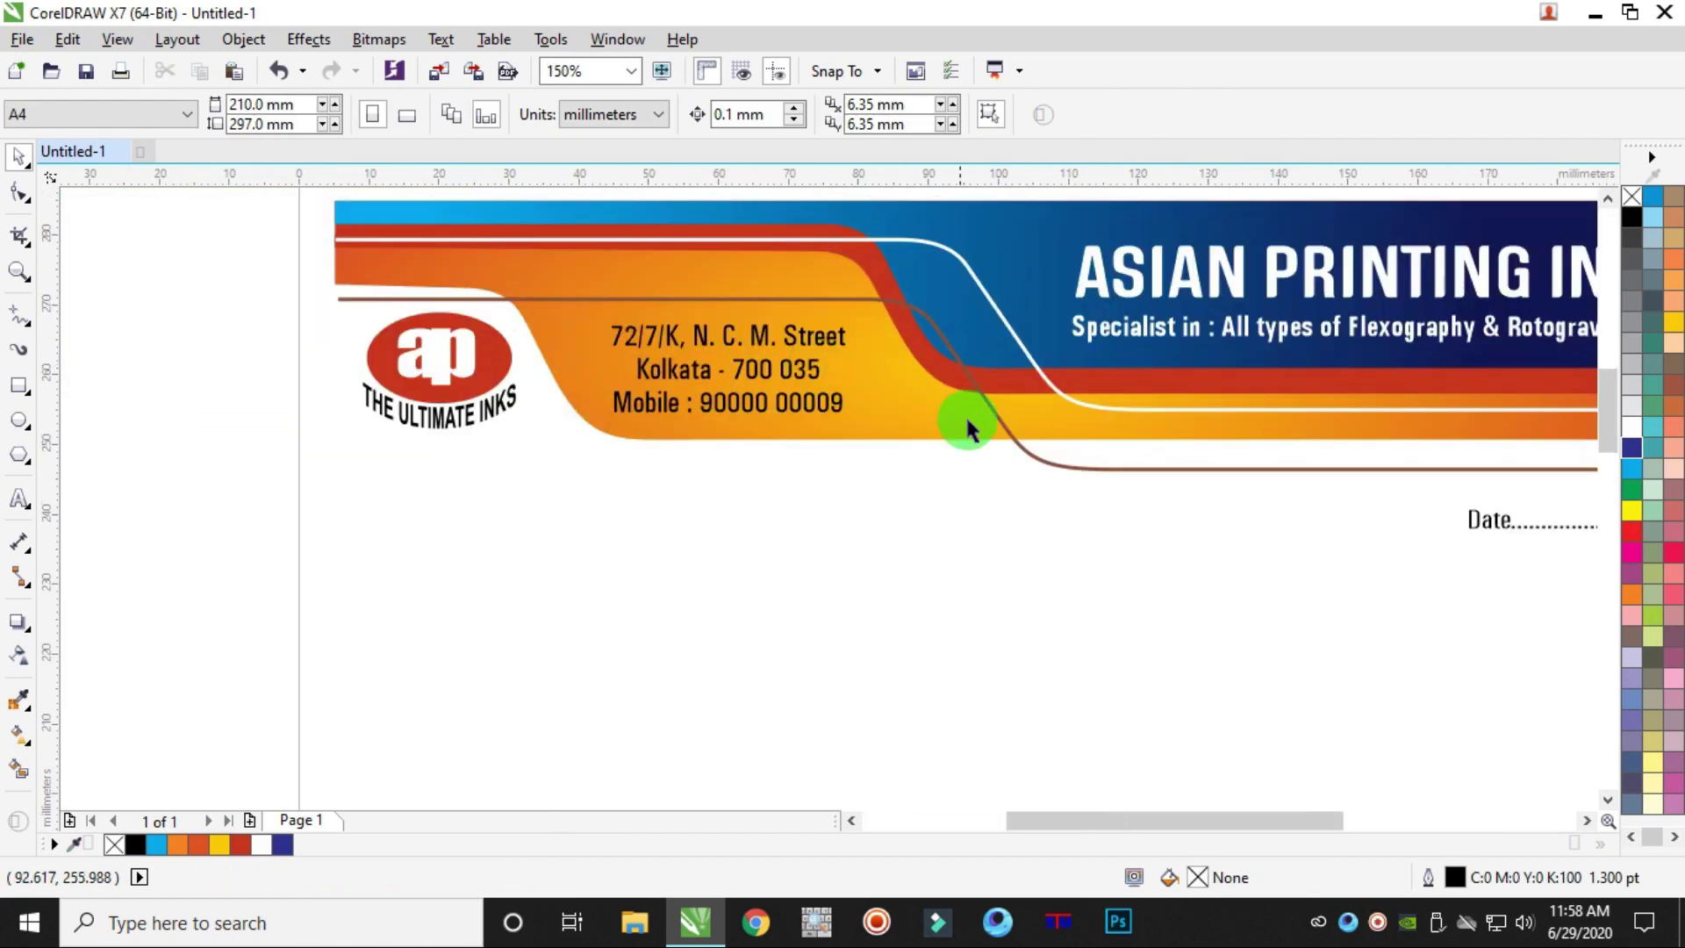
pyautogui.click(921, 439)
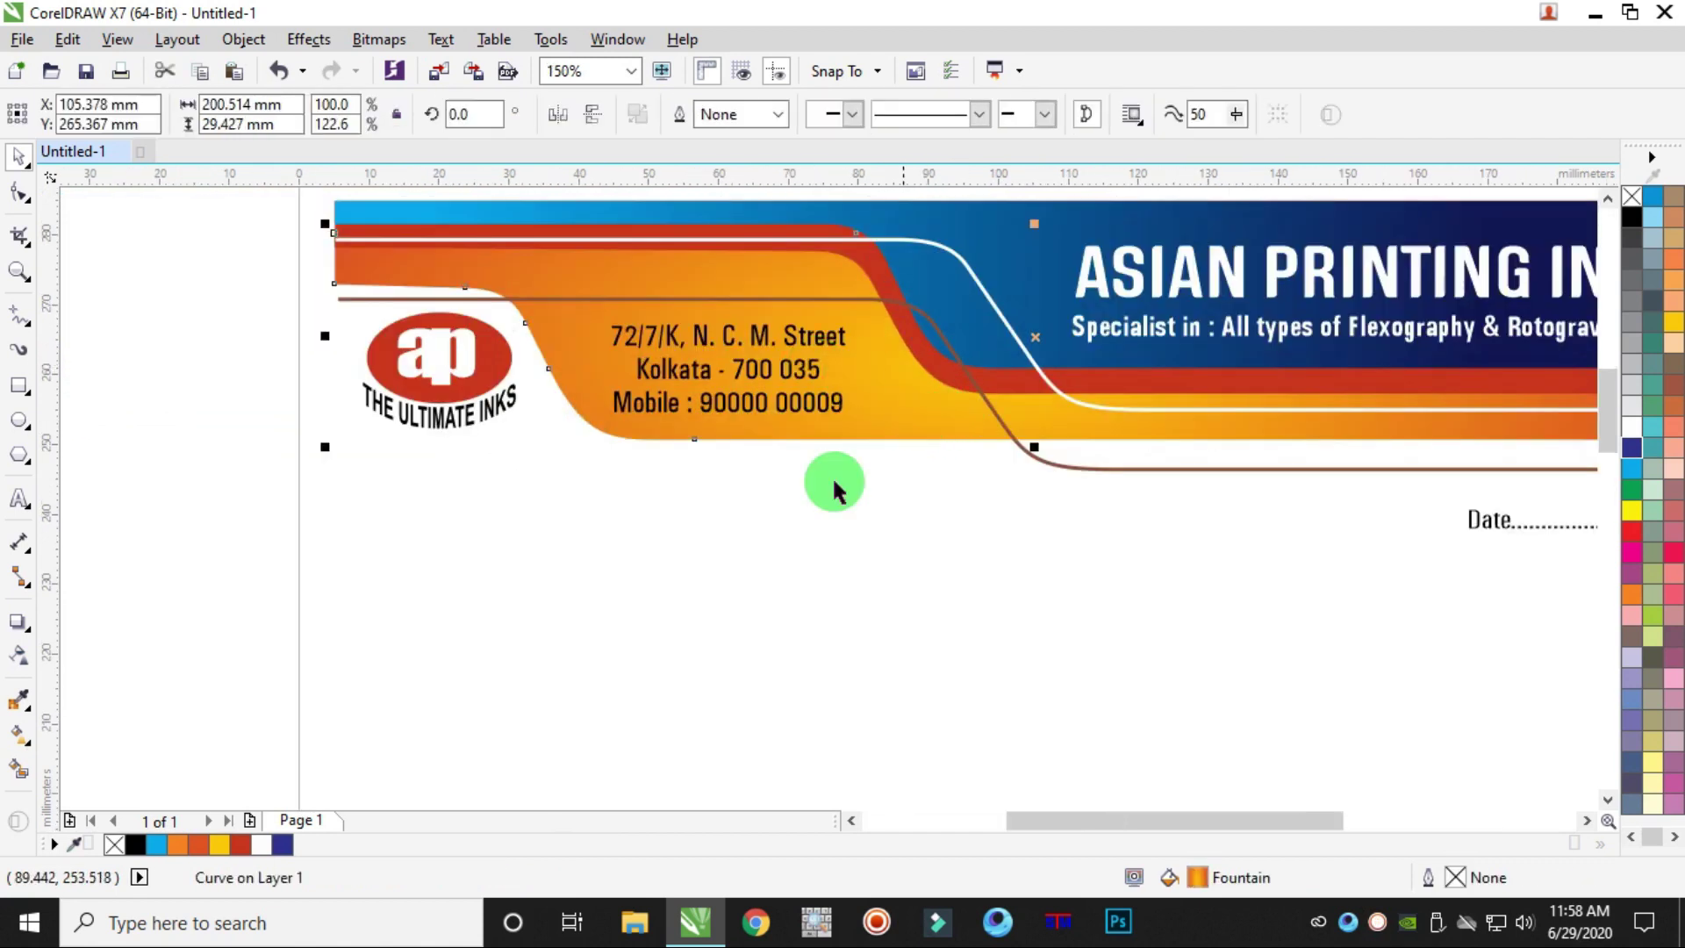
pyautogui.click(29, 743)
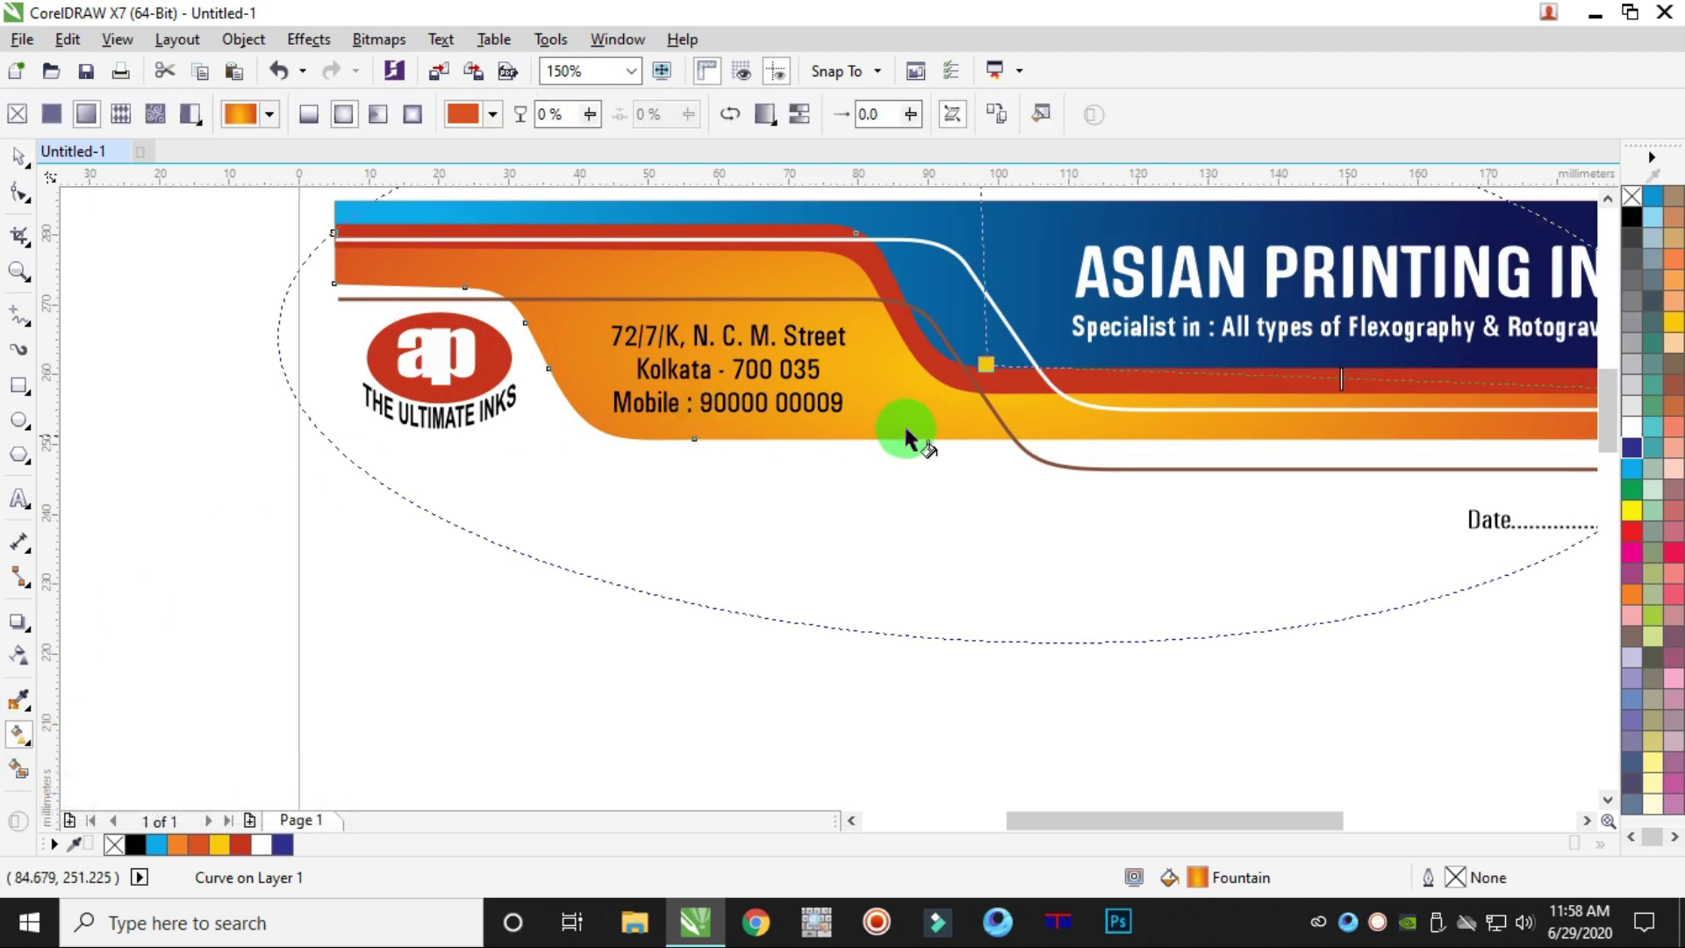
pyautogui.moveTo(986, 365); pyautogui.dragTo(835, 367)
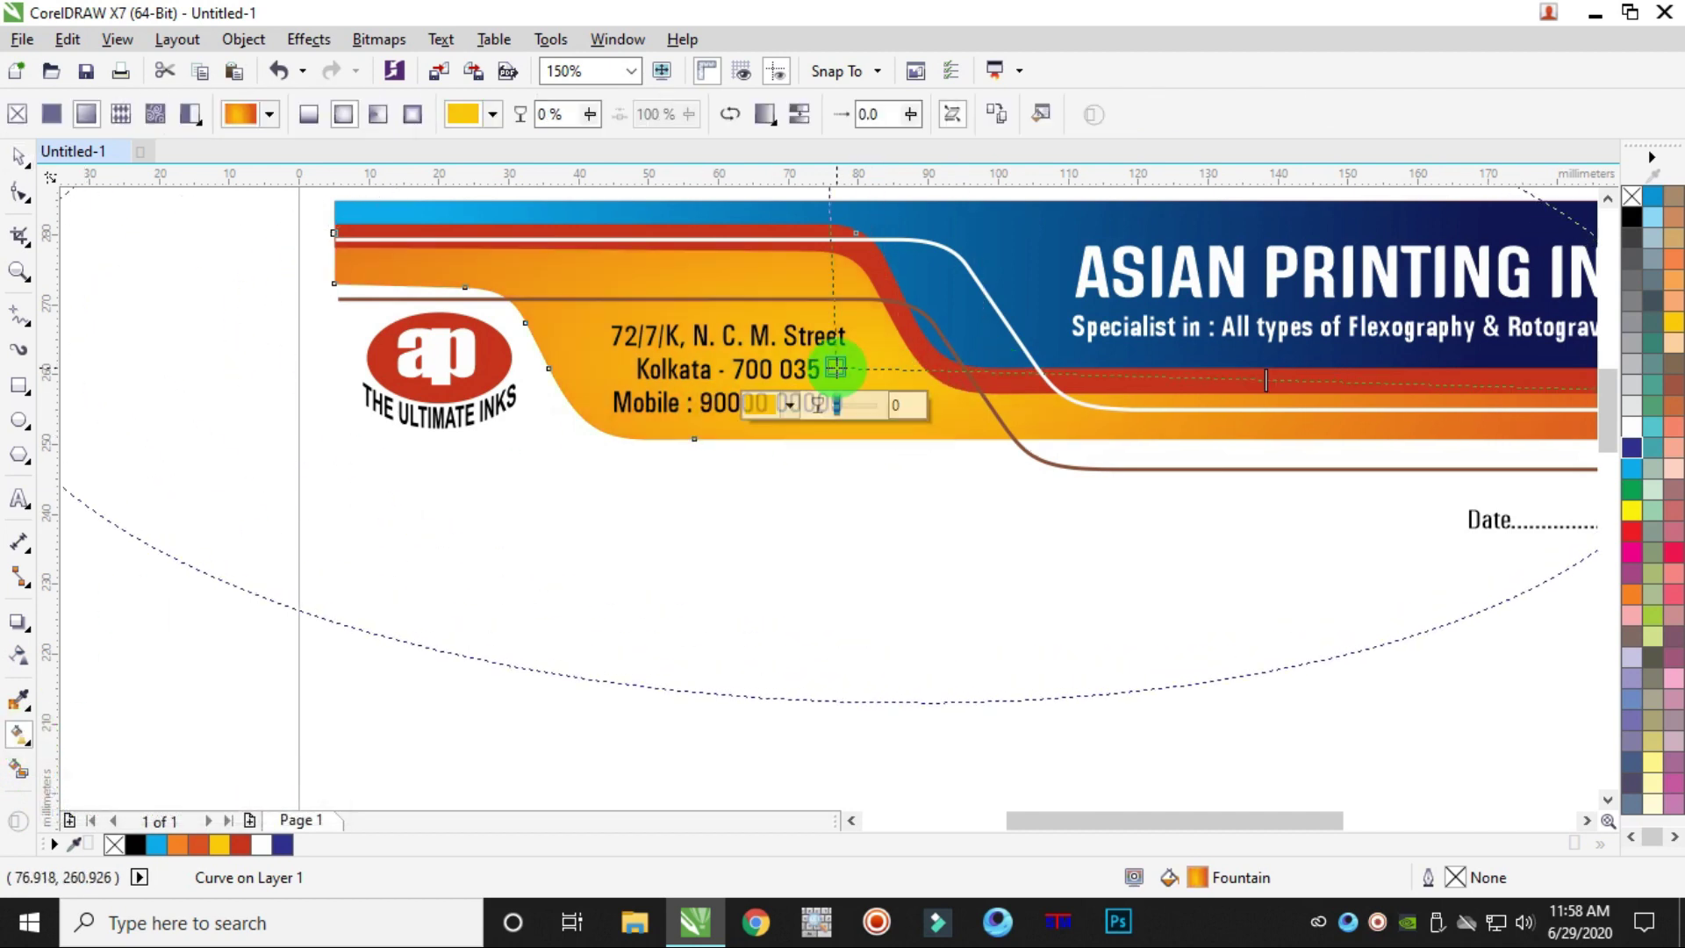
# - Flatten the orange shape's elliptical gradient, shift it towards the company name, and pull its outer red-orange node in to the header's right end
pyautogui.scroll(-2, 669, 440)
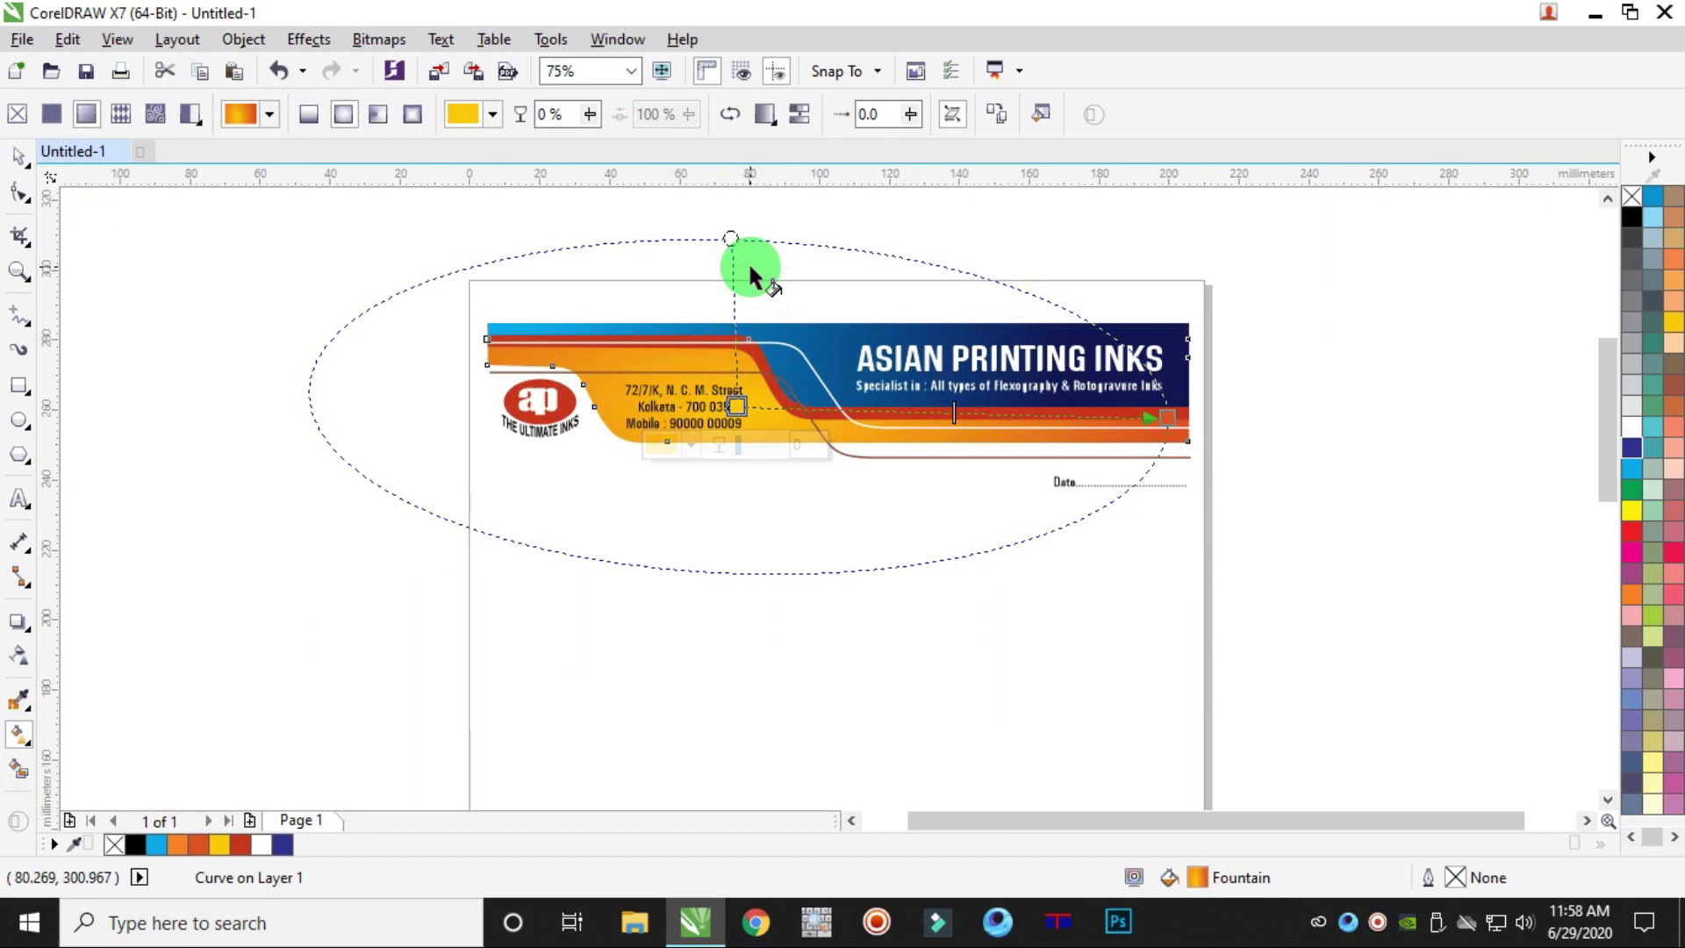
pyautogui.moveTo(734, 240); pyautogui.dragTo(744, 279)
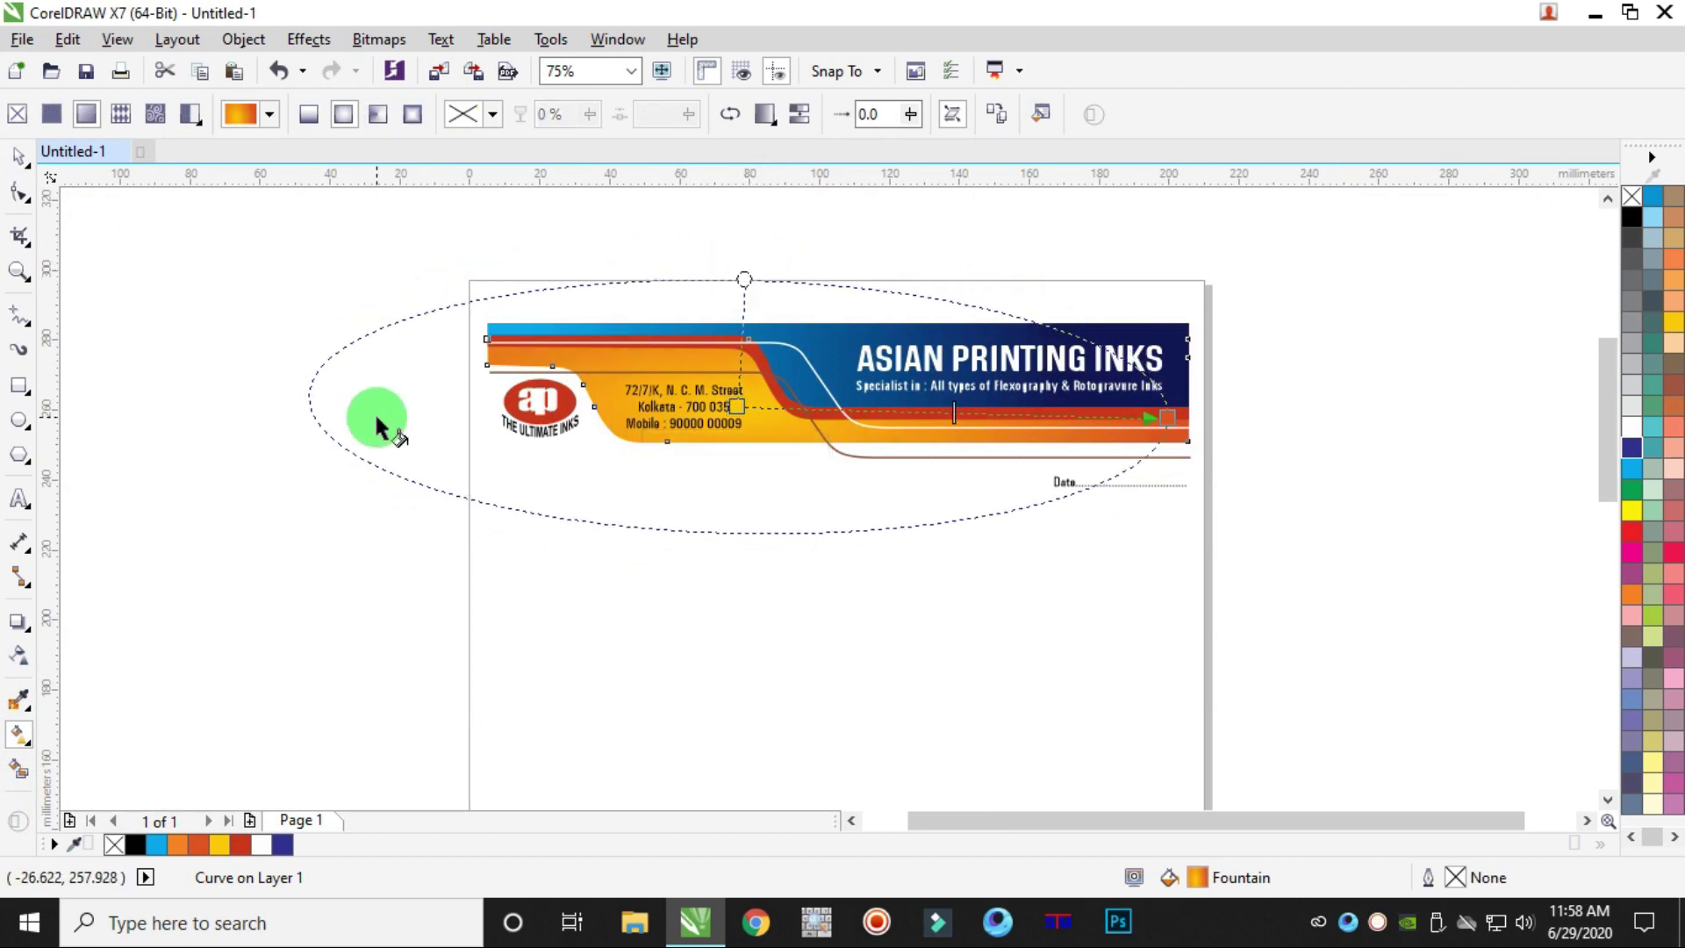
pyautogui.moveTo(309, 400); pyautogui.dragTo(414, 398)
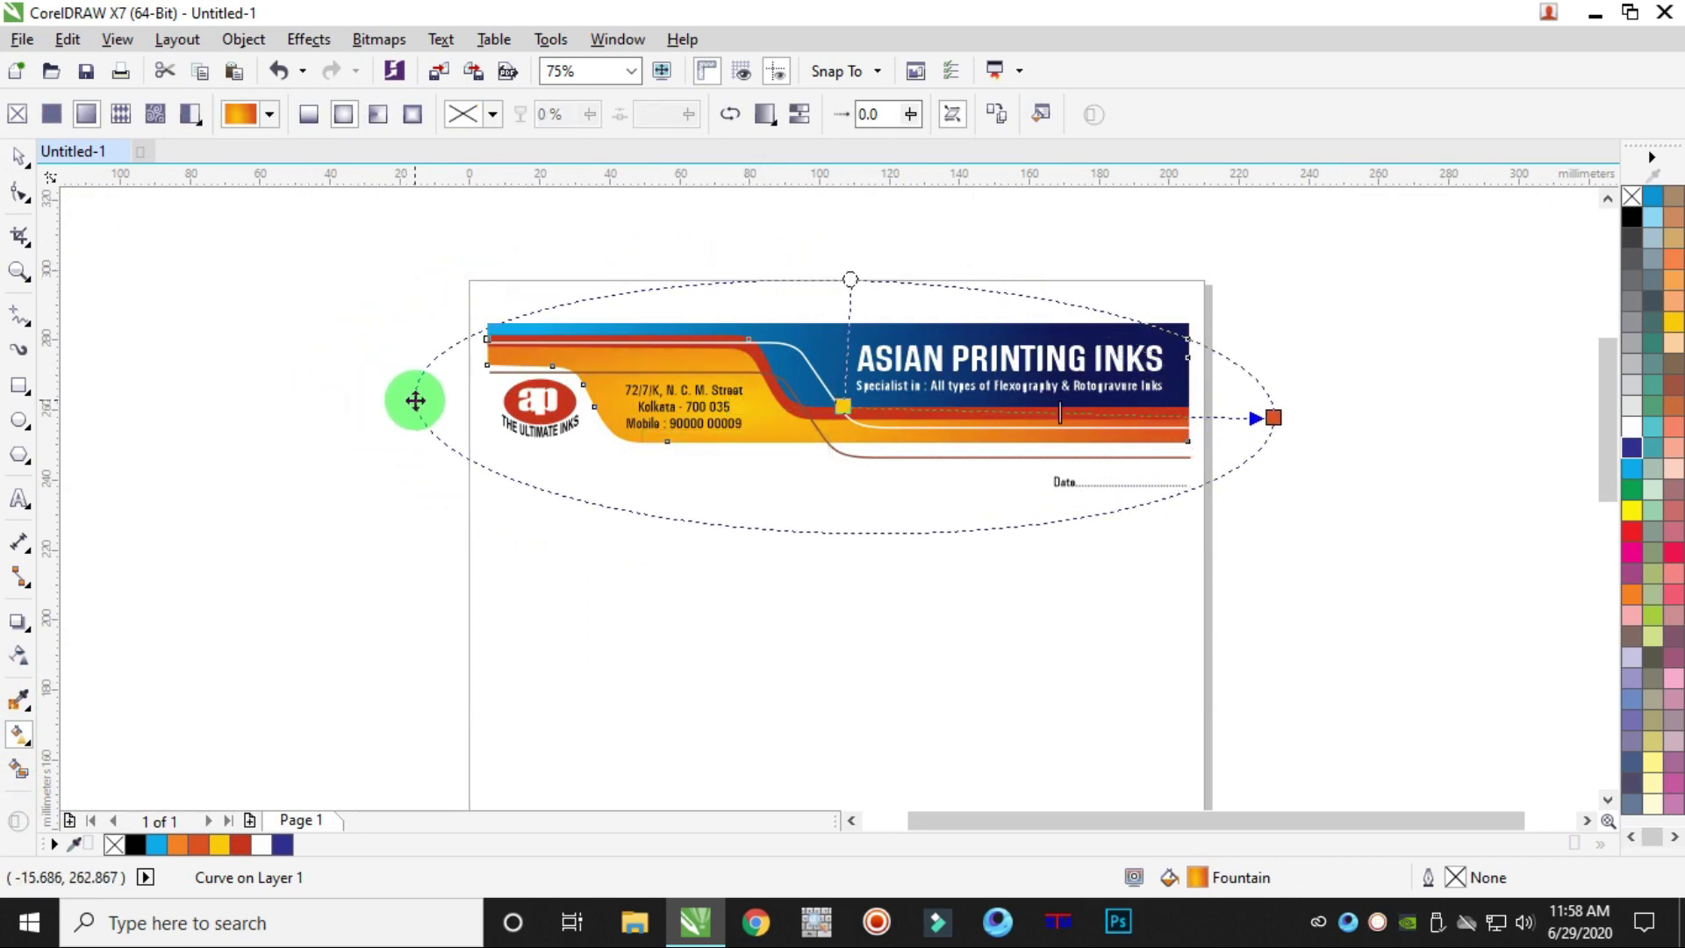
pyautogui.moveTo(1273, 419); pyautogui.dragTo(1170, 417)
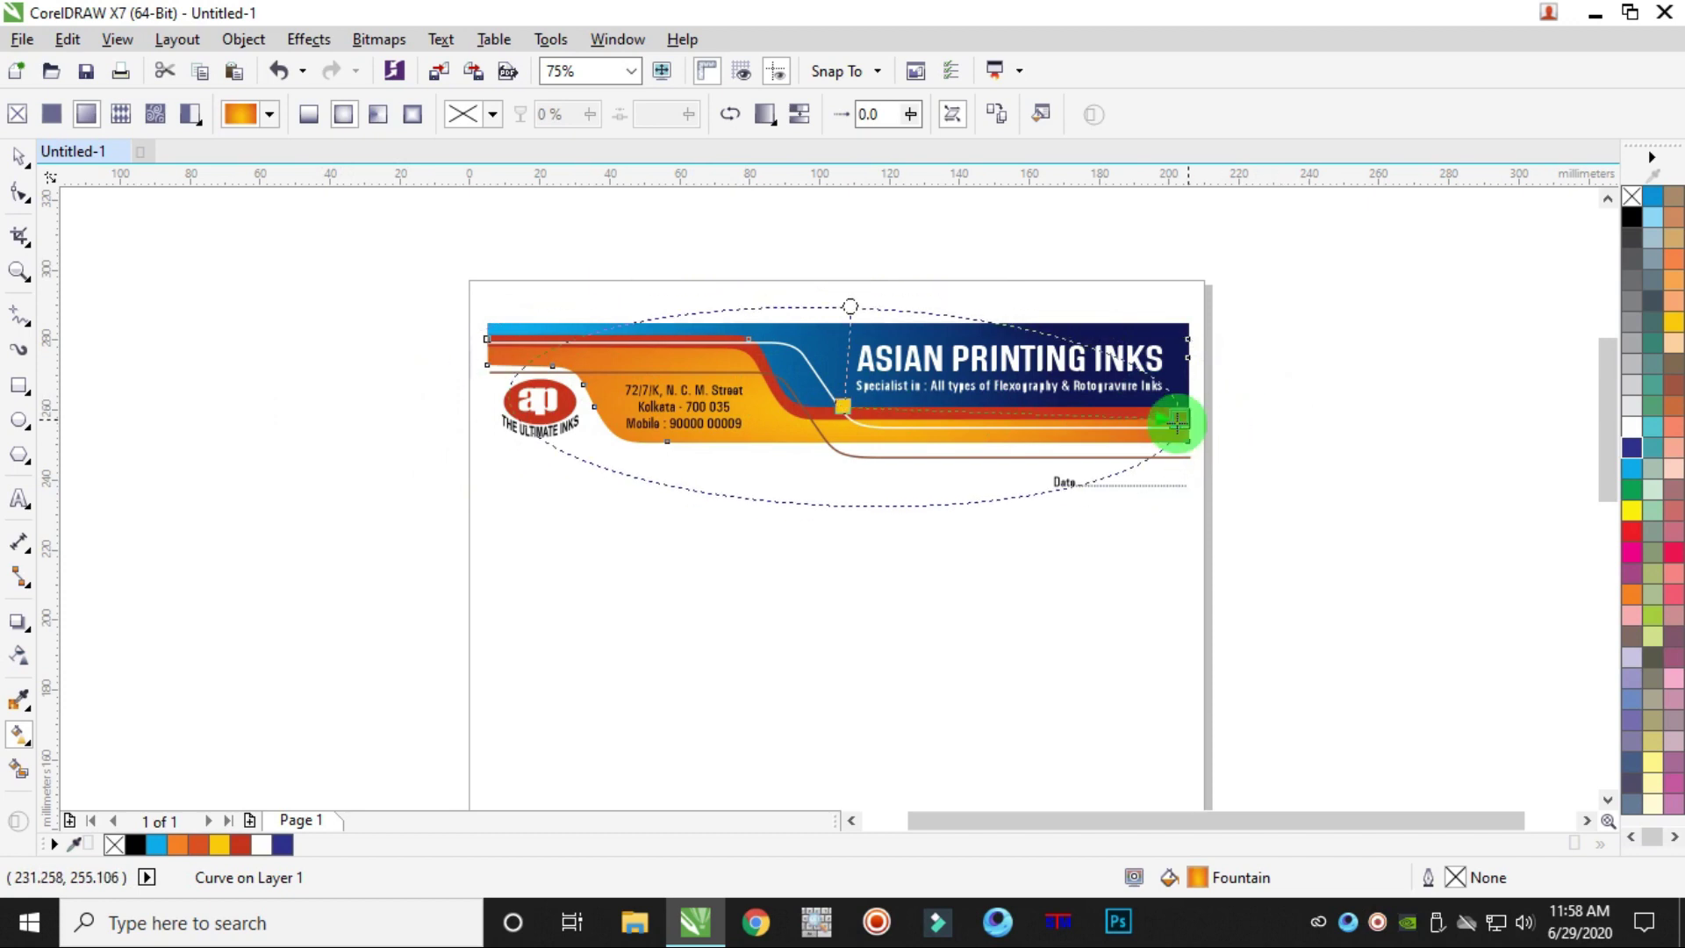
# - Move the gradient's yellow centre to about X 91, Y 264 mm, between the address and the company name, and deselect the shape
pyautogui.click(842, 406)
pyautogui.moveTo(842, 405); pyautogui.dragTo(785, 395)
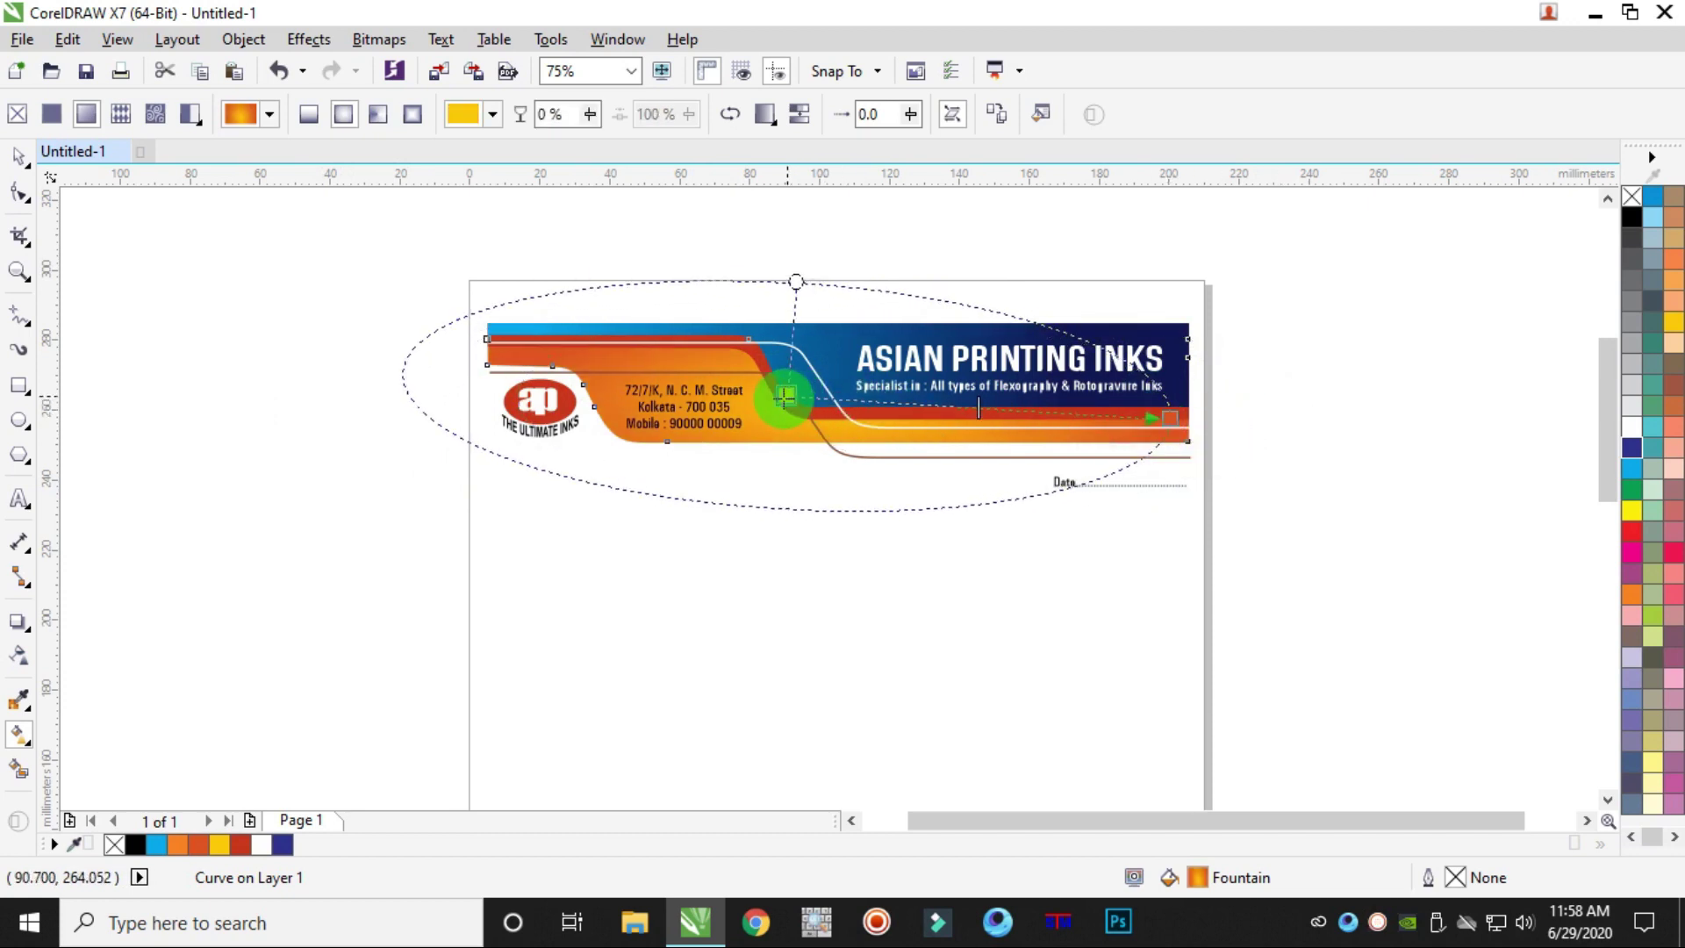
pyautogui.click(17, 156)
pyautogui.click(613, 599)
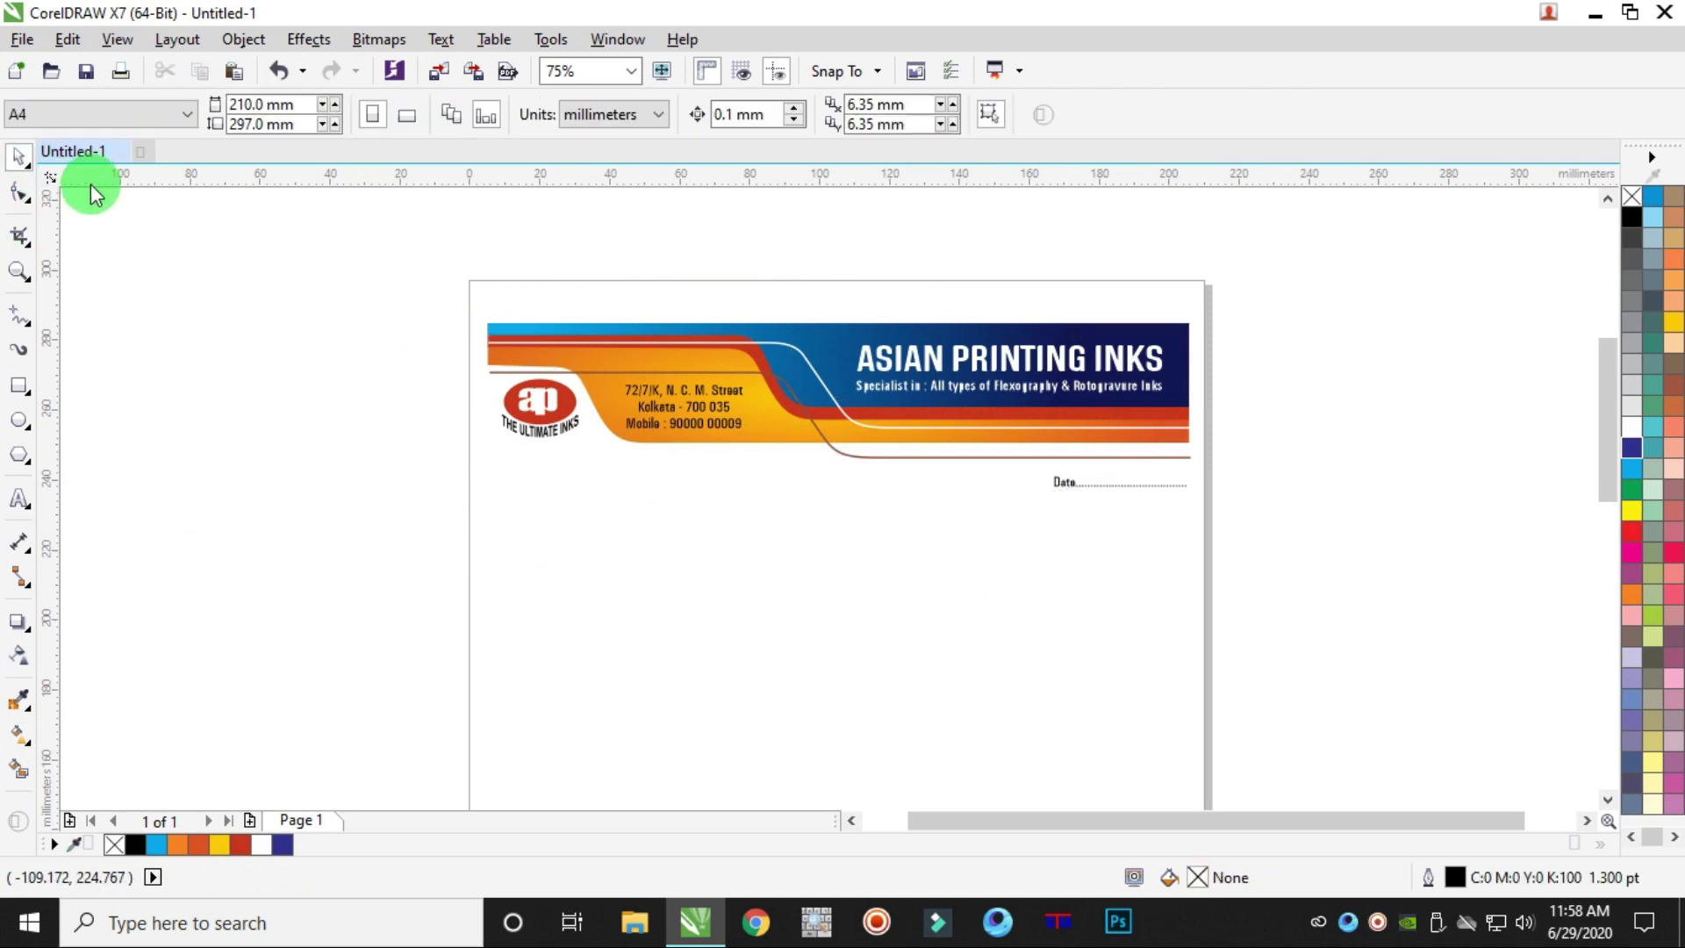
# - Zoom in on the complete header and date line to examine the adjusted gradient
pyautogui.click(18, 270)
pyautogui.moveTo(489, 314); pyautogui.dragTo(1229, 511)
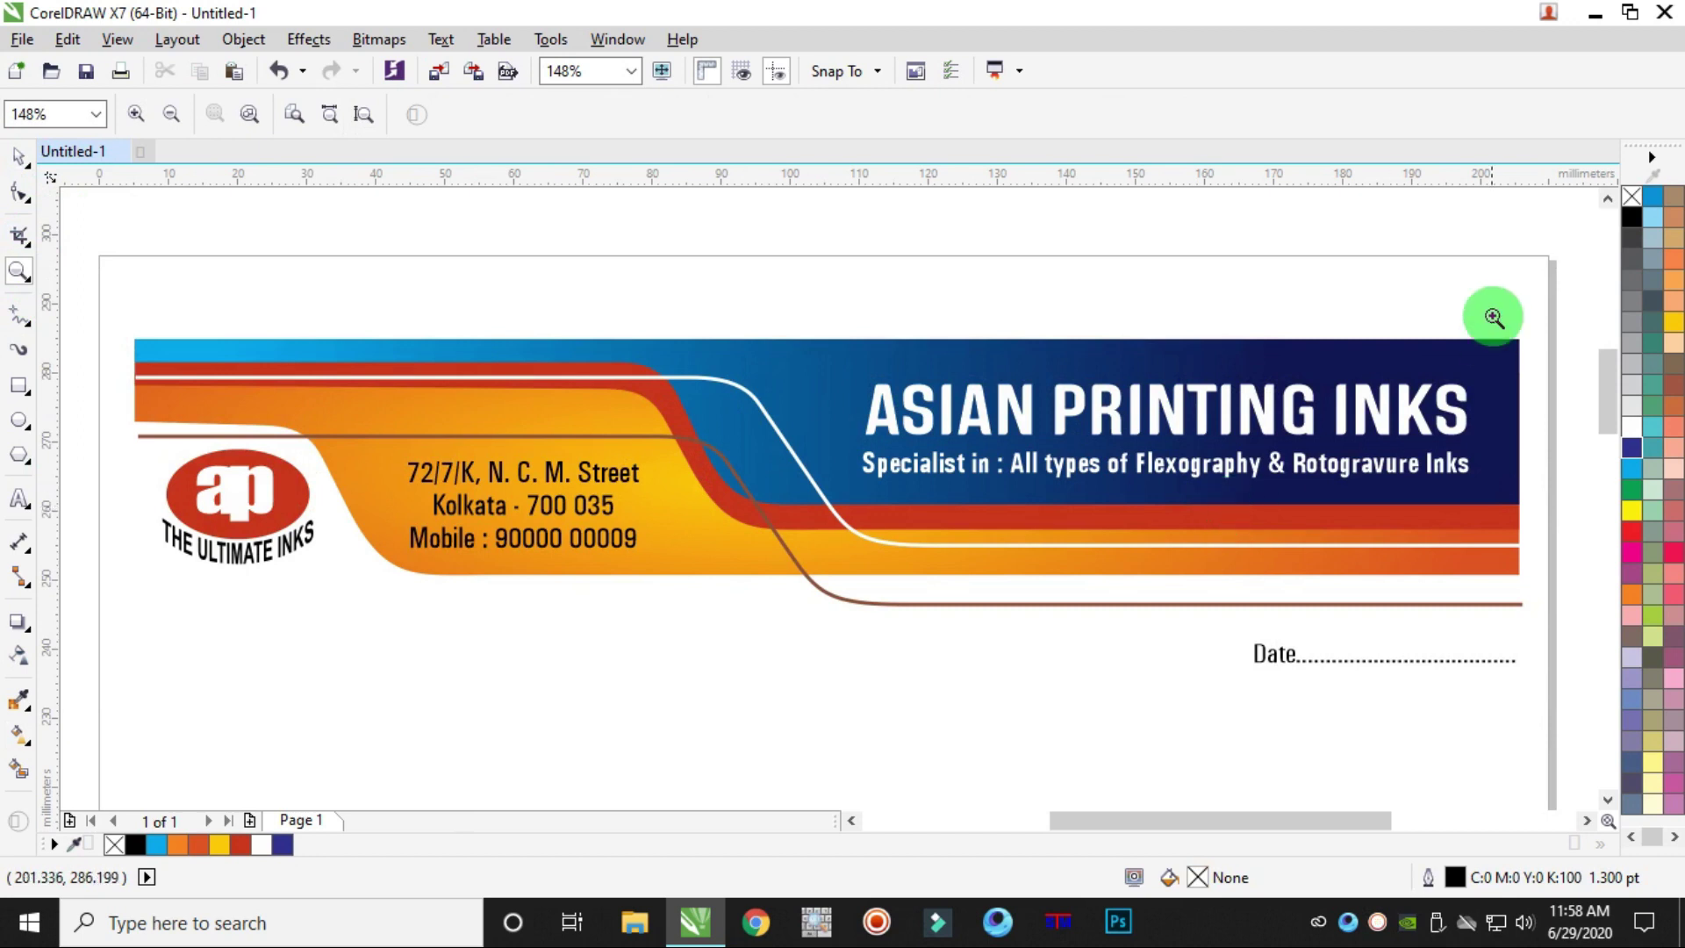
pyautogui.click(29, 161)
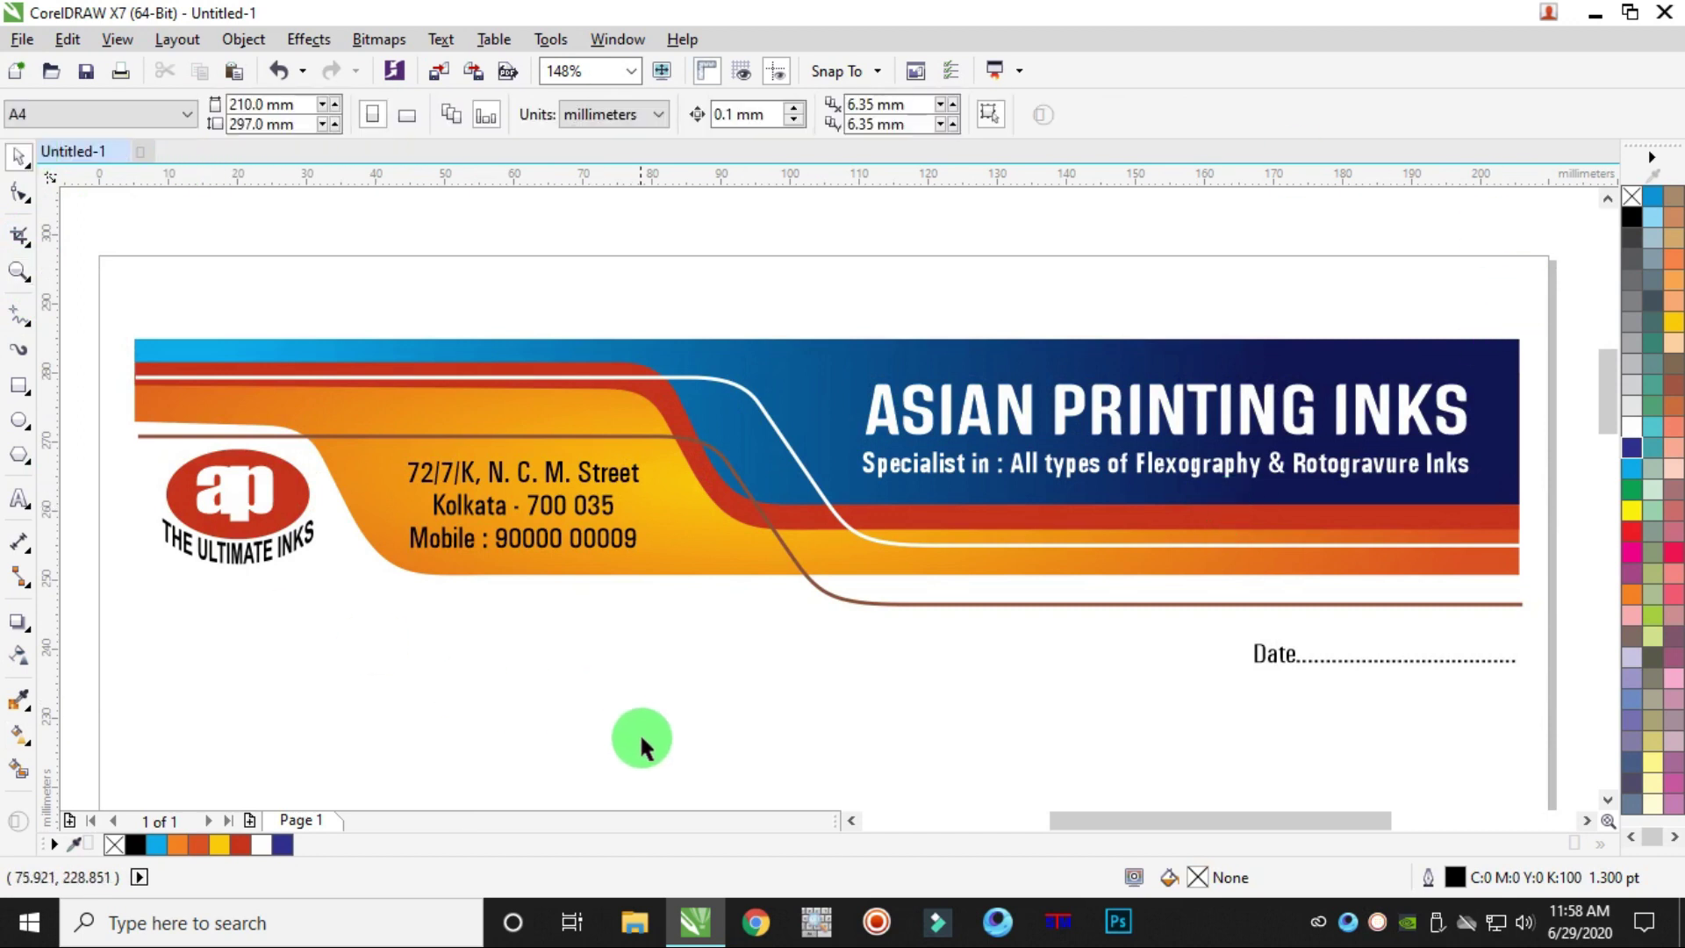